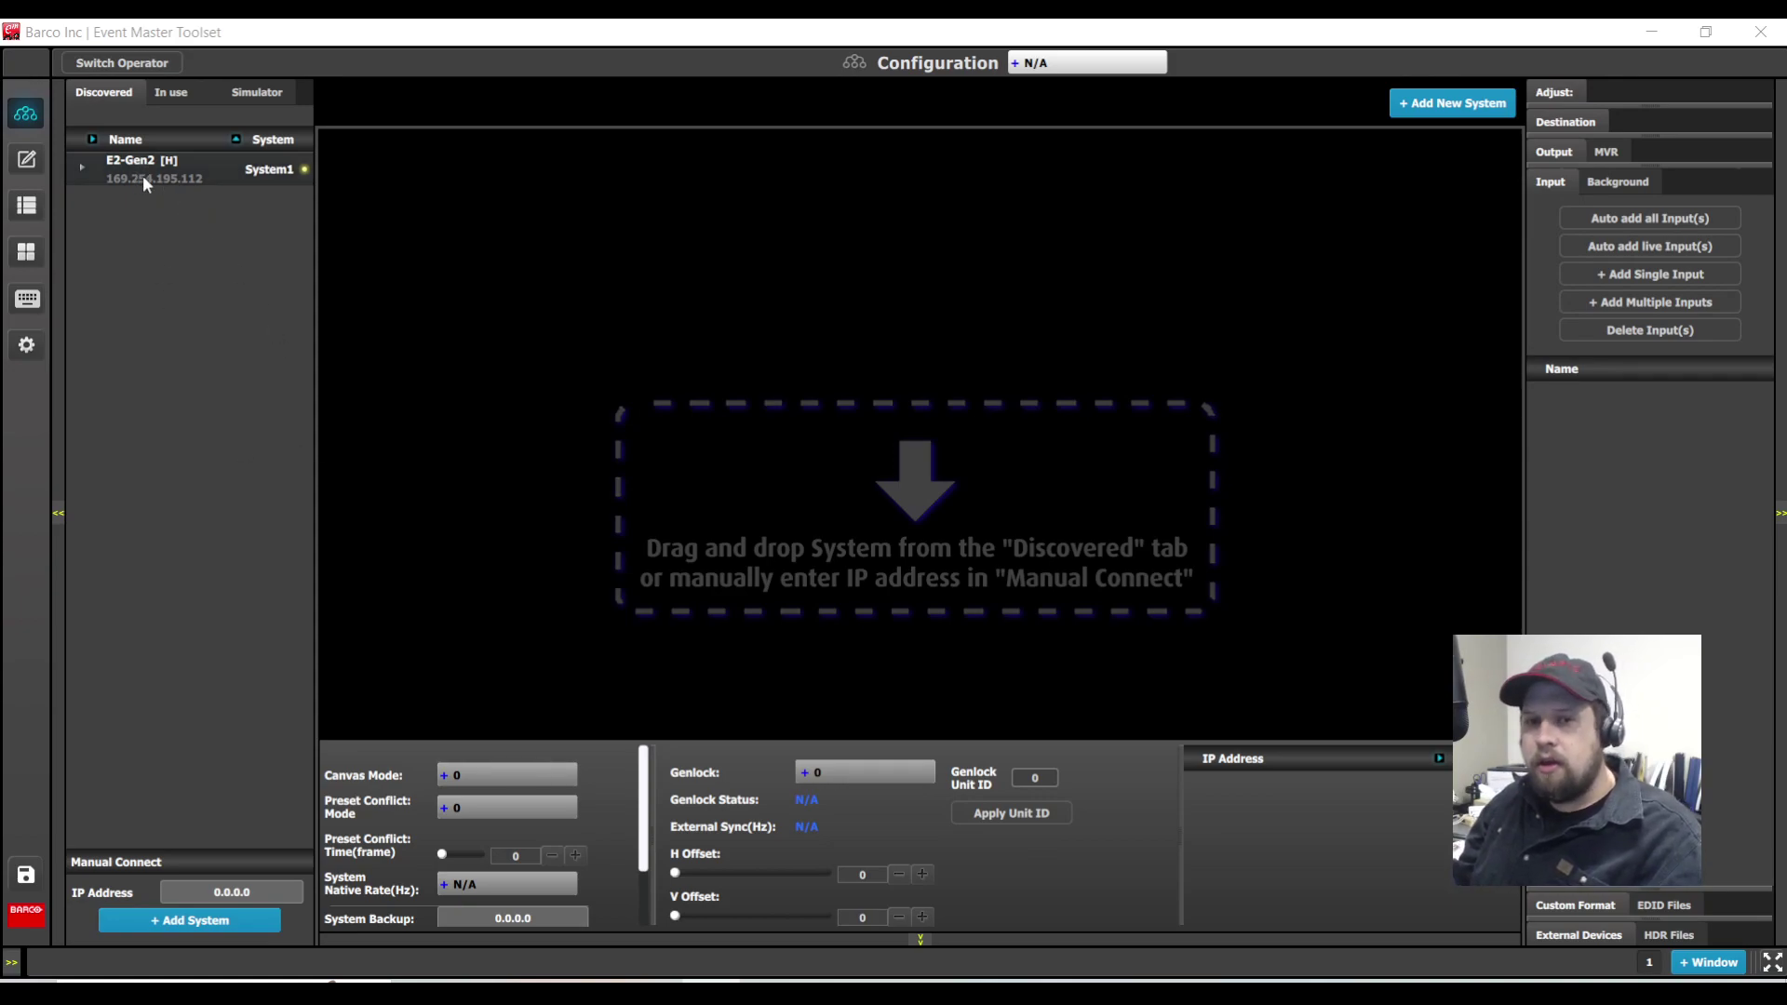
Drag the discovered E2-Gen2 processor into the drop zone to connect it as System1
drag(142, 175, 810, 446)
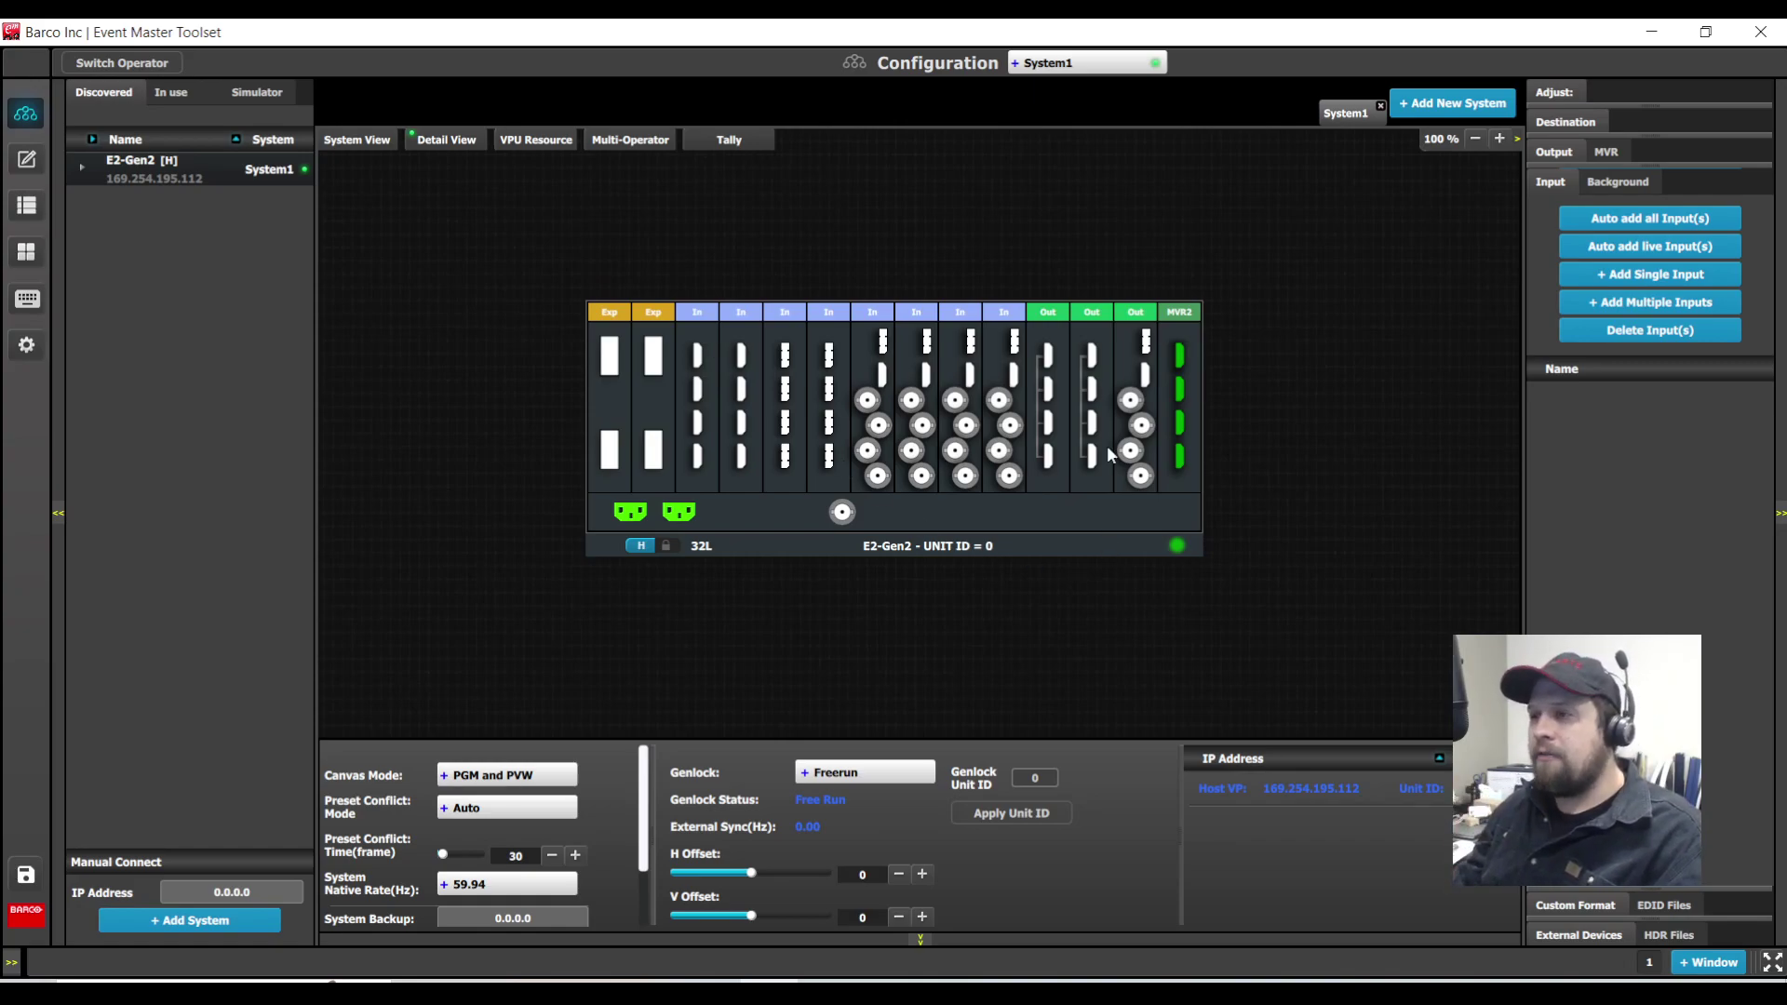
Create screen destination ScreenDest1 from two outputs and reduce its viewable canvas width to 3240
click(1128, 400)
click(1561, 121)
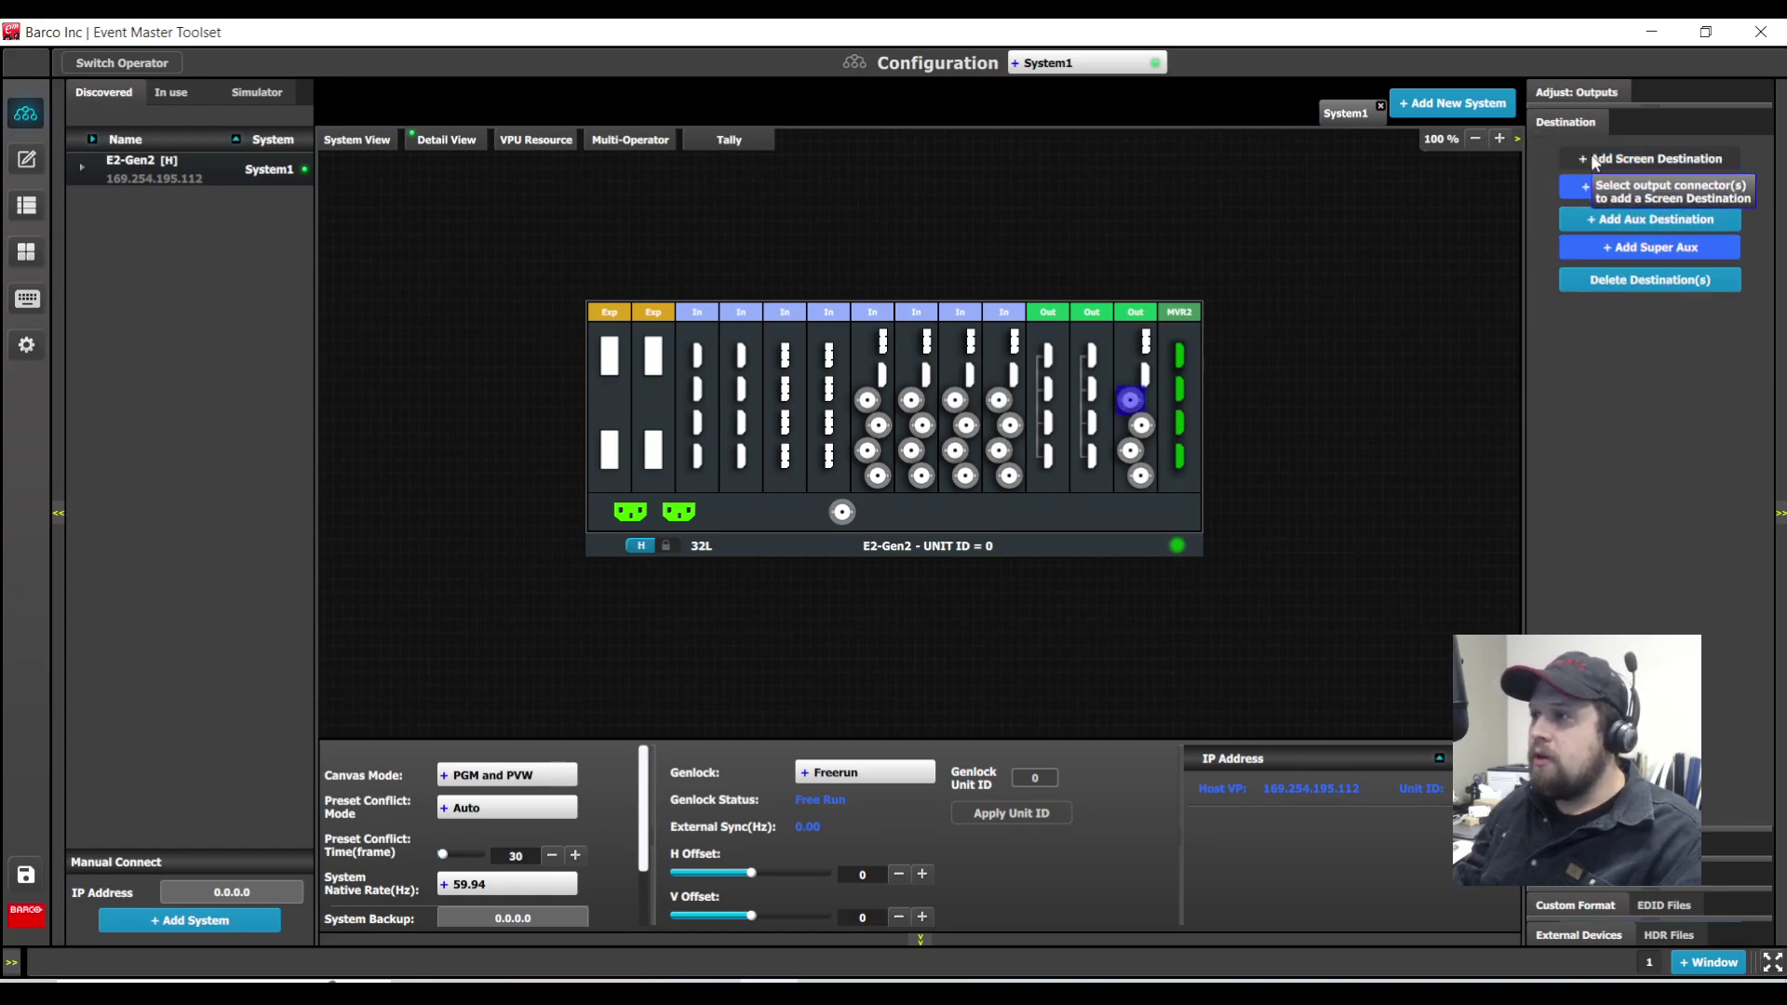
click(1224, 374)
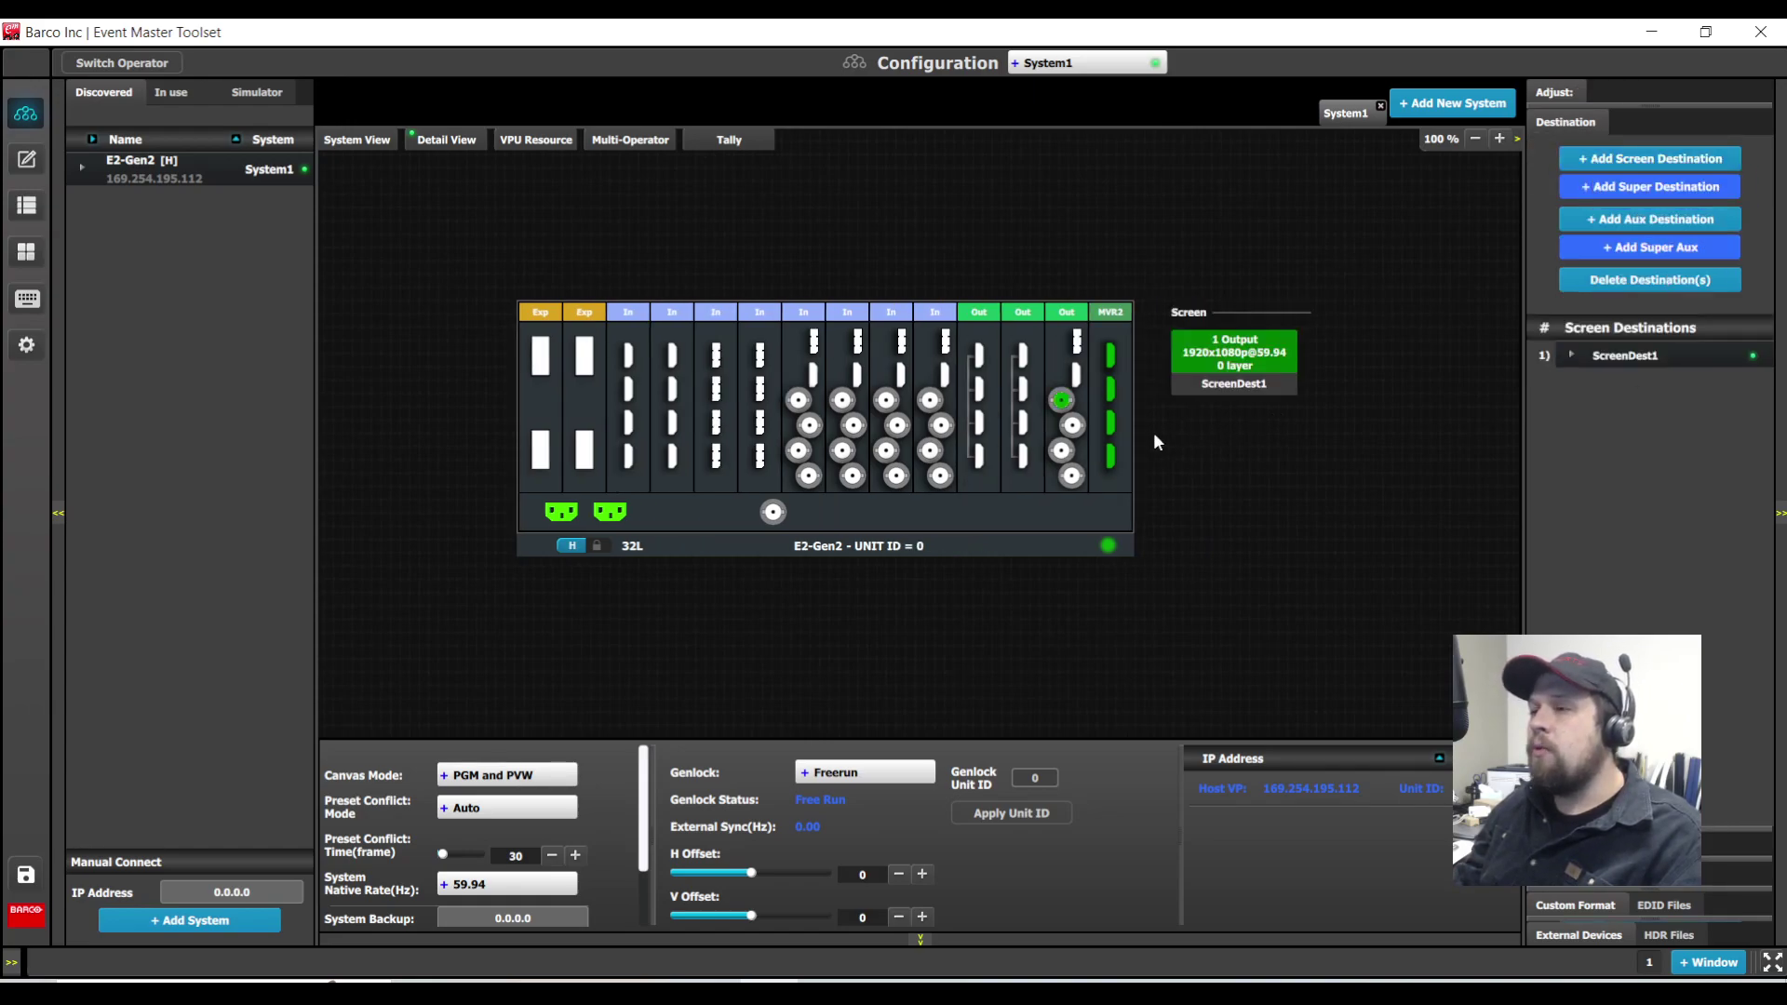
drag(1072, 425, 1234, 363)
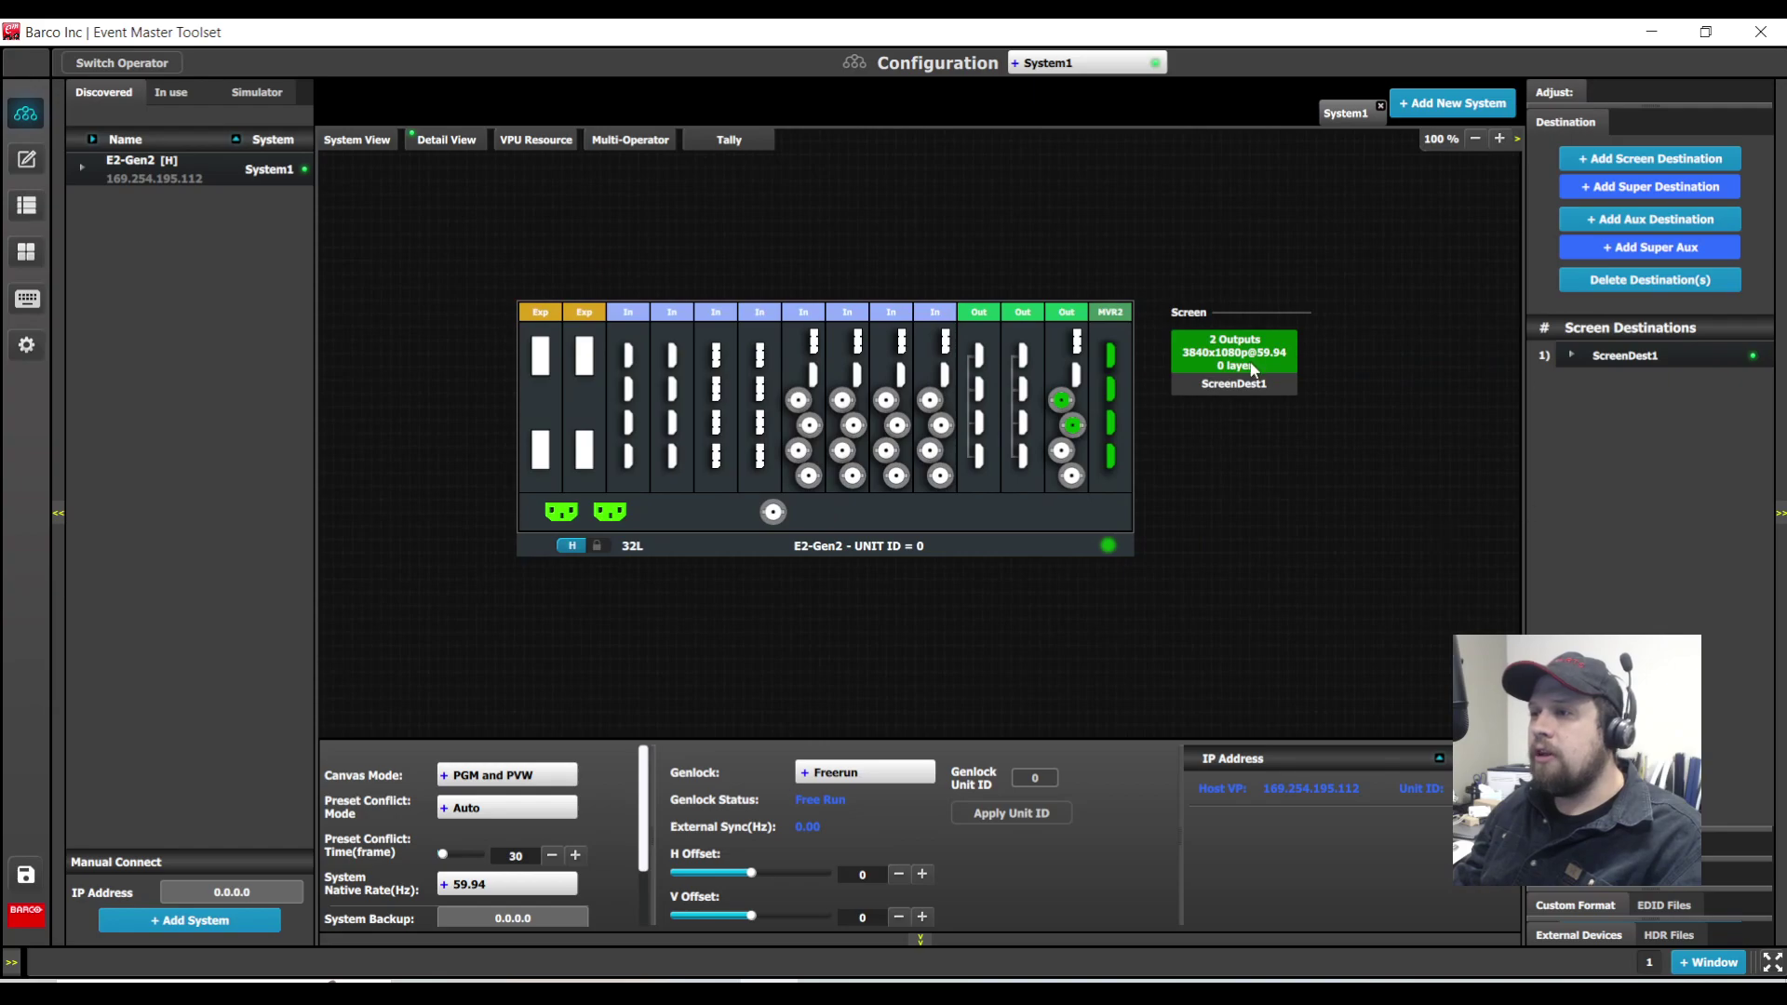
click(1248, 365)
click(1725, 135)
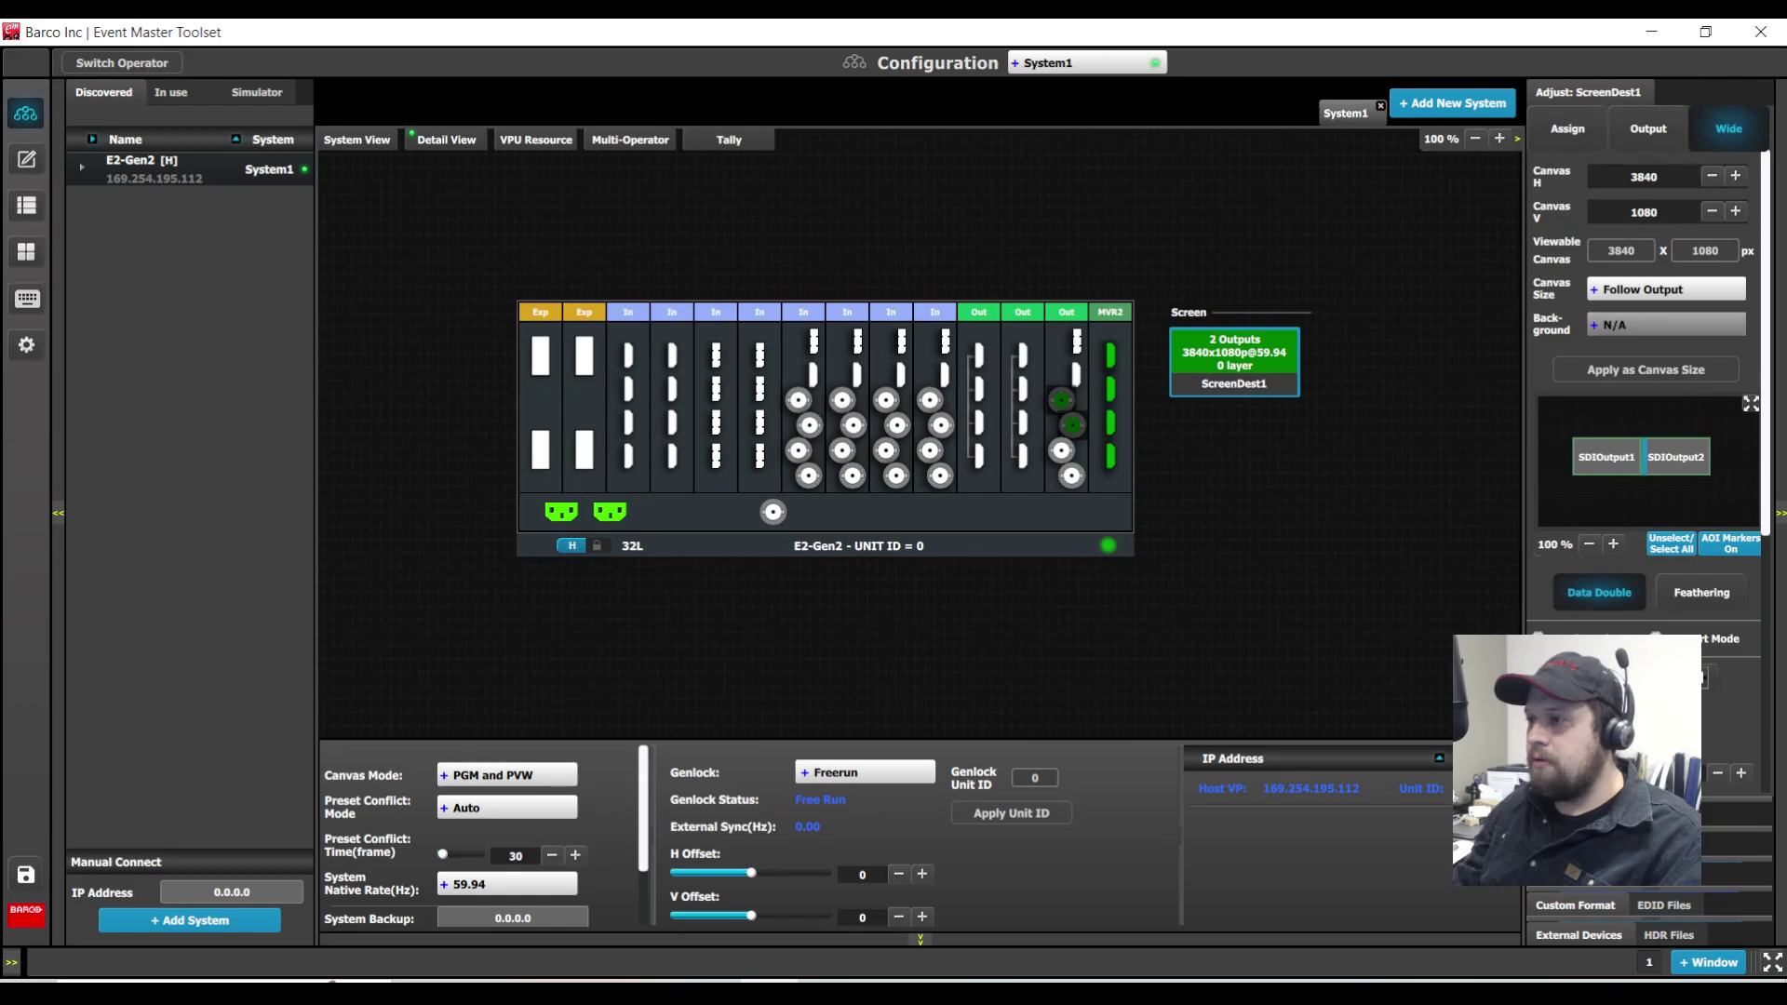
drag(1675, 457, 1631, 457)
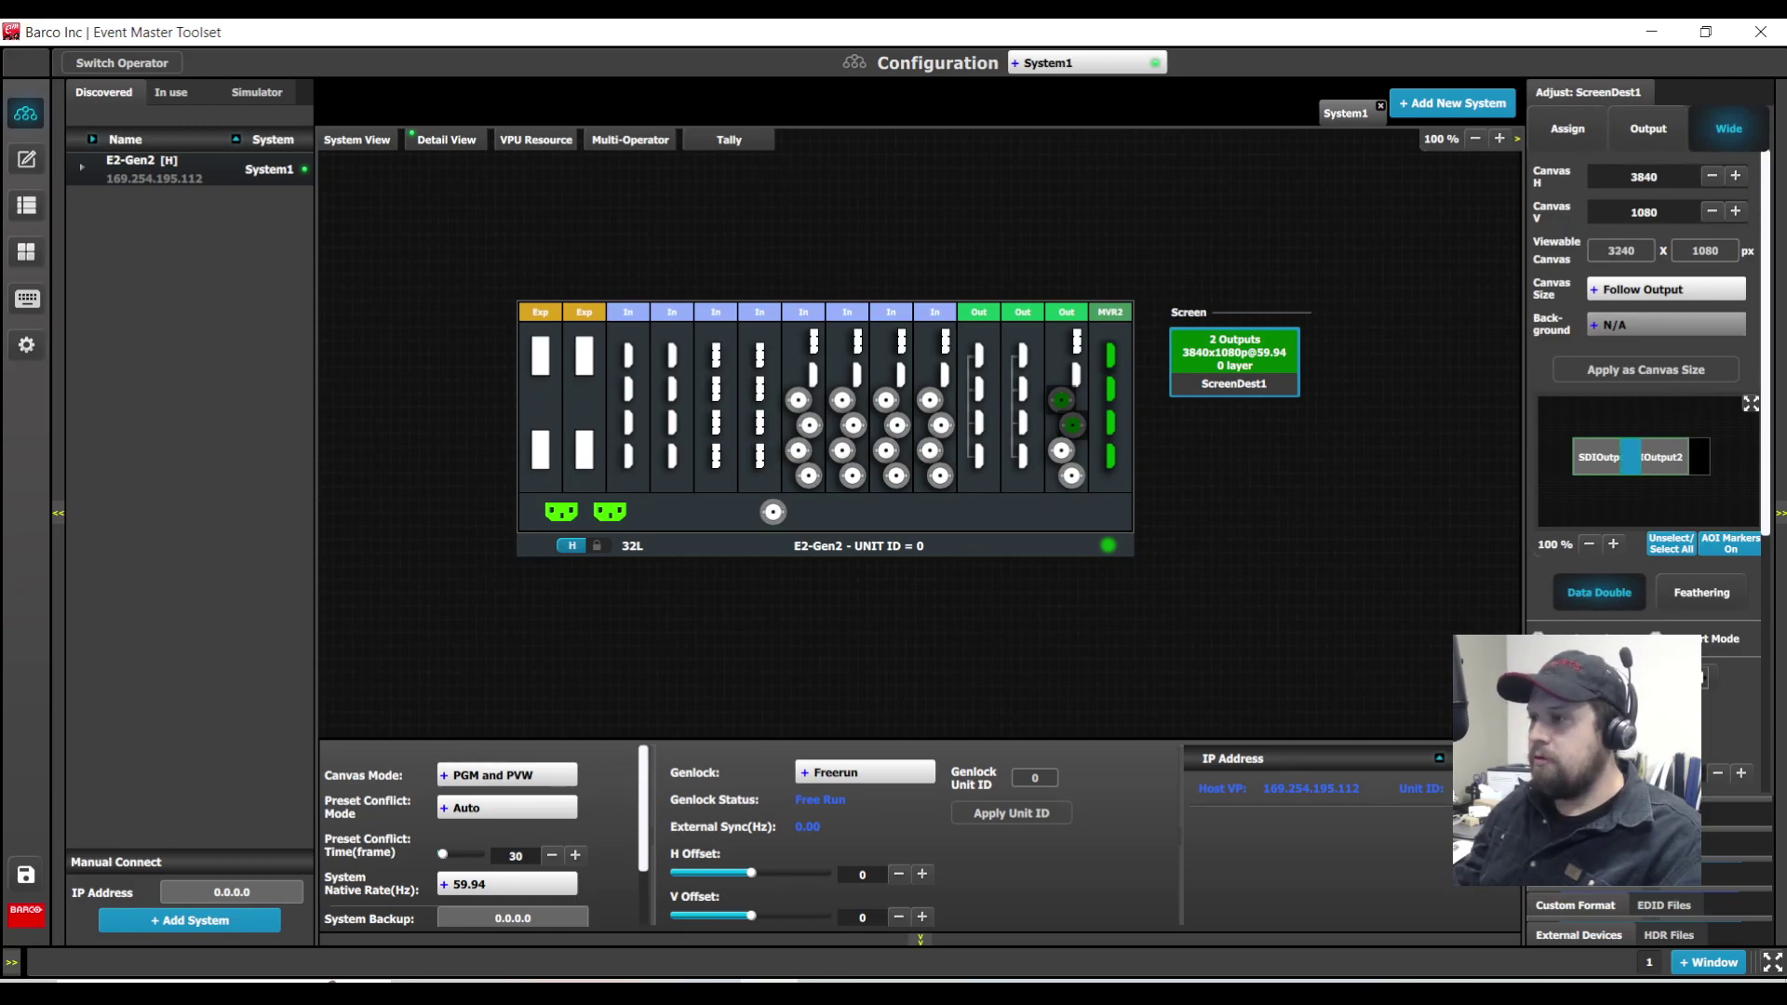
Assign two mix layers to ScreenDest1
click(1573, 138)
scroll(1770, 498, down, 3)
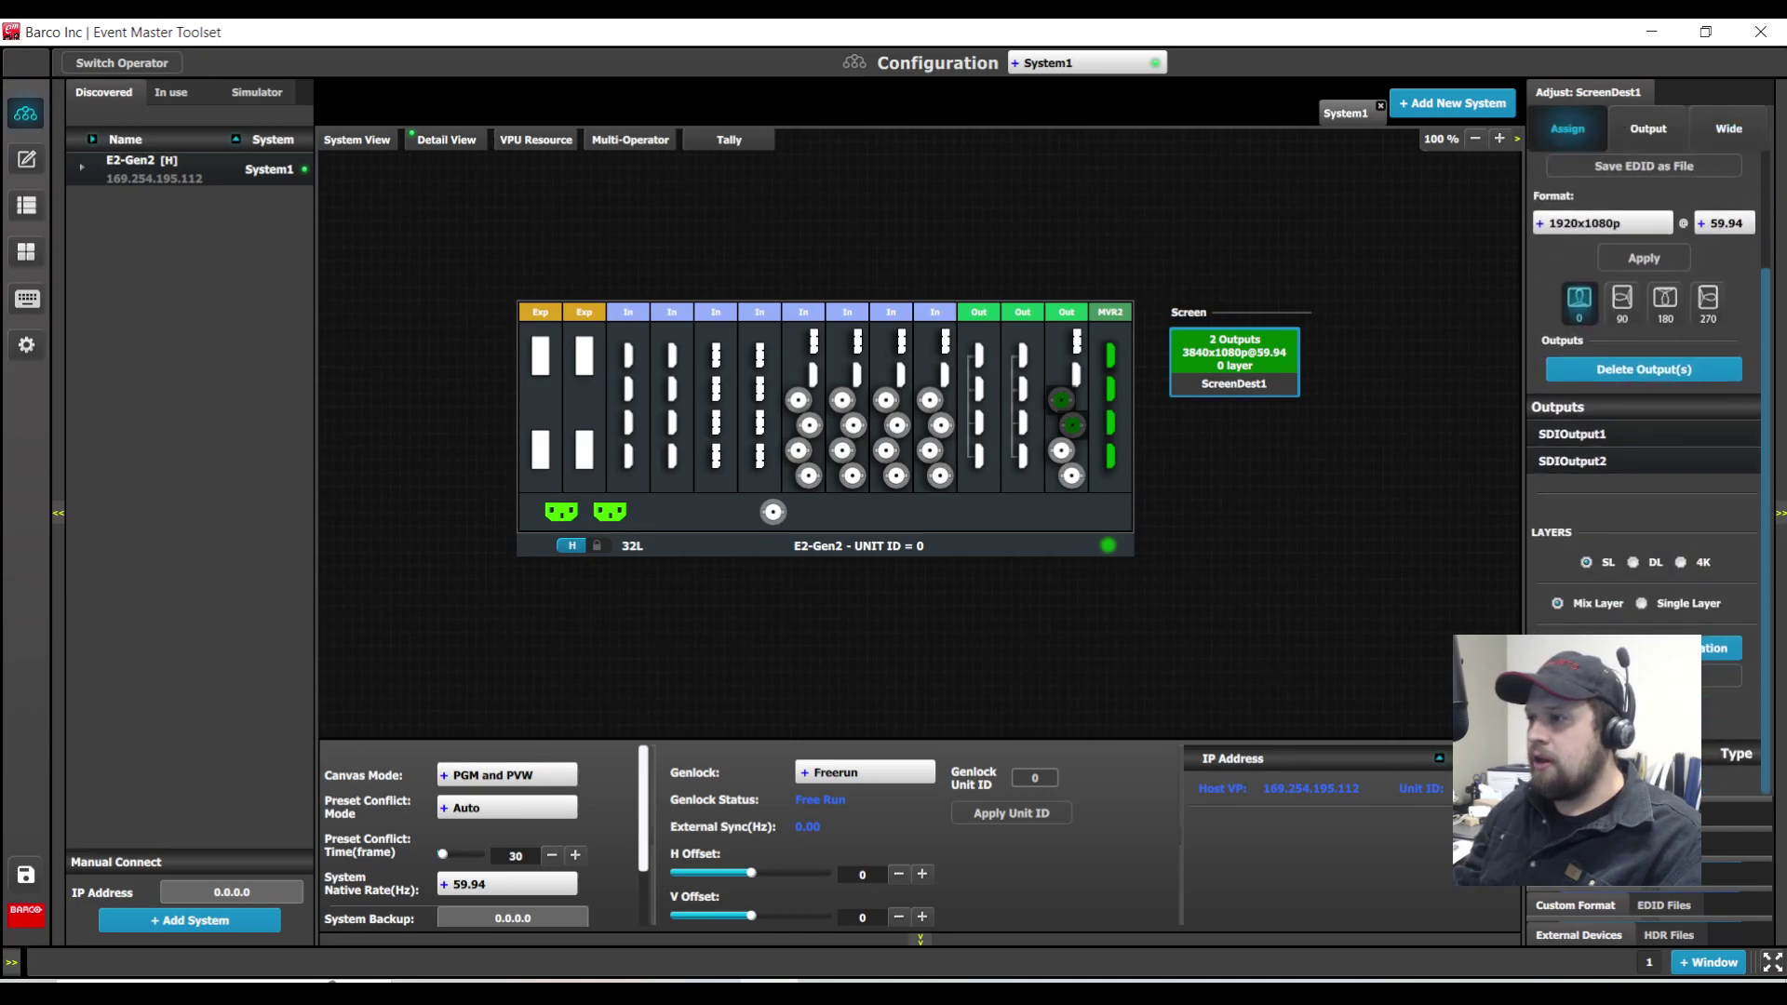
scroll(1600, 642, down, 1)
click(1600, 624)
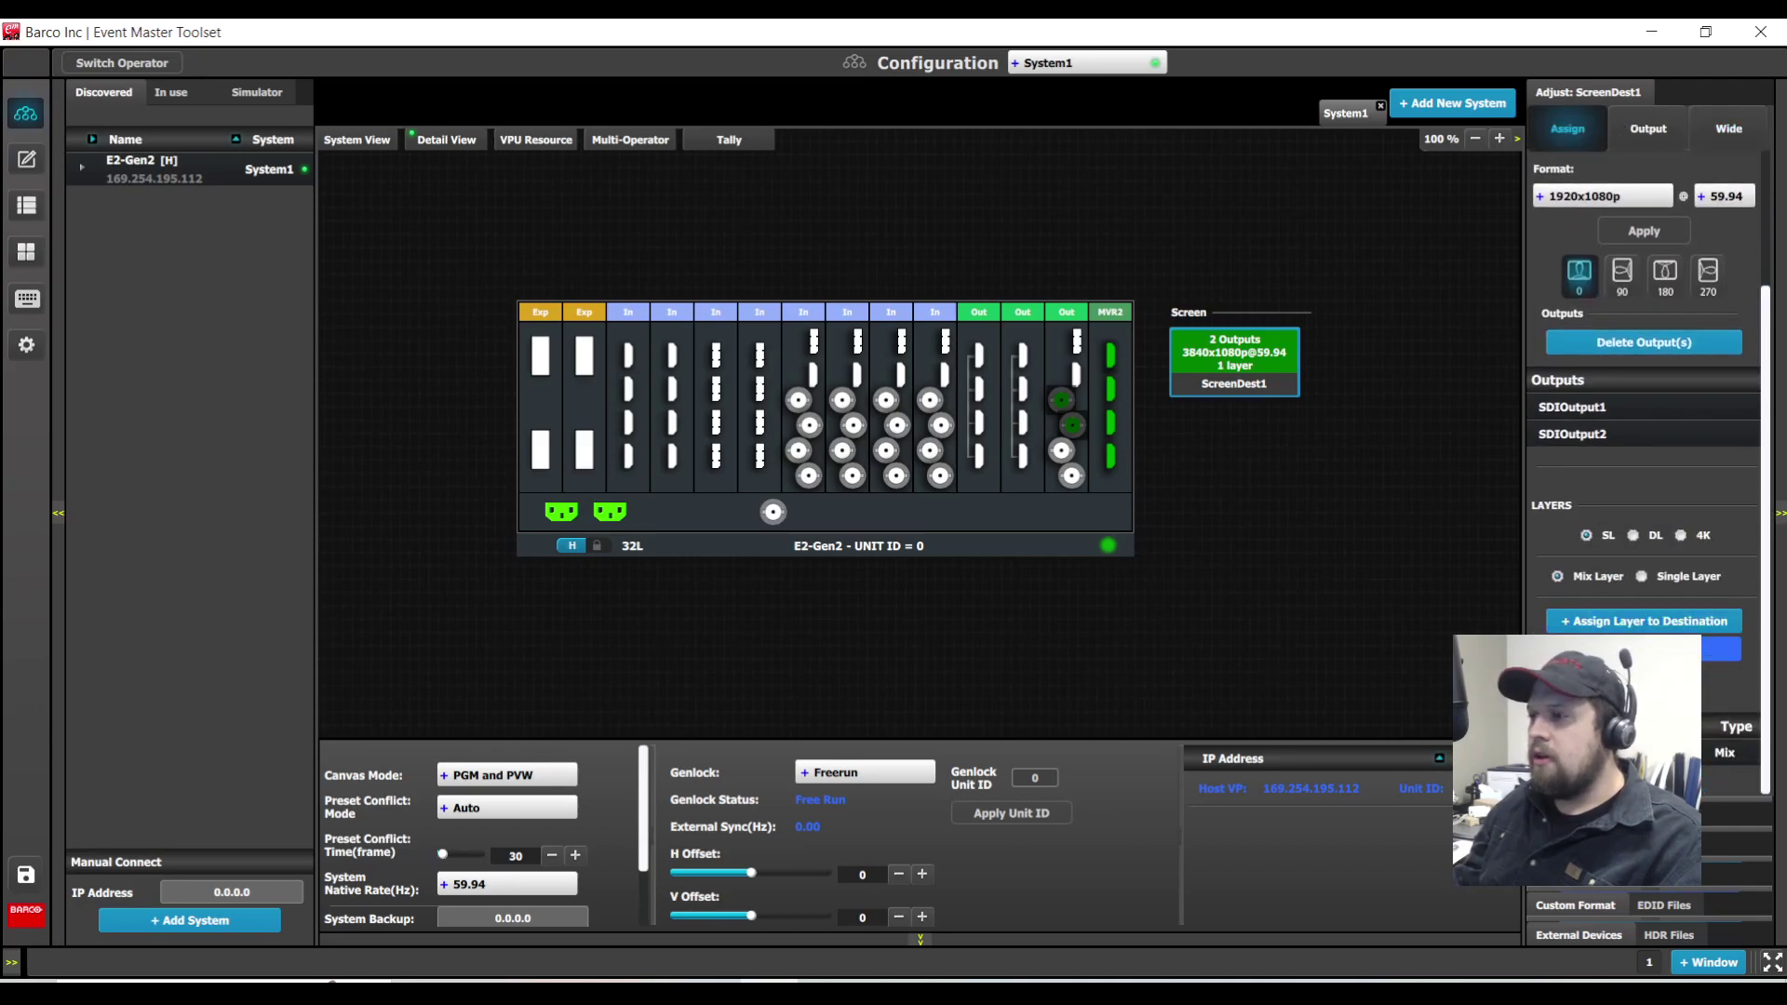
click(1594, 625)
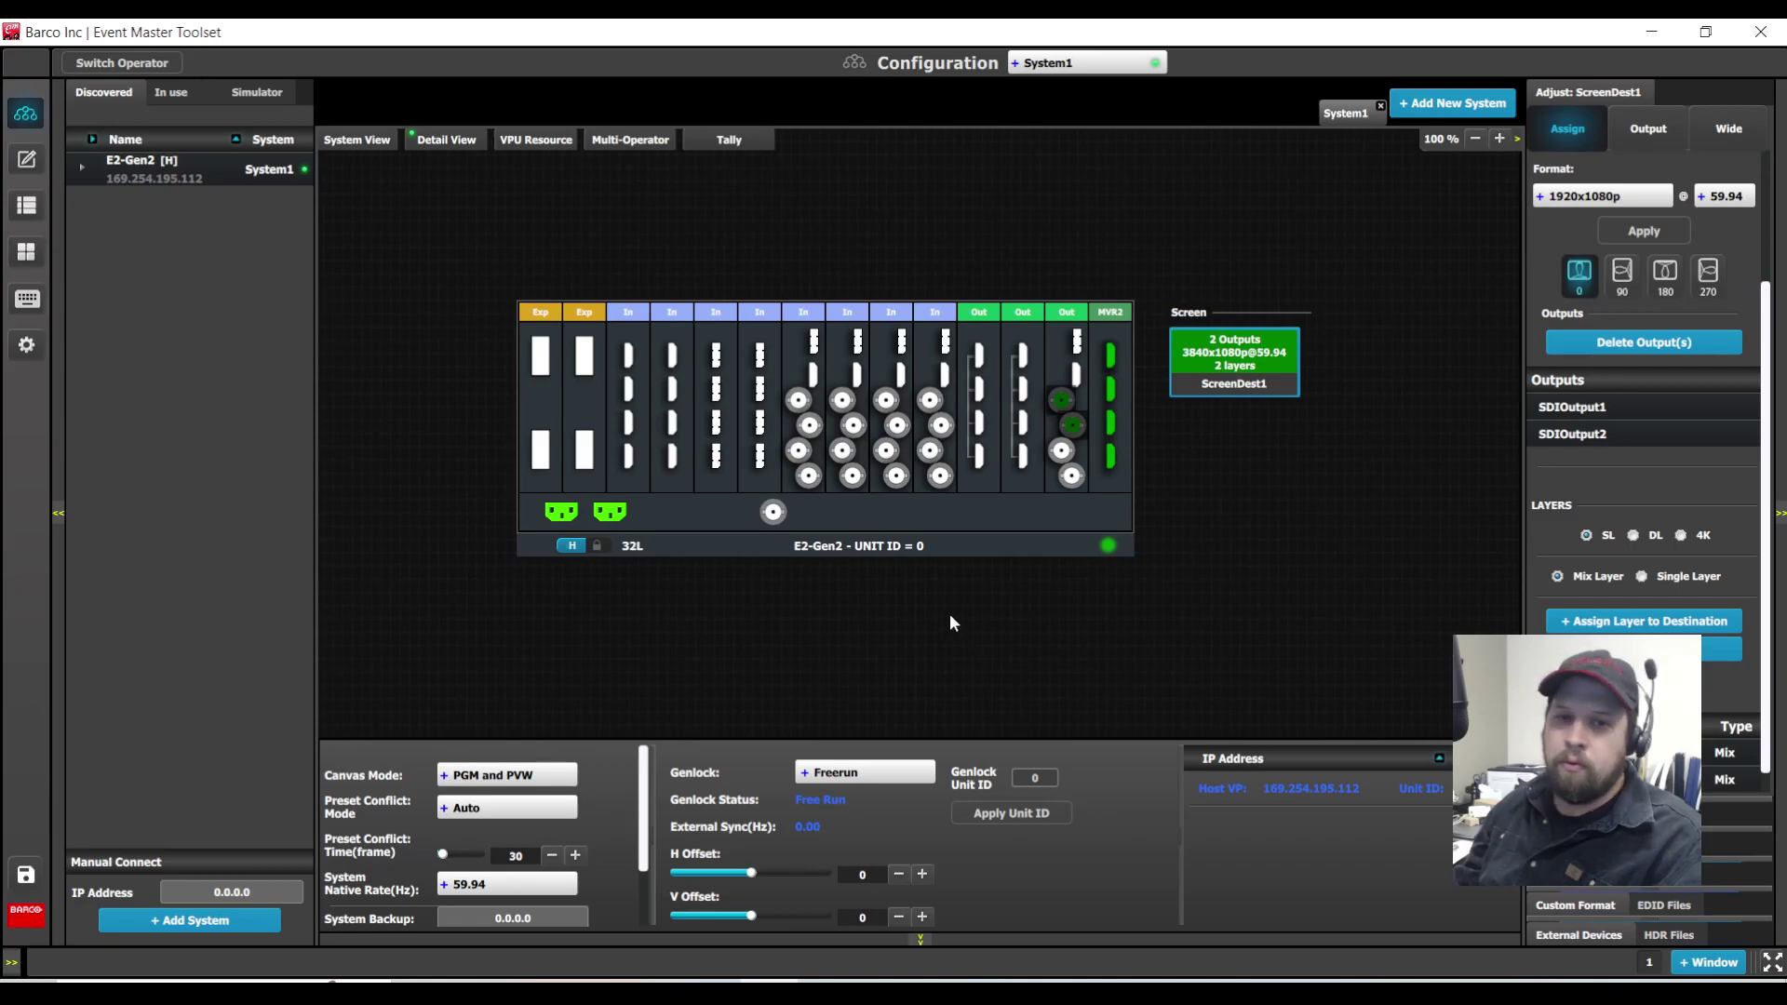
scroll(1771, 461, up, 3)
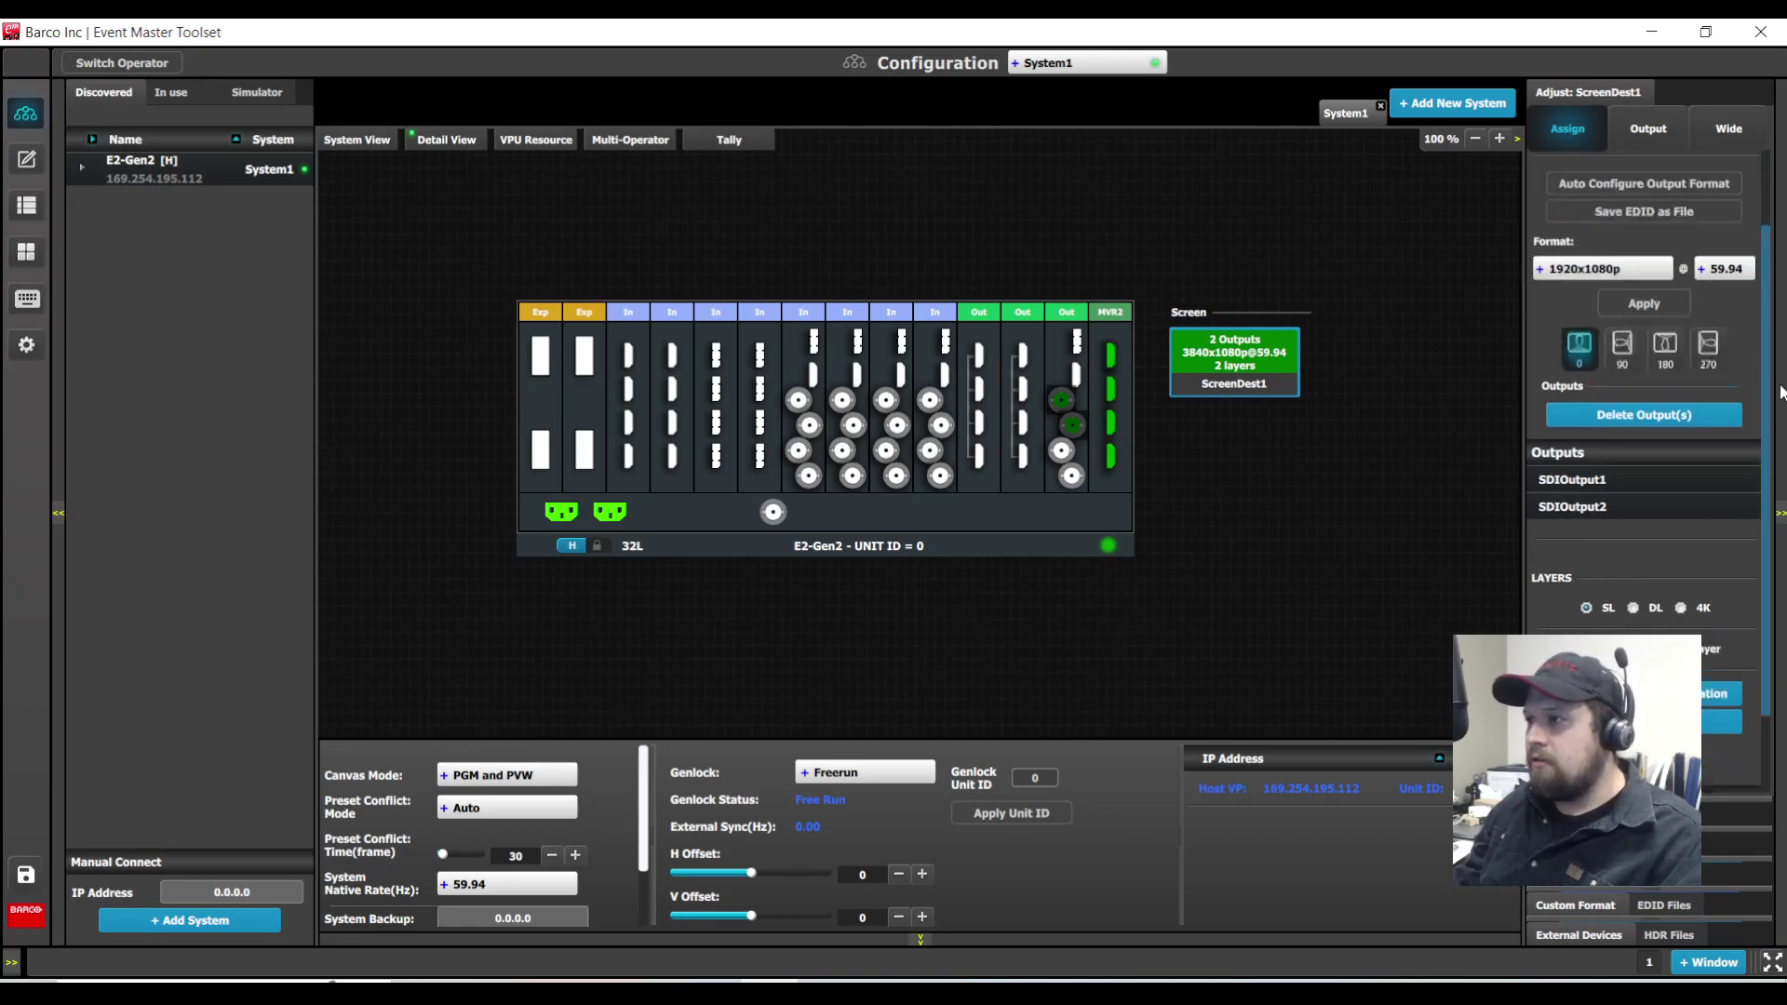
click(1498, 138)
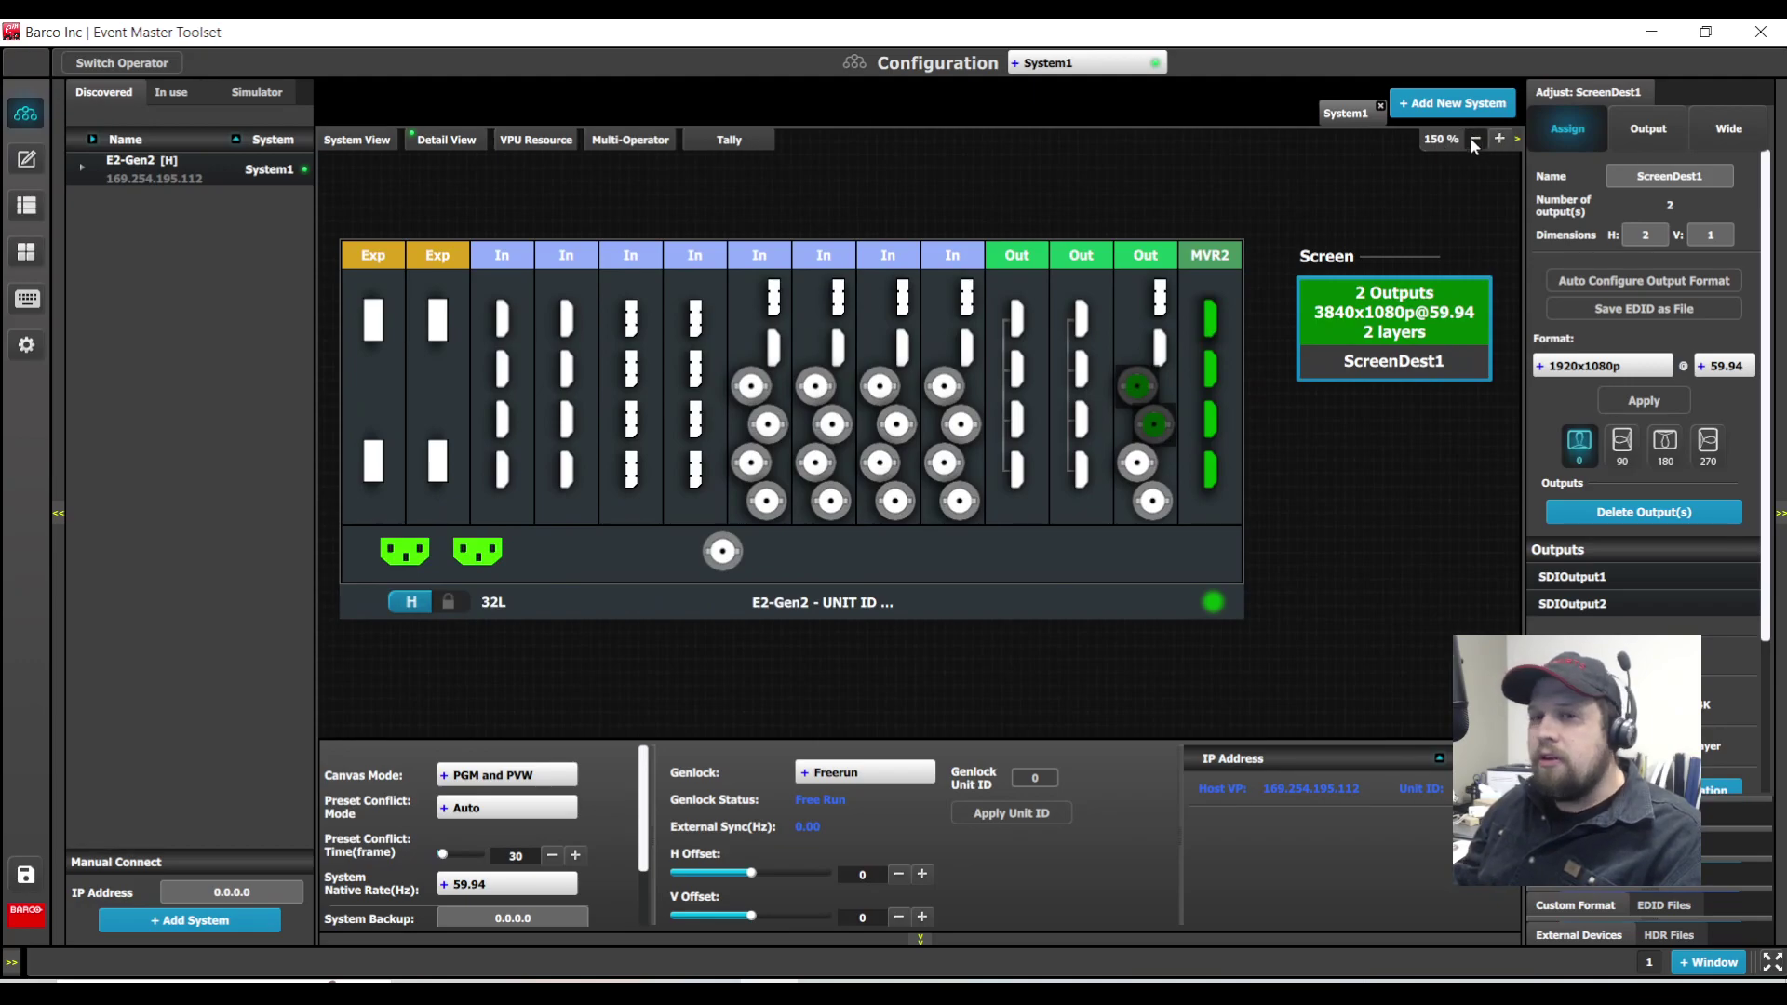
At 125% diagram zoom, select the four slot 7 SDI In connectors together
click(1475, 139)
click(792, 418)
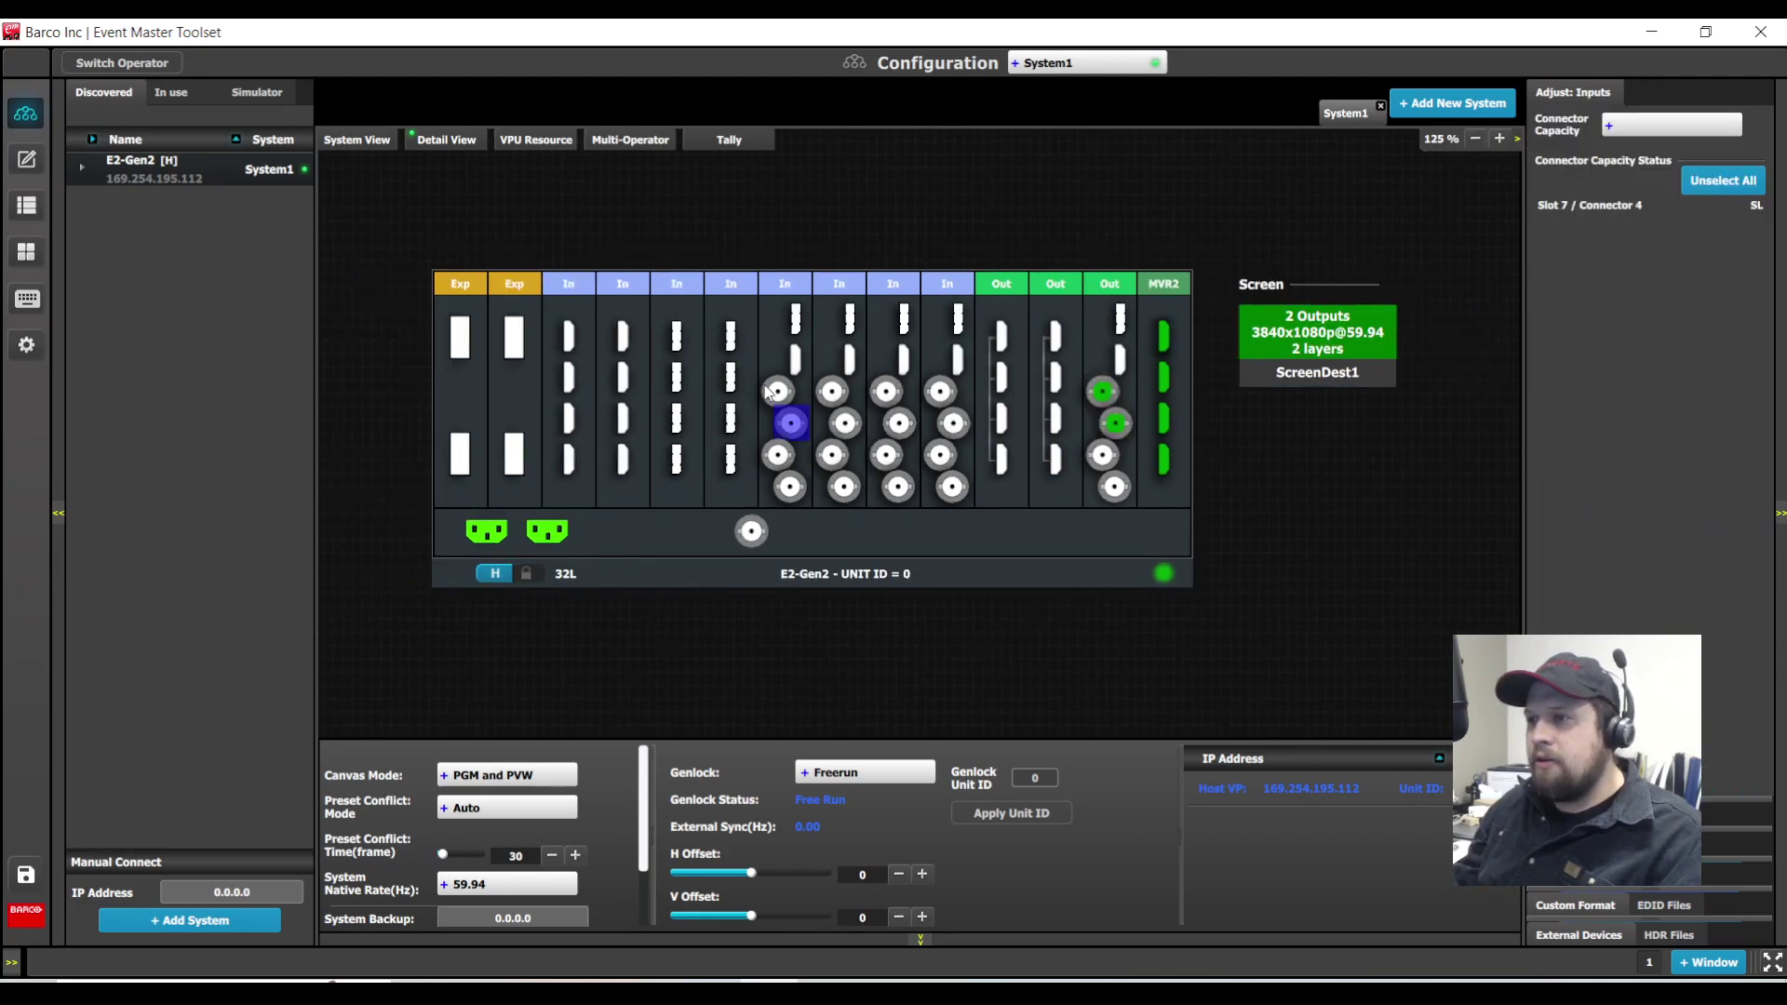
ctrl+click(778, 390)
ctrl+click(778, 454)
ctrl+click(790, 486)
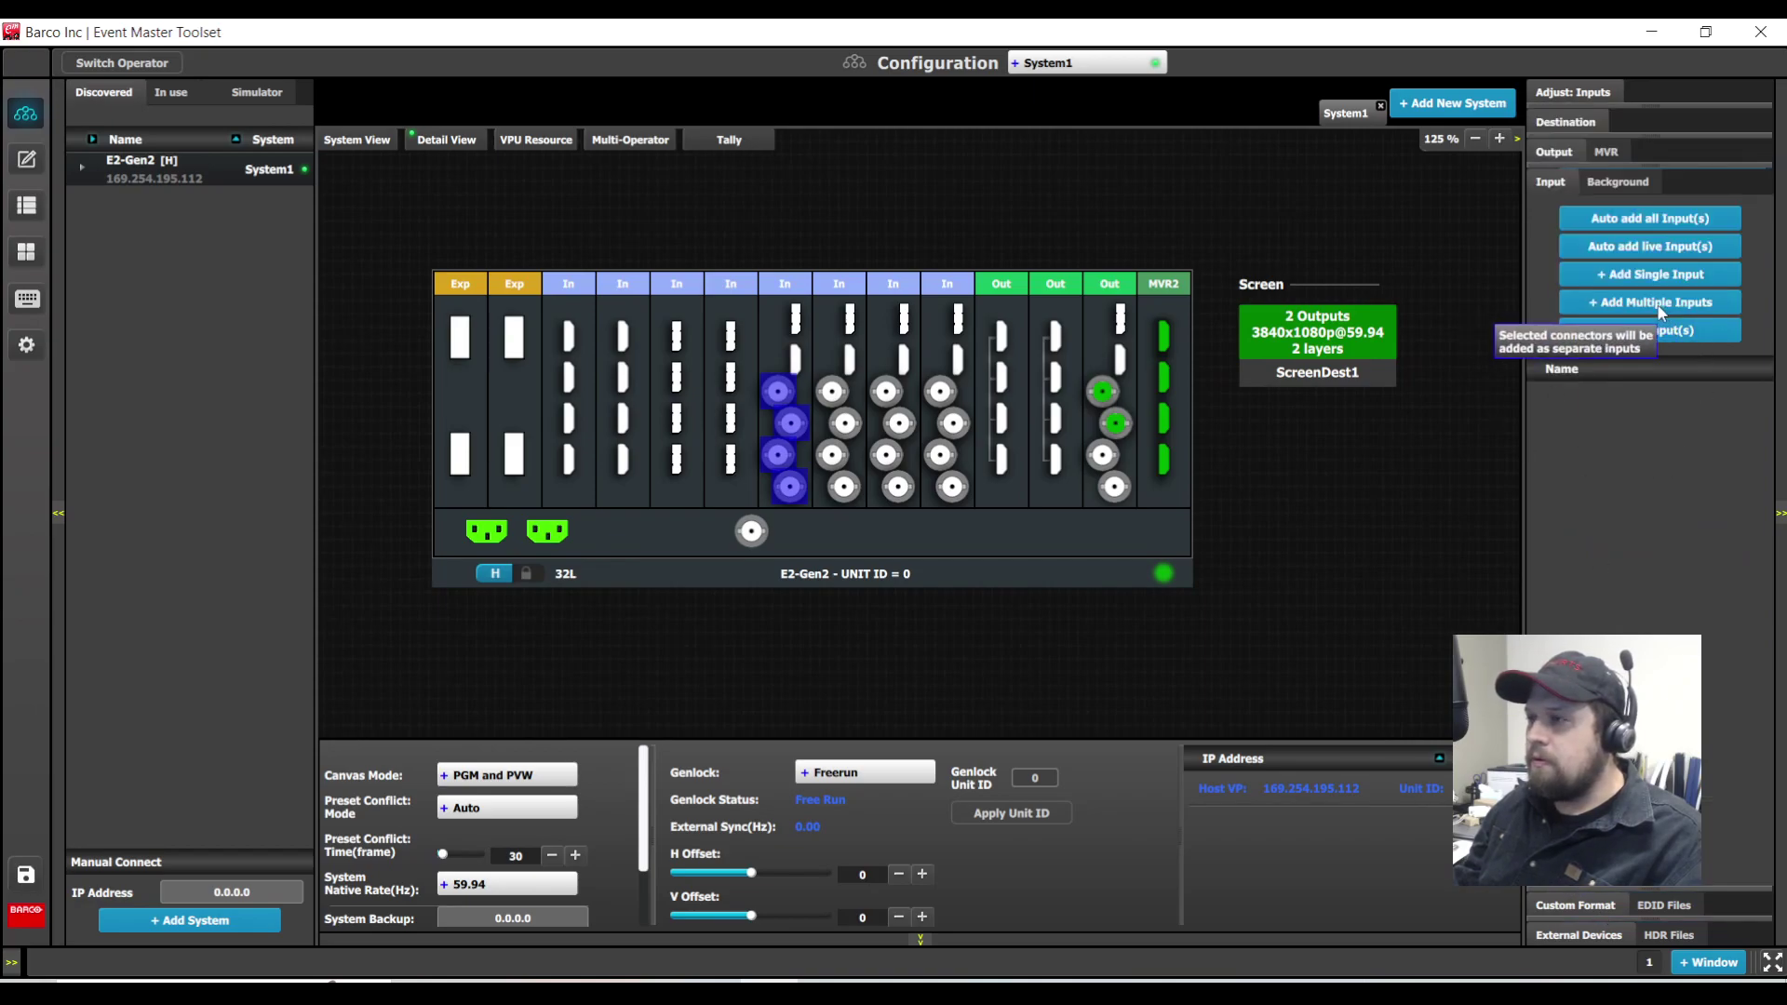
Add the selected connectors as separate inputs SDIInput1–4 and save the configuration
click(1659, 307)
click(1661, 307)
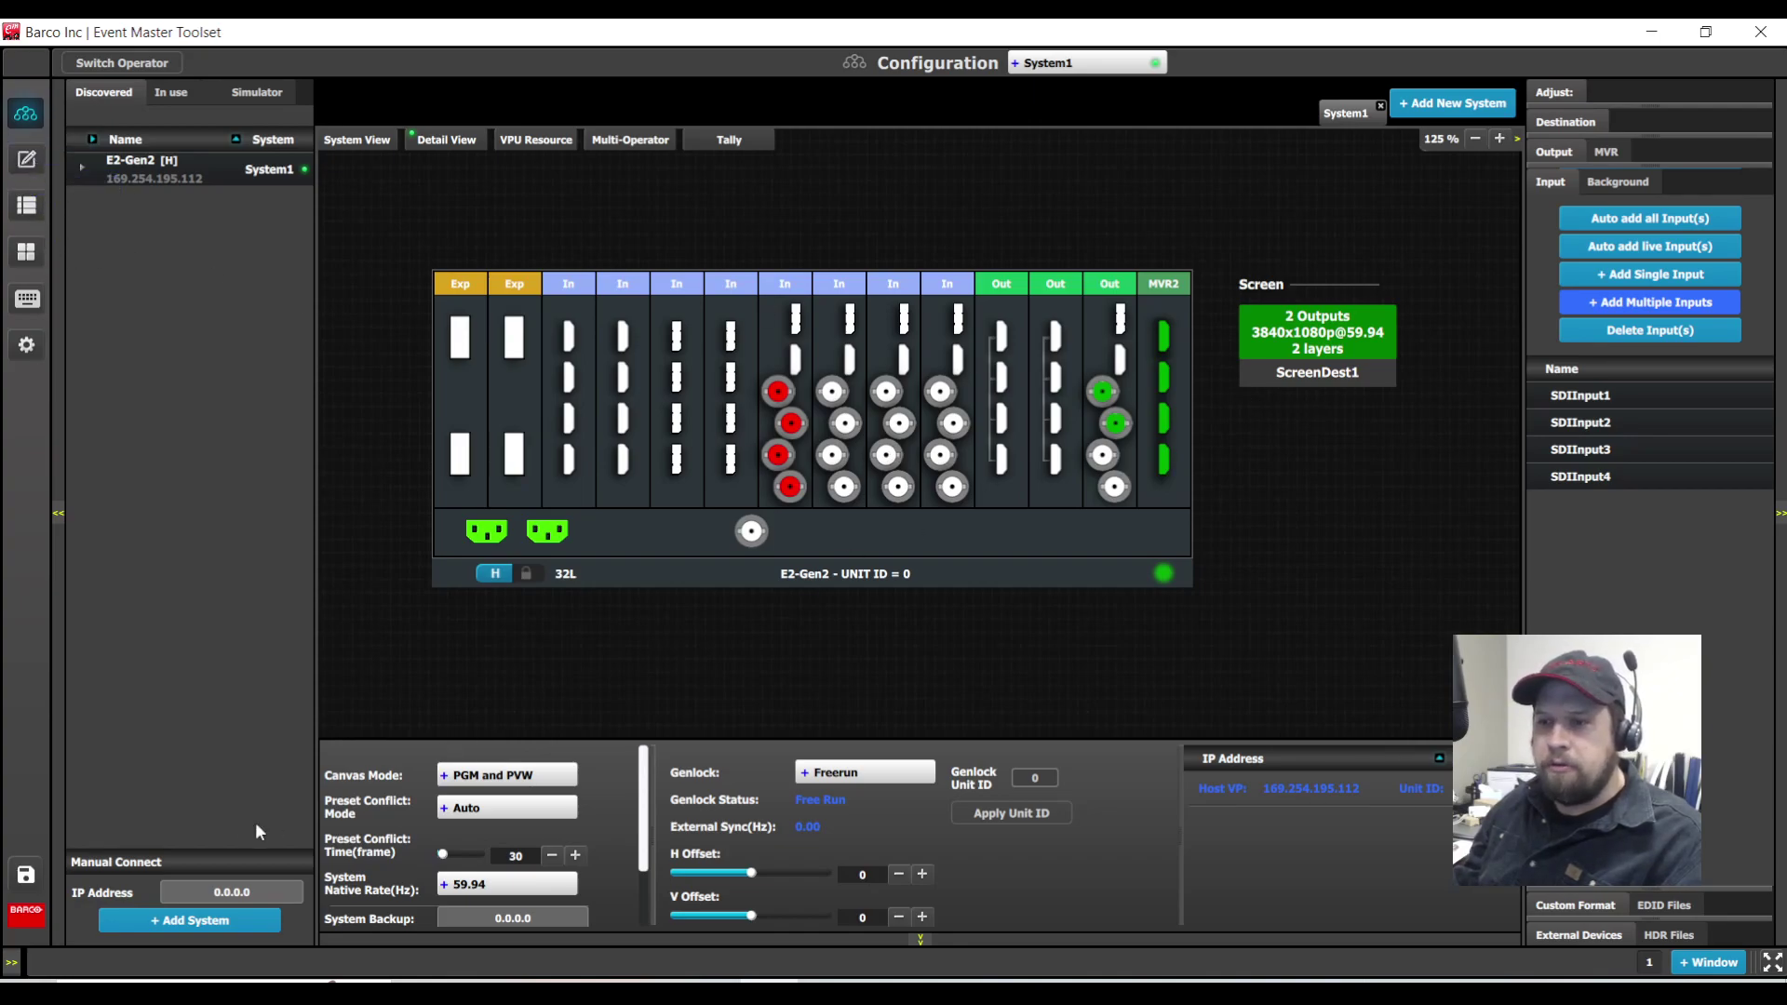
click(25, 879)
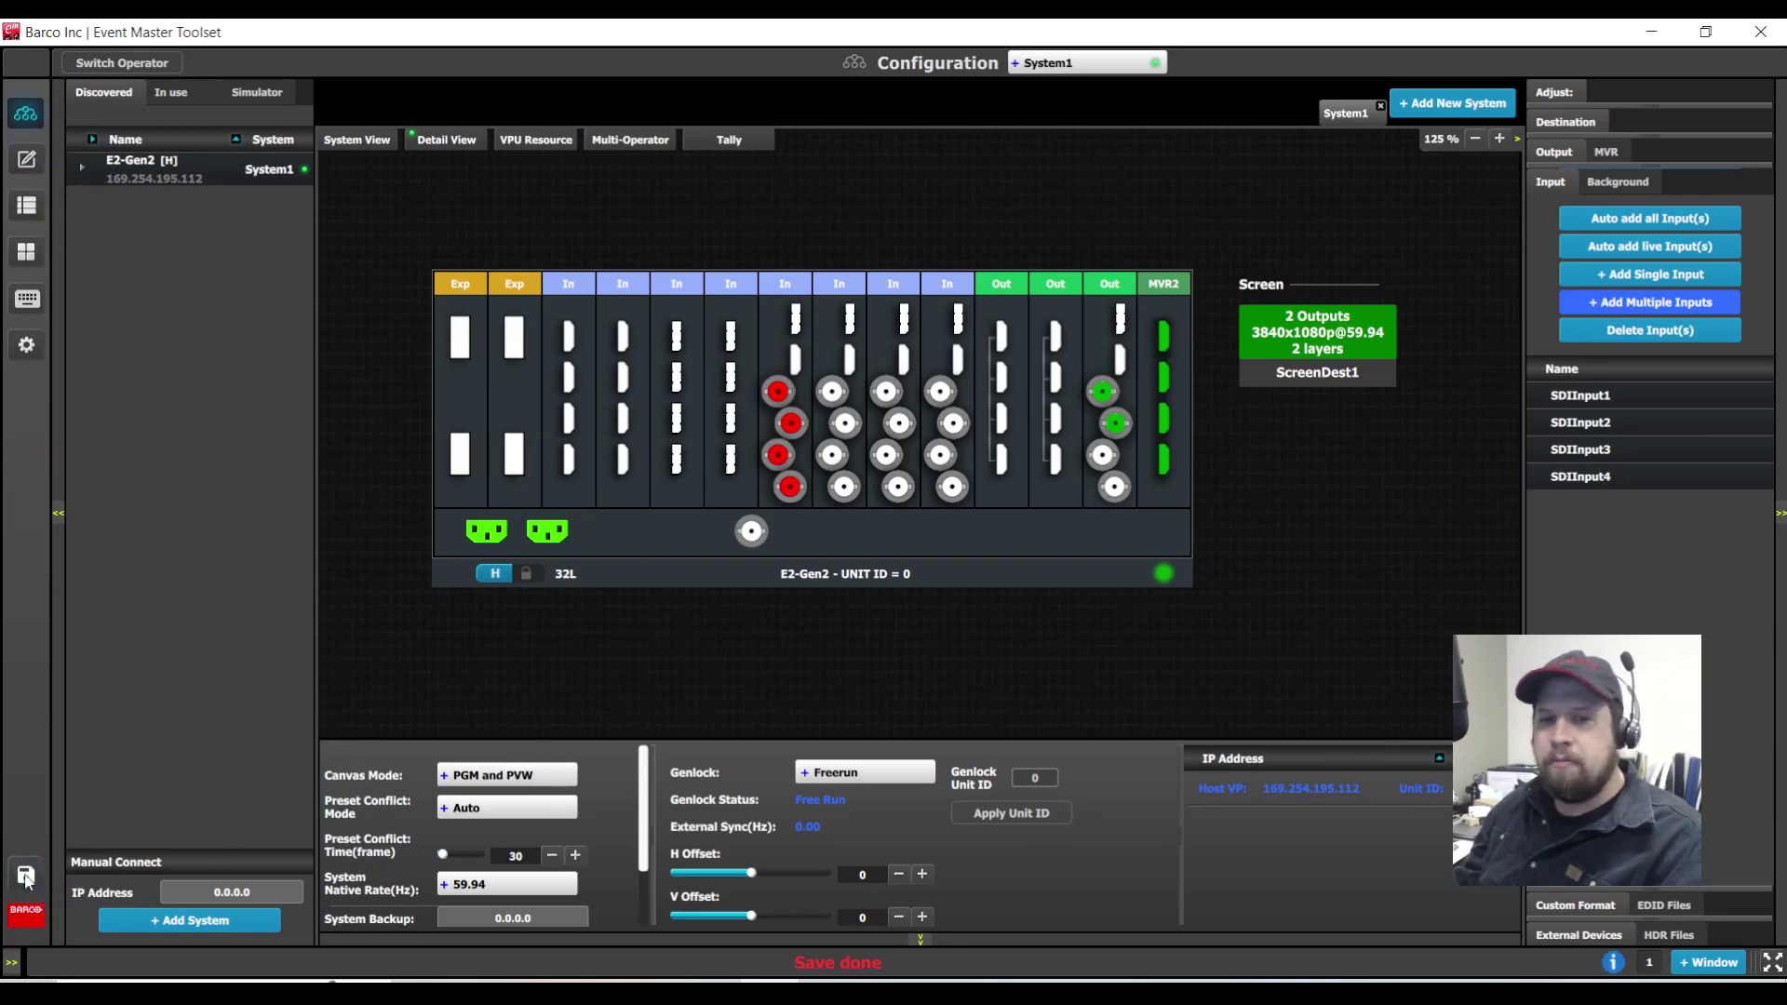
Switch to Programming and zoom the Program and Preview canvases to 75%
click(26, 160)
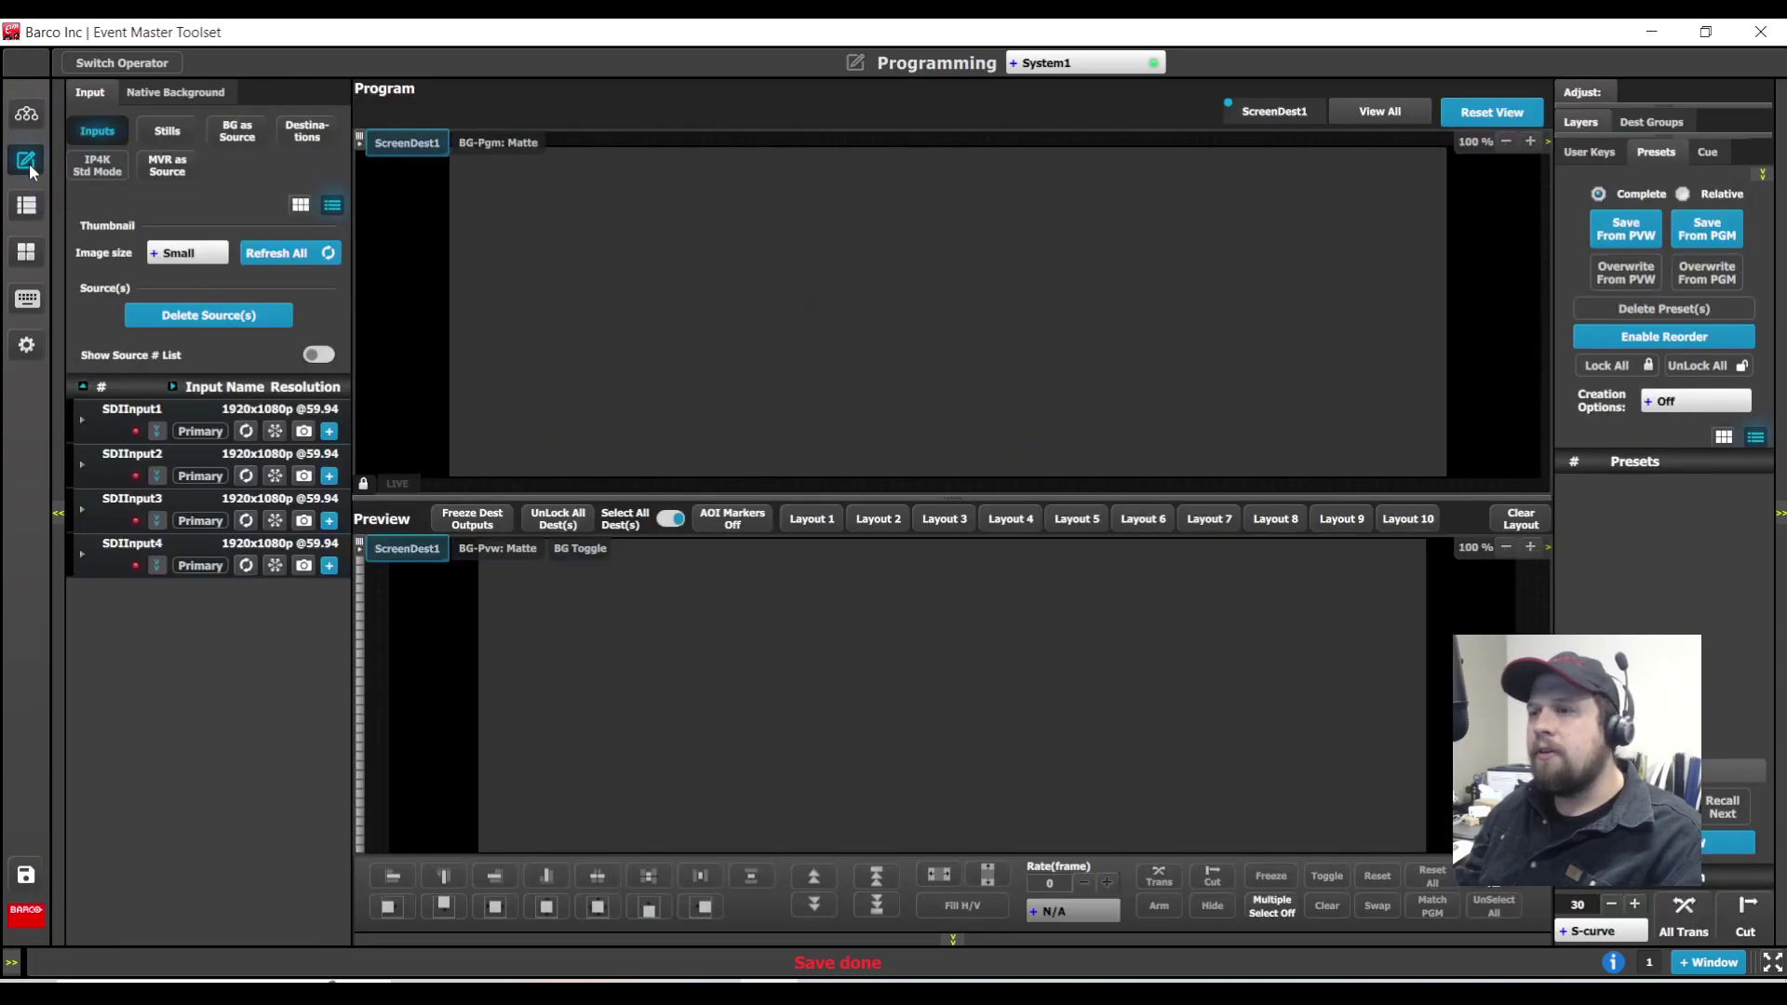
click(1500, 144)
click(1507, 549)
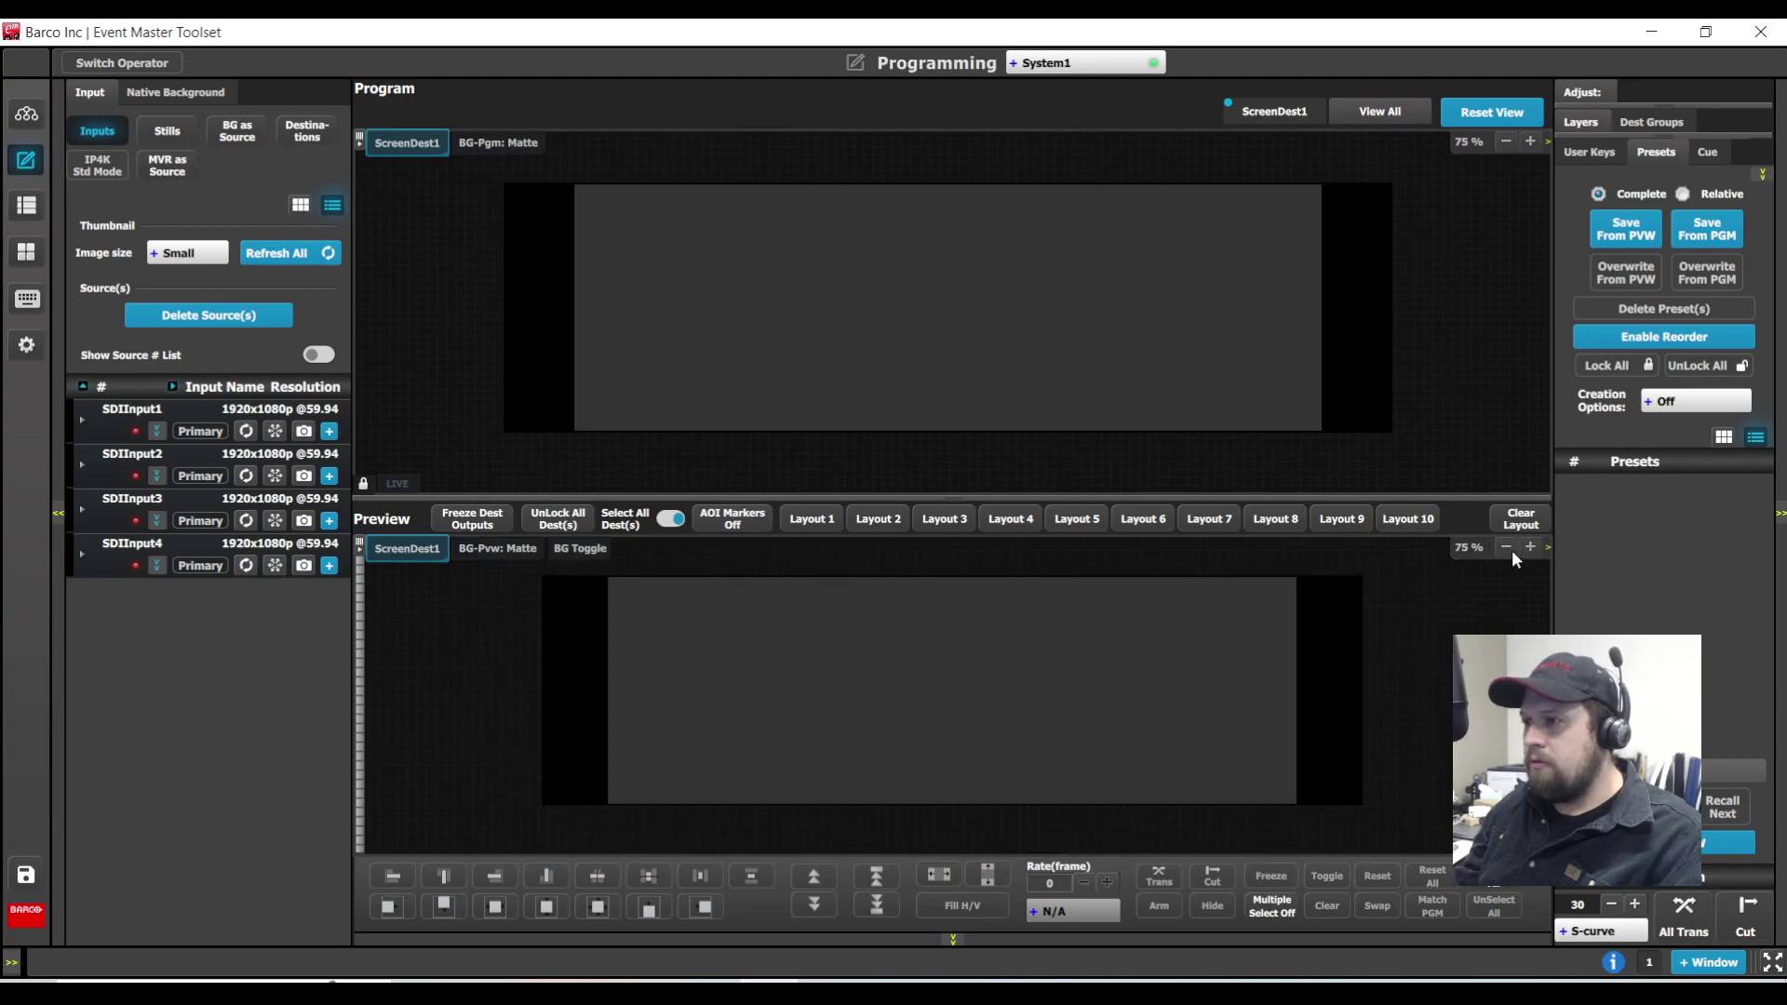
Show the inputs as thumbnails and choose an image for SDIInput1's thumbnail
click(300, 205)
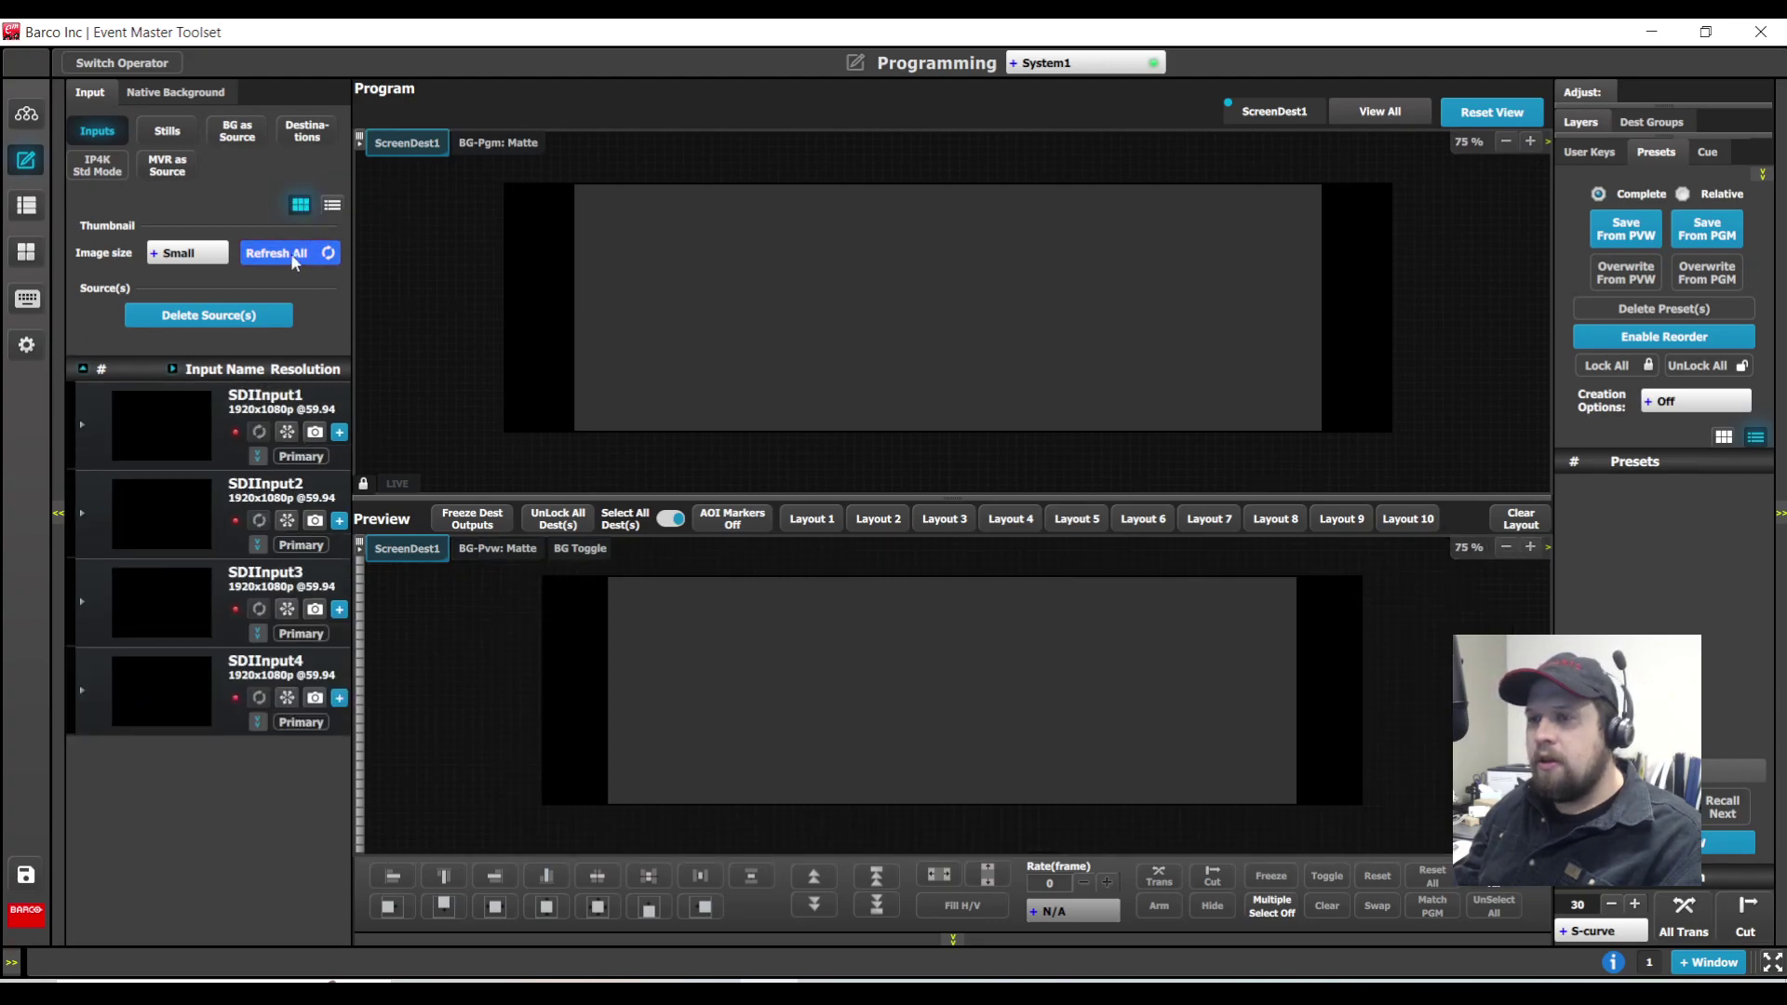
click(332, 205)
click(301, 205)
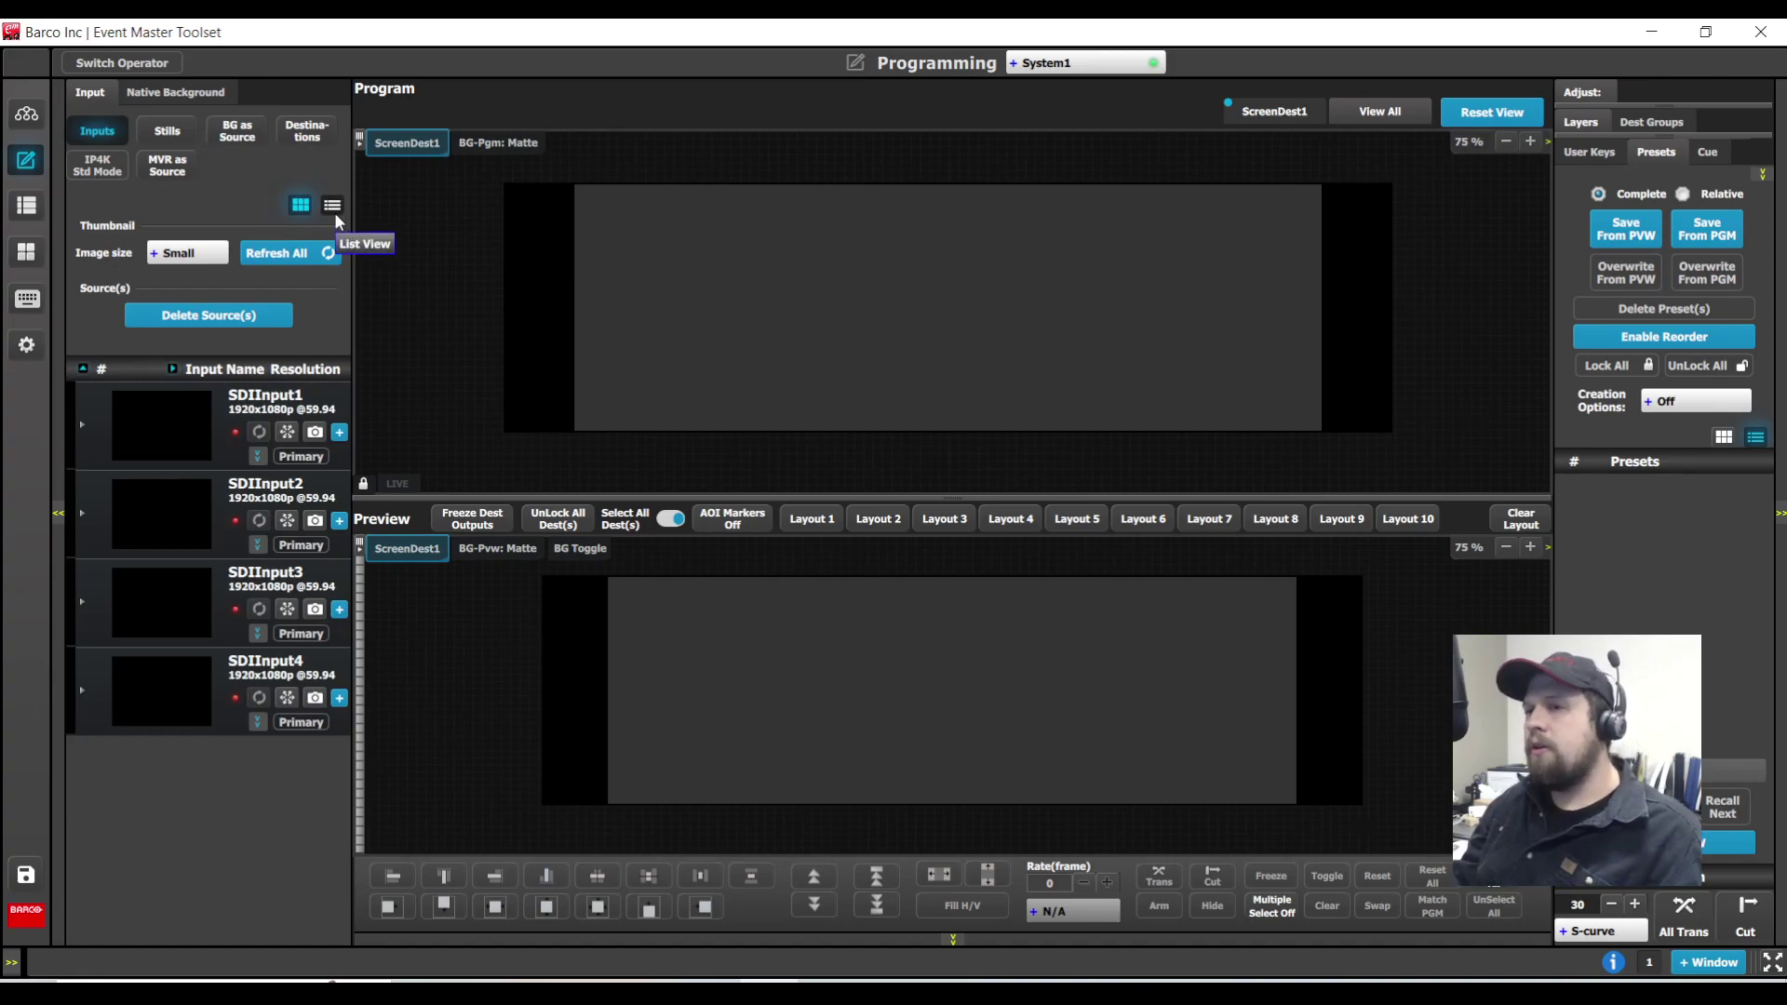
click(332, 205)
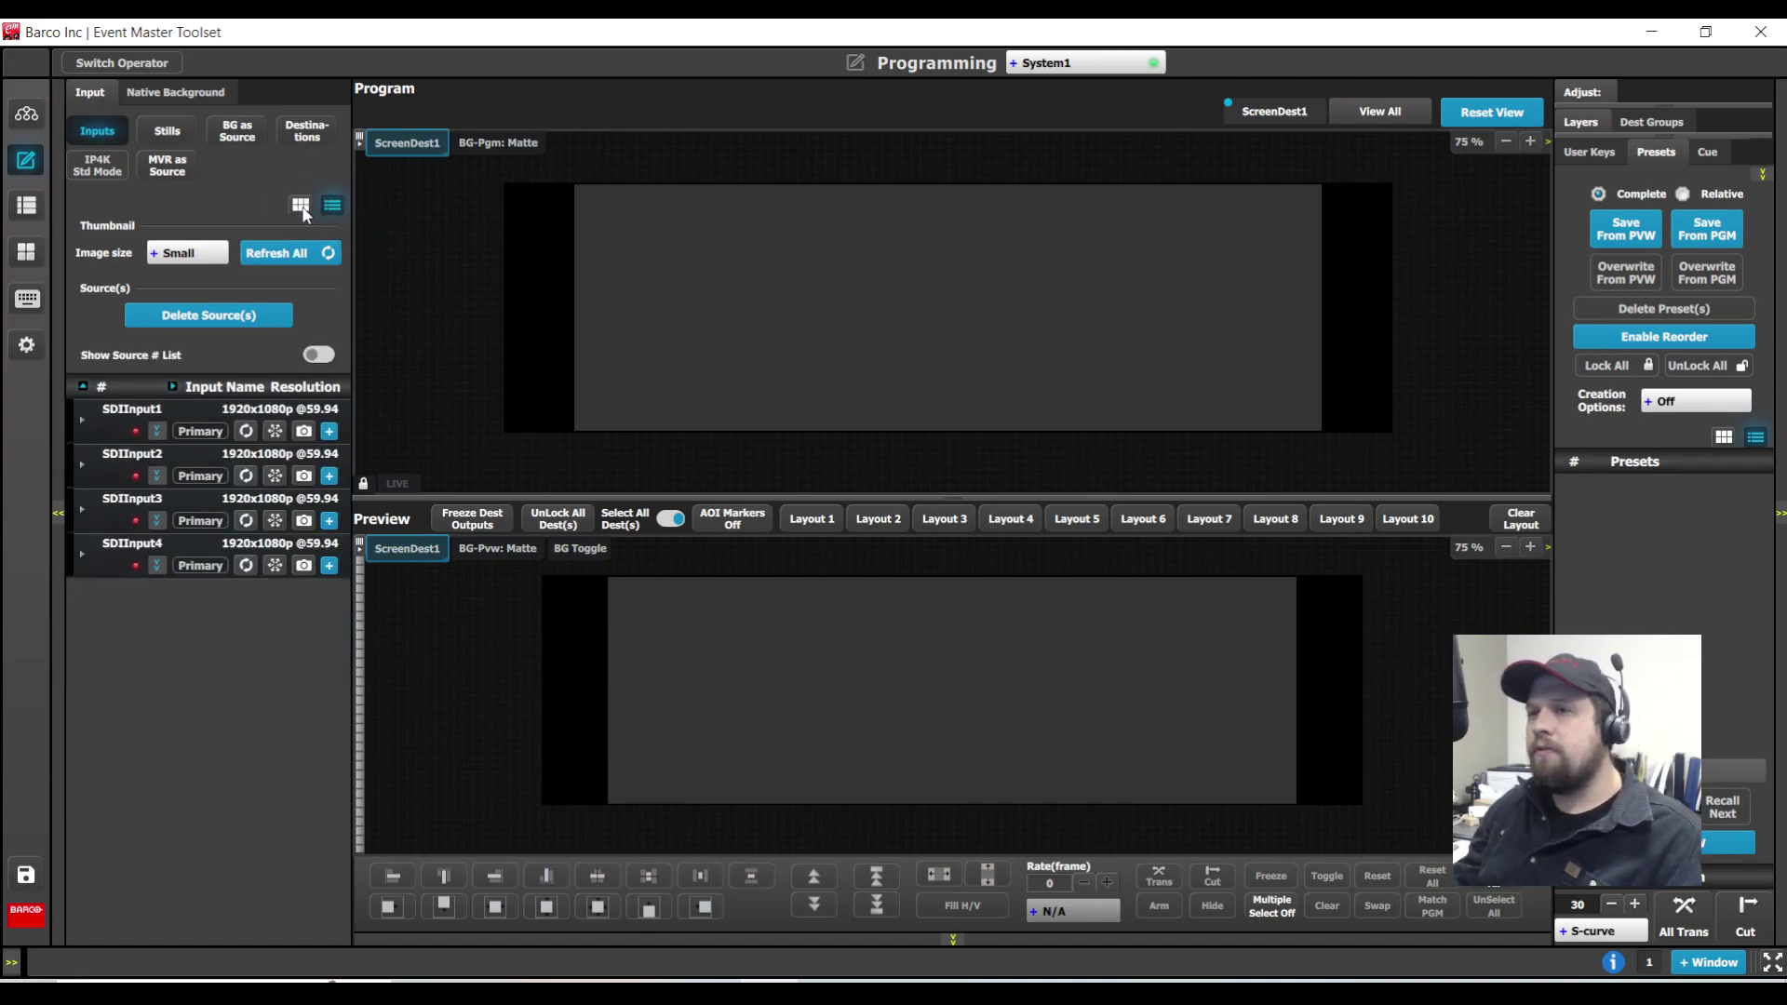
click(300, 205)
click(187, 417)
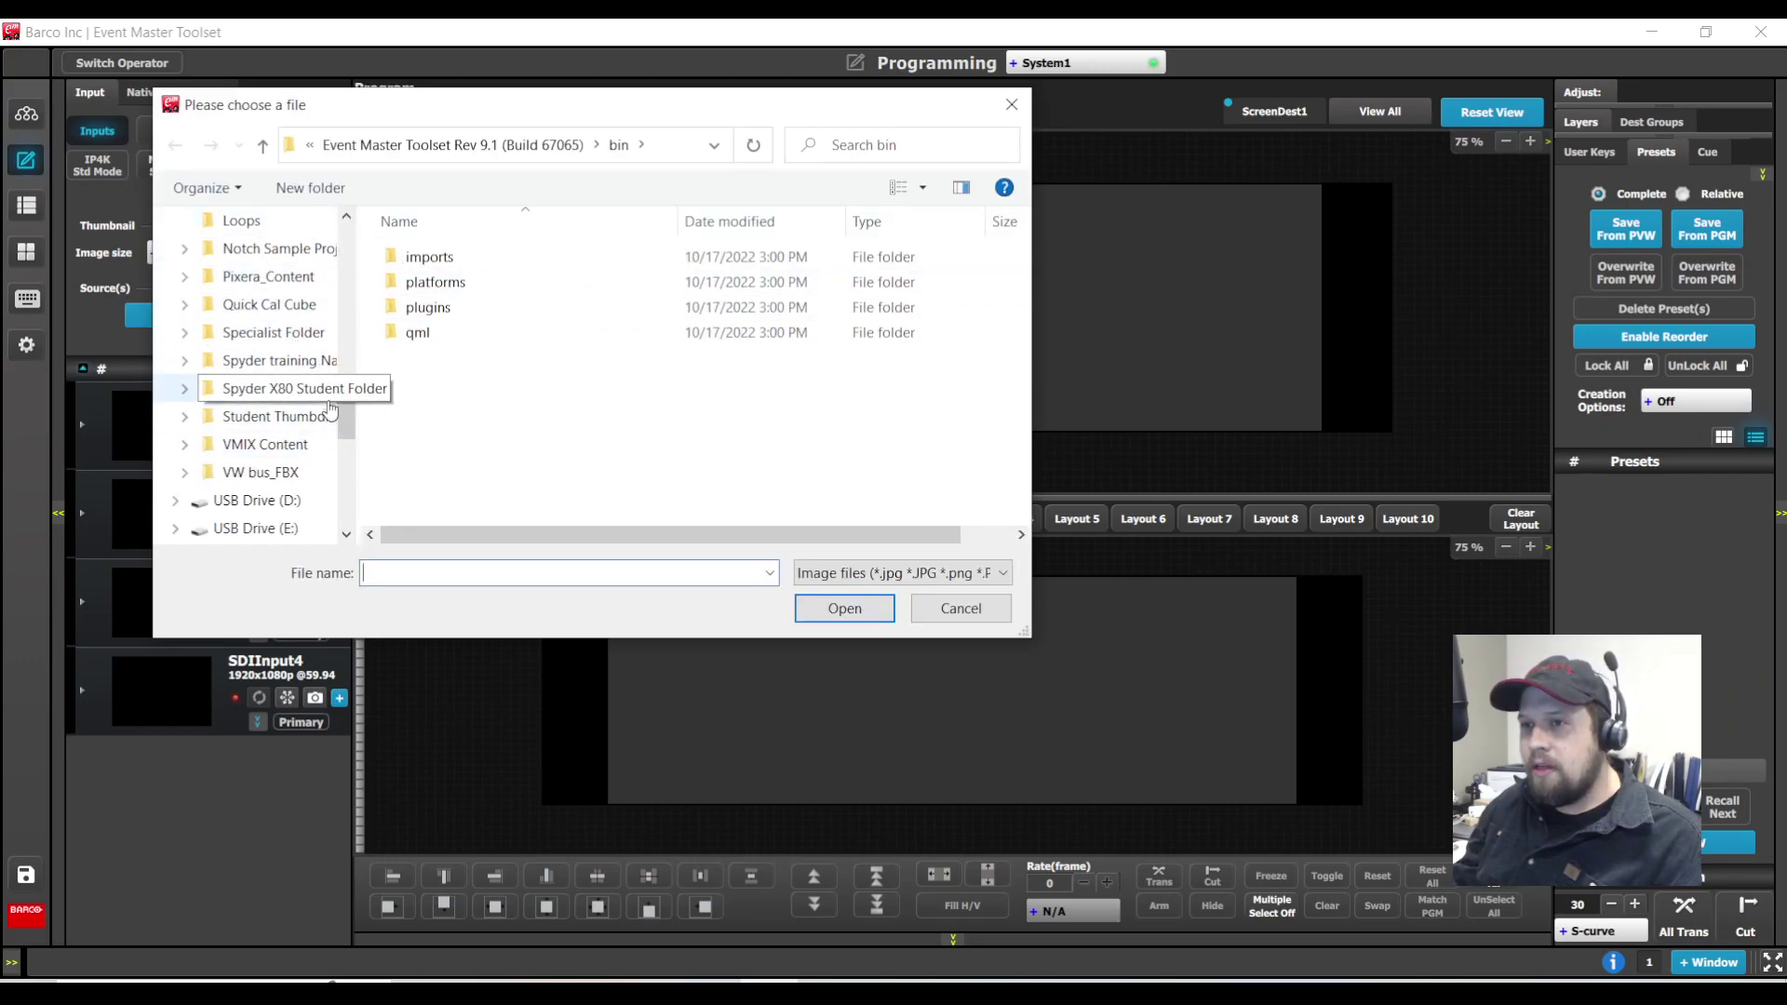
Browse to the Source Thumbnails folder and load CAM 1 as SDIInput1's thumbnail
drag(352, 412, 354, 266)
click(298, 363)
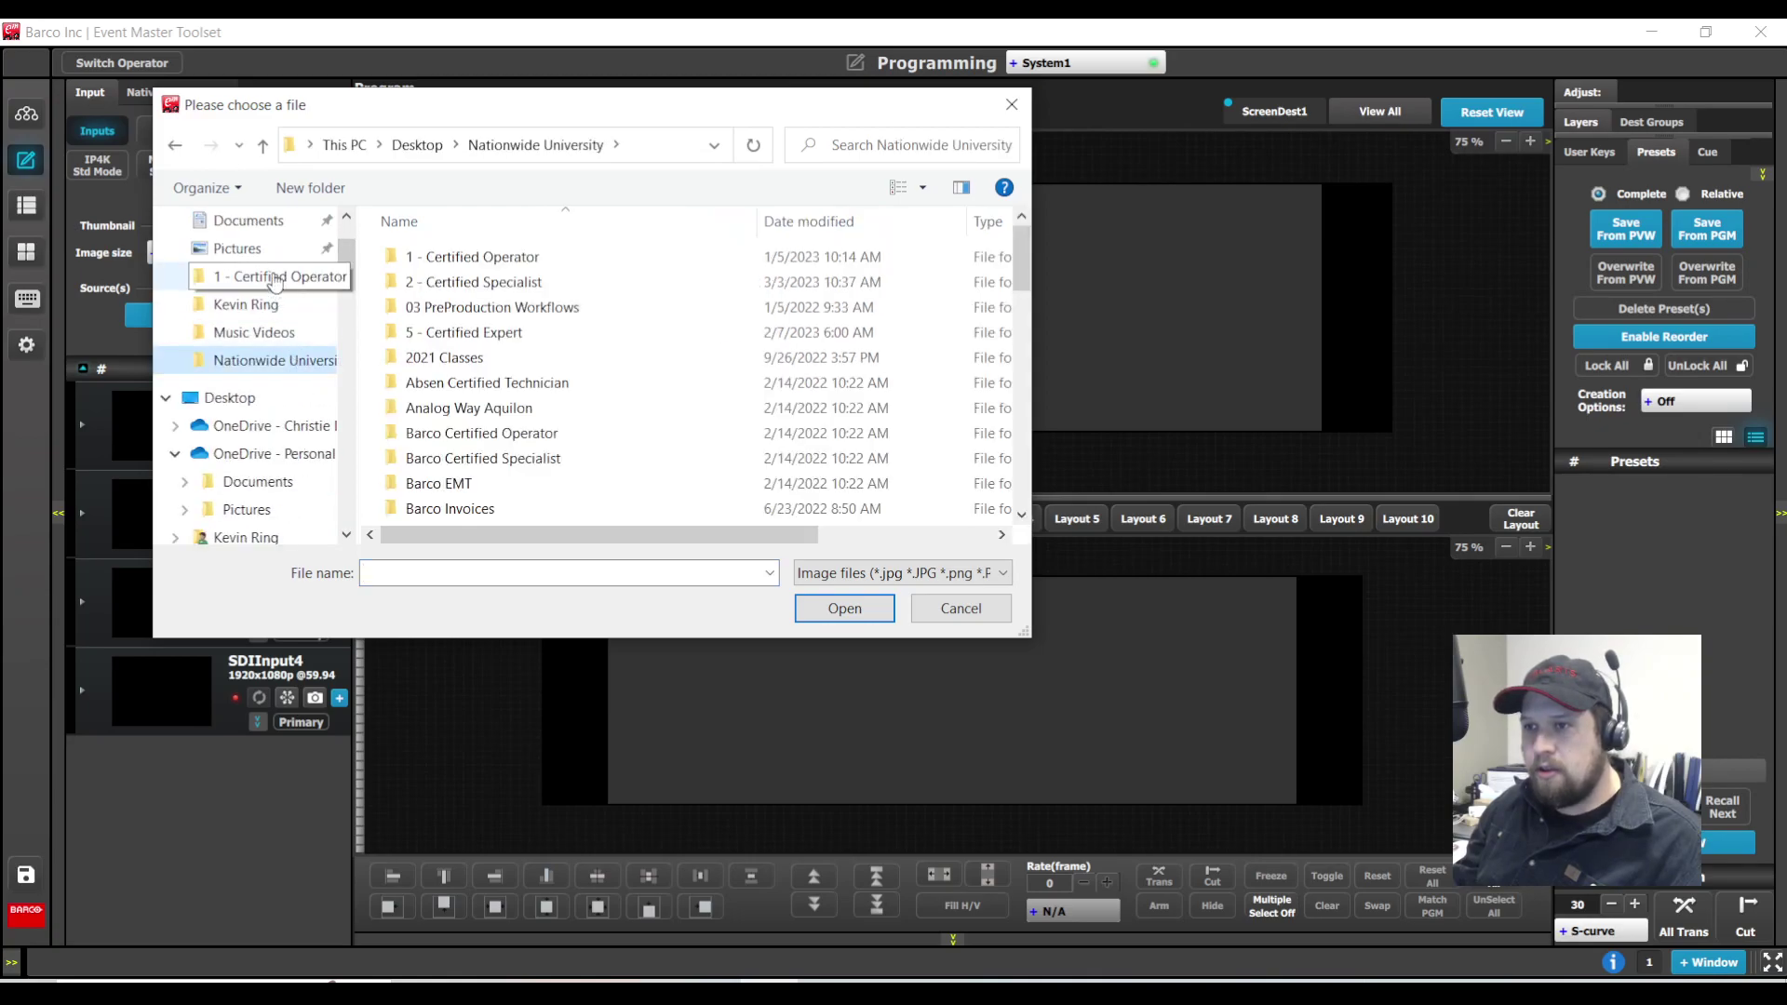
click(247, 276)
double_click(466, 258)
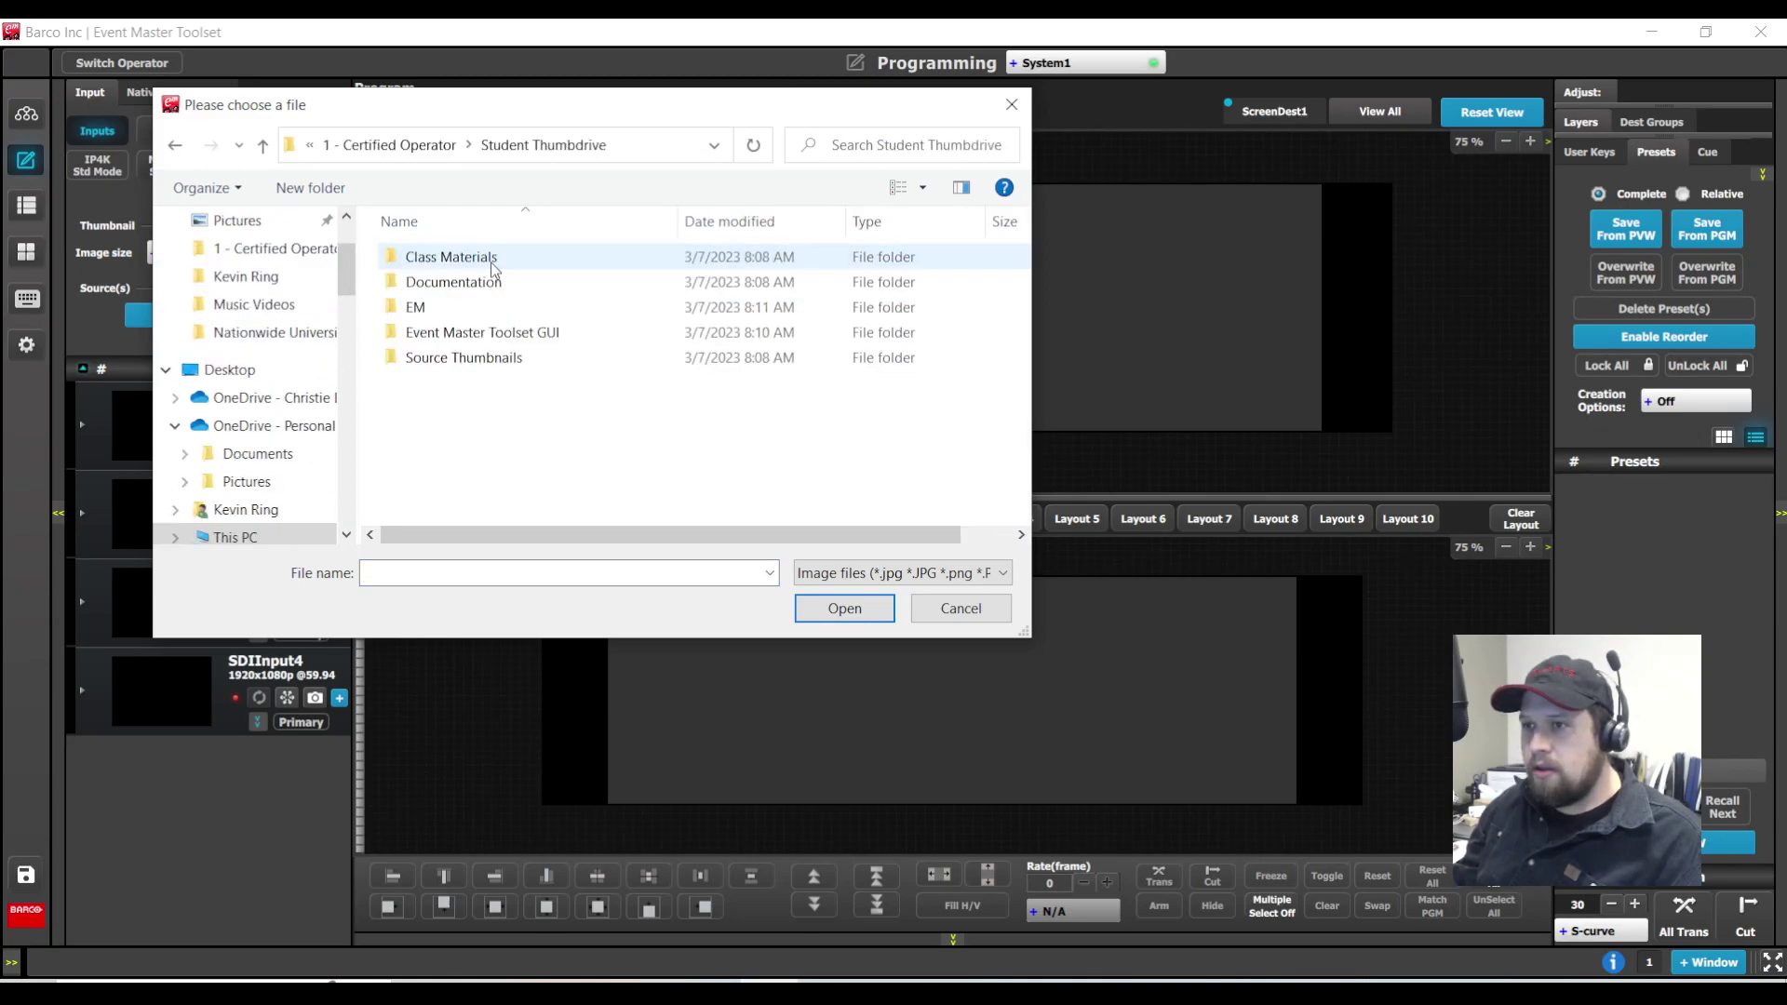
double_click(458, 357)
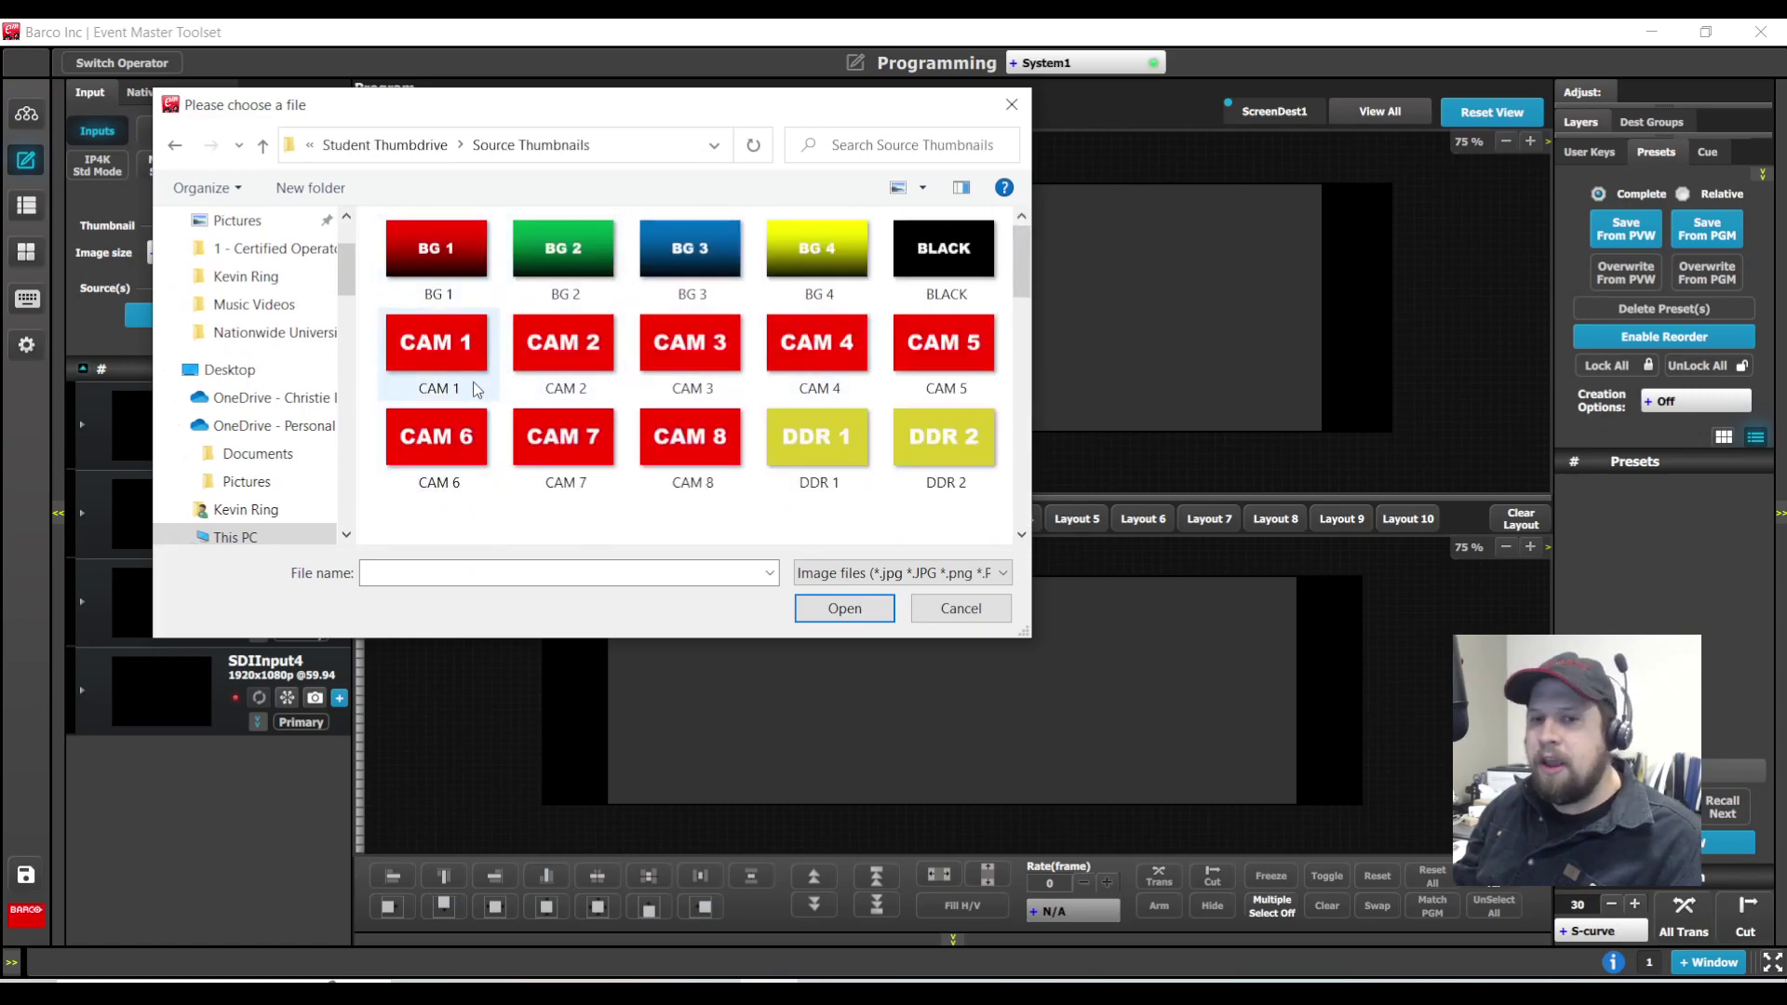
click(451, 358)
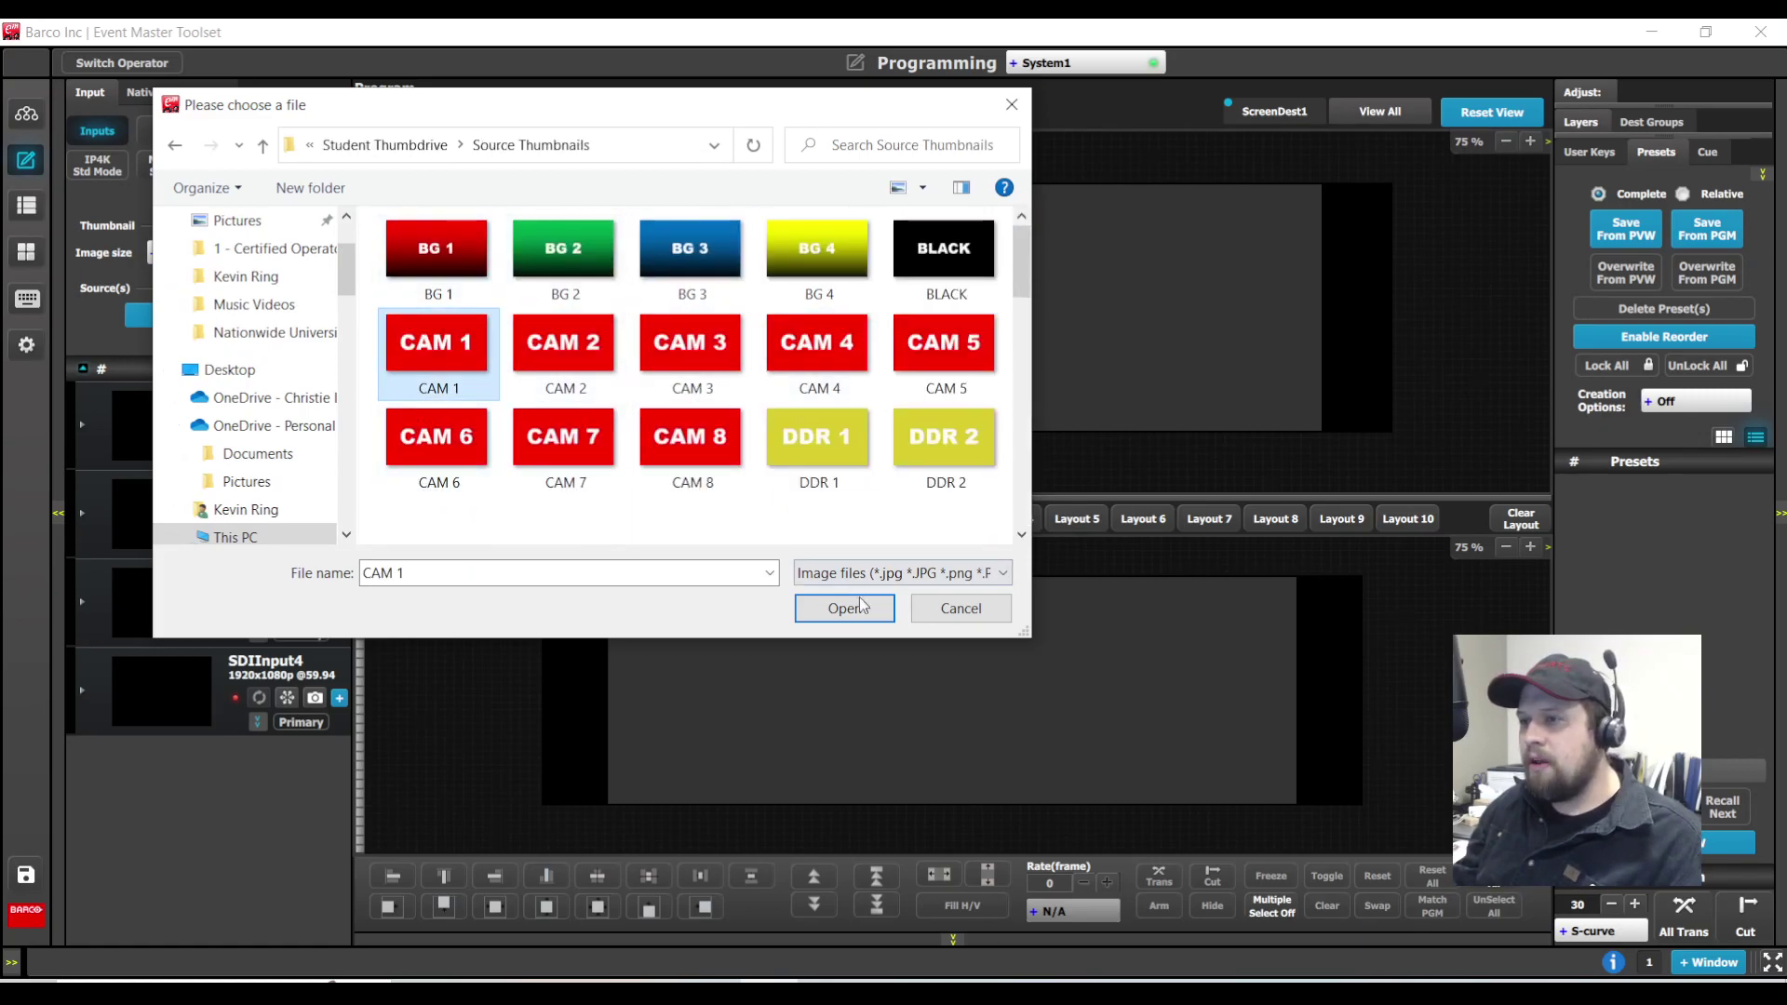
double_click(451, 358)
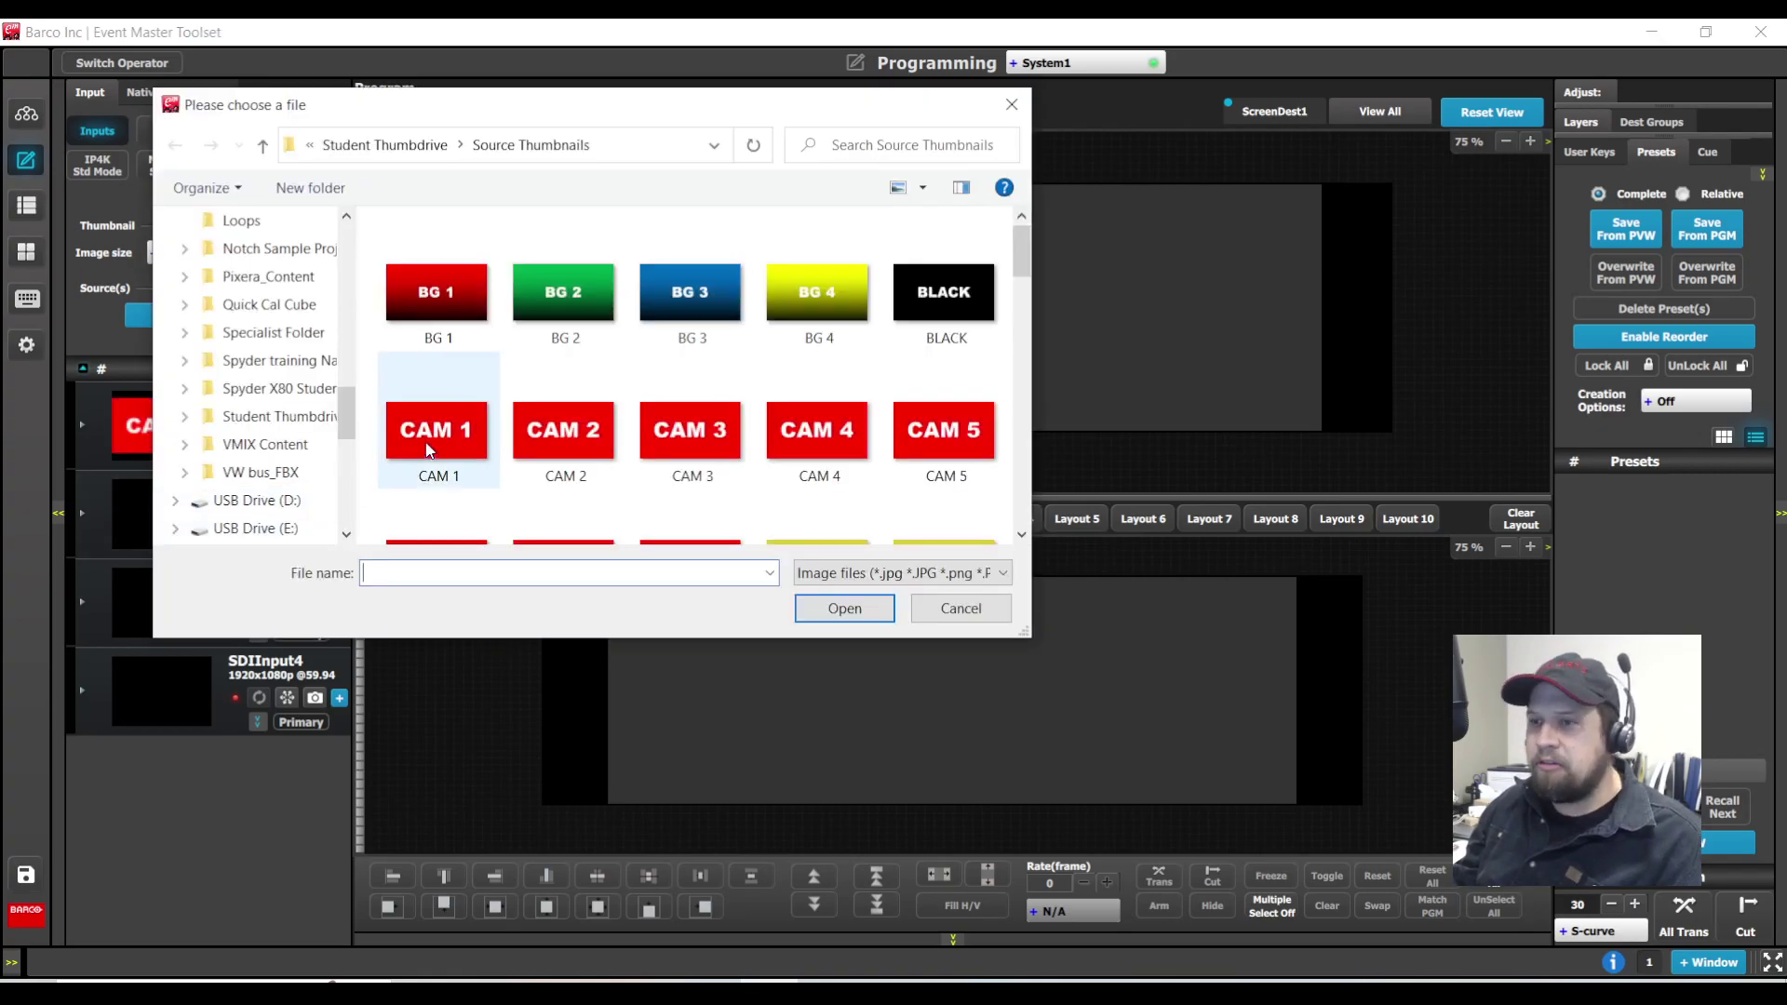
Give SDIInput2–4 the CAM 2, CAM 3 and CAM 4 thumbnails, then place CAM 1 in Preview
click(569, 437)
click(834, 611)
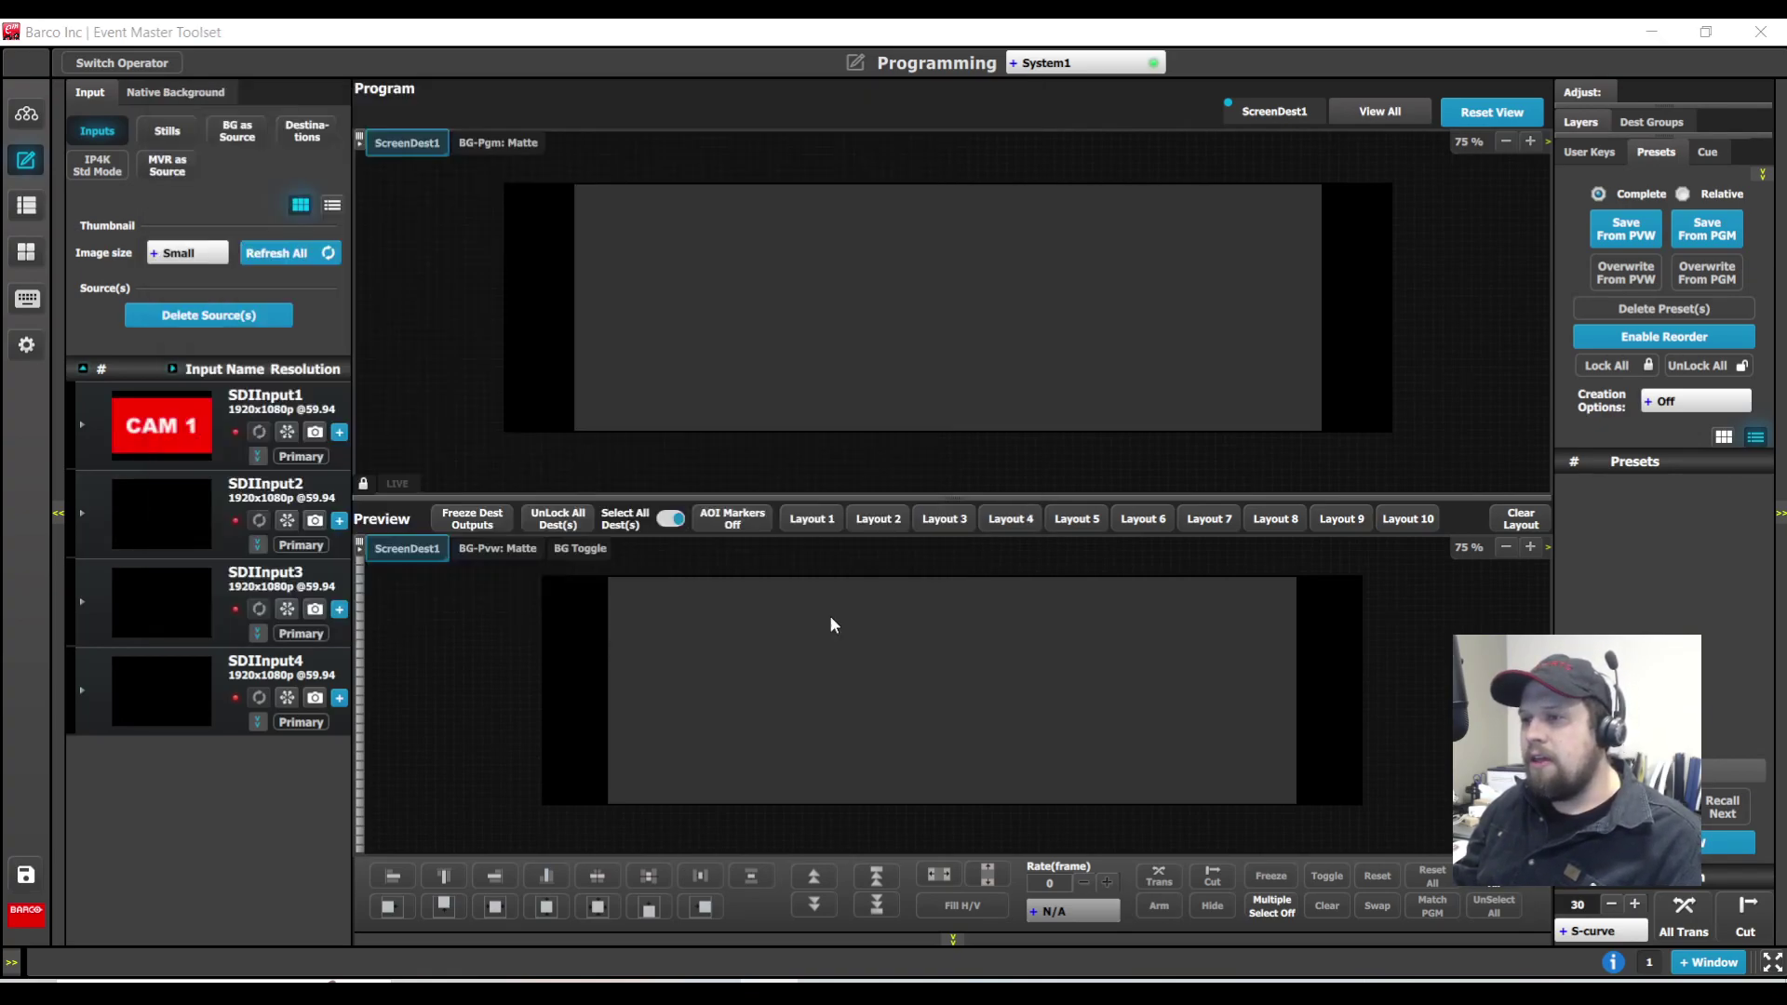
click(187, 624)
click(704, 436)
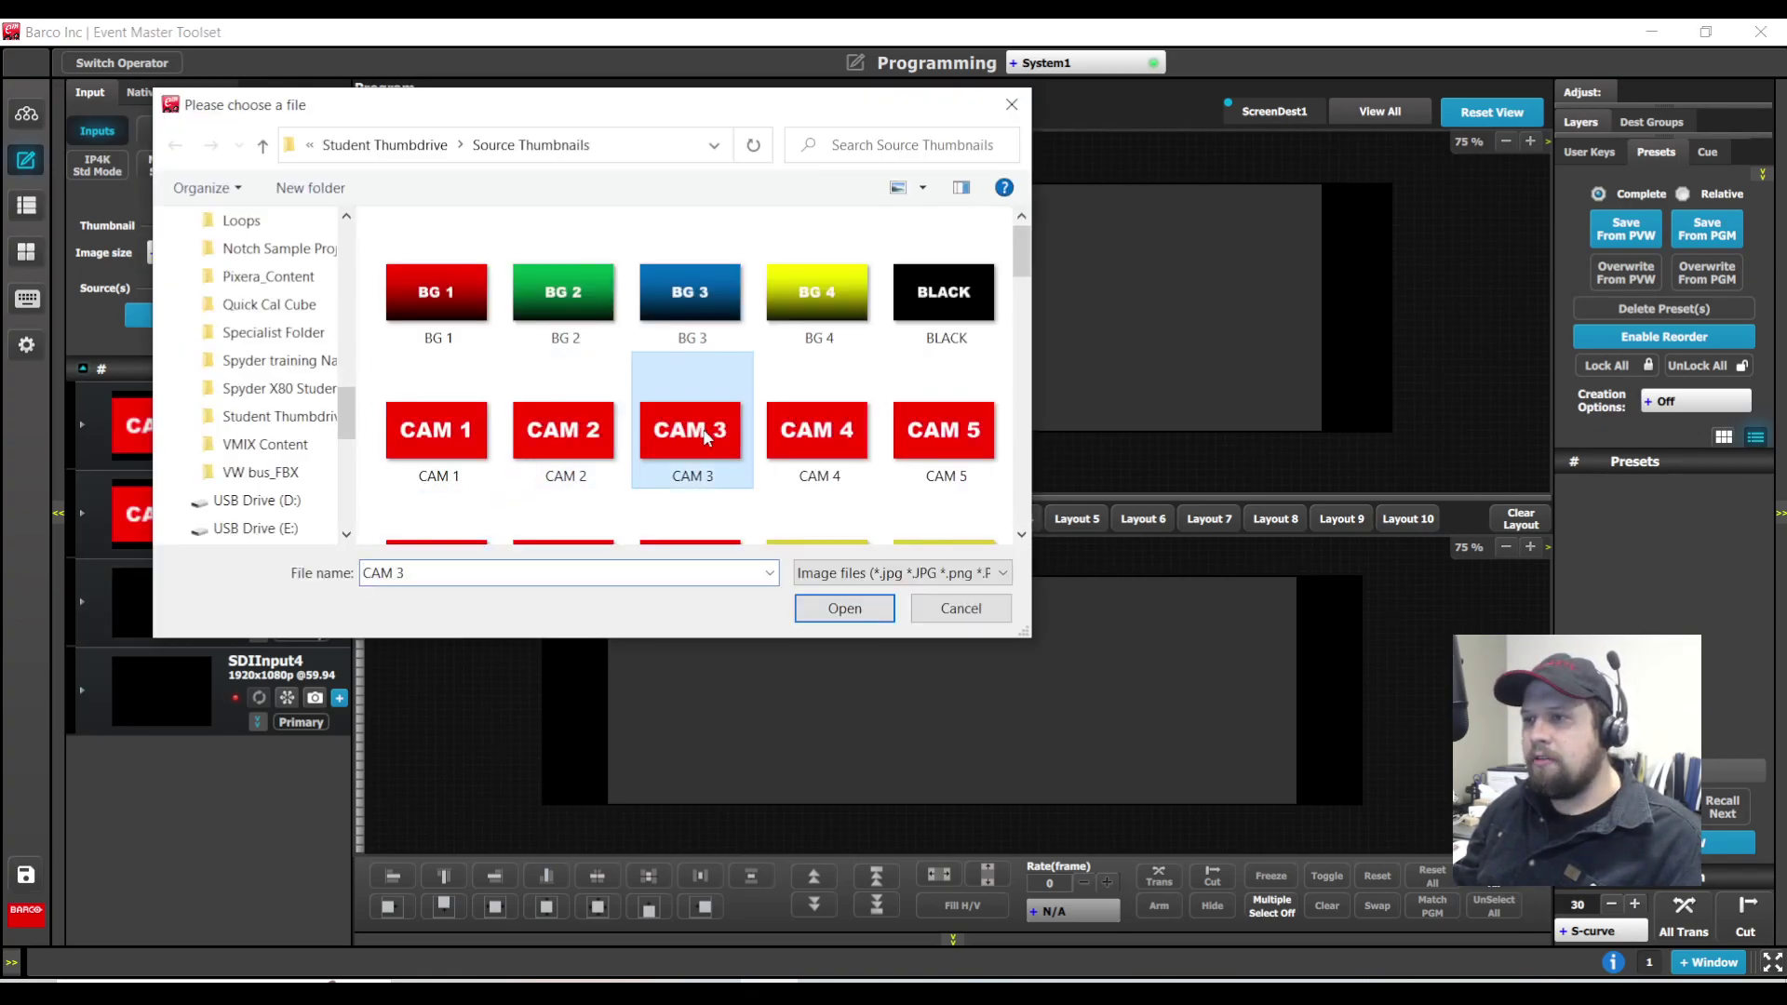
click(844, 607)
click(206, 719)
click(819, 431)
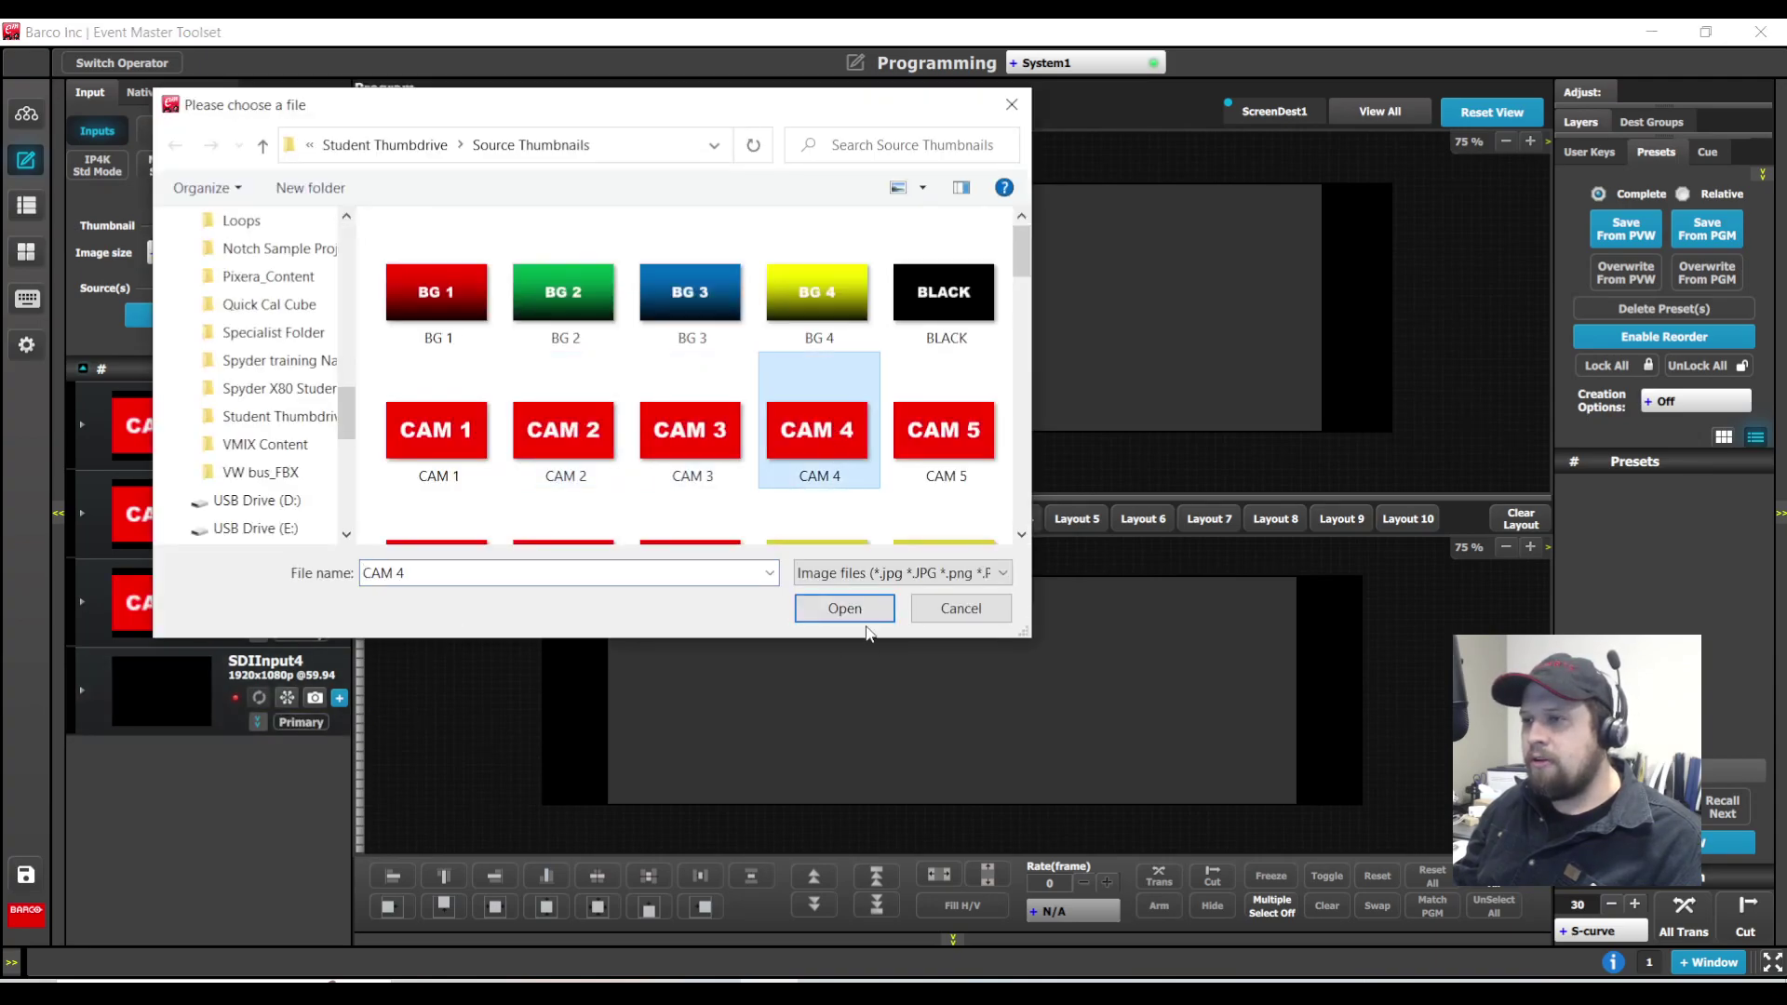
click(844, 608)
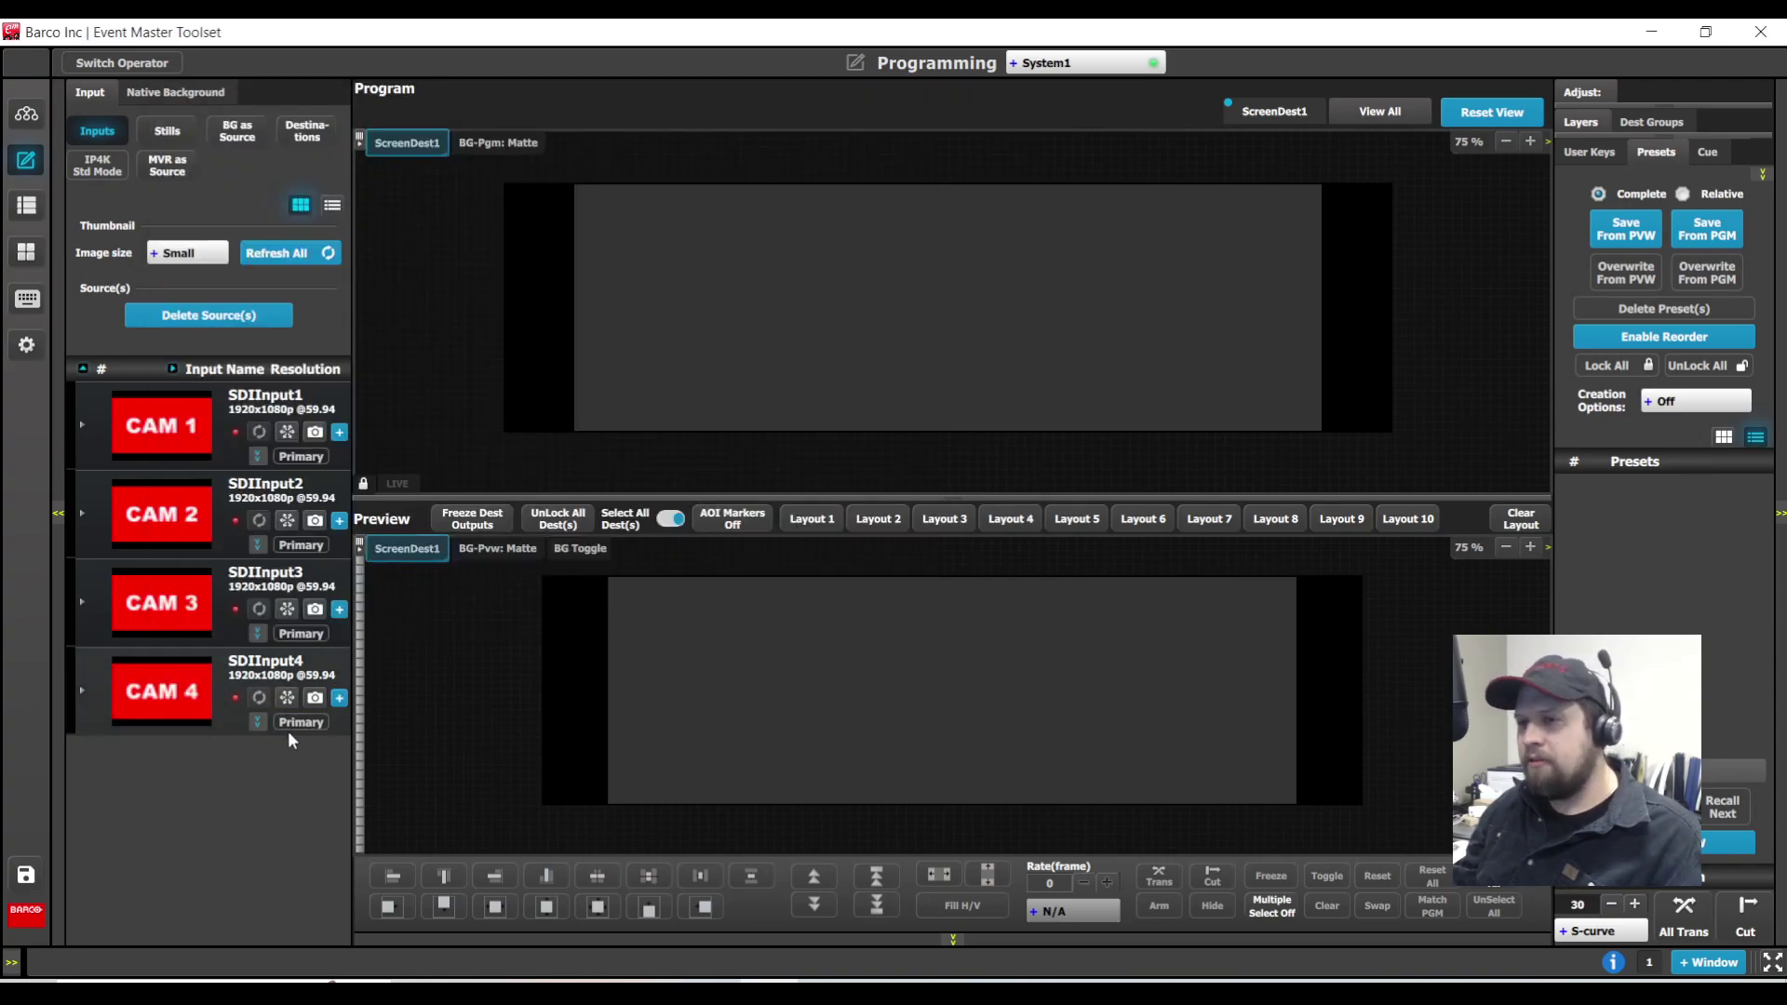
drag(186, 445, 732, 676)
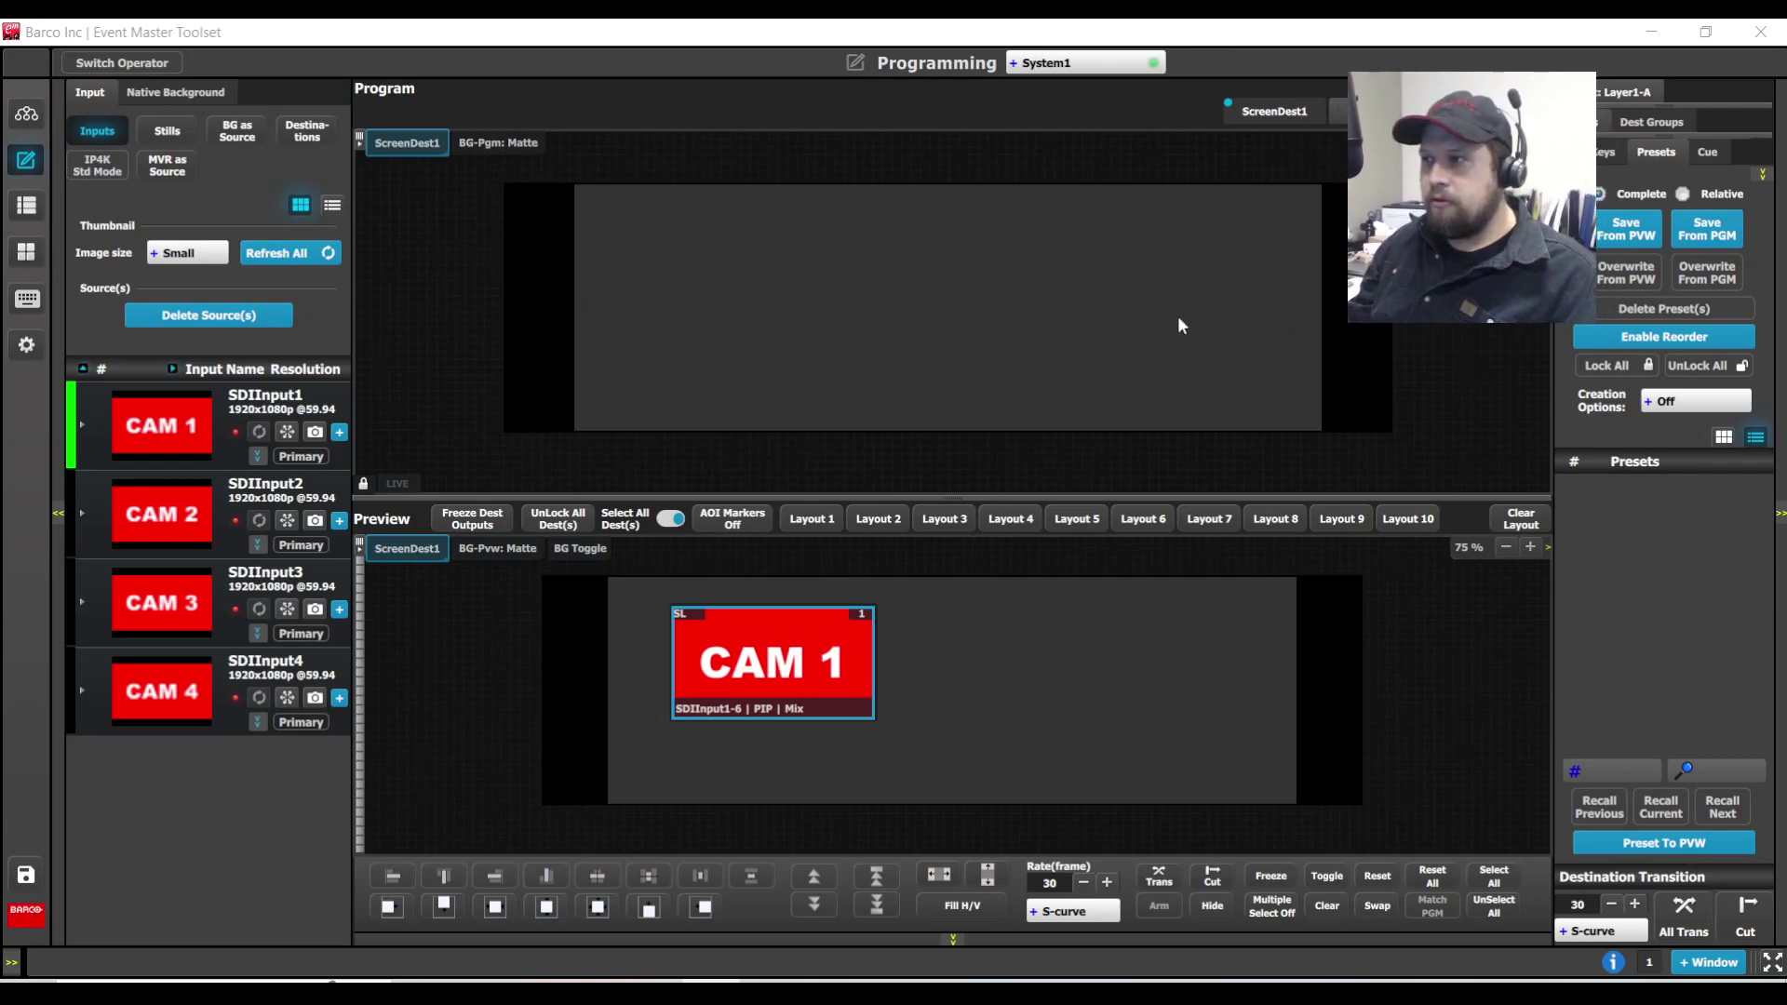
Show the User Keys tab instead of Presets in the right panel for Layer1-A
click(1589, 151)
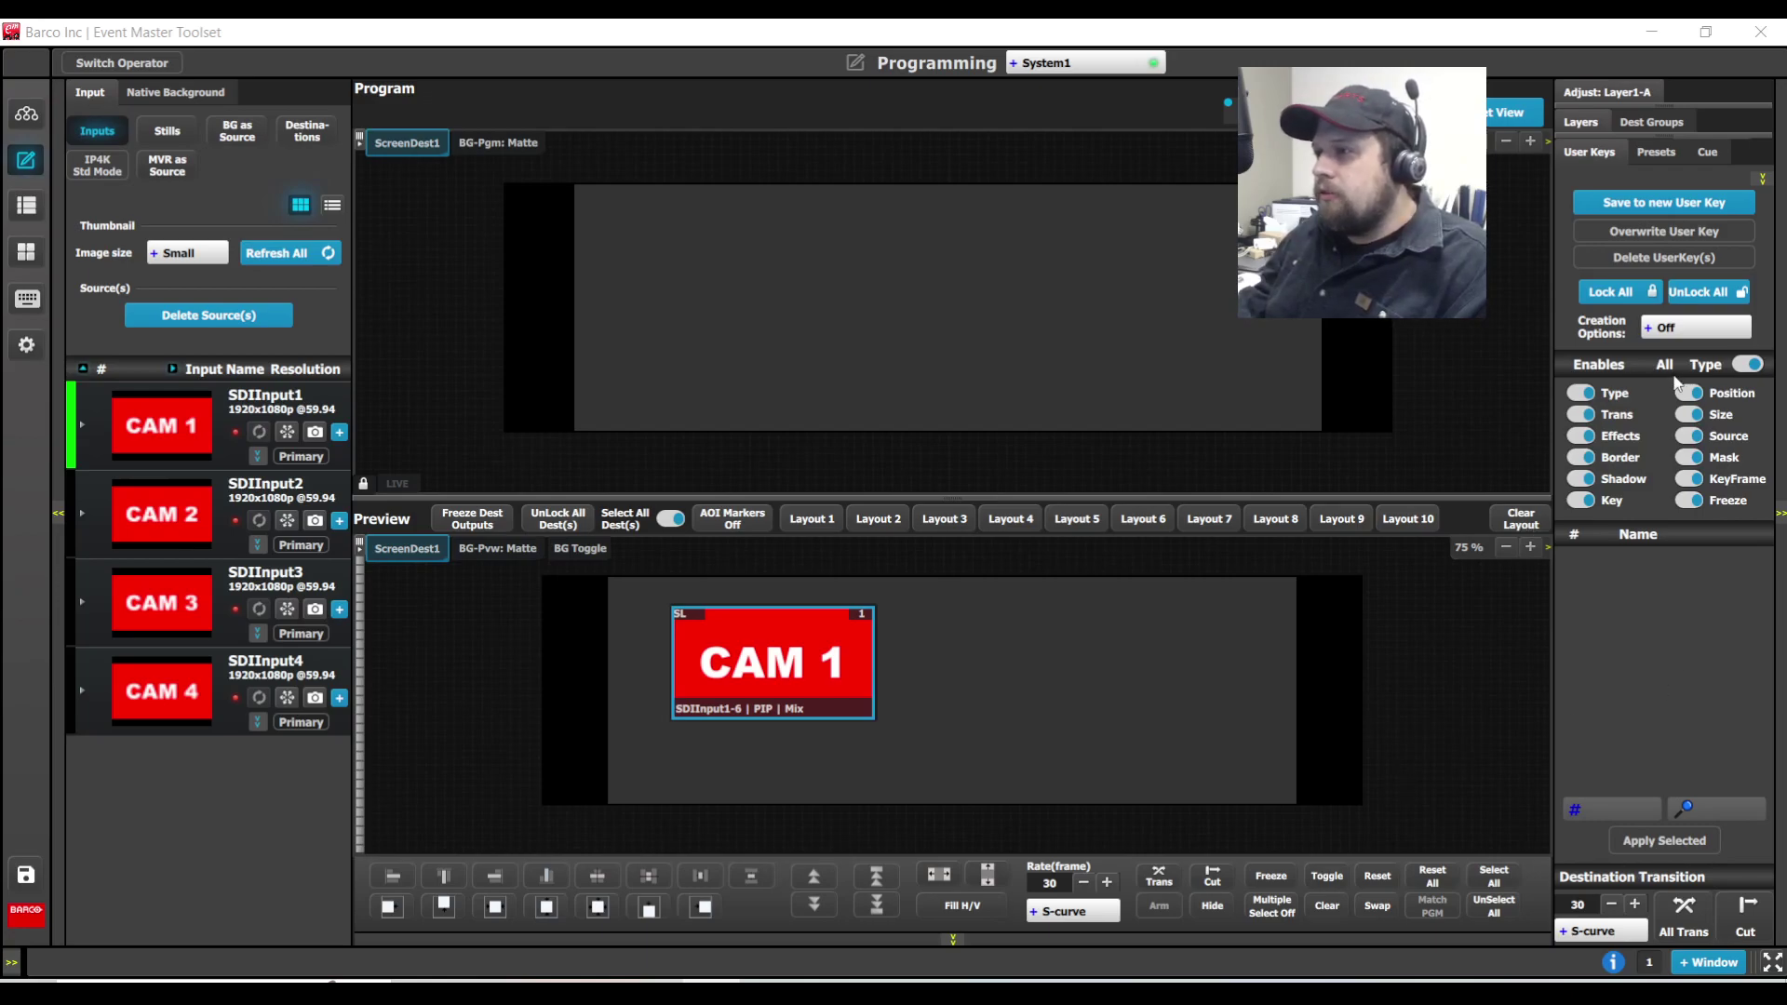
Clear all user key enables, shrink CAM 1 to Preview's top-left, and enable Position and Size
click(1747, 365)
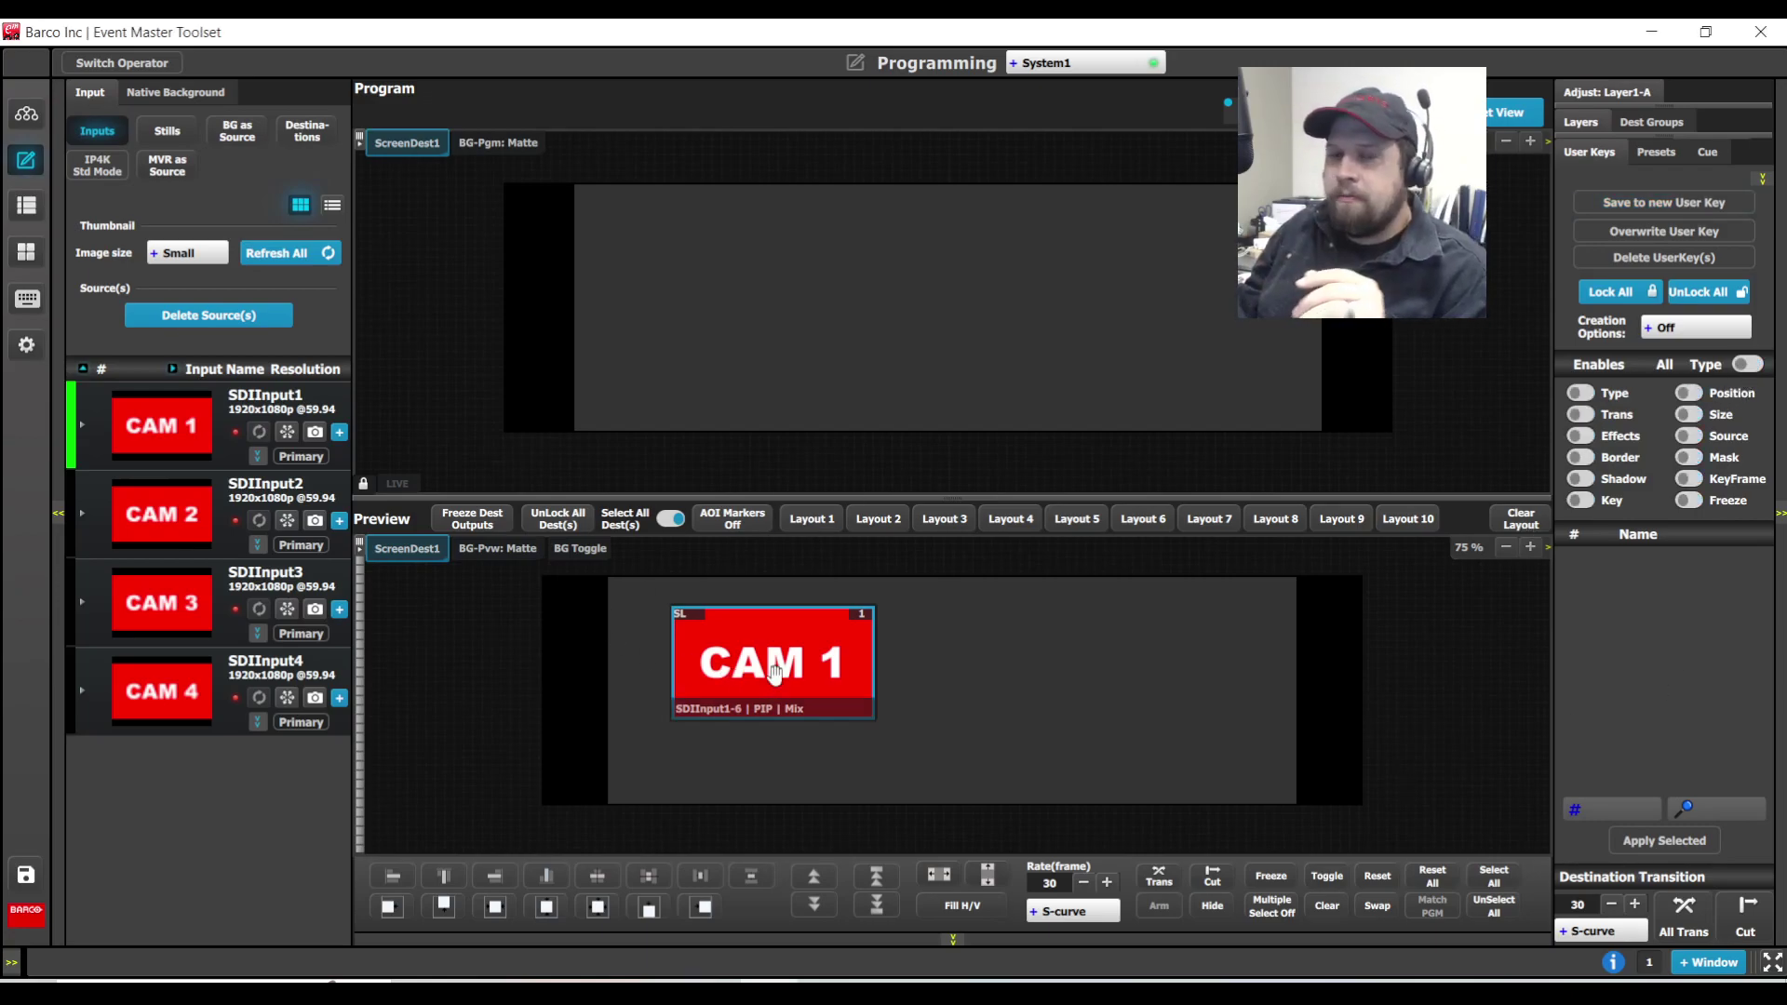
drag(750, 663, 1115, 690)
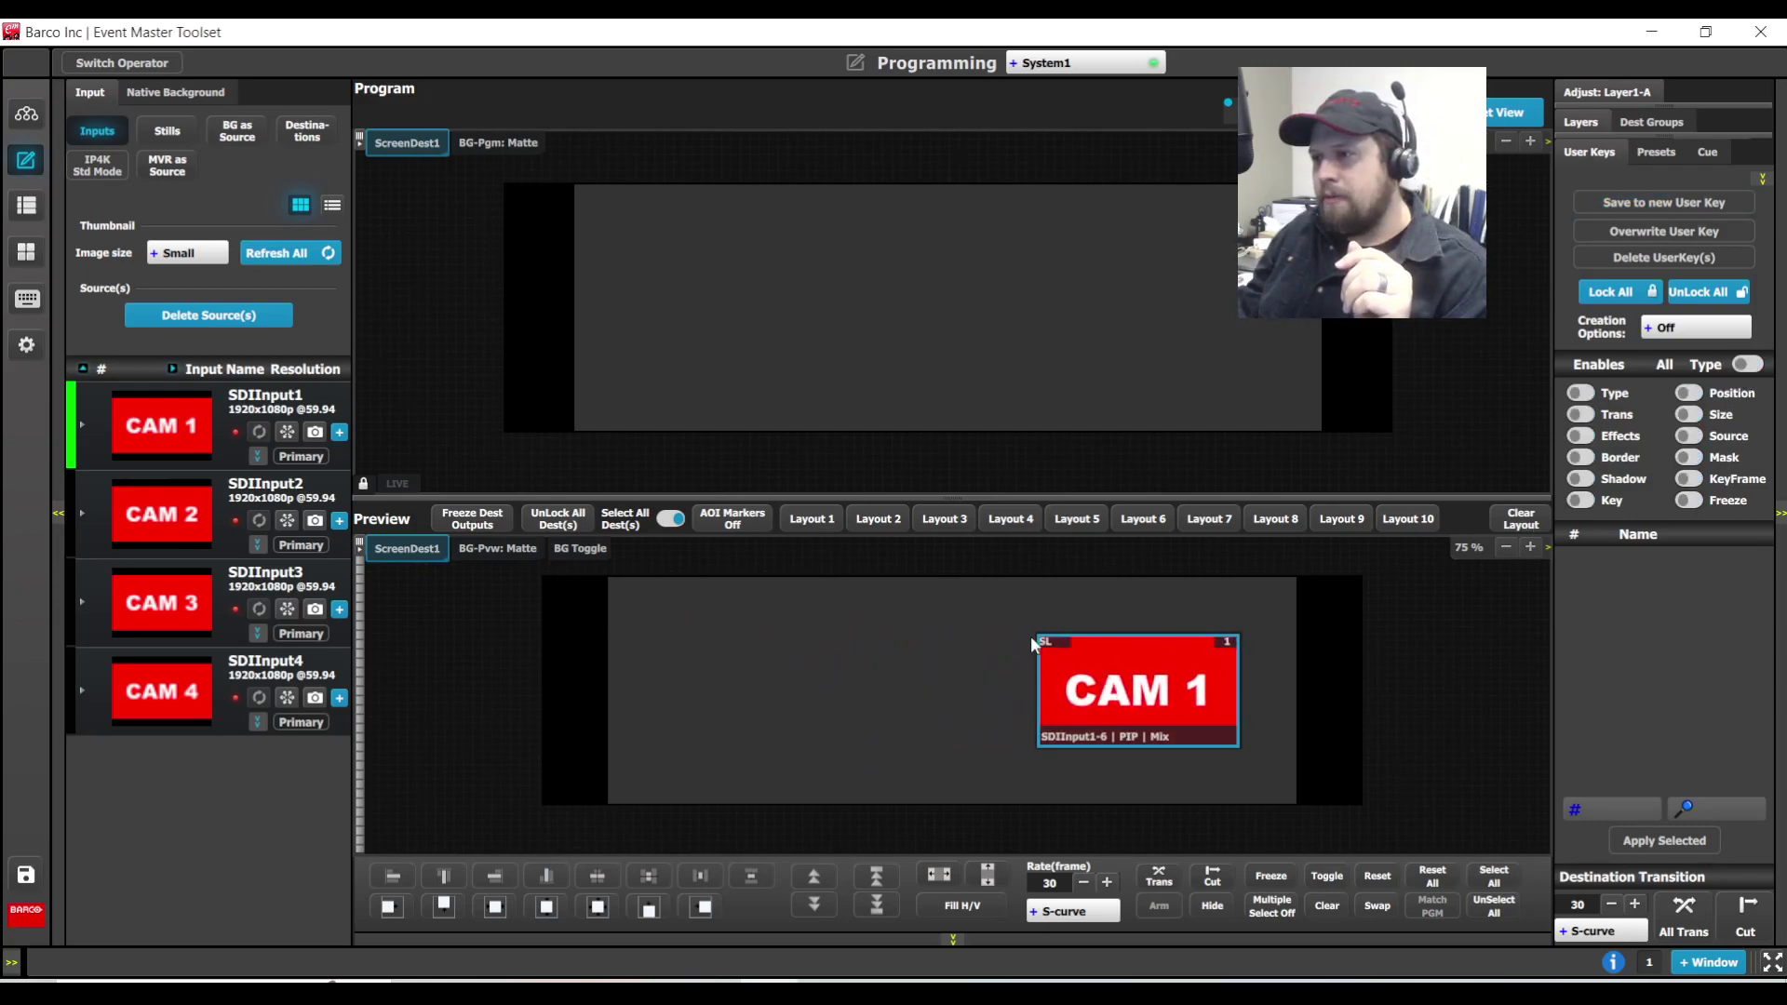
drag(1035, 636, 691, 626)
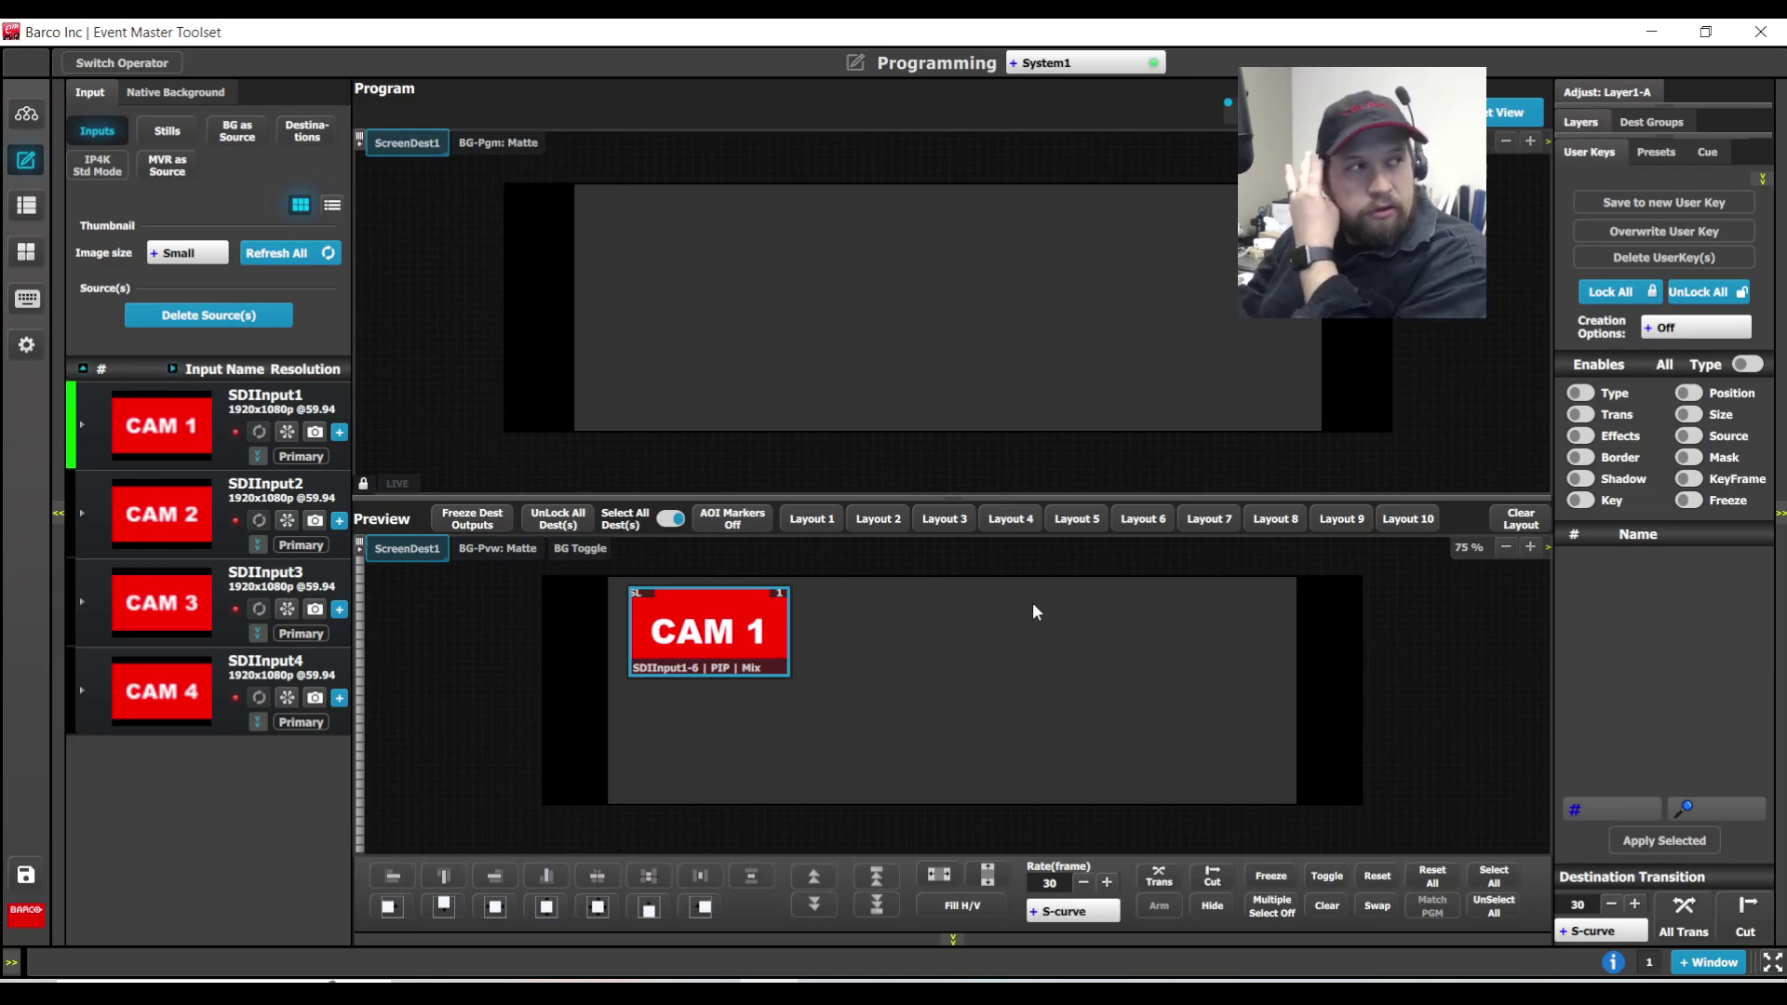
click(1697, 394)
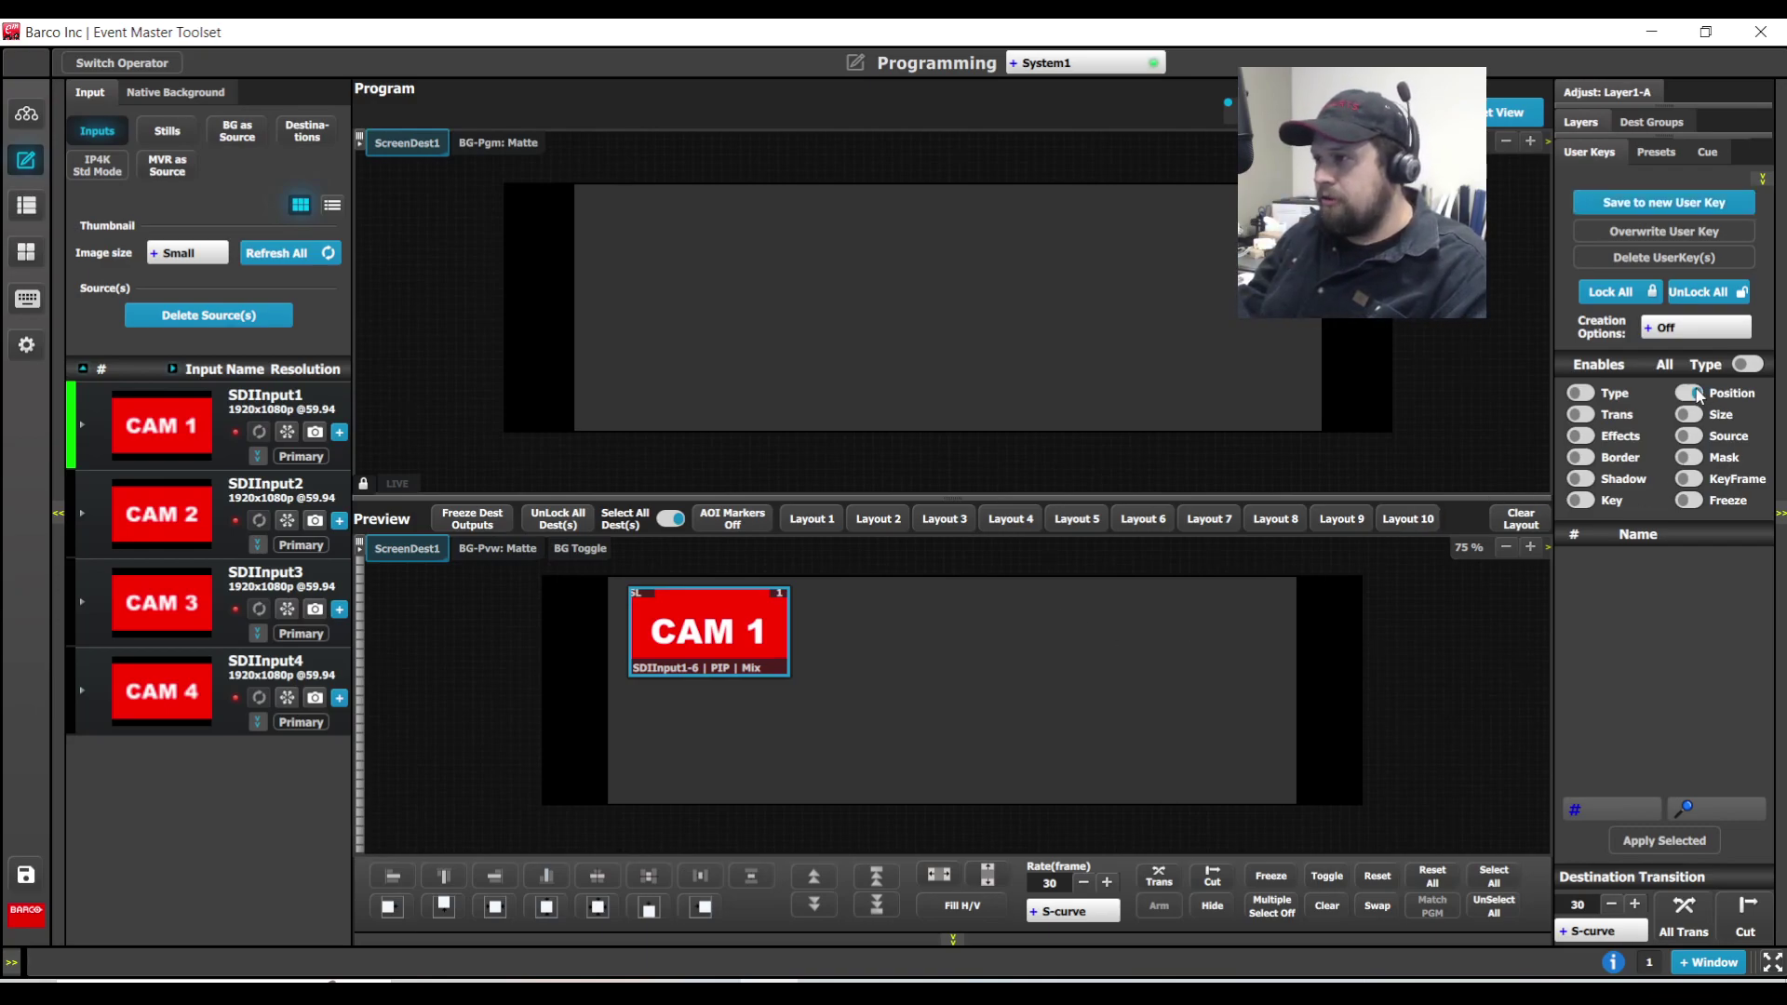
click(1691, 417)
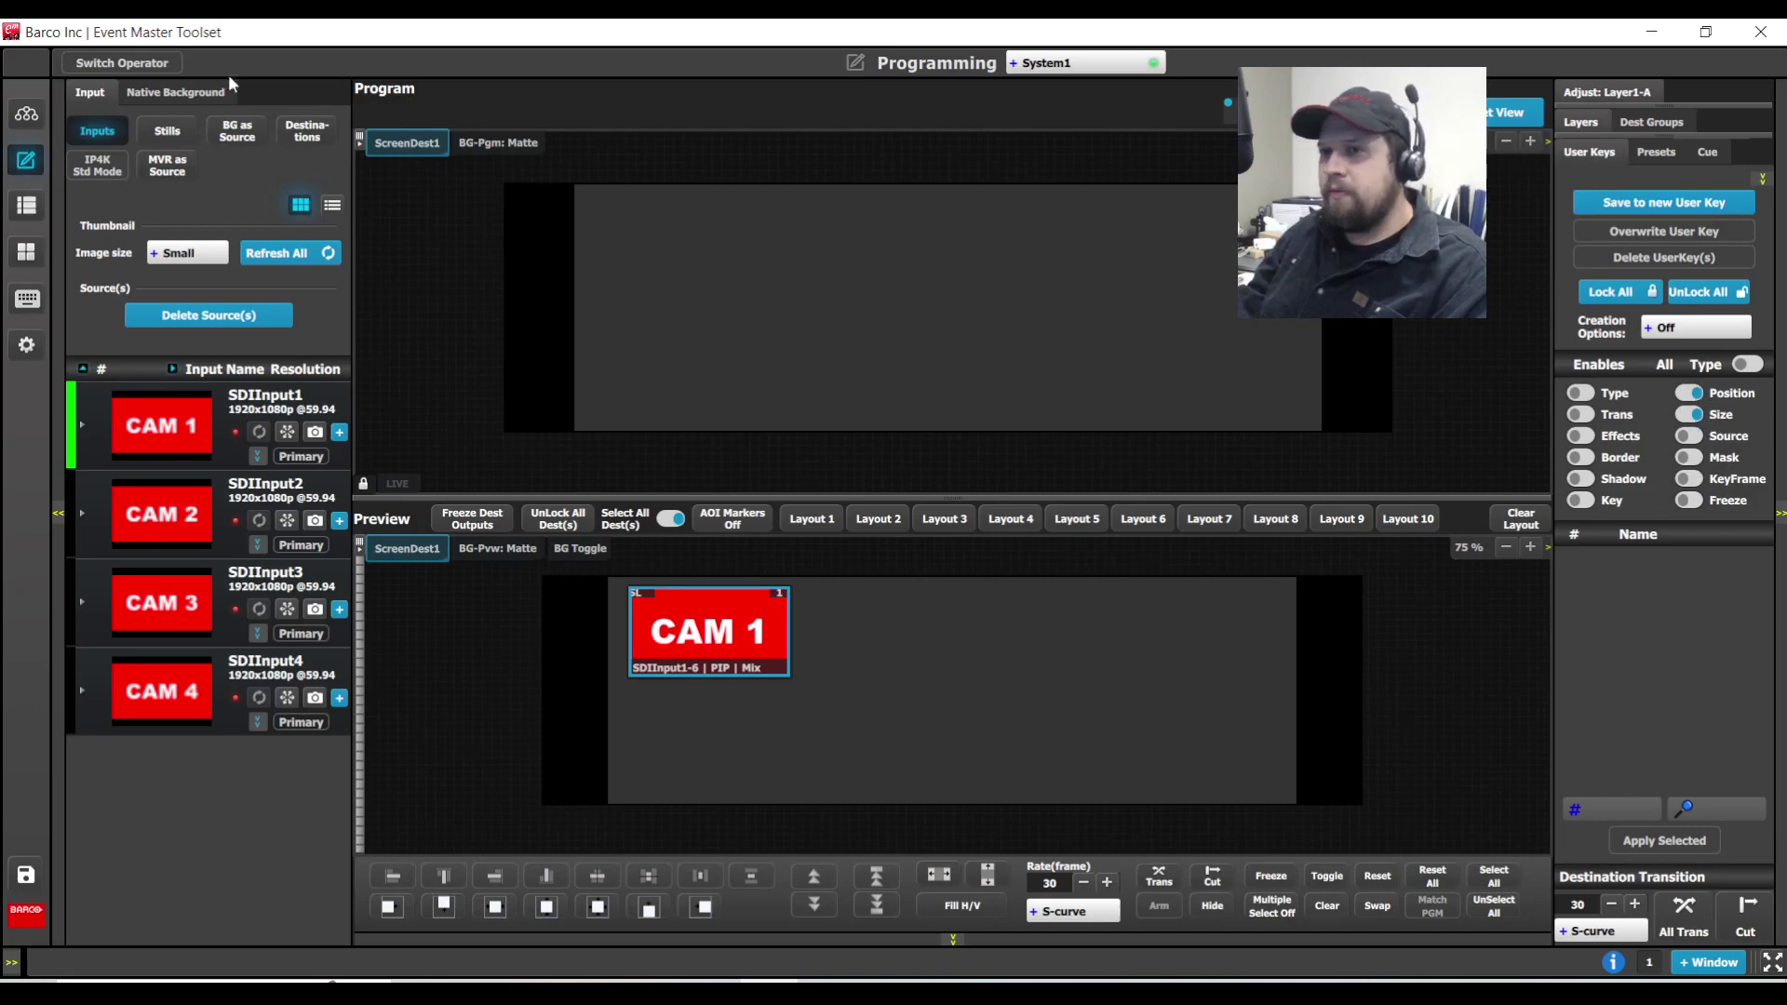
Save CAM 1's look as a new user key named 'RFight Pip'
click(1666, 207)
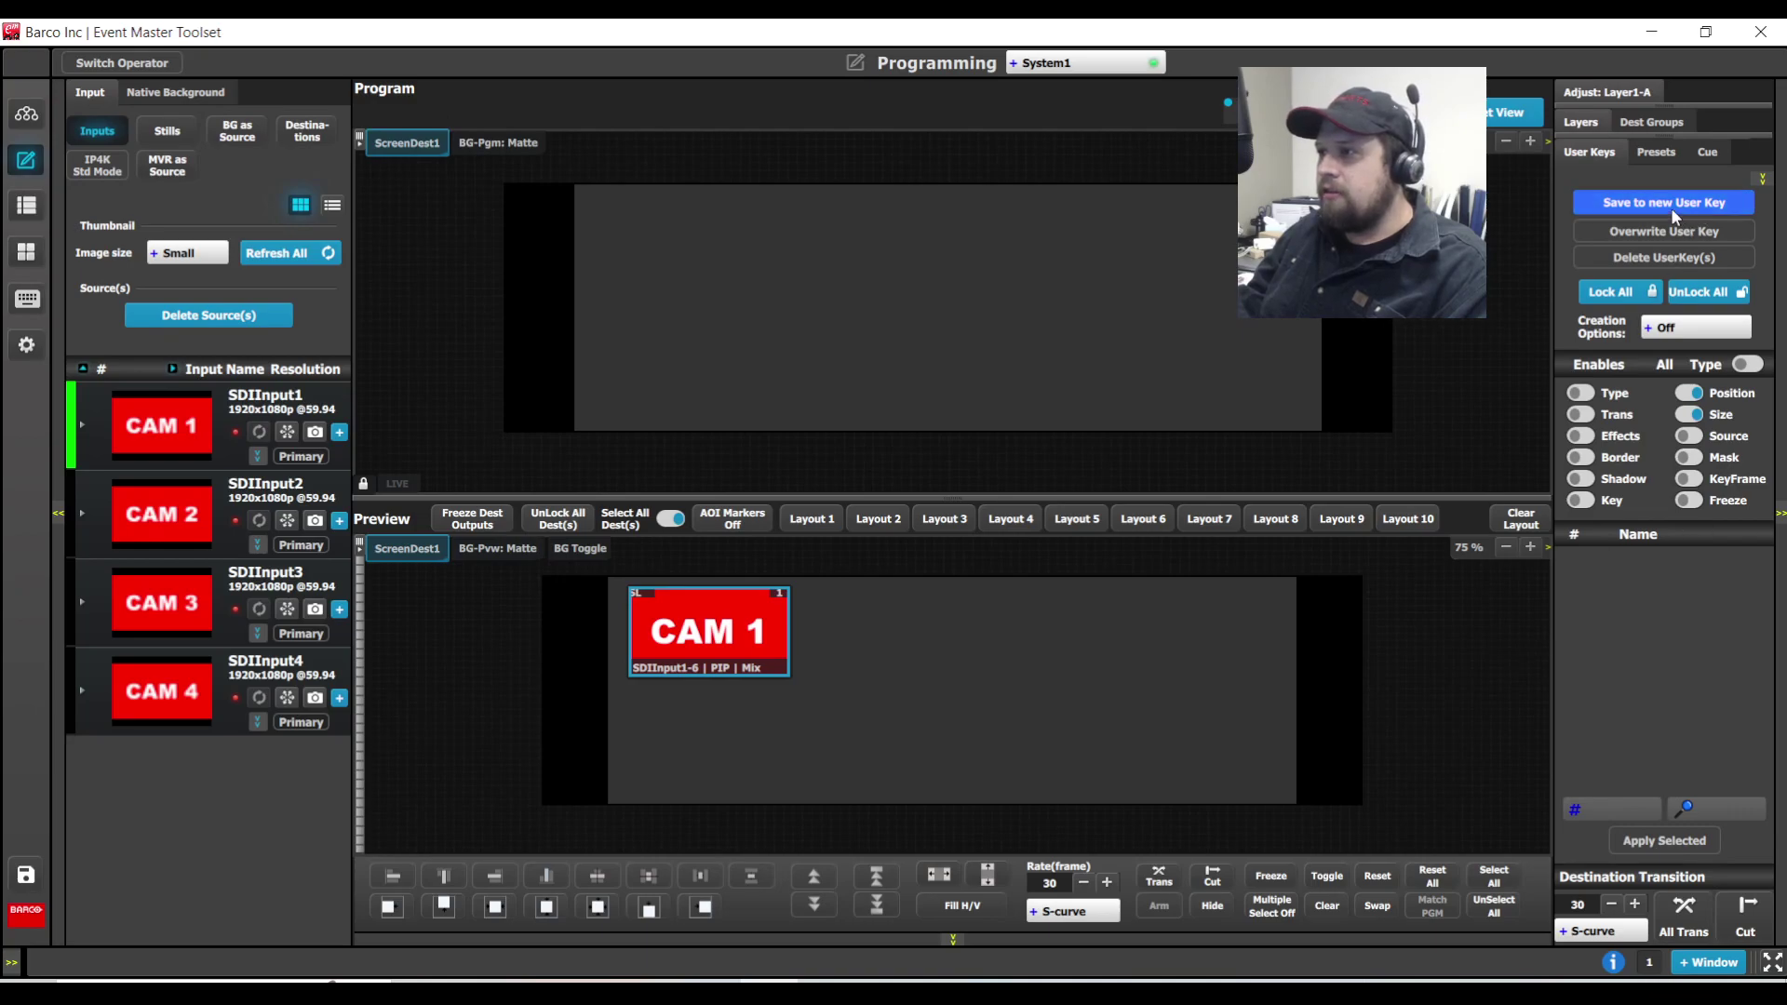
double_click(1650, 561)
text(RFight)
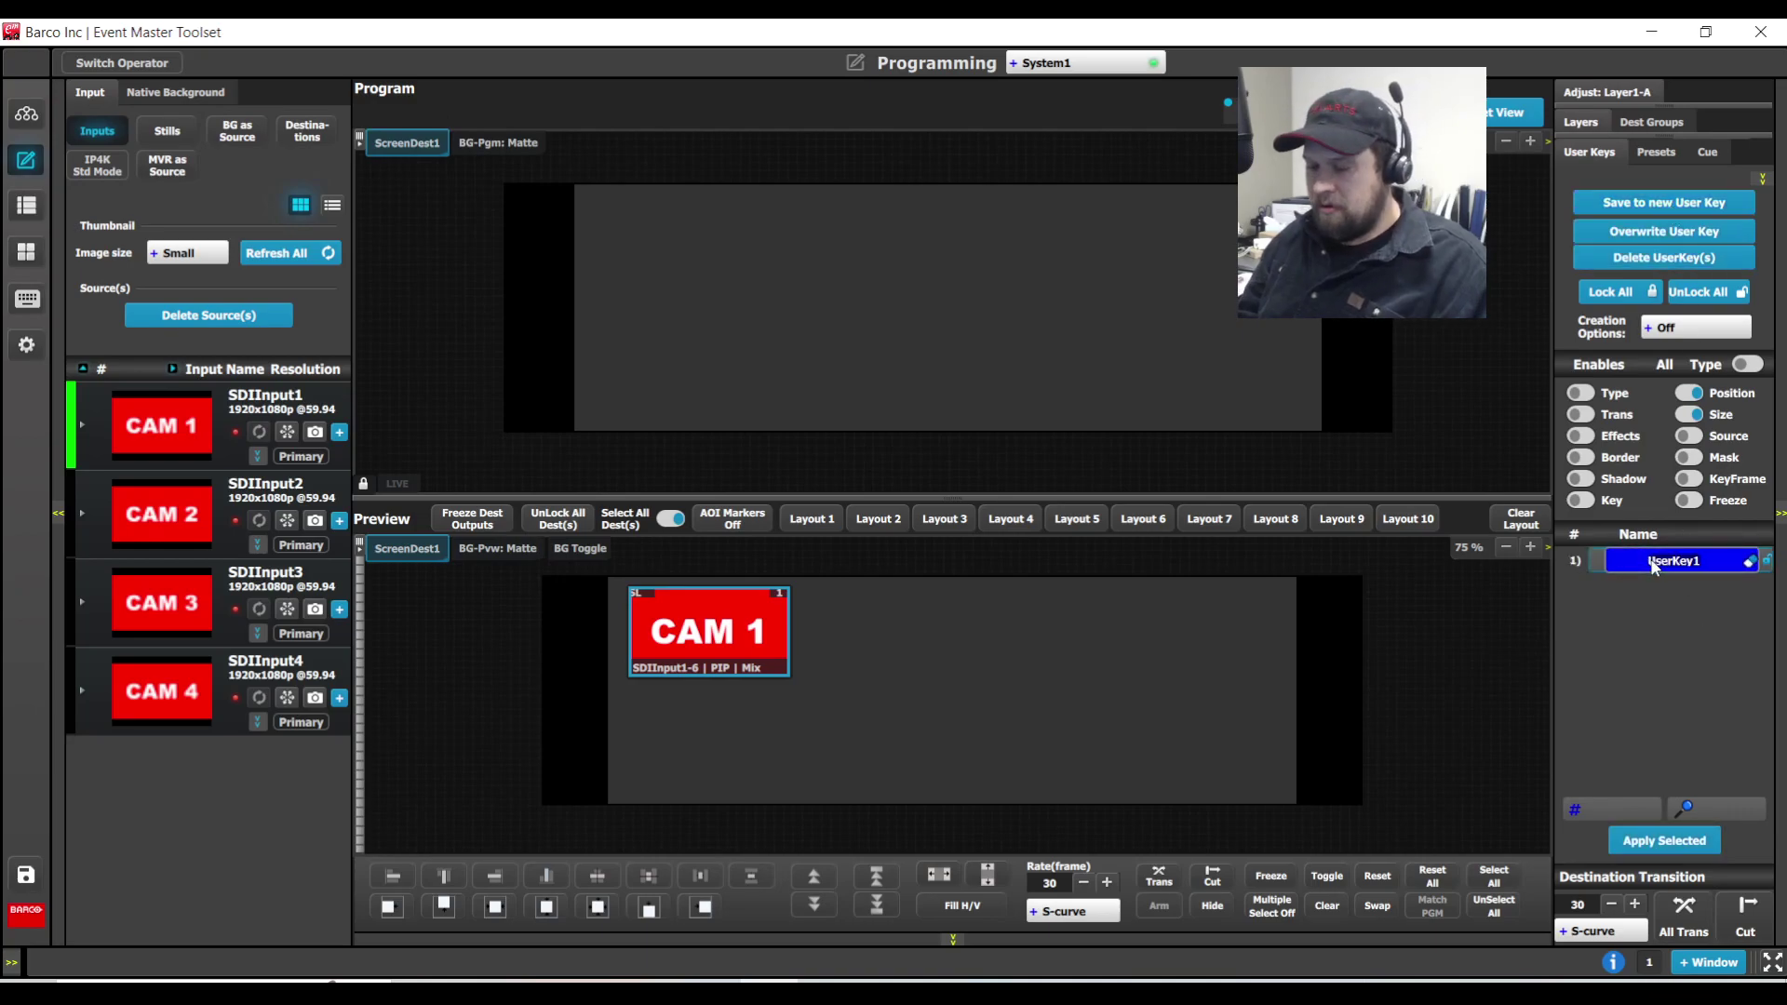
text( Pip)
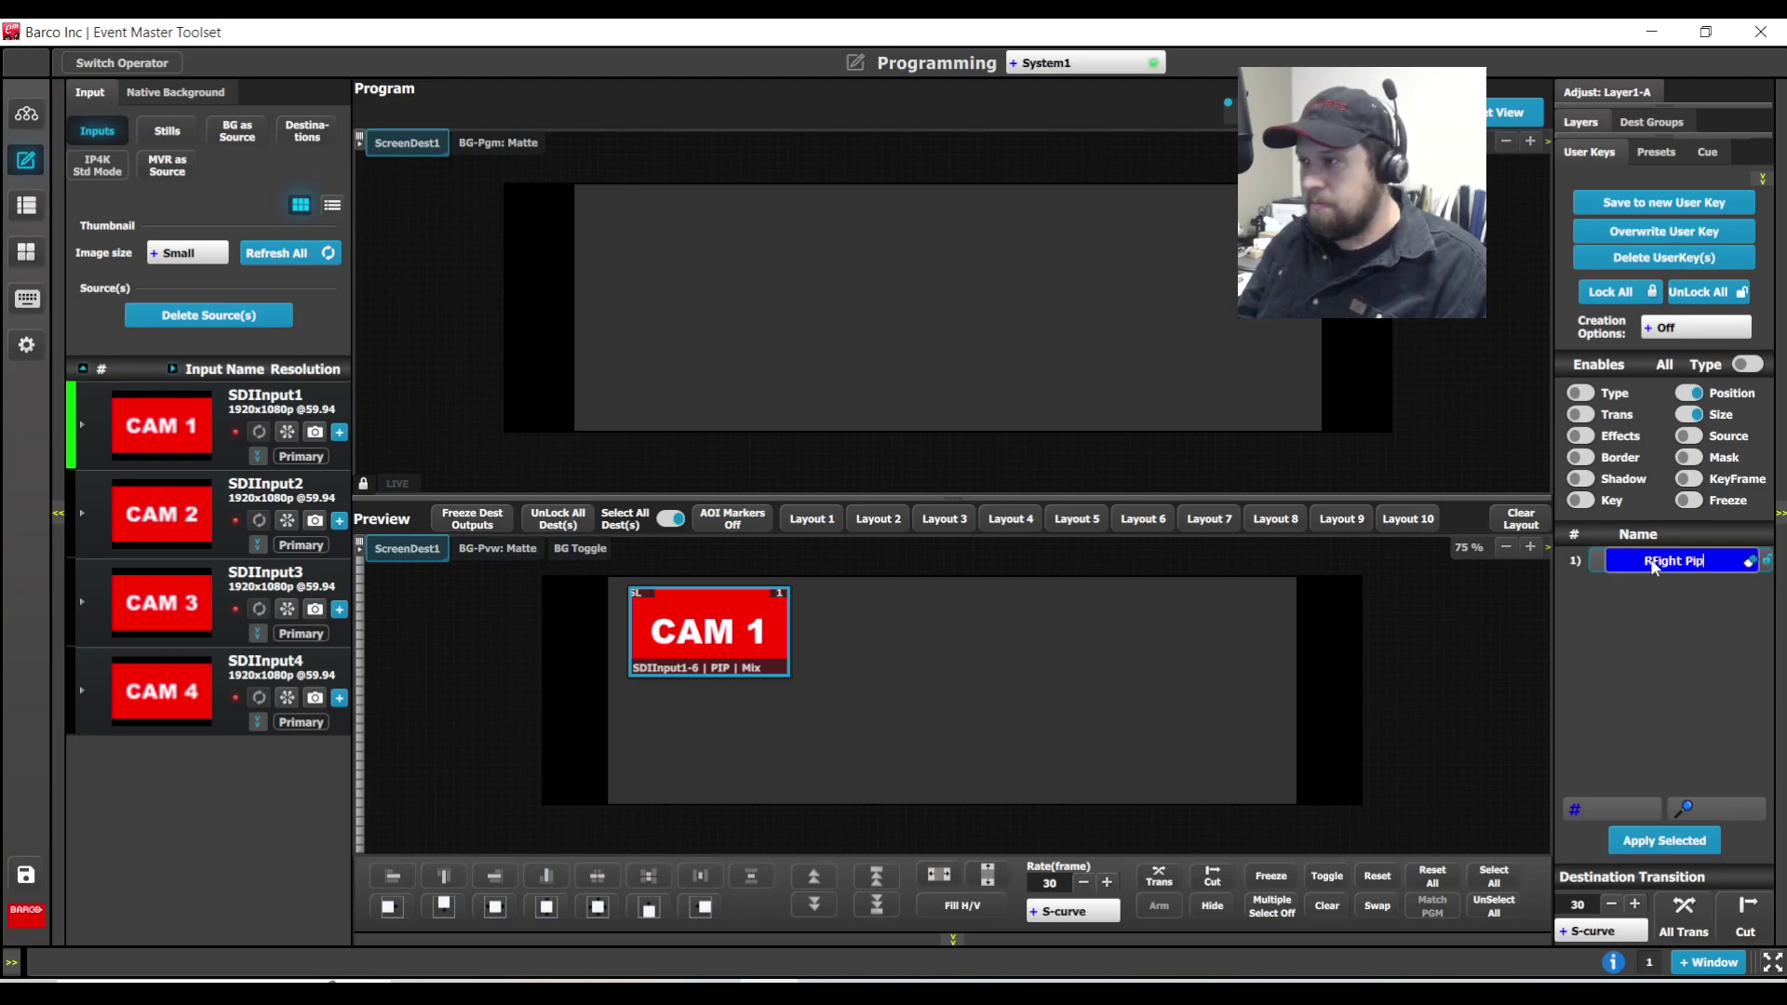
key(Return)
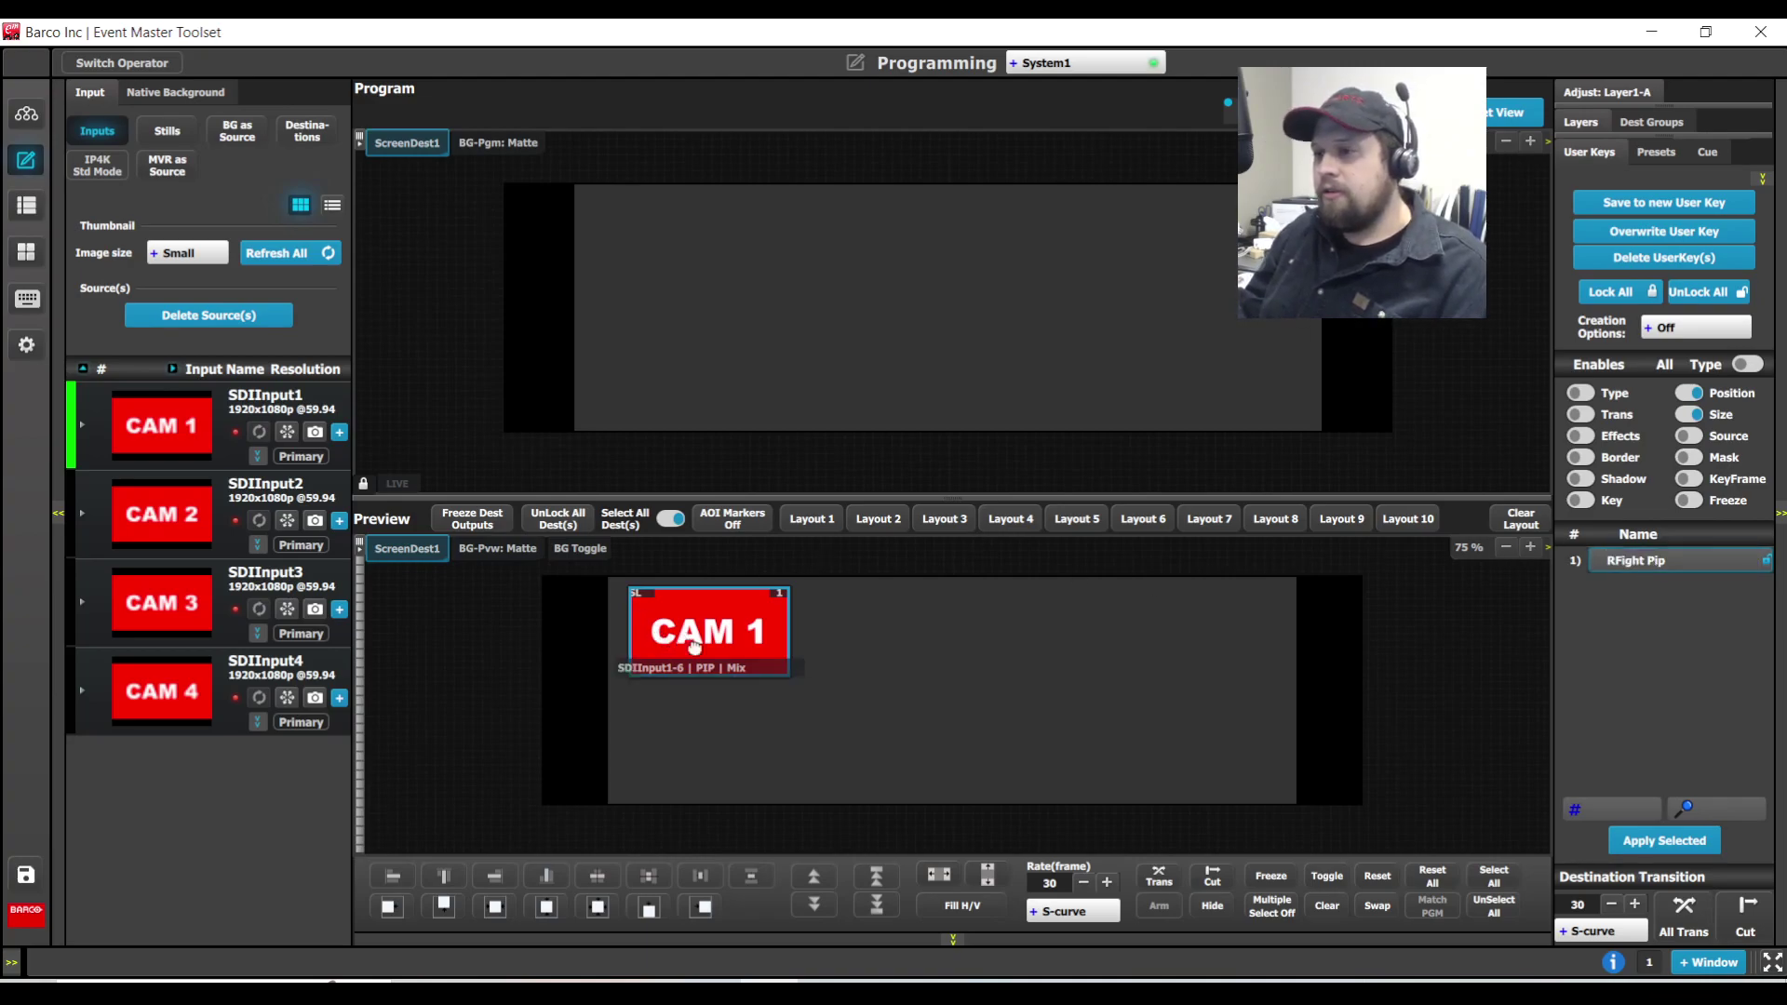
Make CAM 1 fill the preview and correct the key name to 'Right Pip'
drag(693, 646, 920, 700)
click(962, 906)
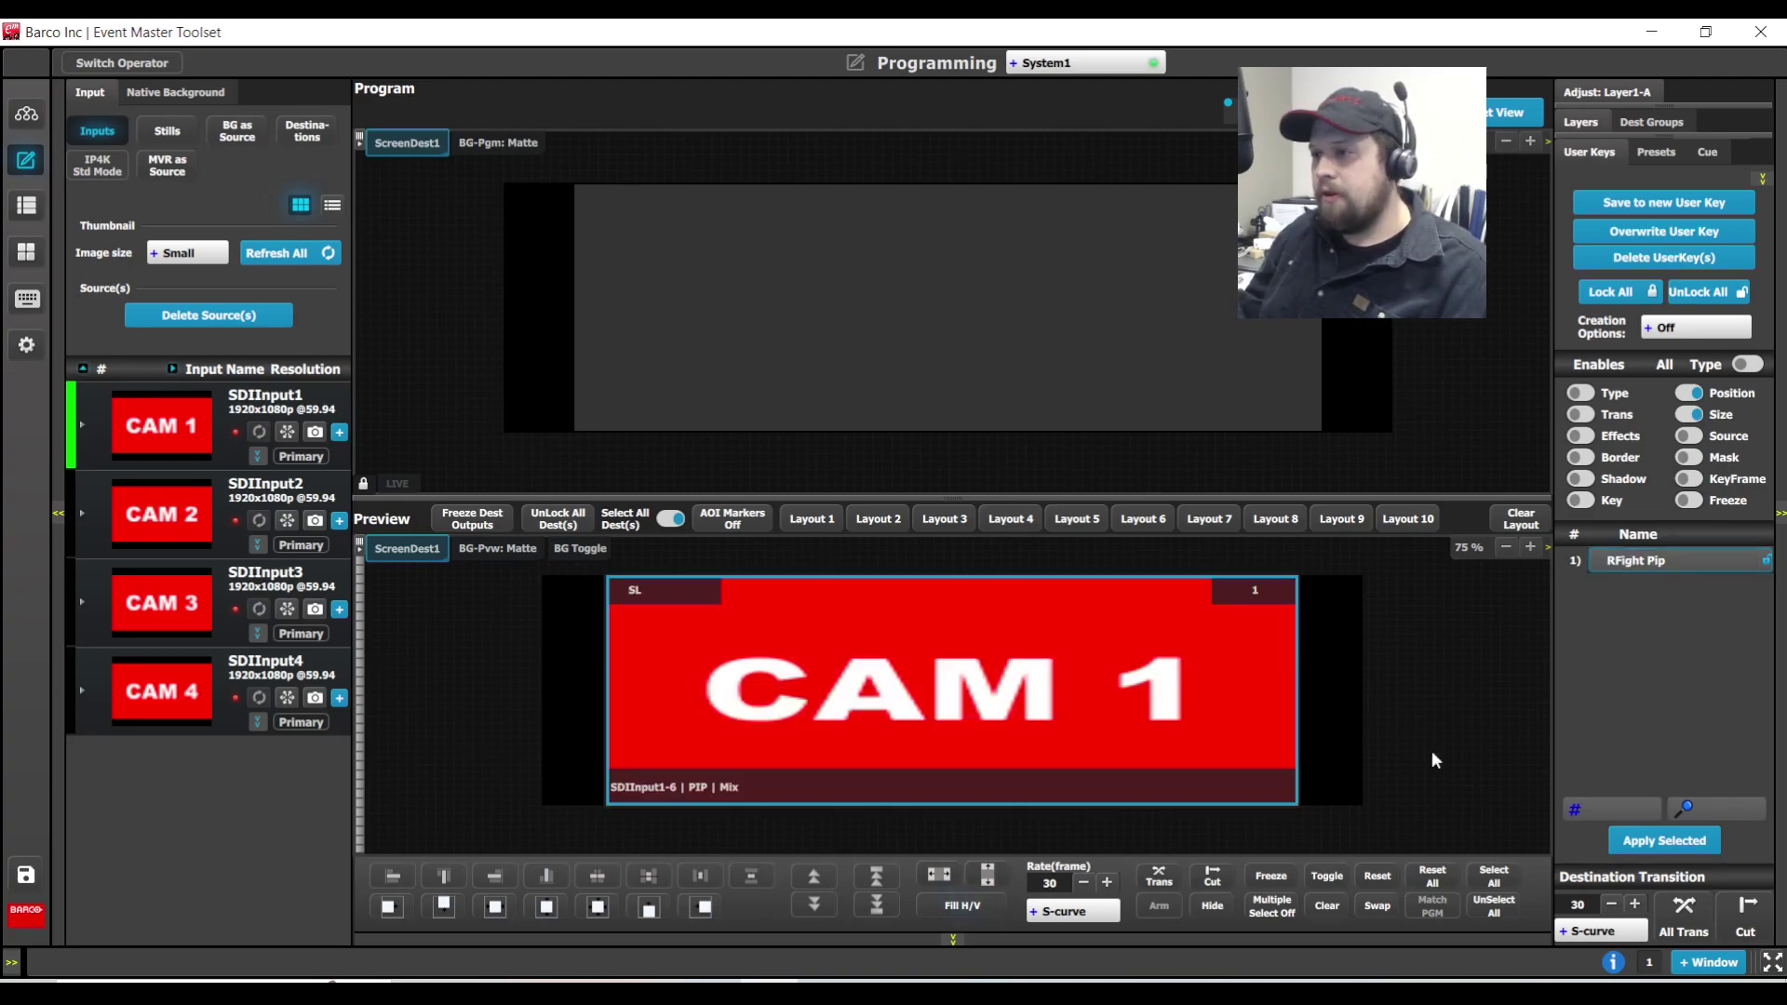
double_click(1636, 560)
text(Right )
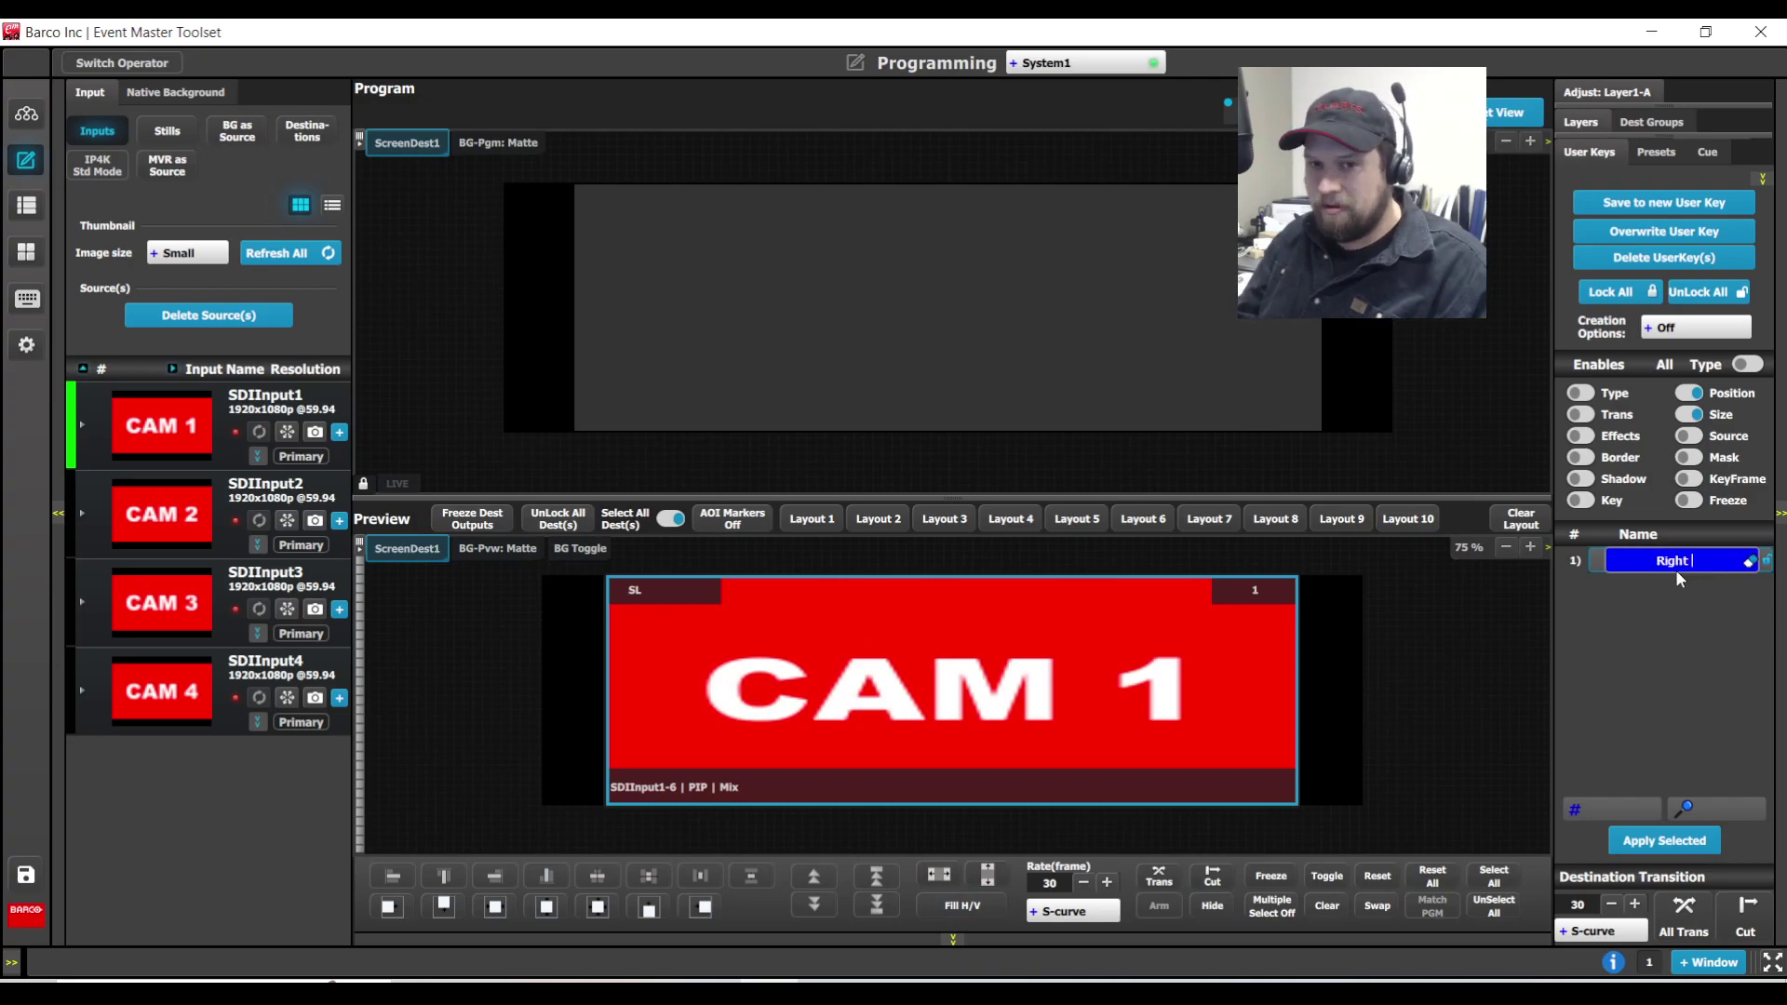
text(Pip)
key(Return)
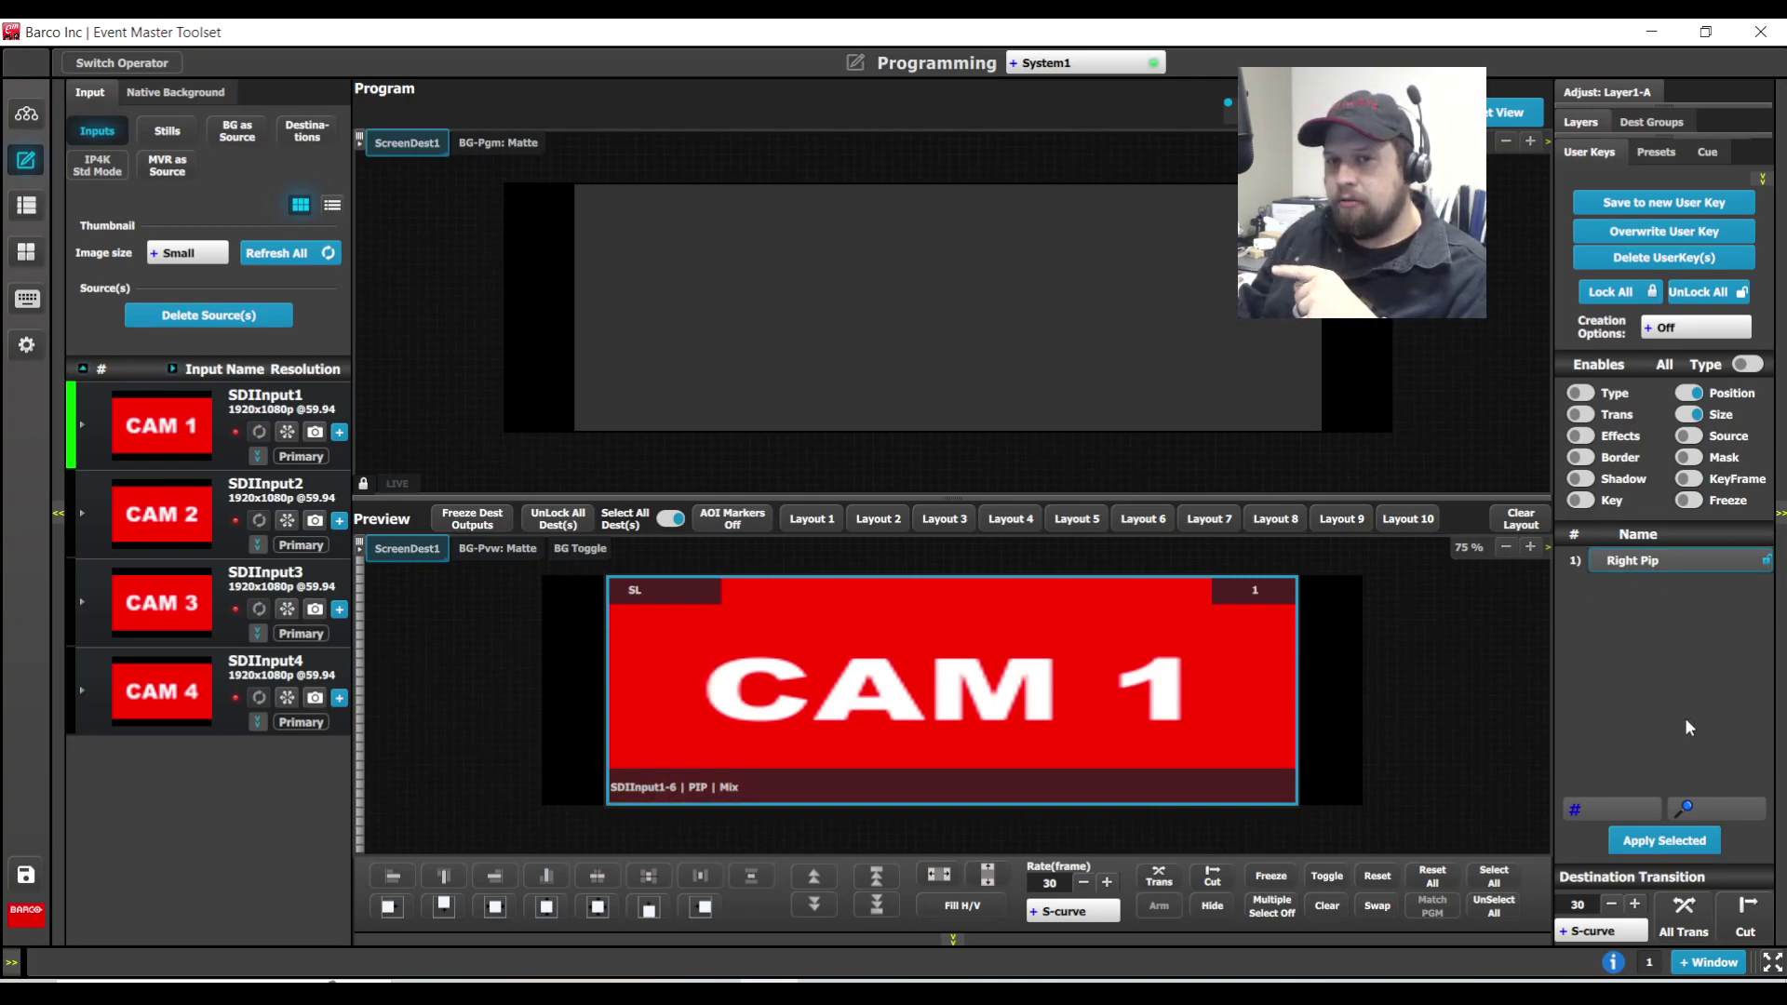
Apply Right Pip to CAM 1, refill it, reapply the key, then clear CAM 1 from Preview
click(1661, 841)
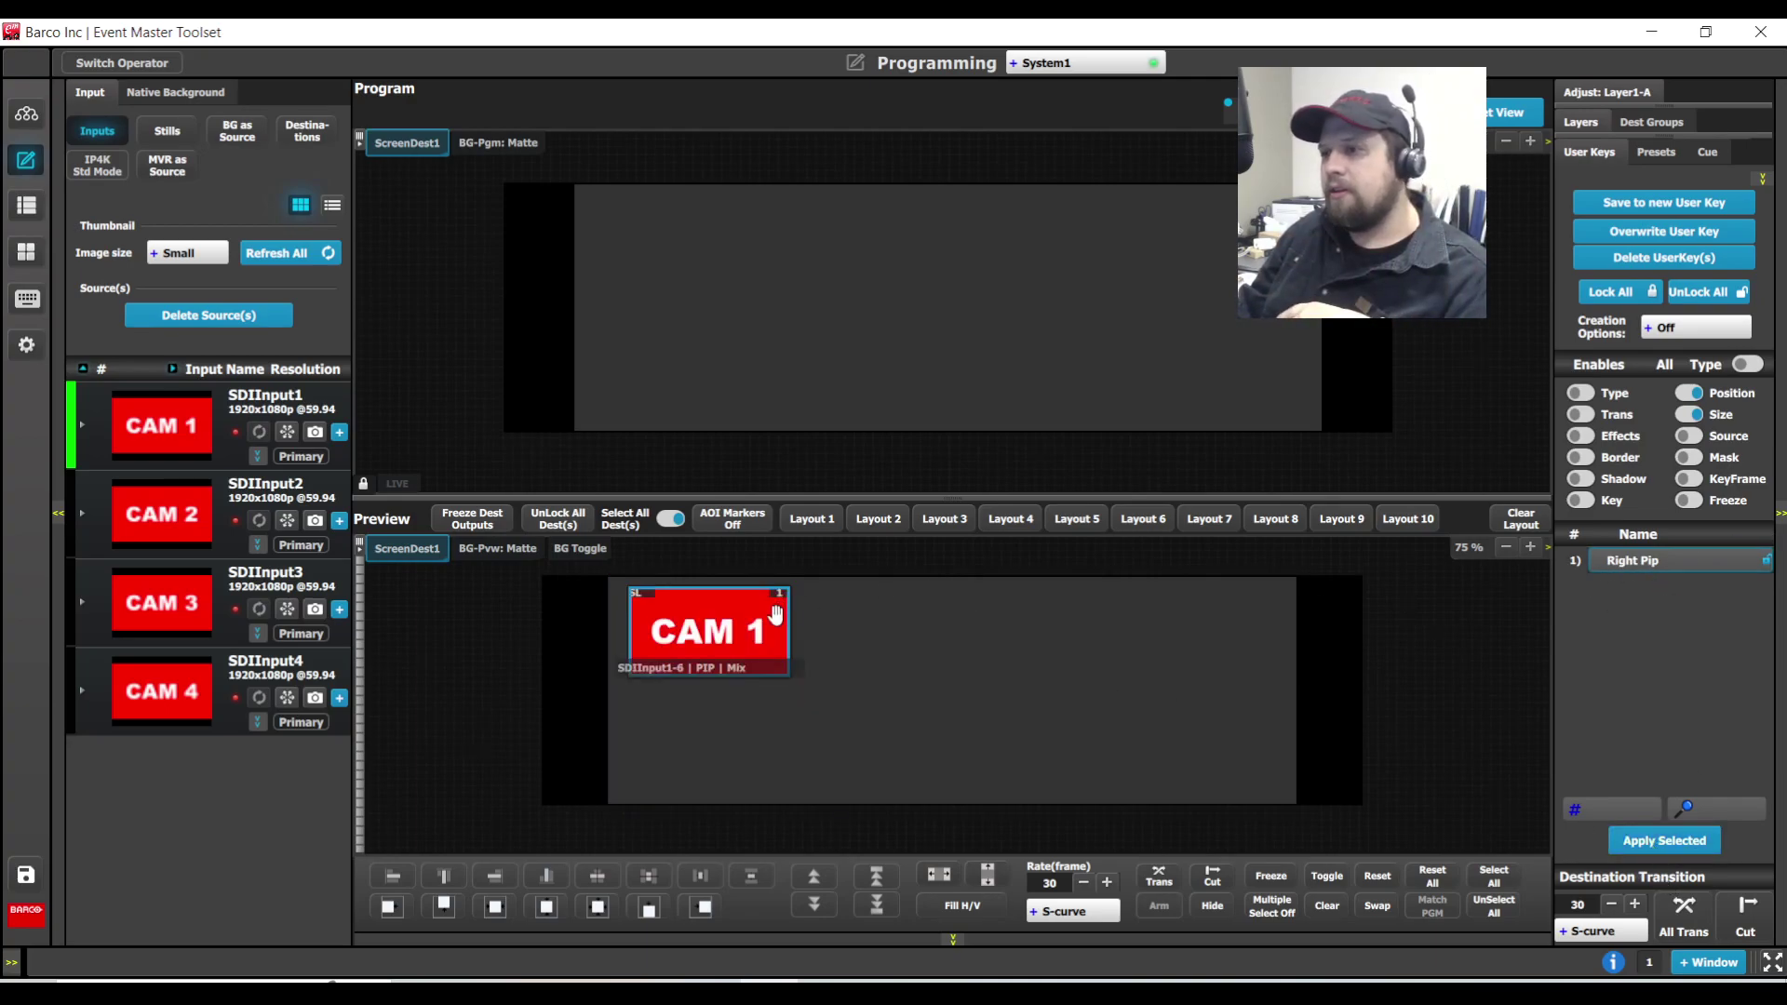
drag(775, 613, 1043, 718)
click(962, 906)
drag(1636, 561, 1052, 595)
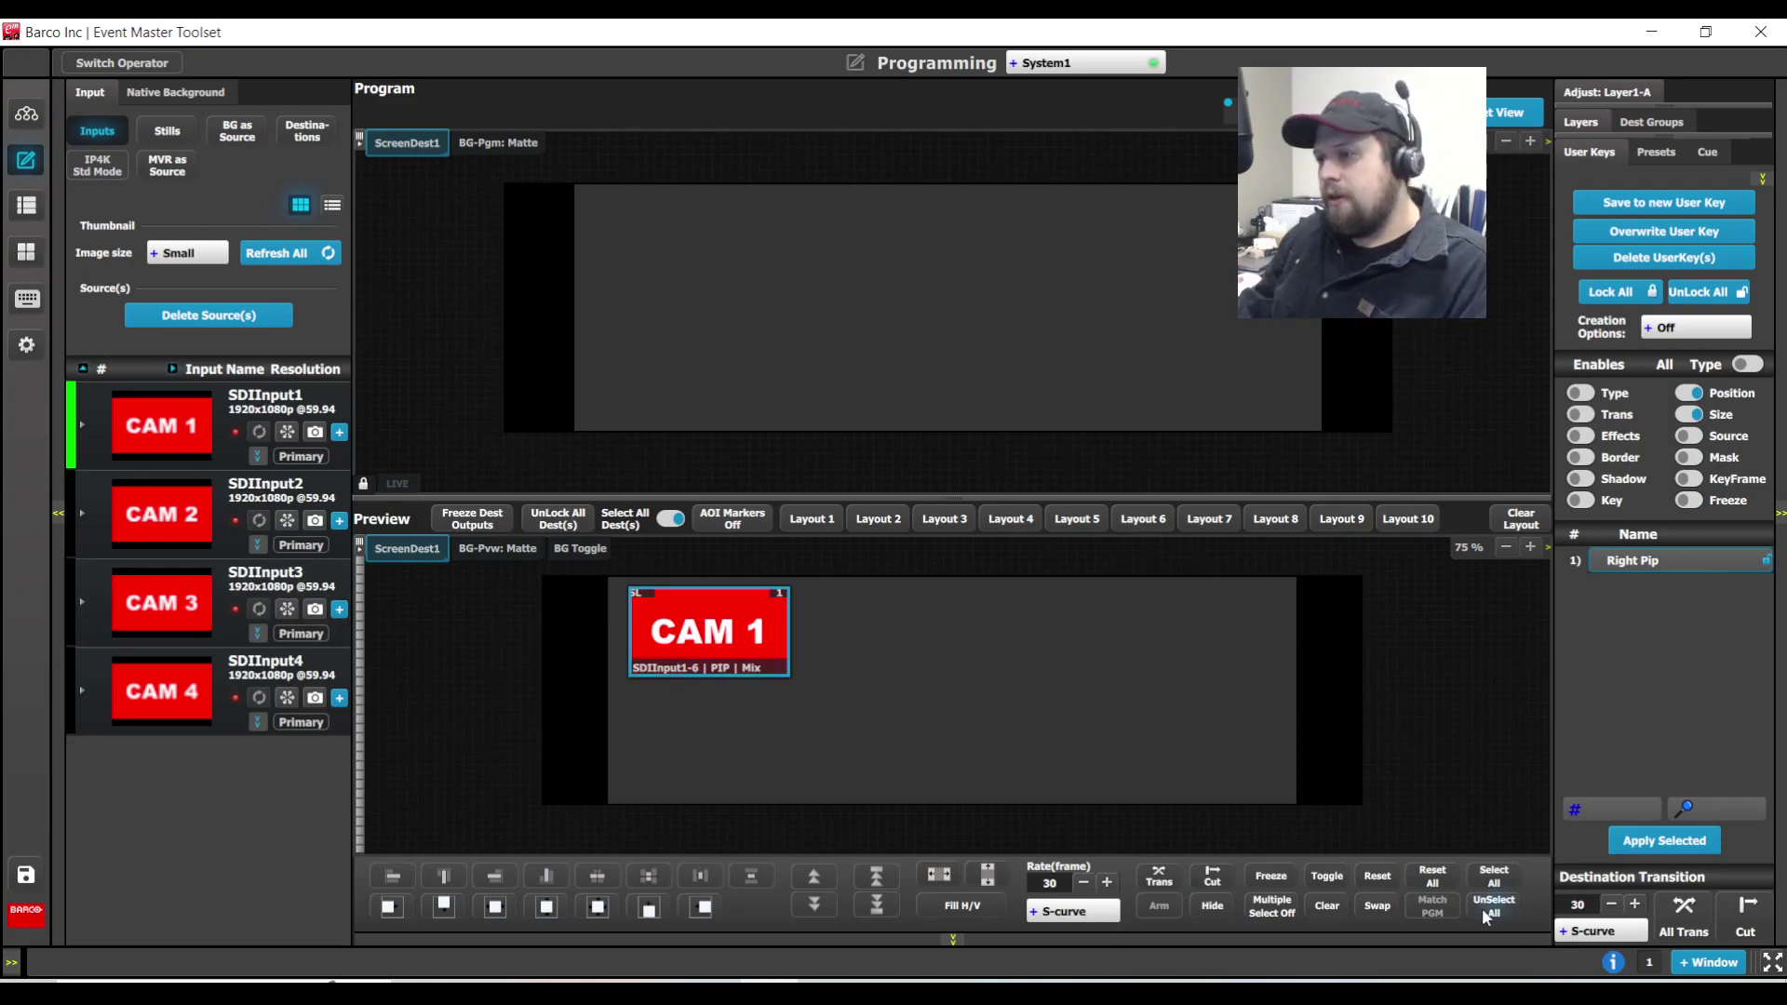
click(1326, 906)
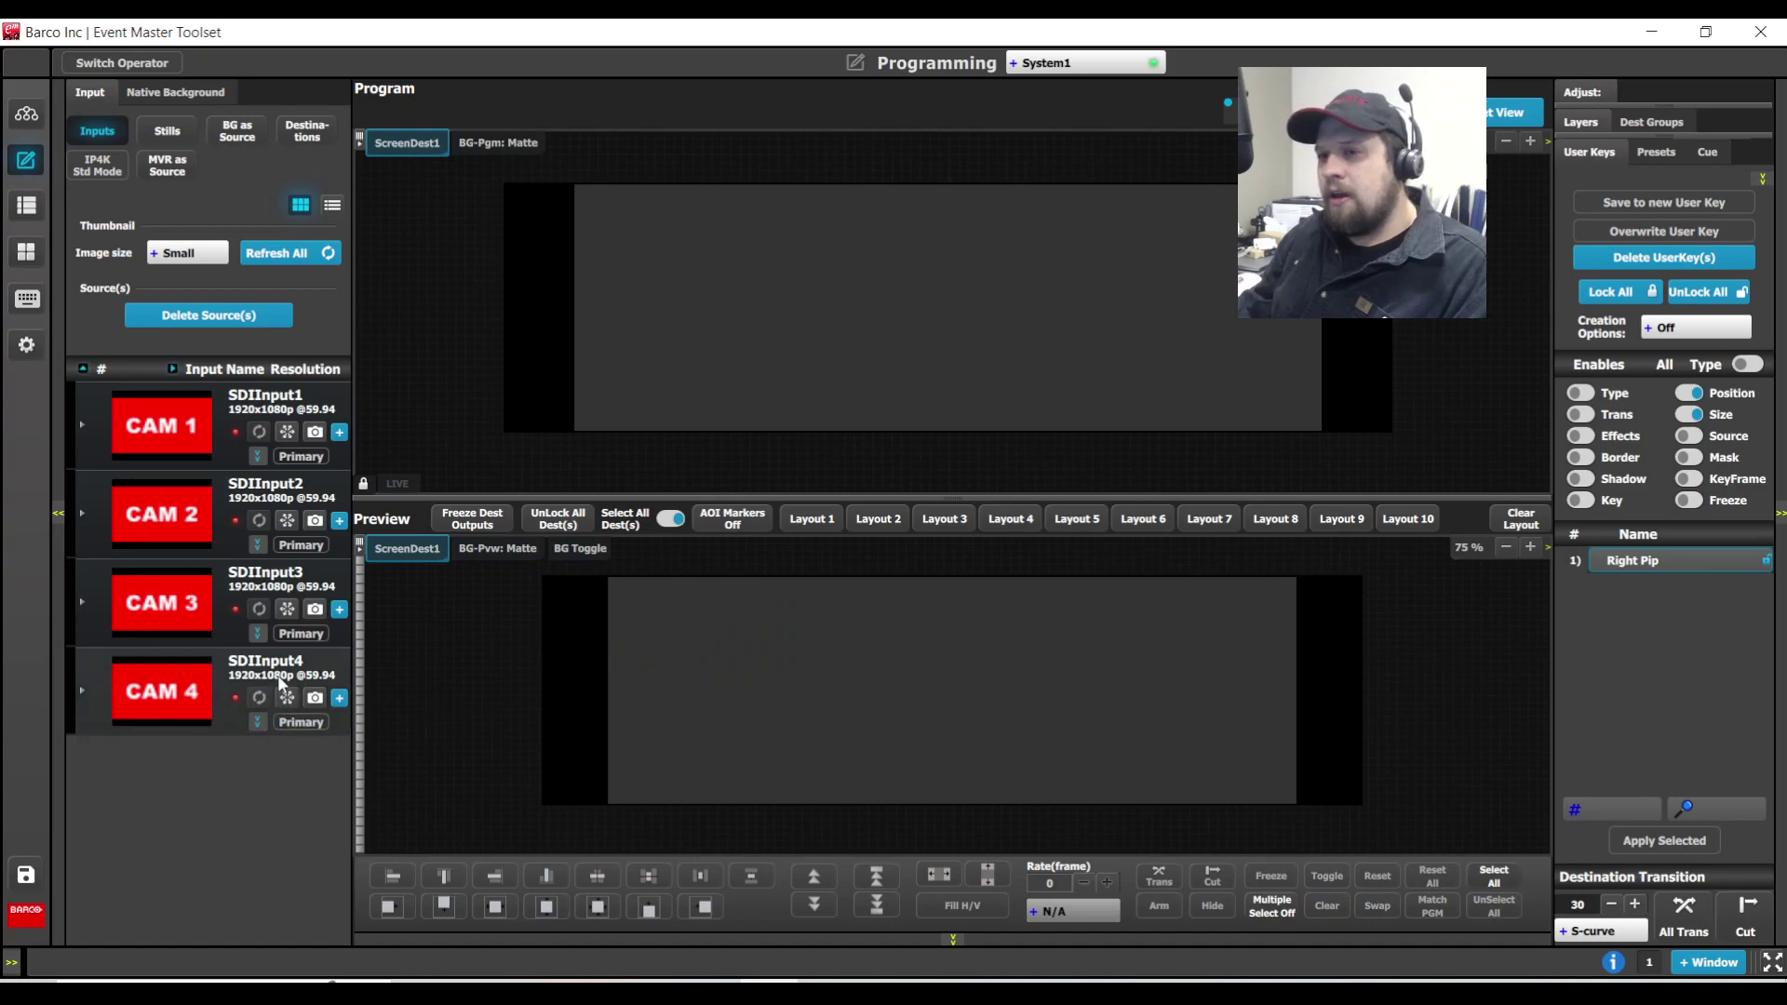
Test Right Pip on CAM 4 and CAM 3, clearing each, then add and clear CAM 2
drag(279, 684, 1042, 711)
drag(1665, 560, 1046, 705)
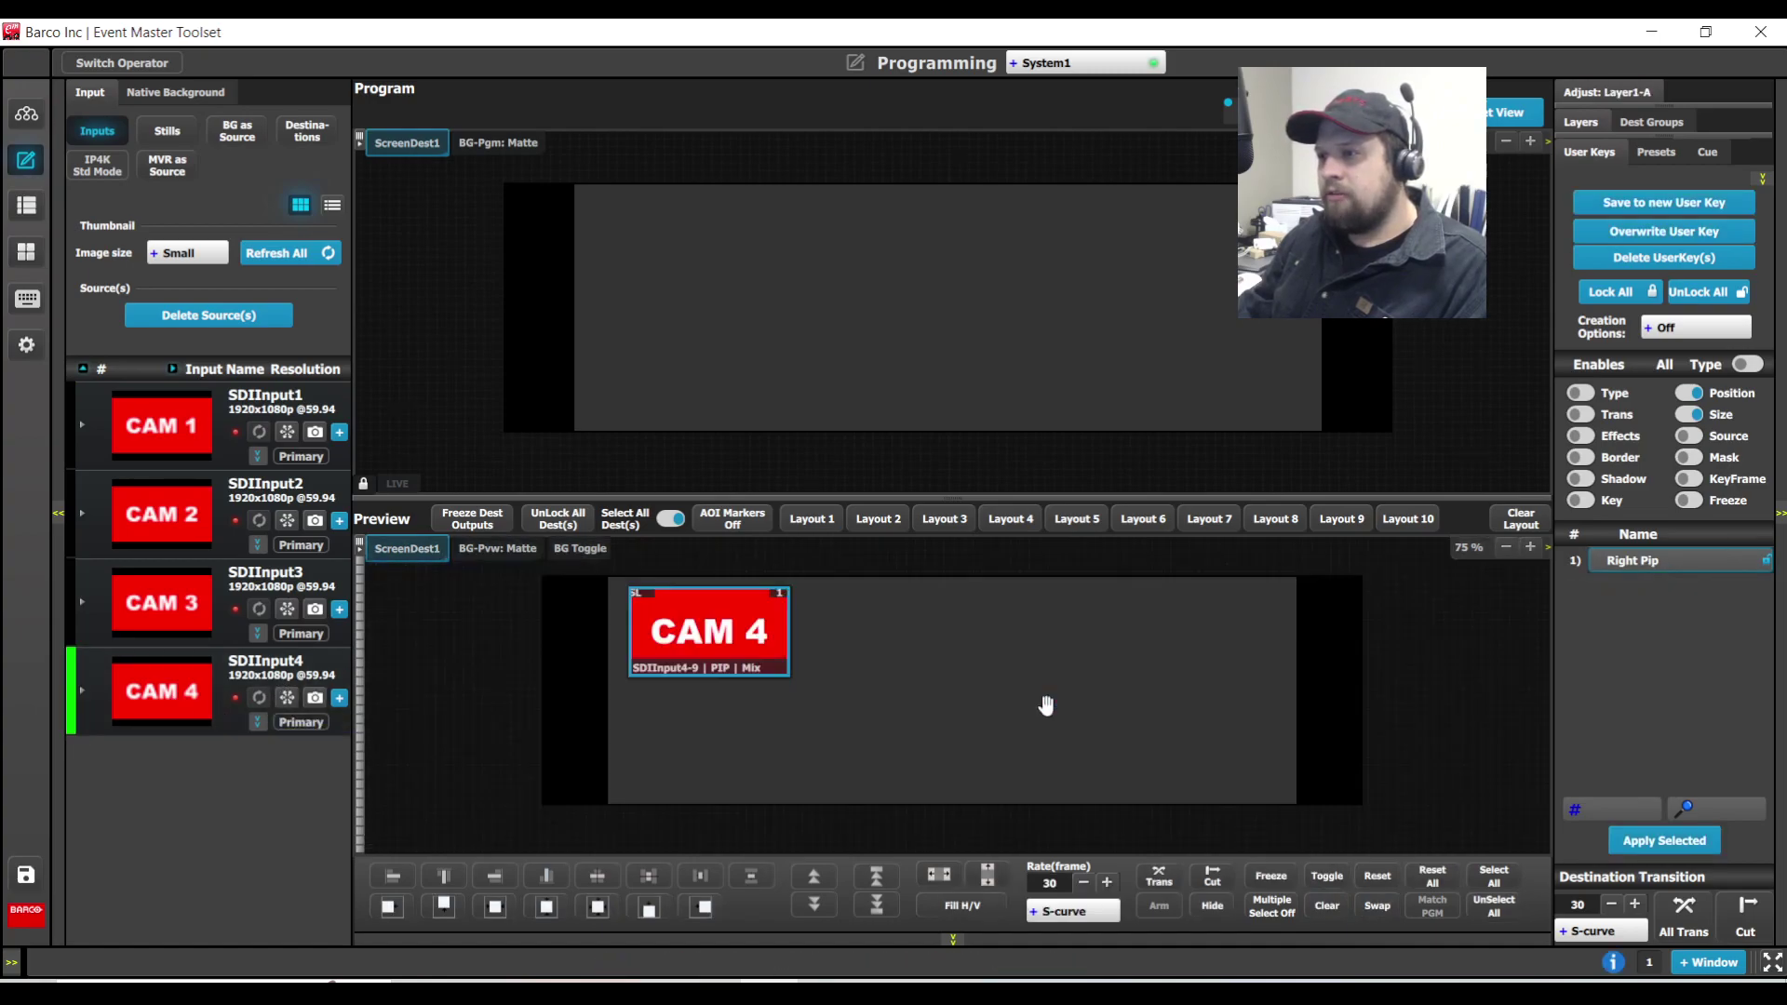
click(1331, 906)
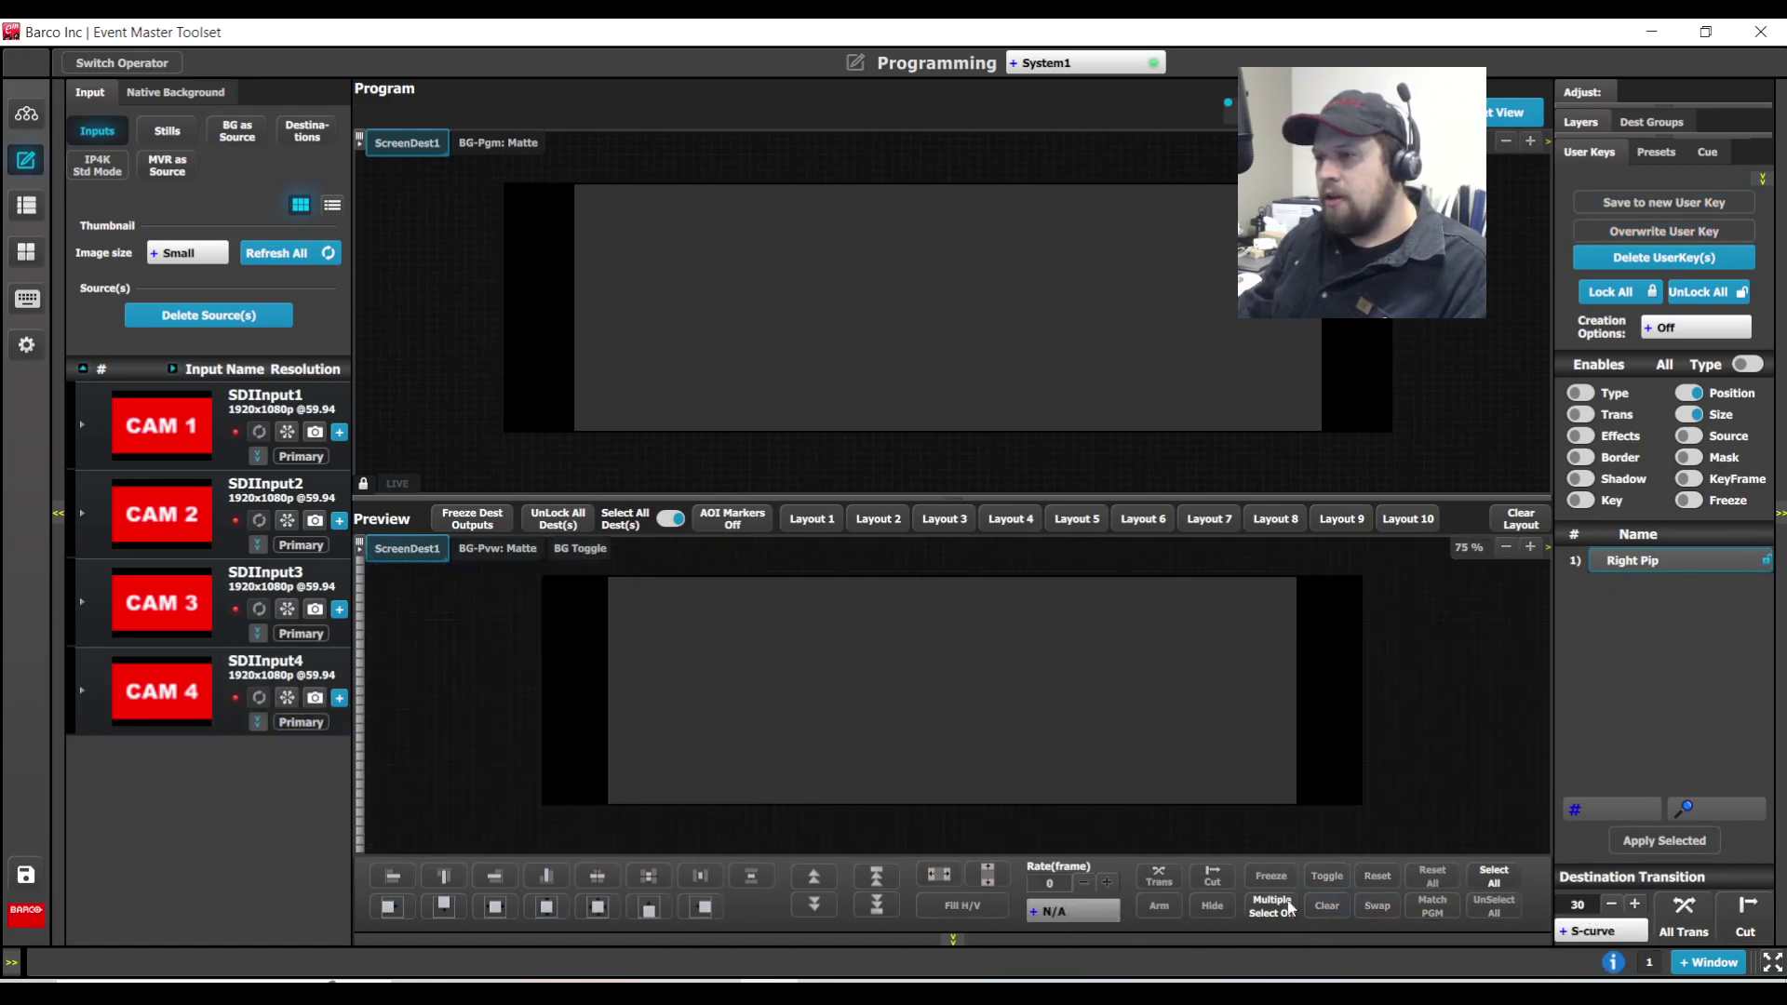
drag(279, 600, 875, 693)
drag(1665, 560, 875, 696)
click(1327, 905)
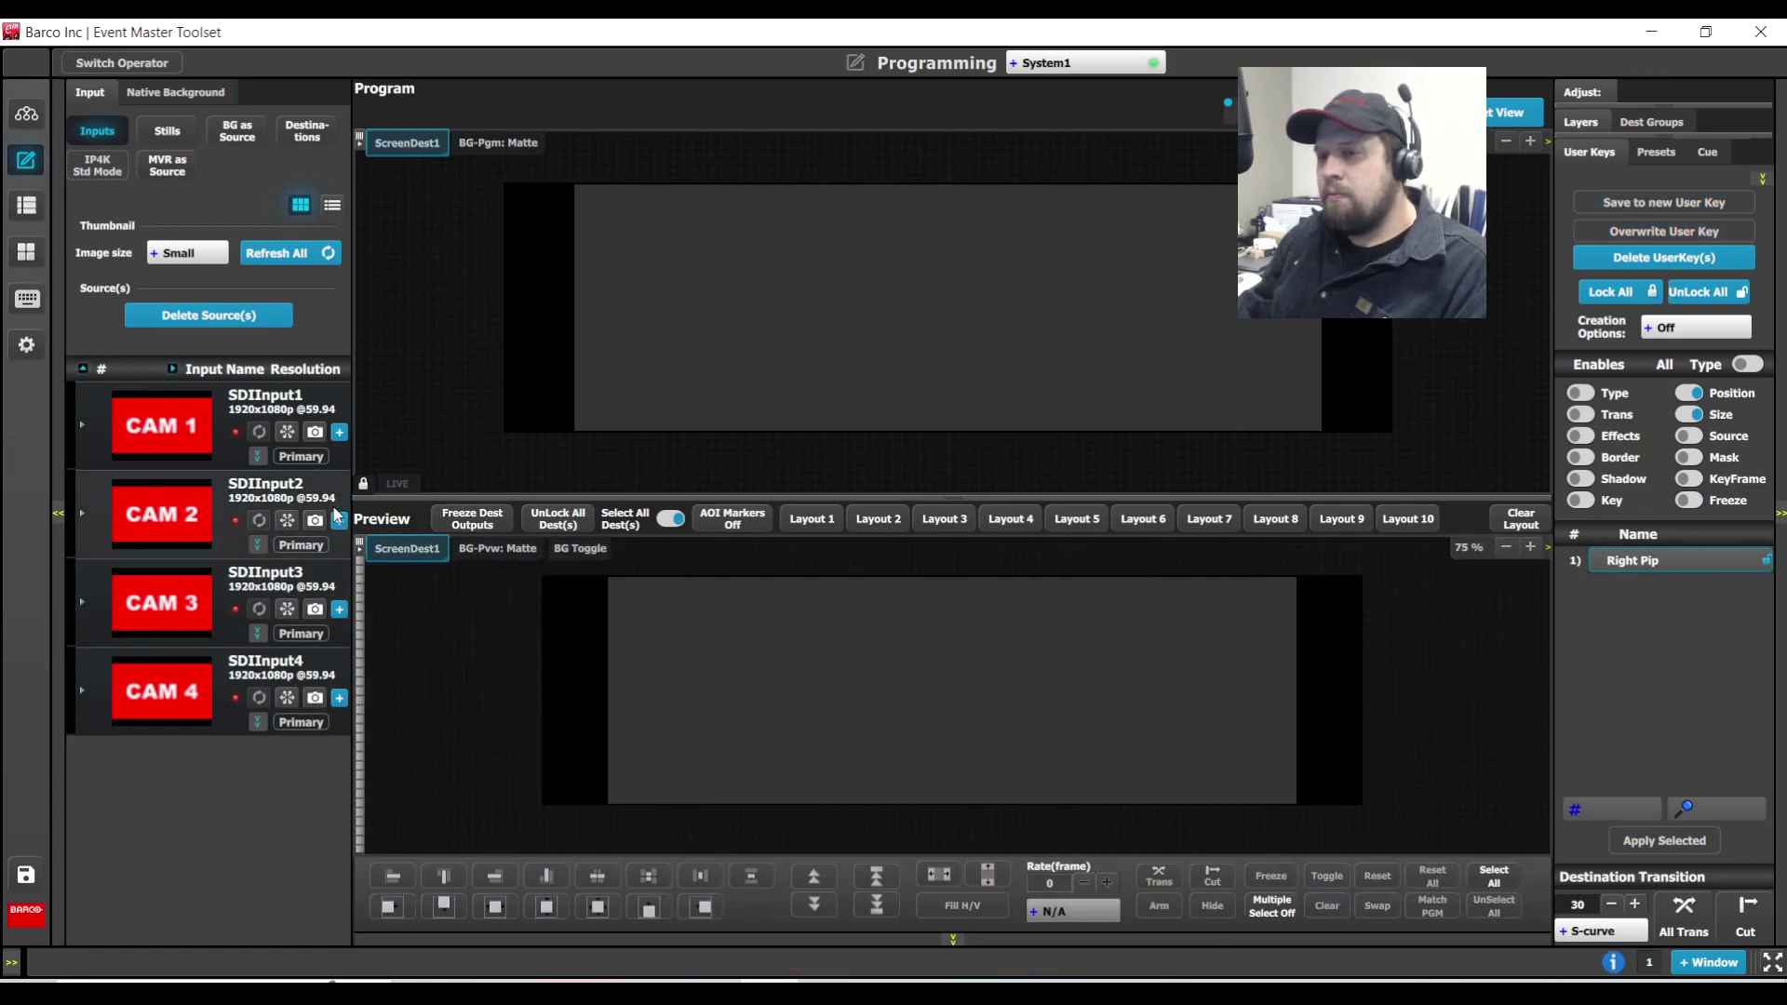
drag(279, 498, 1085, 758)
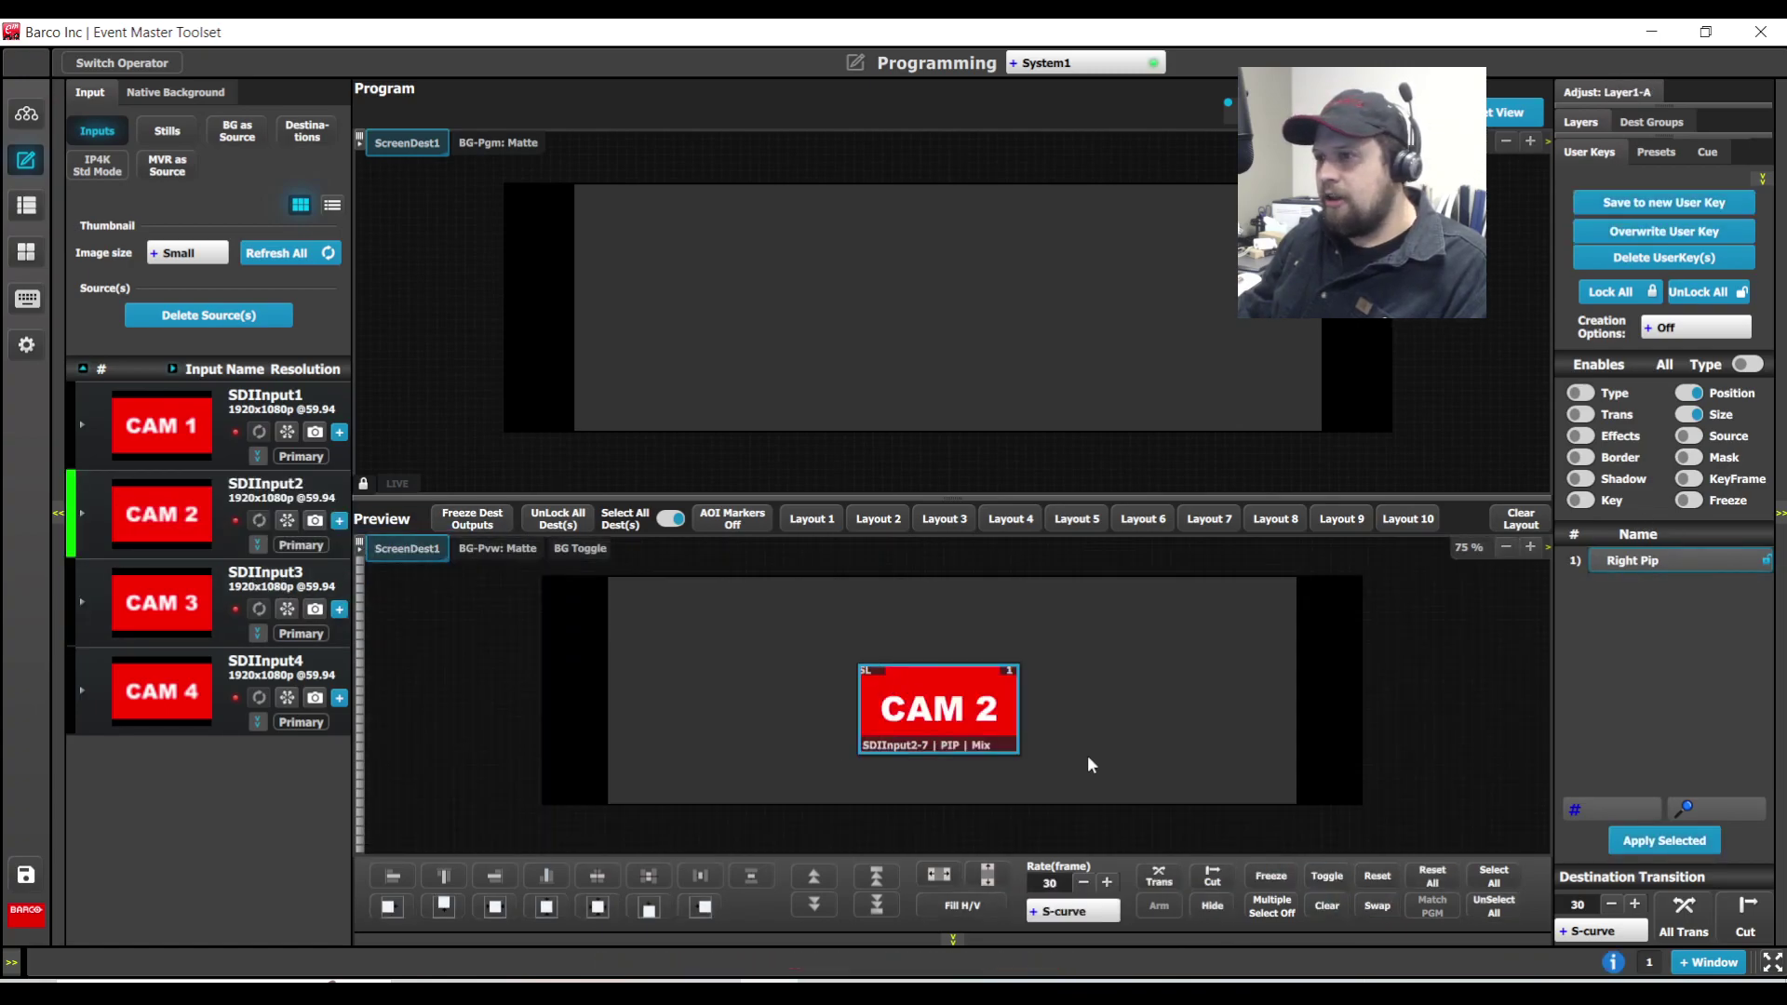
click(1325, 907)
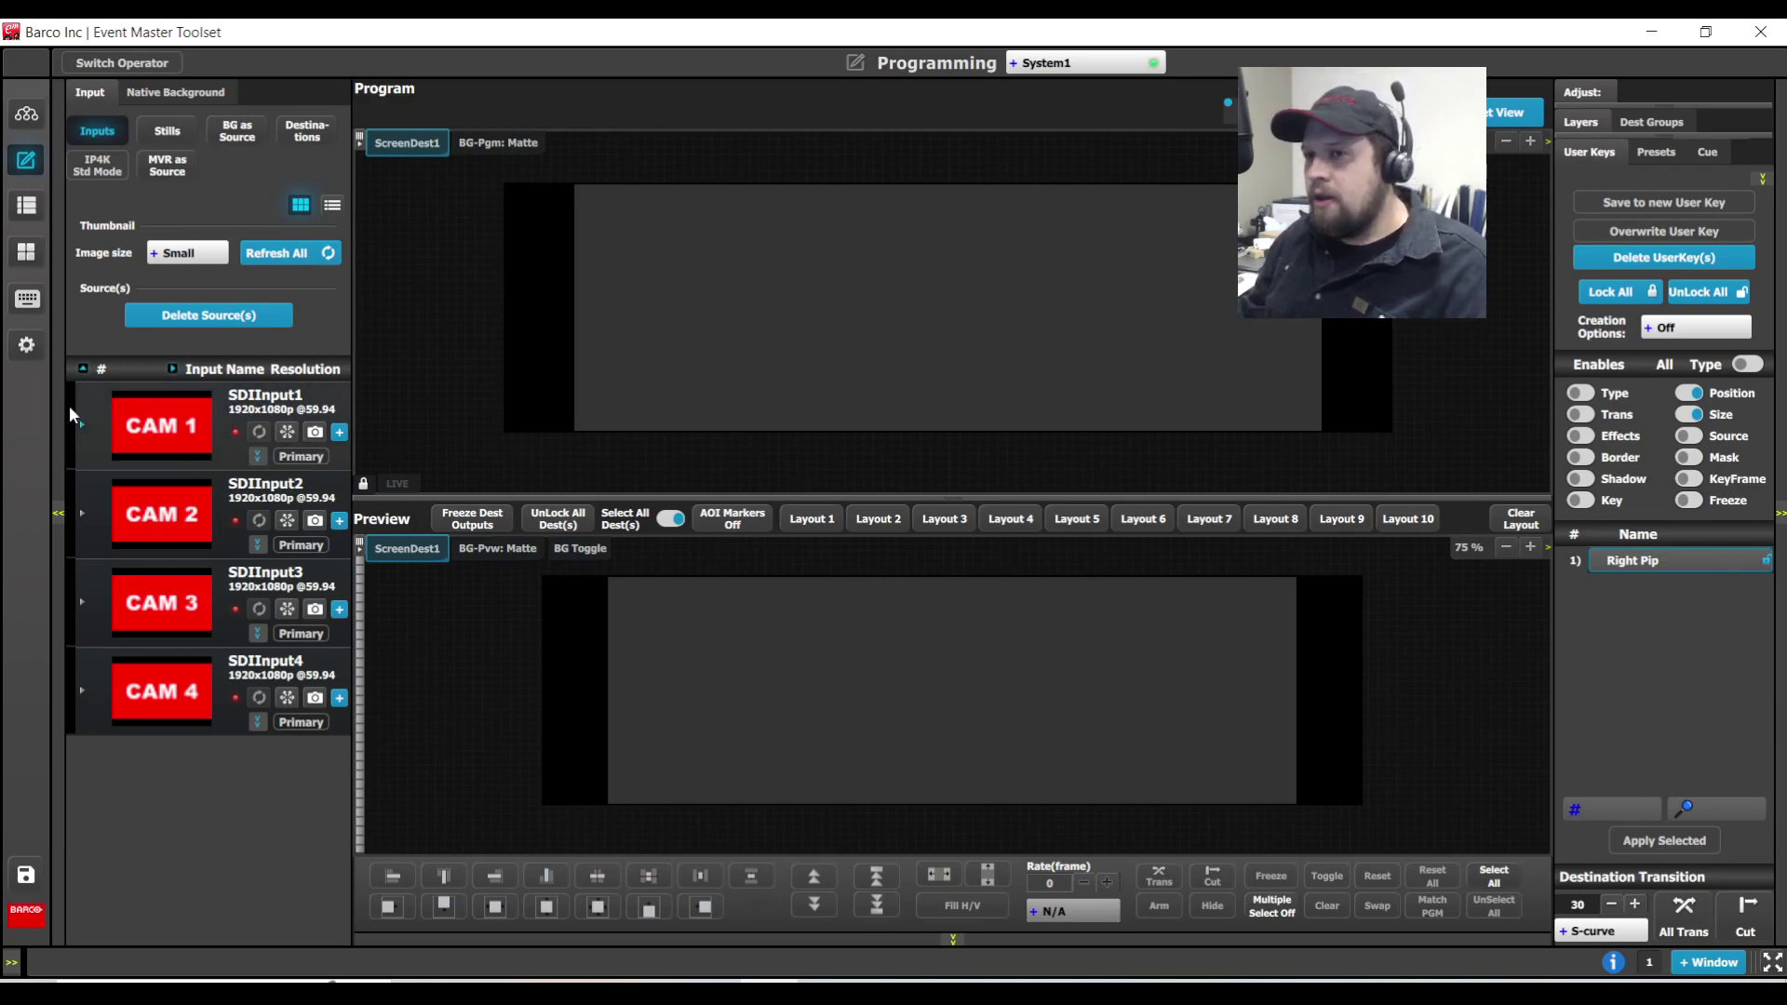
Add CAM 1 to Preview and give it a Hard border
drag(162, 425, 809, 652)
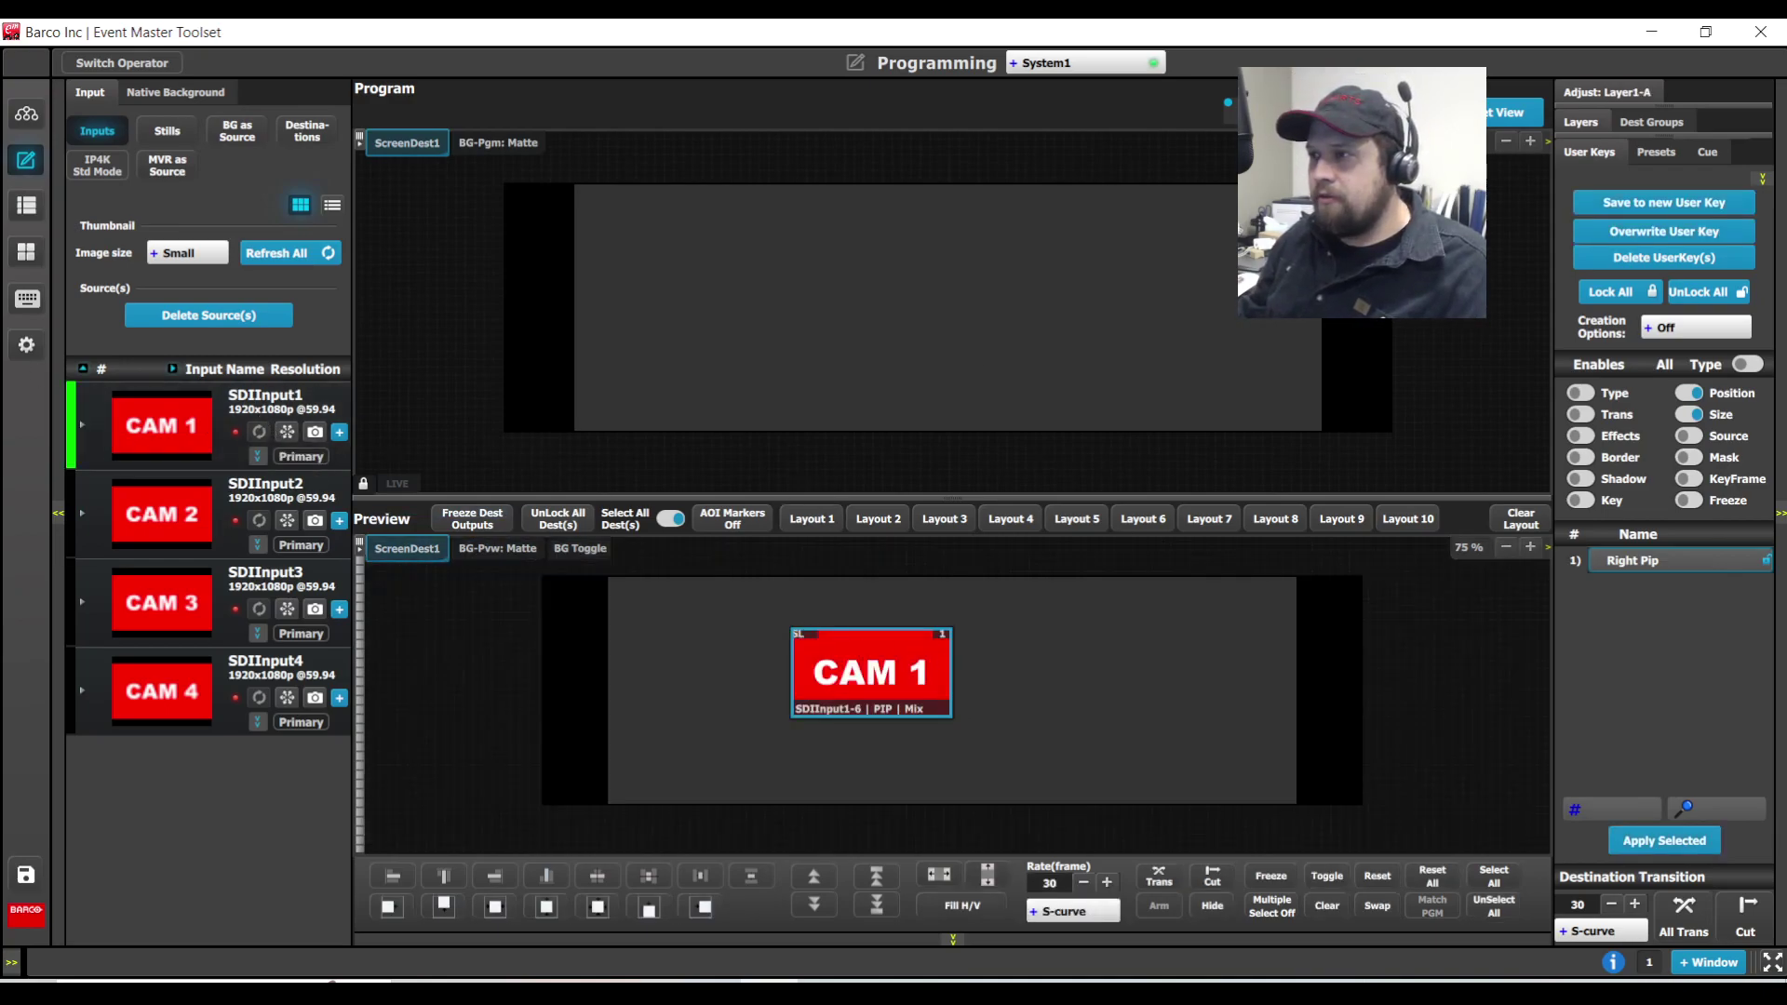
click(1601, 93)
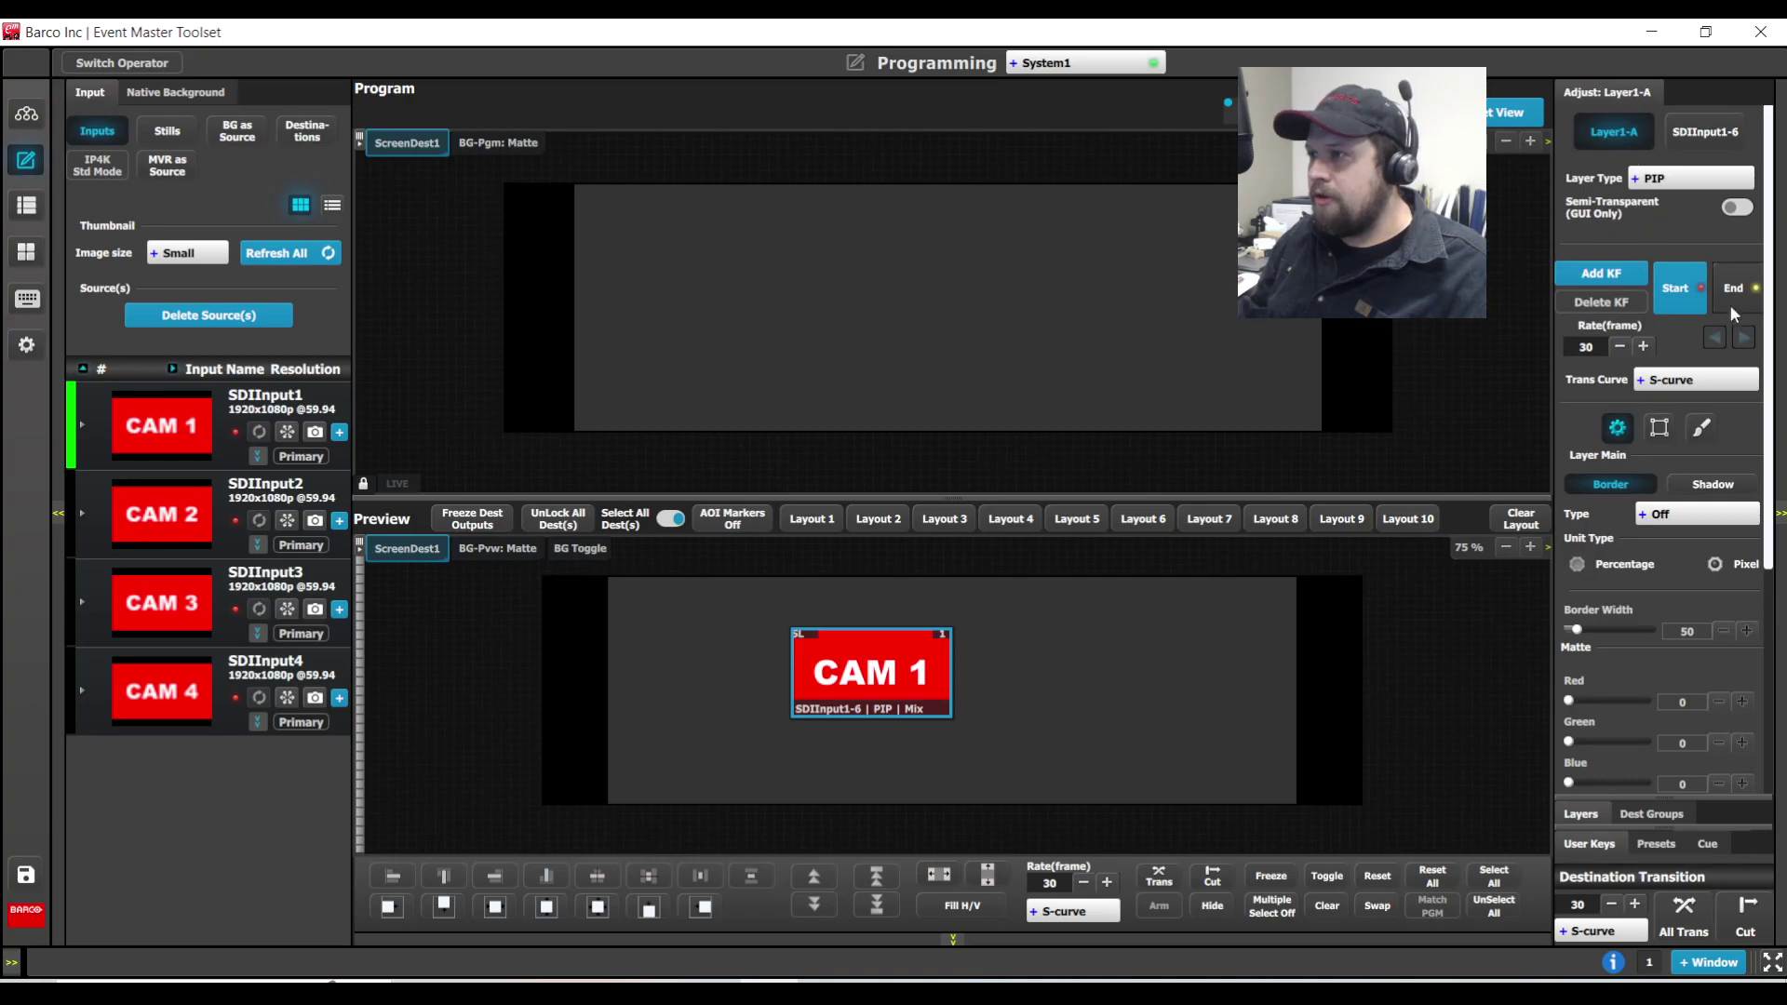
scroll(1727, 363, down, 1)
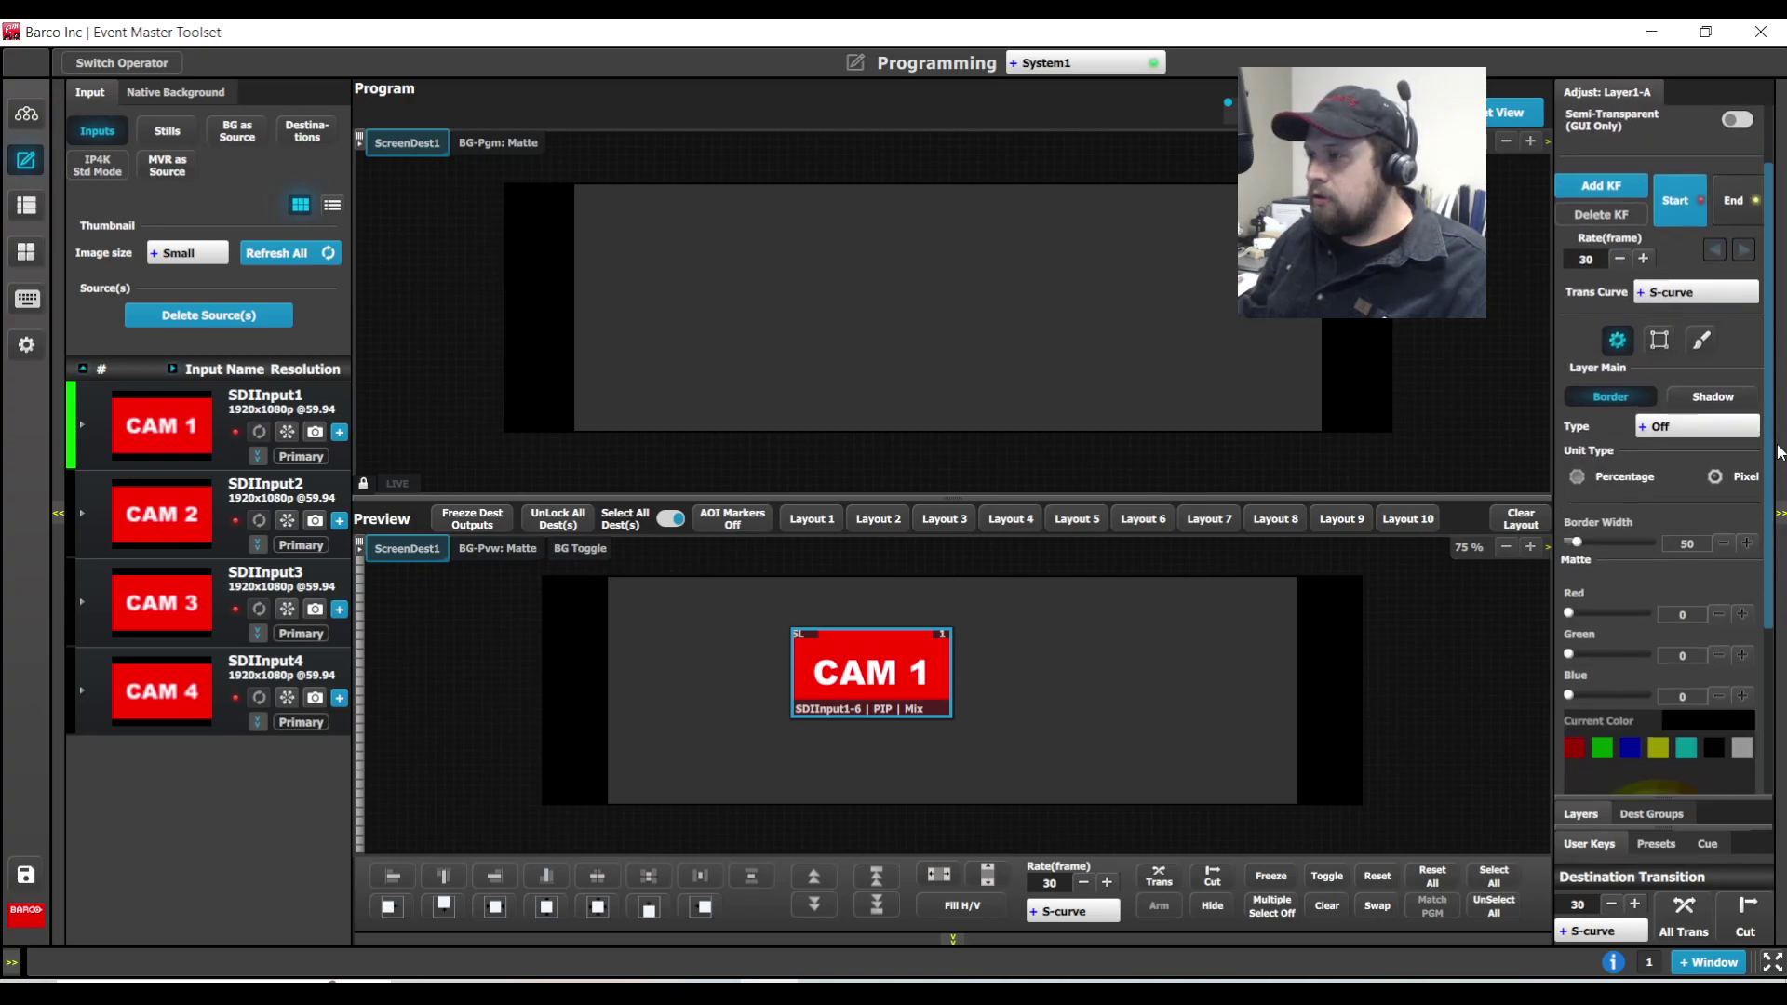
click(1675, 438)
click(1685, 503)
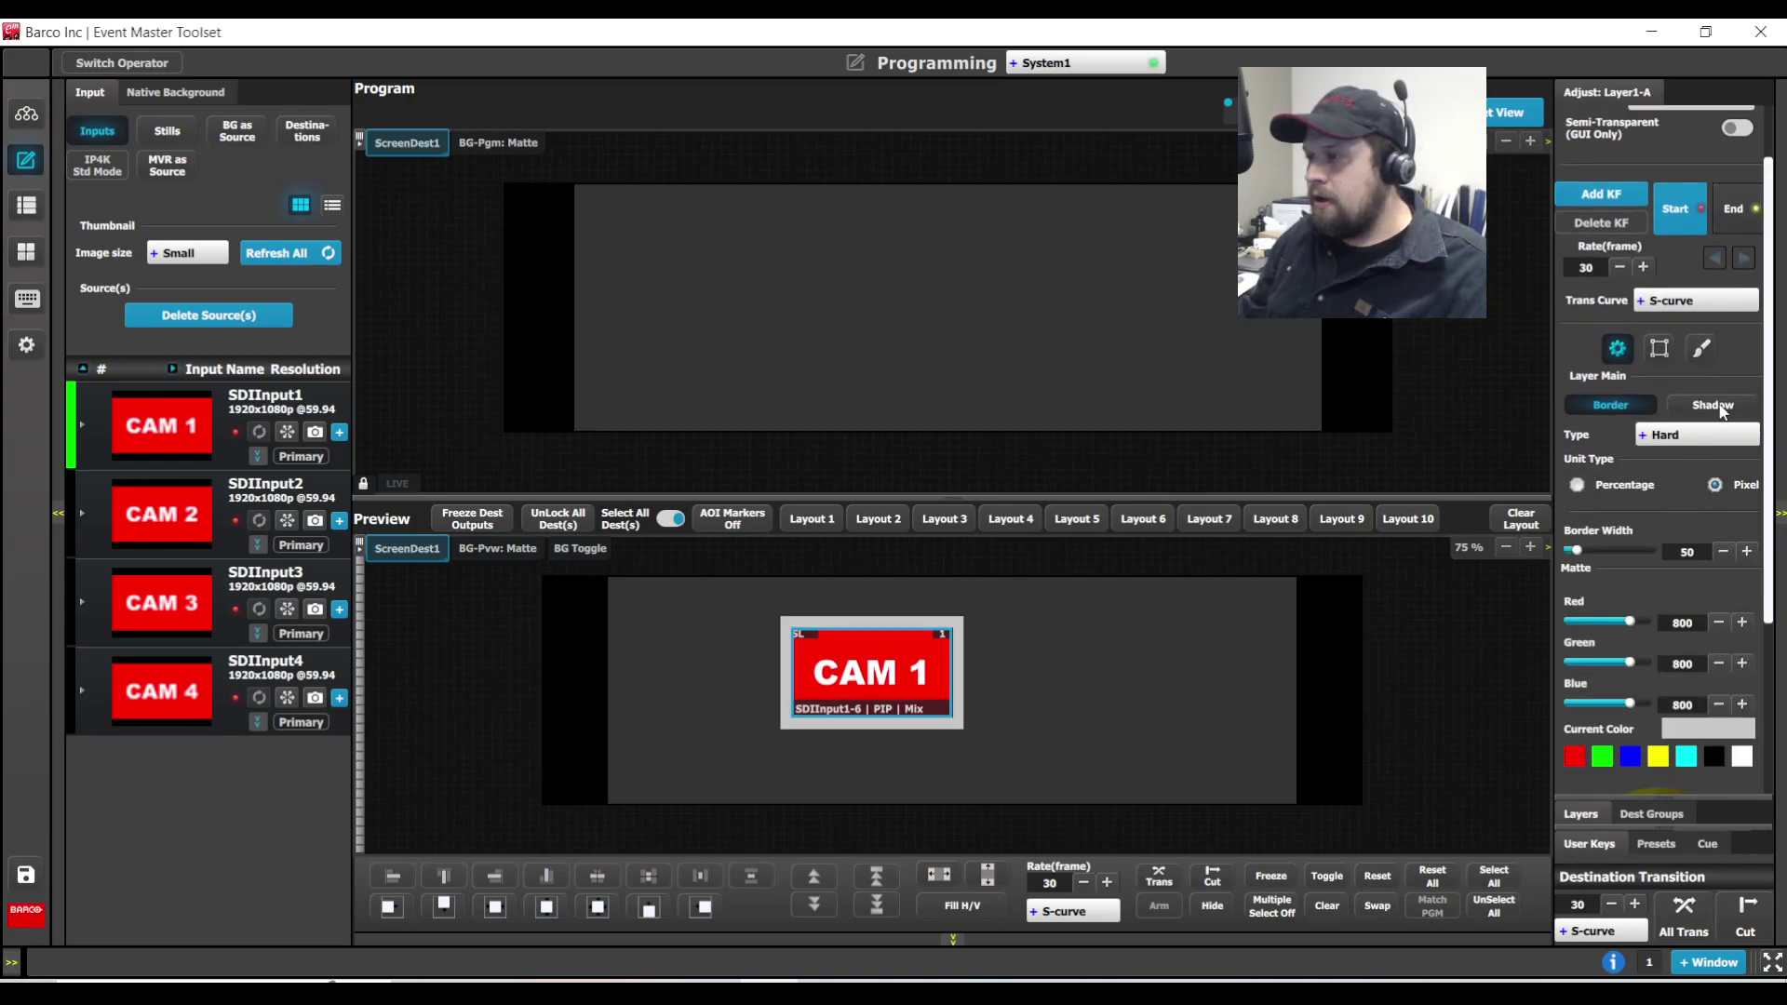
Enable CAM 1's drop shadow with H Pos and V Pos at 10, and shift it left
click(1716, 405)
click(1739, 434)
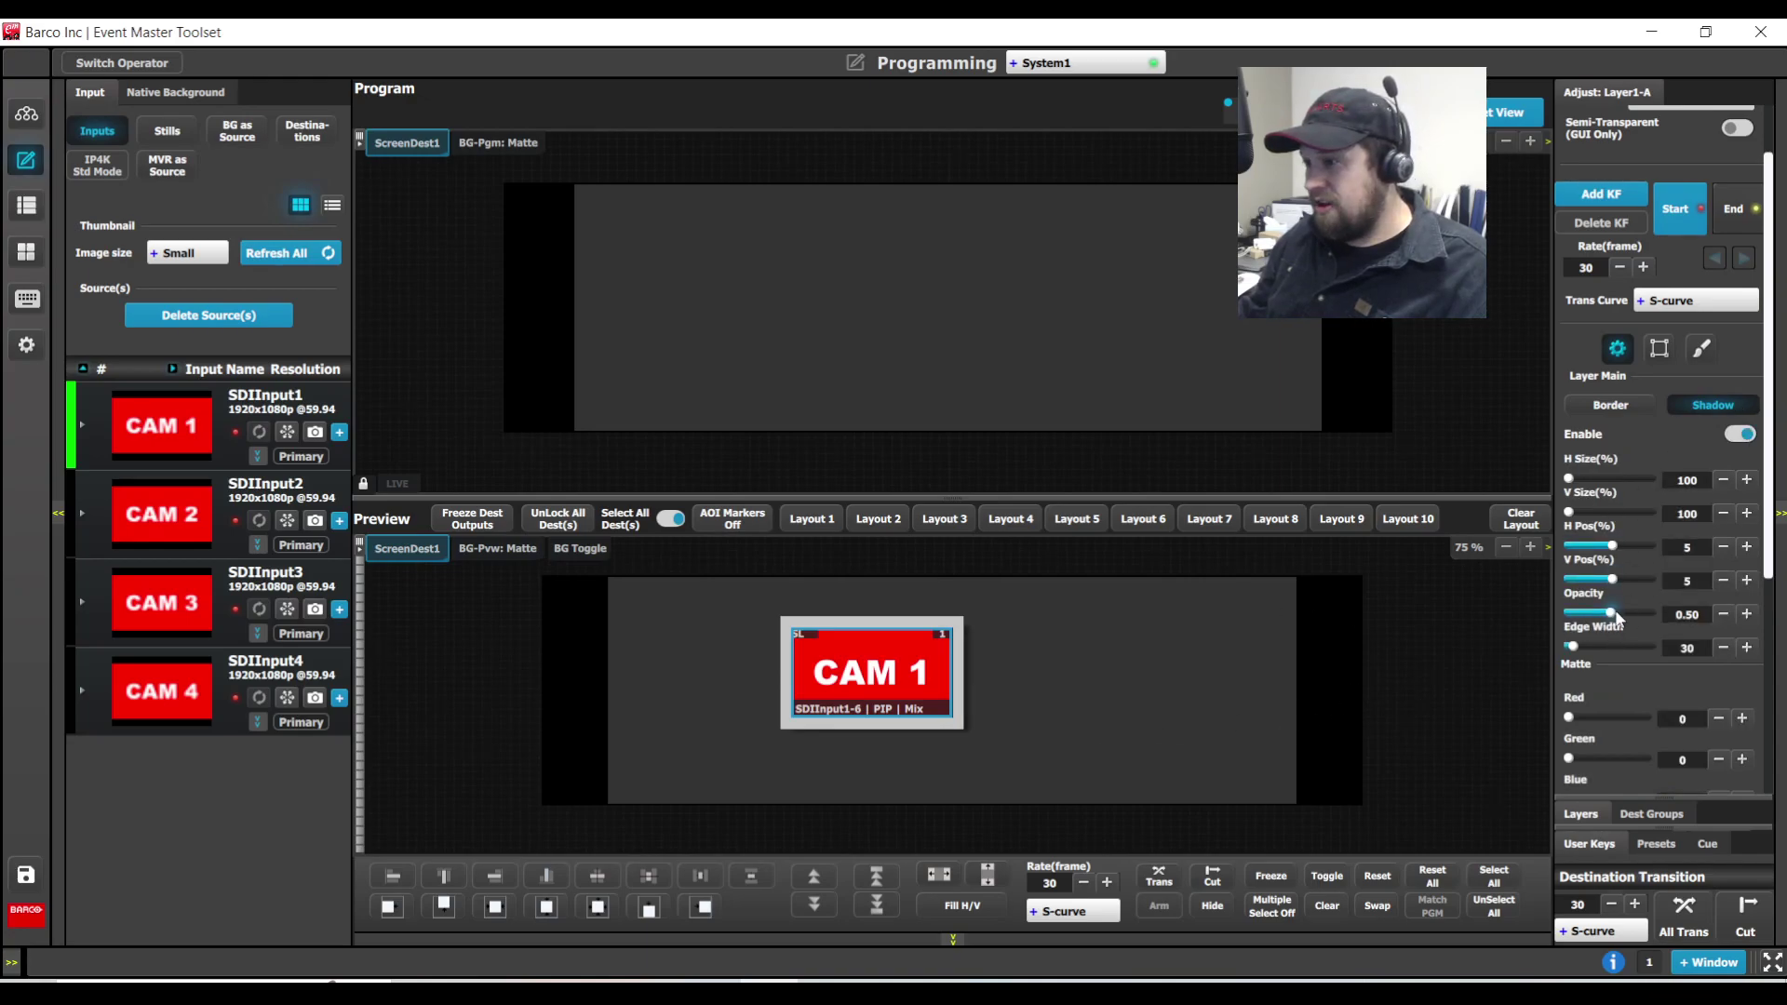
click(1746, 546)
click(1746, 546)
click(1747, 547)
click(1747, 546)
click(1746, 546)
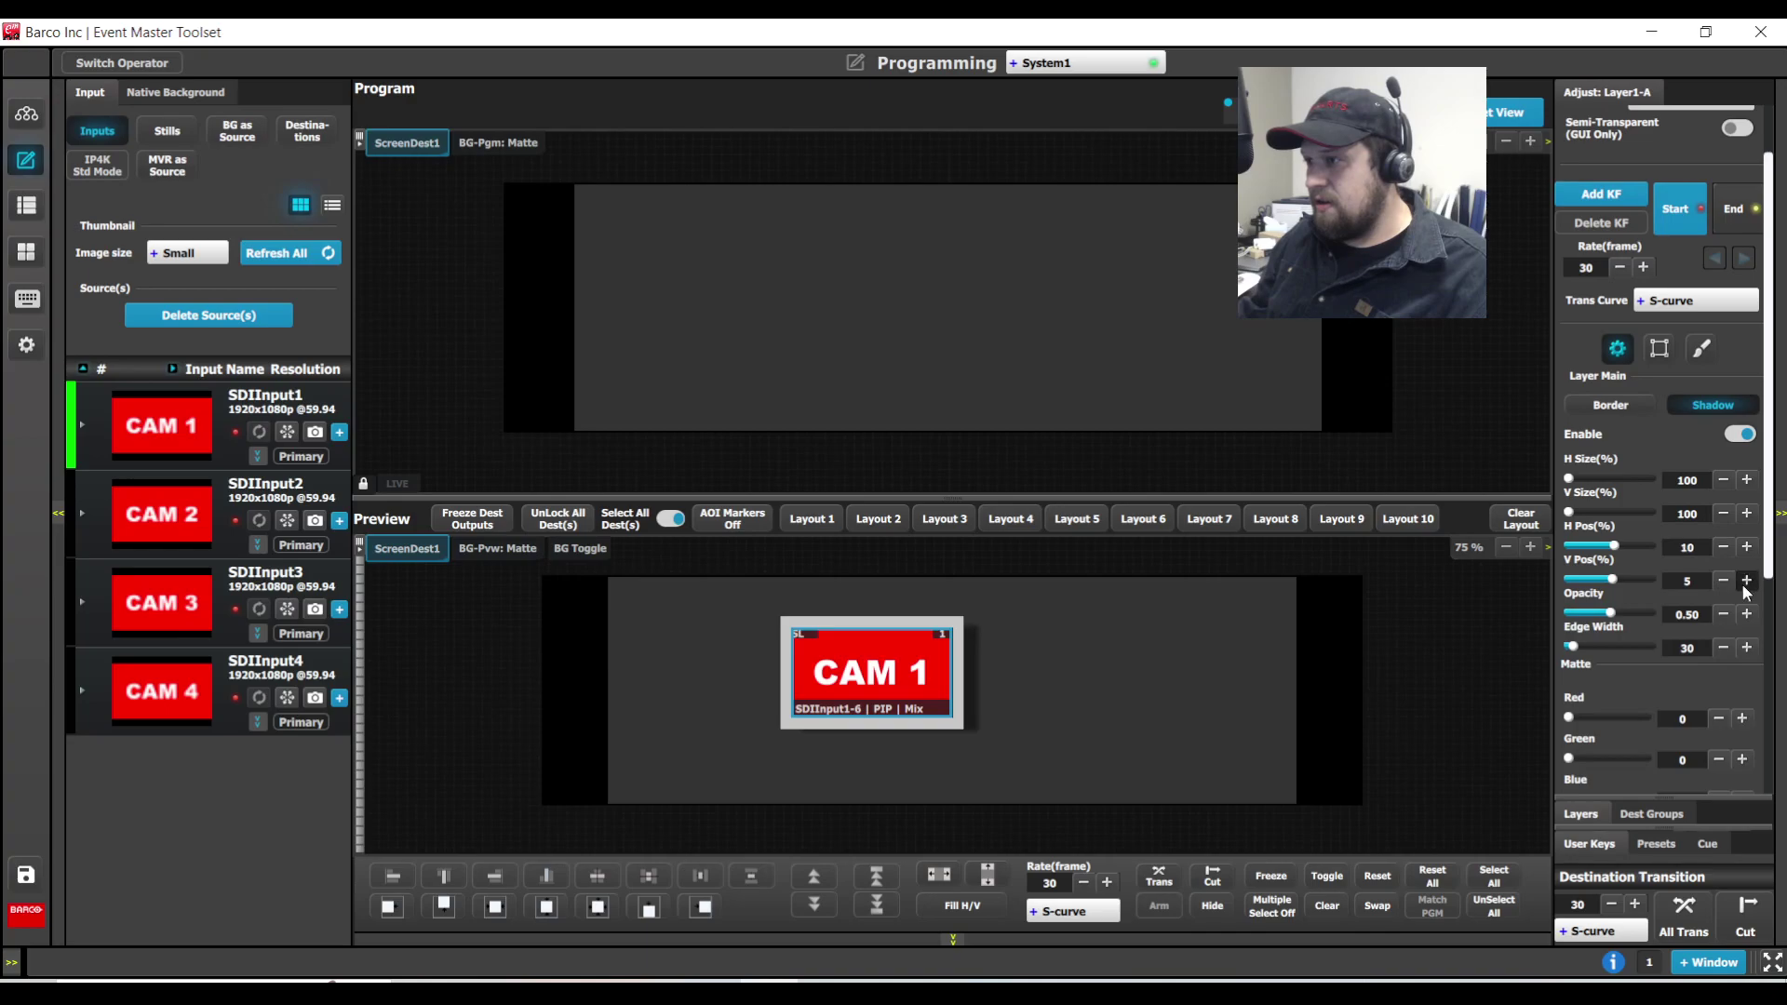
click(1746, 579)
click(1747, 580)
click(1747, 580)
click(1746, 579)
click(1747, 580)
click(1747, 580)
click(1723, 580)
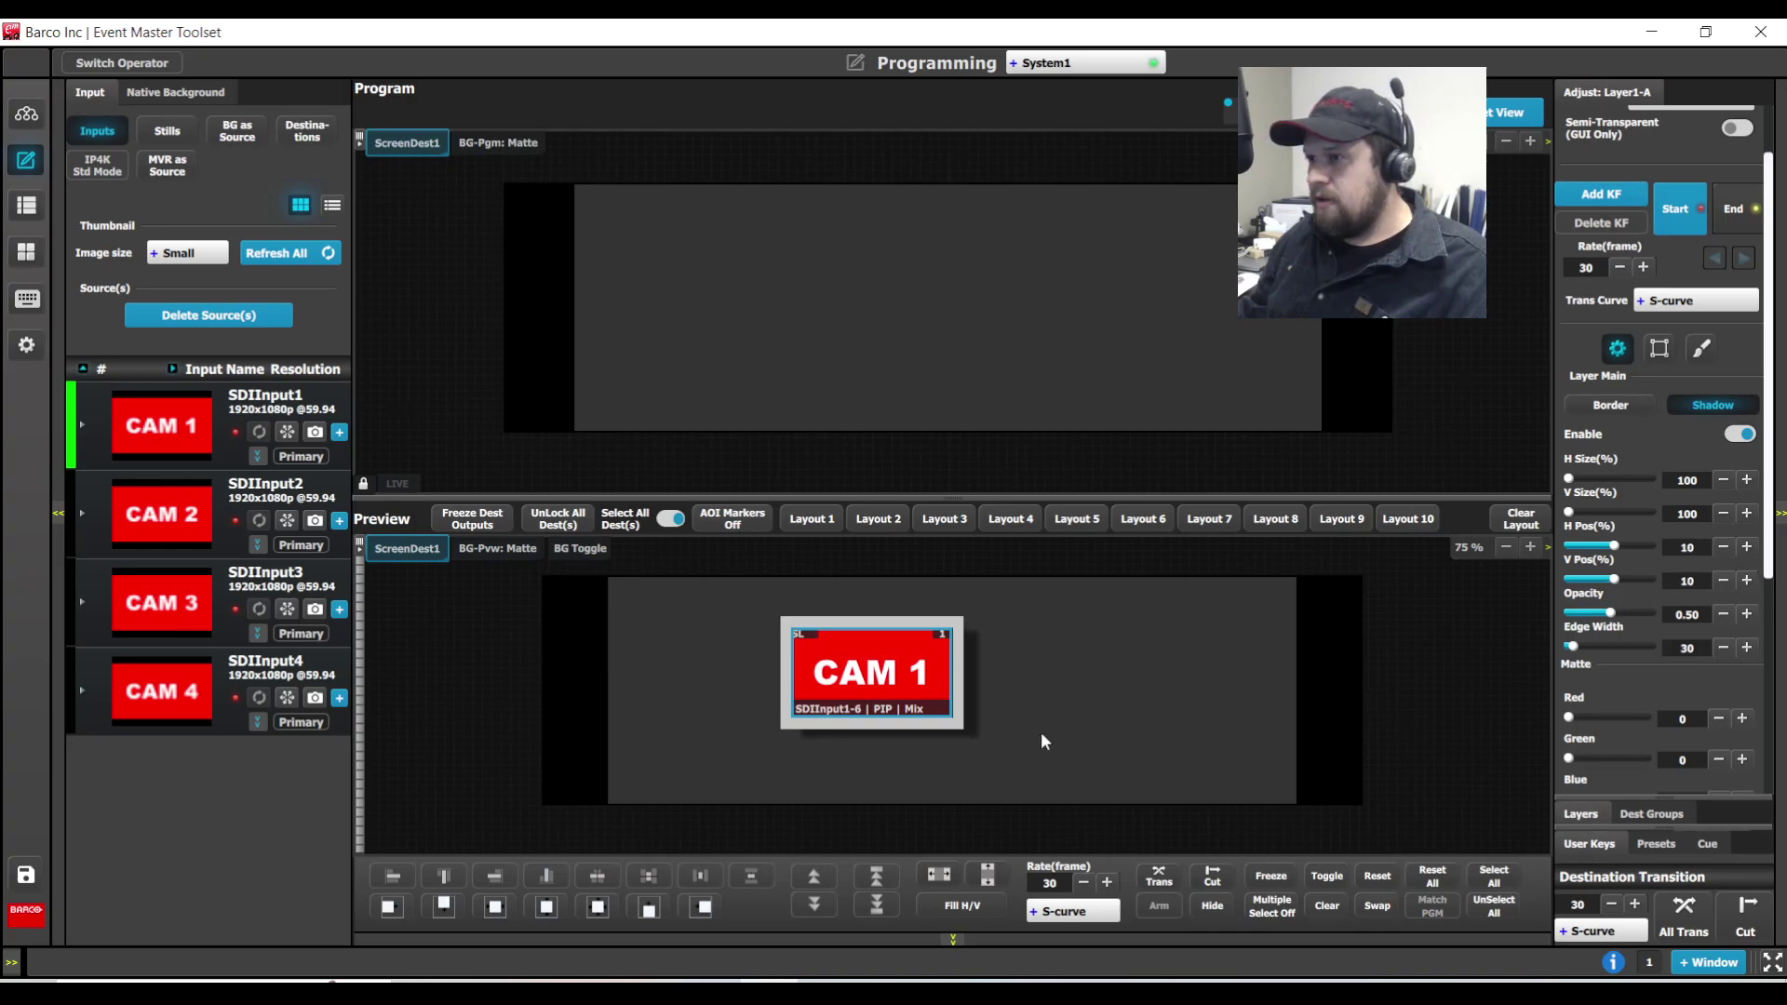
drag(856, 671, 771, 684)
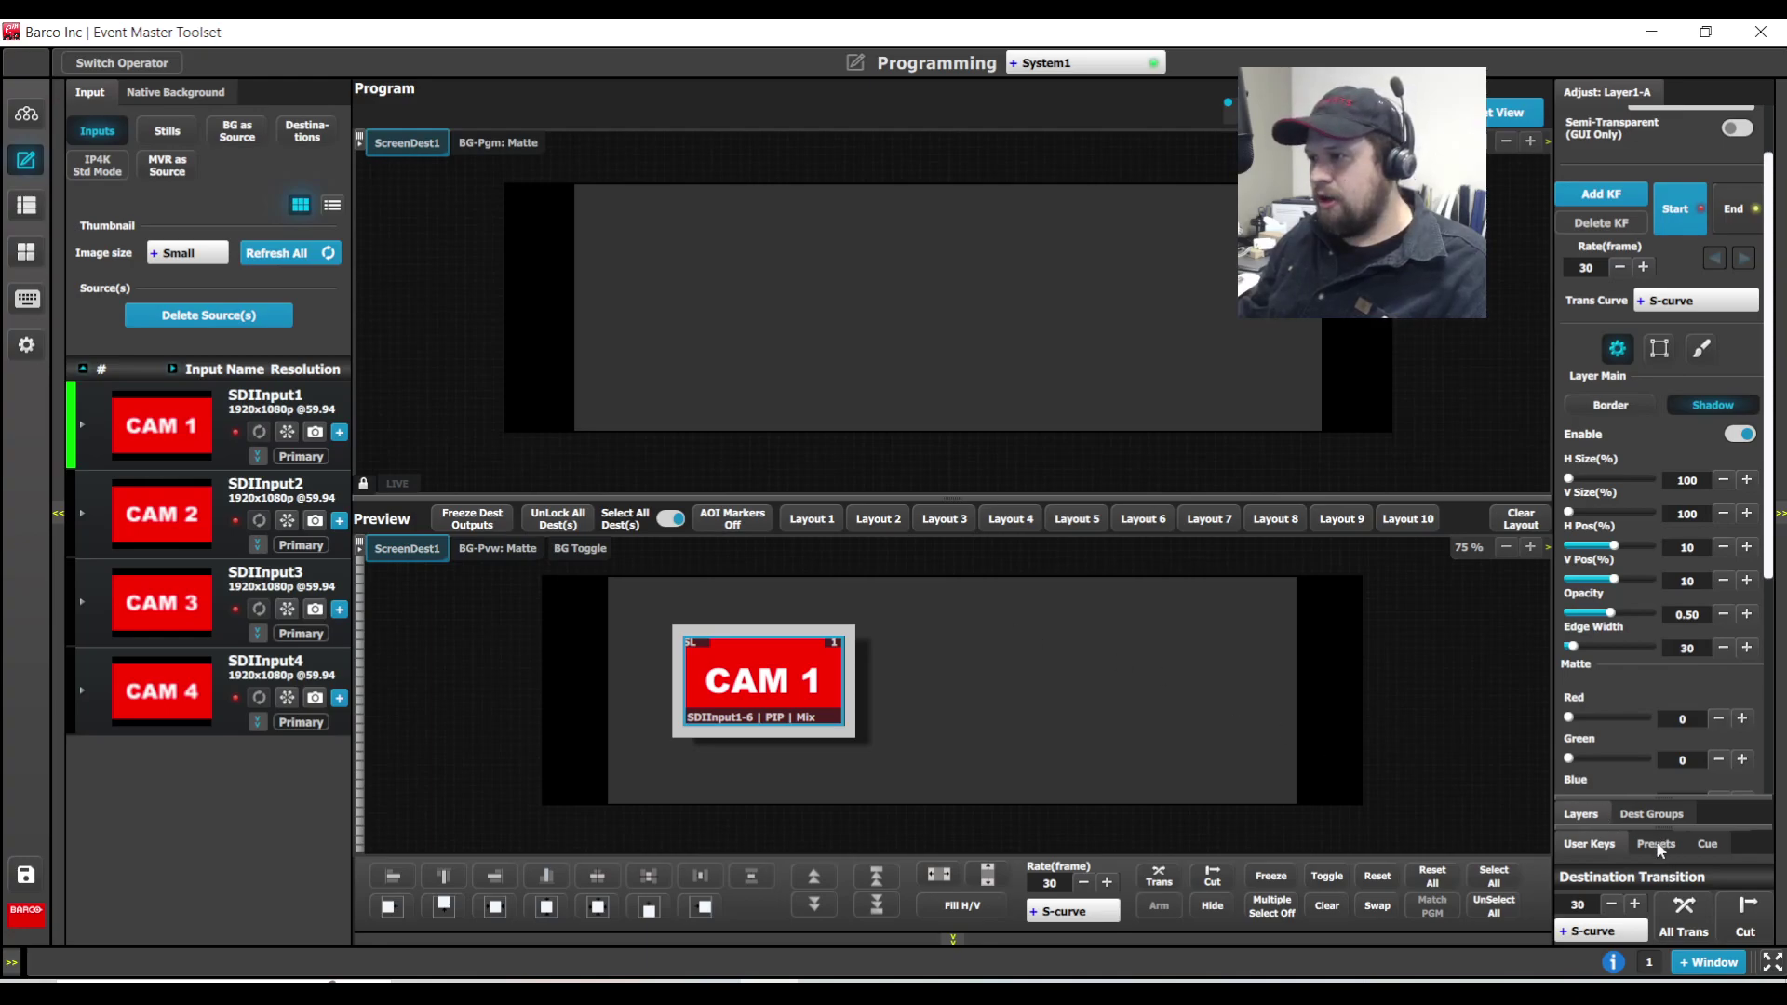
click(1587, 845)
Save a new user key limited to border and shadow, named 'Border and Shadow'
click(1695, 416)
click(1692, 393)
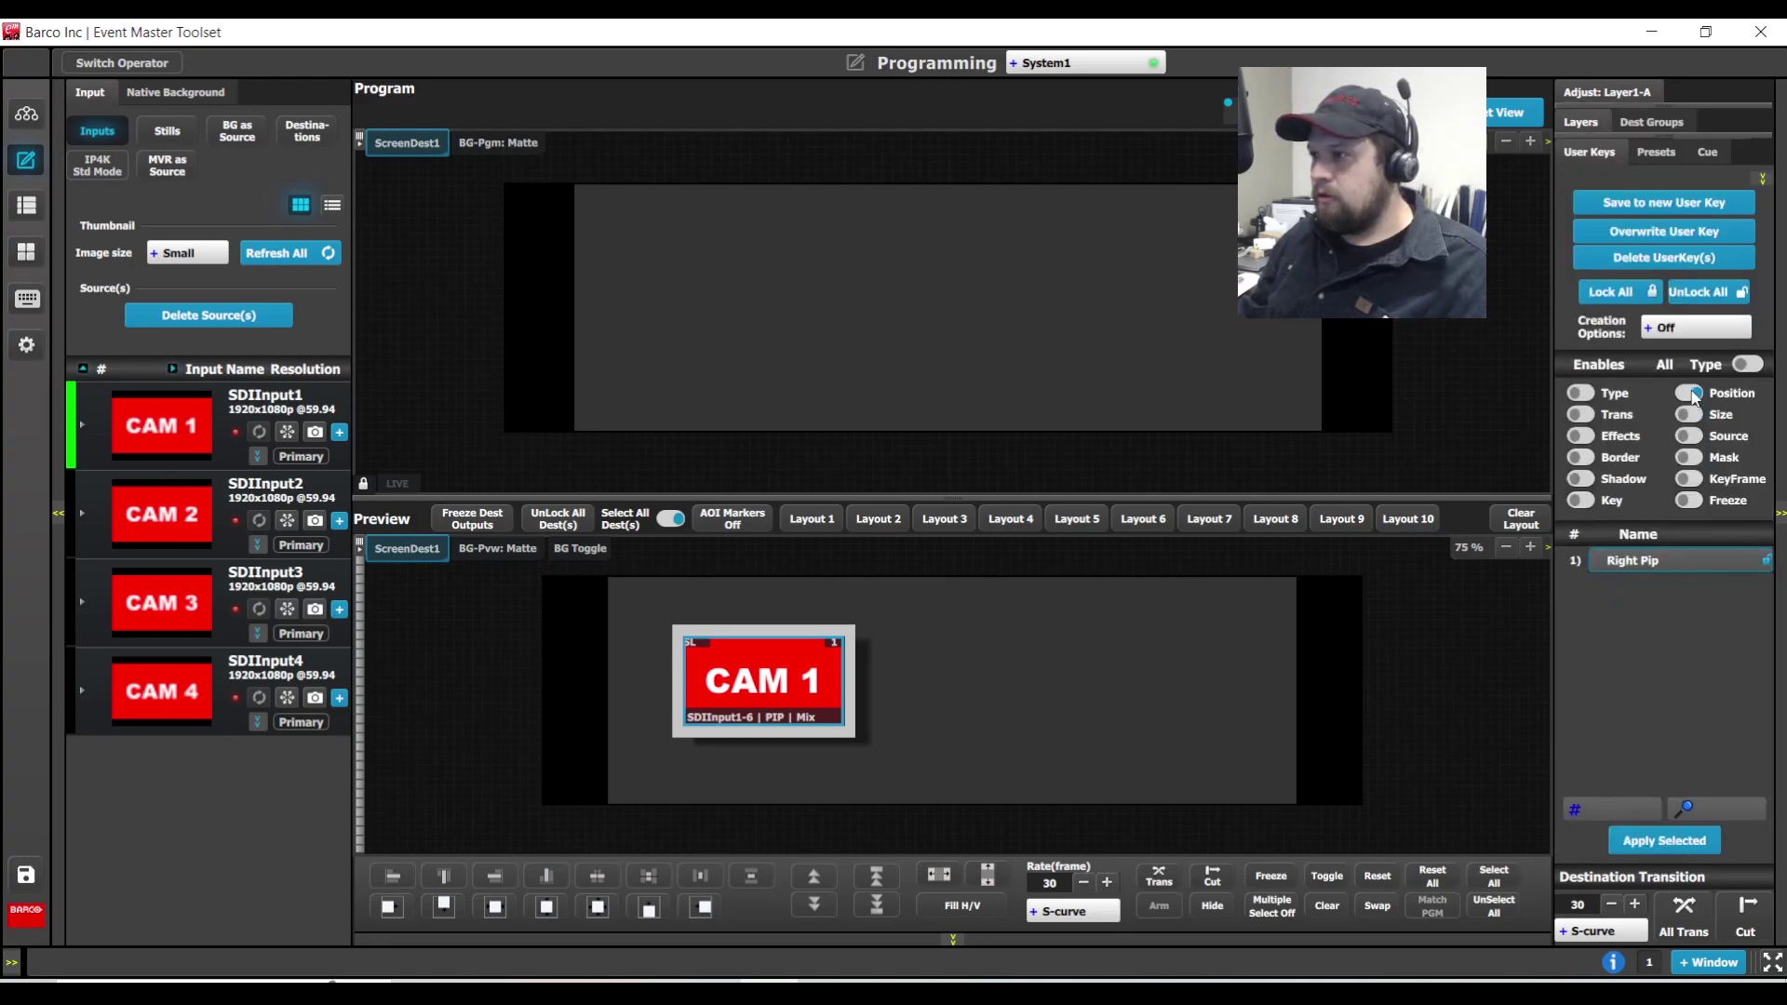
click(1586, 460)
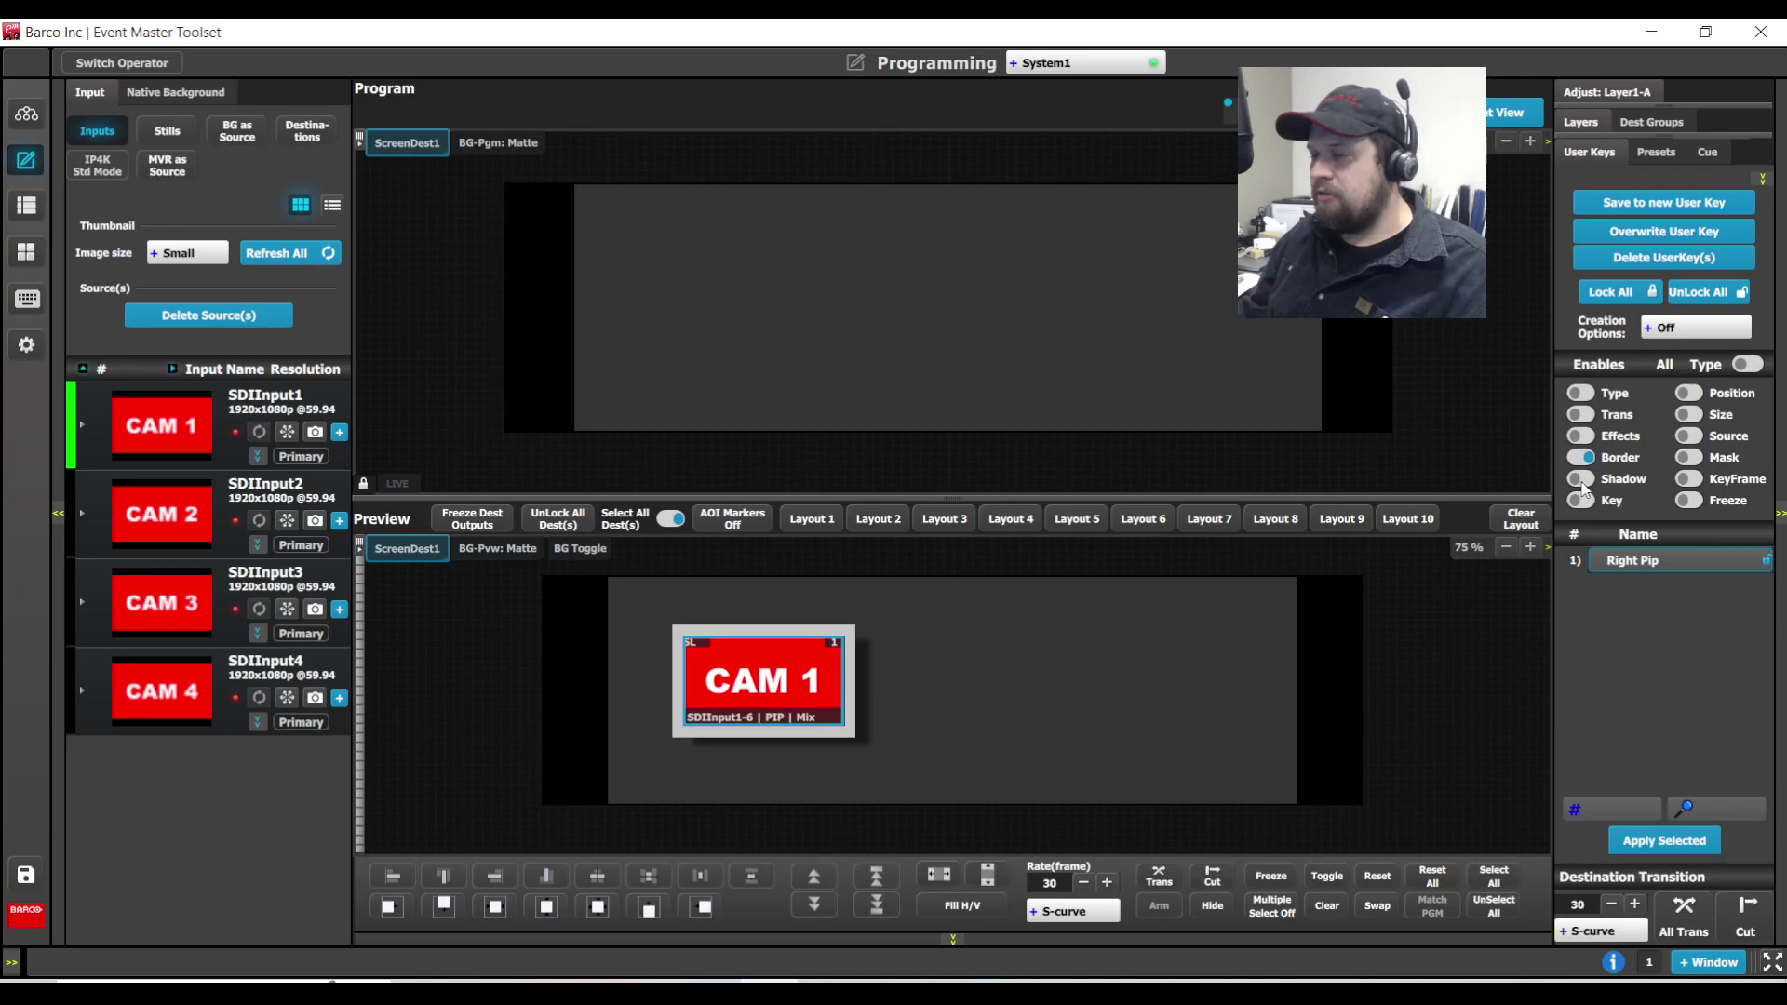
click(1581, 478)
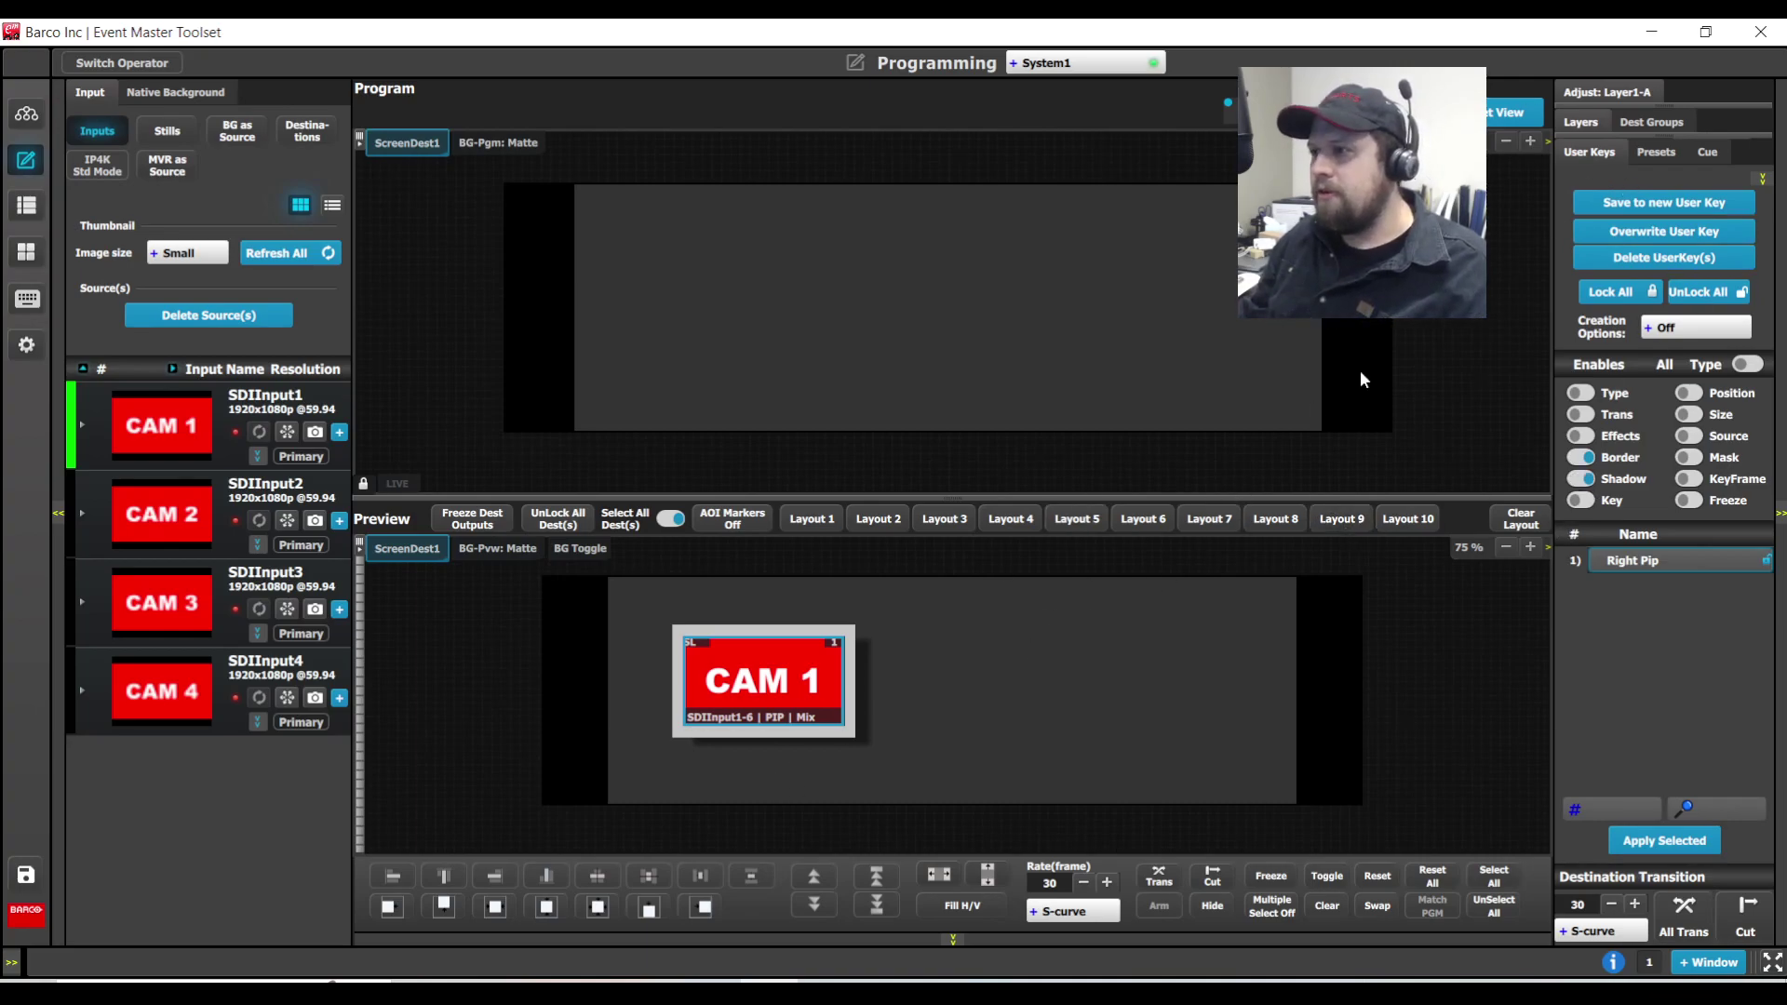
click(1645, 205)
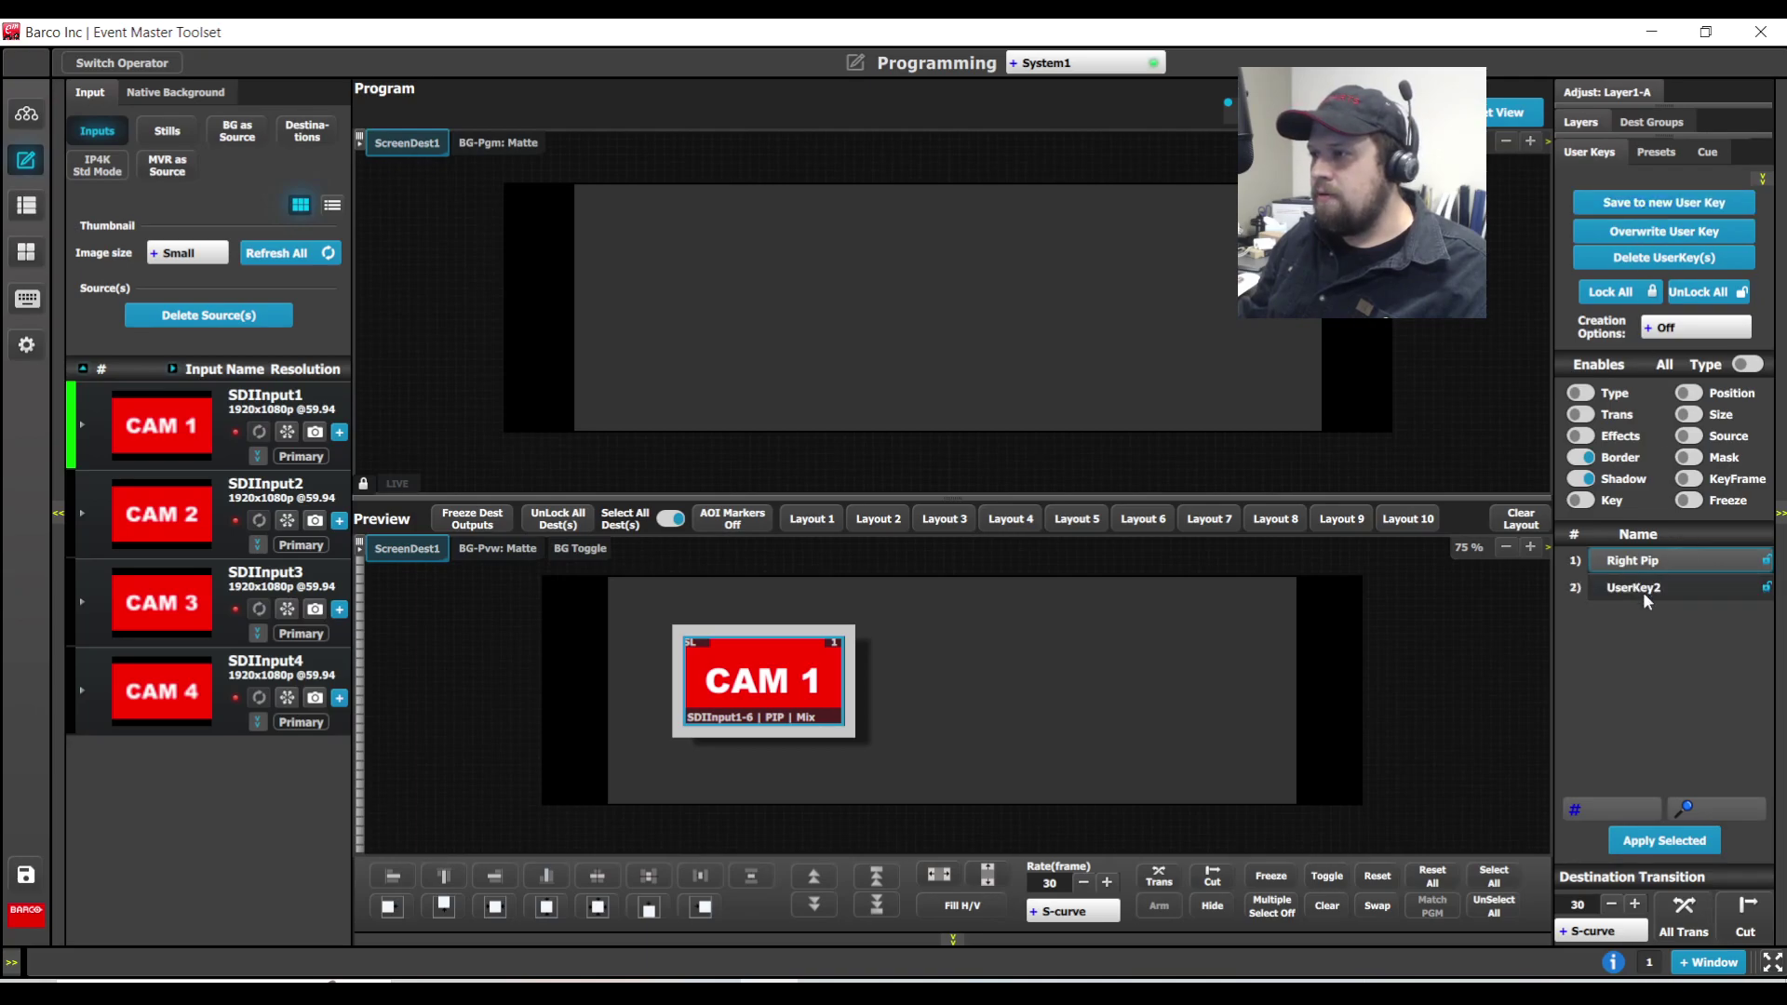
double_click(1643, 590)
text(Border)
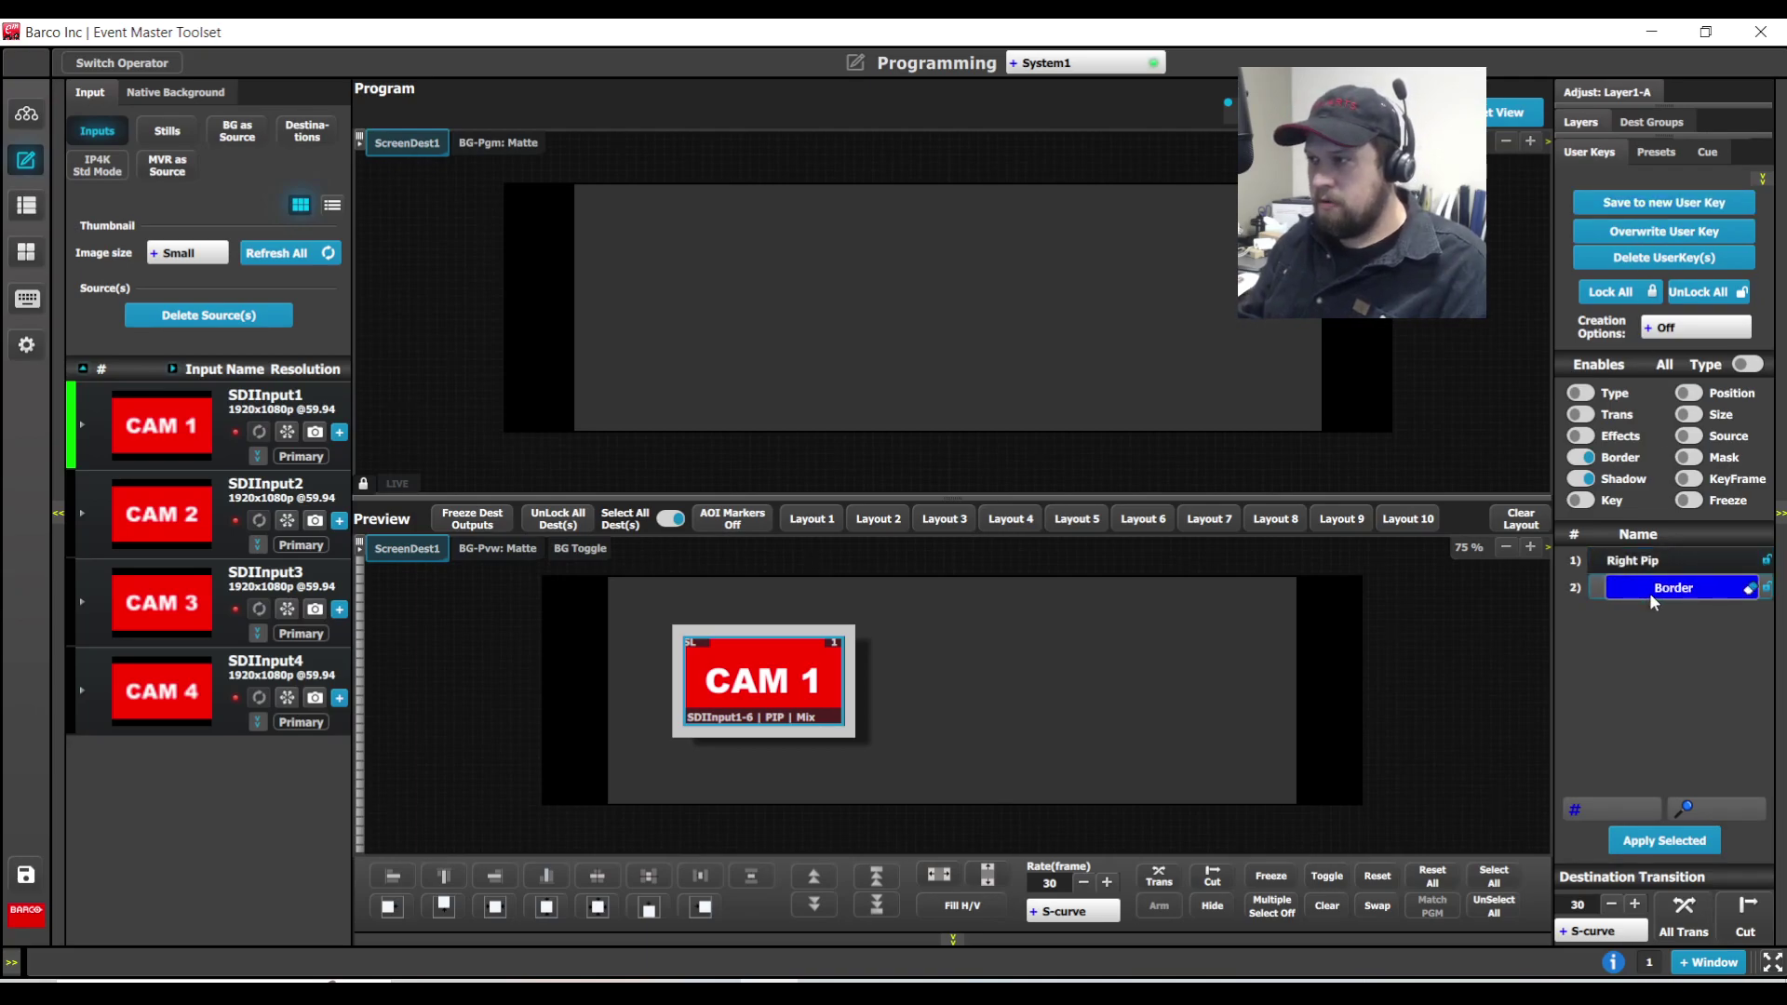
text( and Shadow)
key(Return)
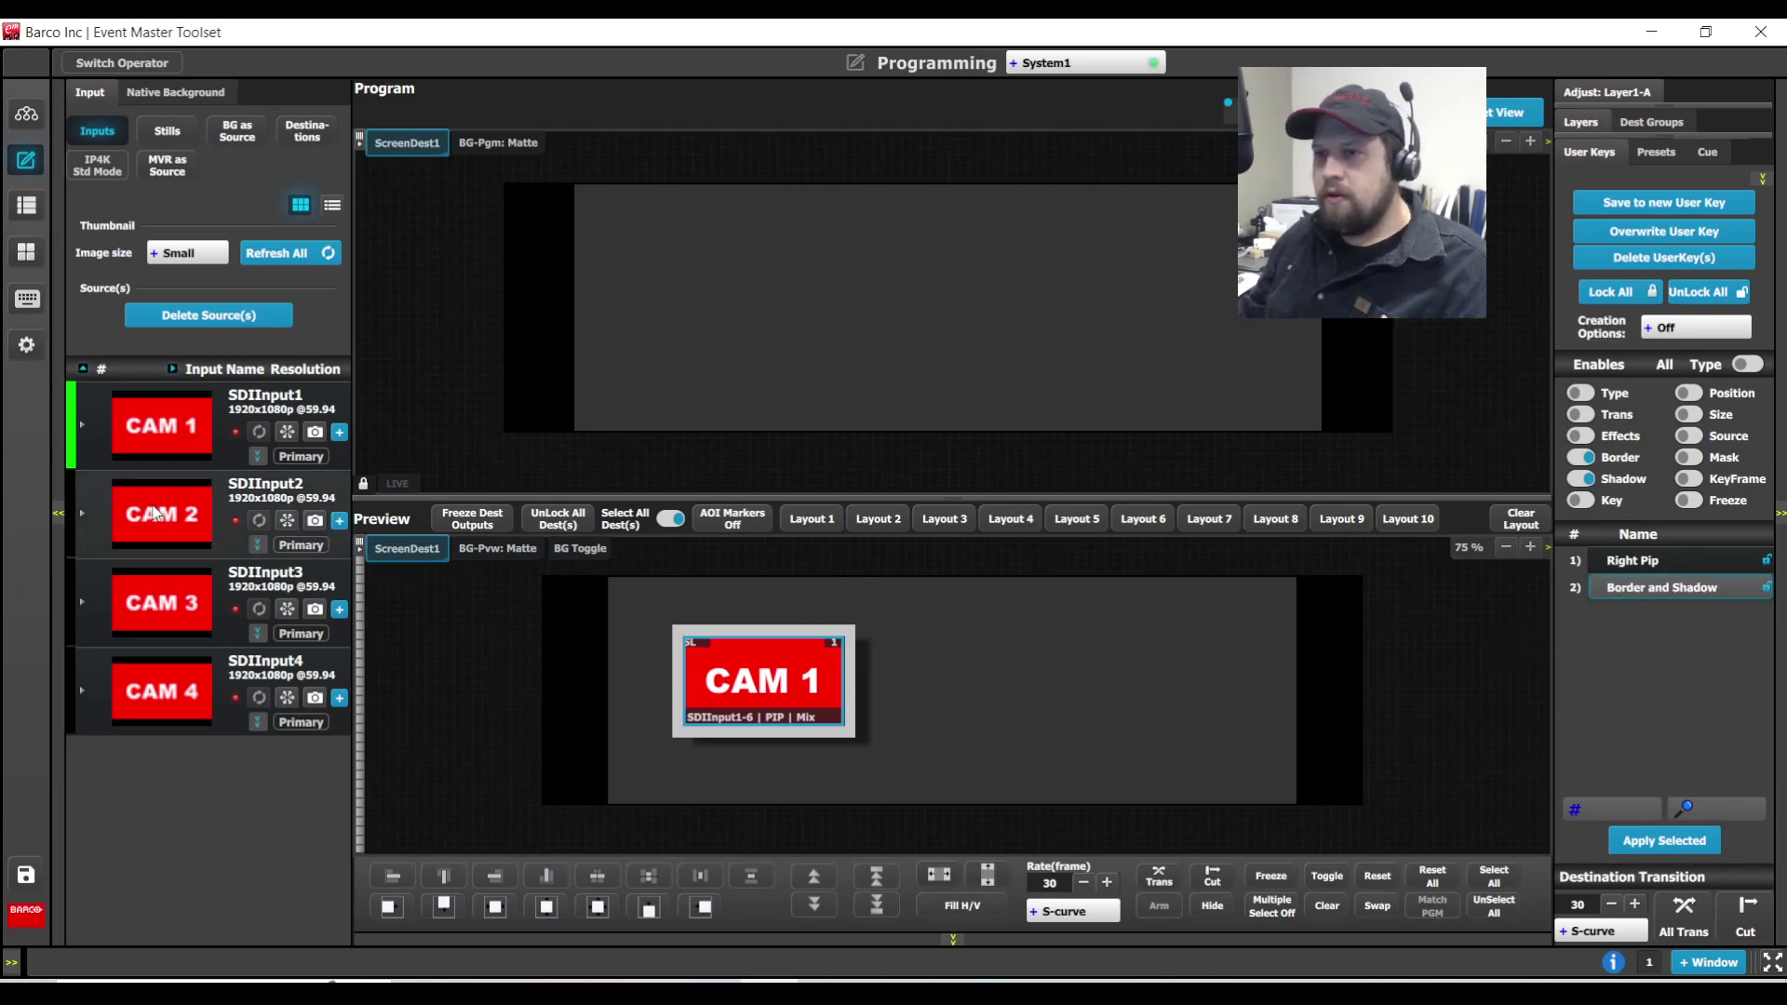
Add CAM 2 to Preview with the Border and Shadow key, then show the Configuration page
drag(156, 513, 1116, 651)
drag(1638, 590, 1210, 689)
drag(163, 603, 831, 585)
click(26, 114)
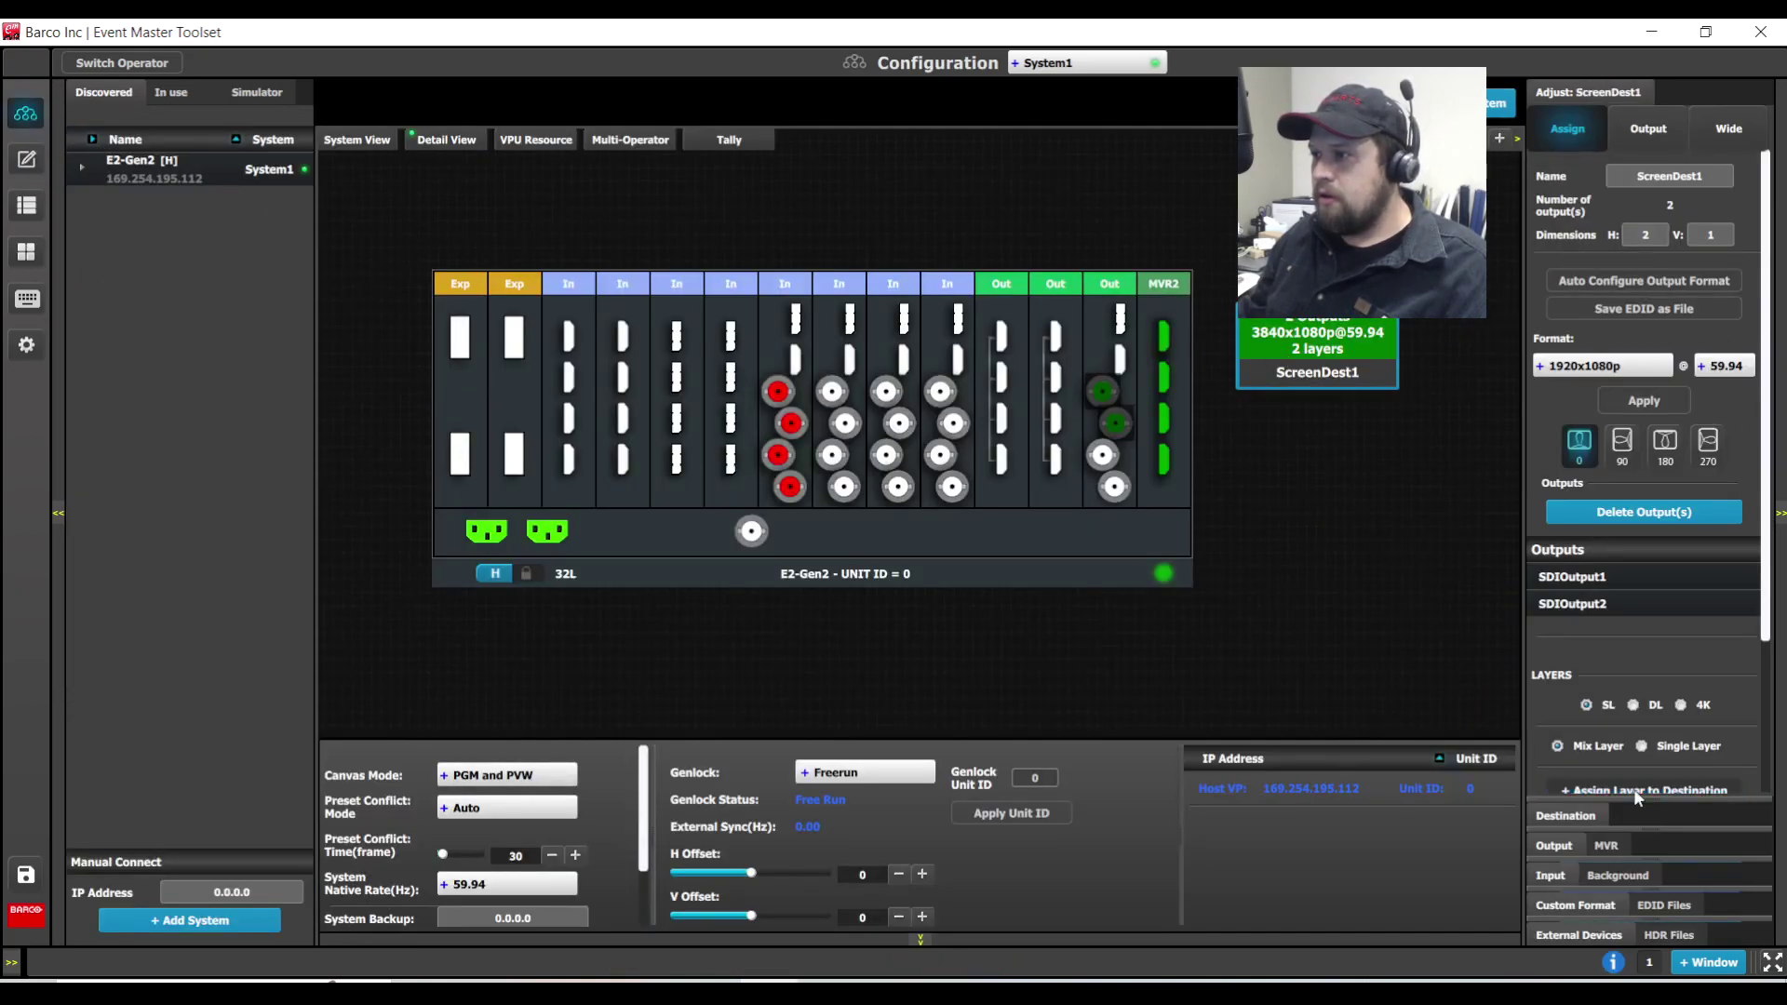
Back on Programming, add then remove CAM 3 and CAM 2 layers, and recentre CAM 1
click(26, 159)
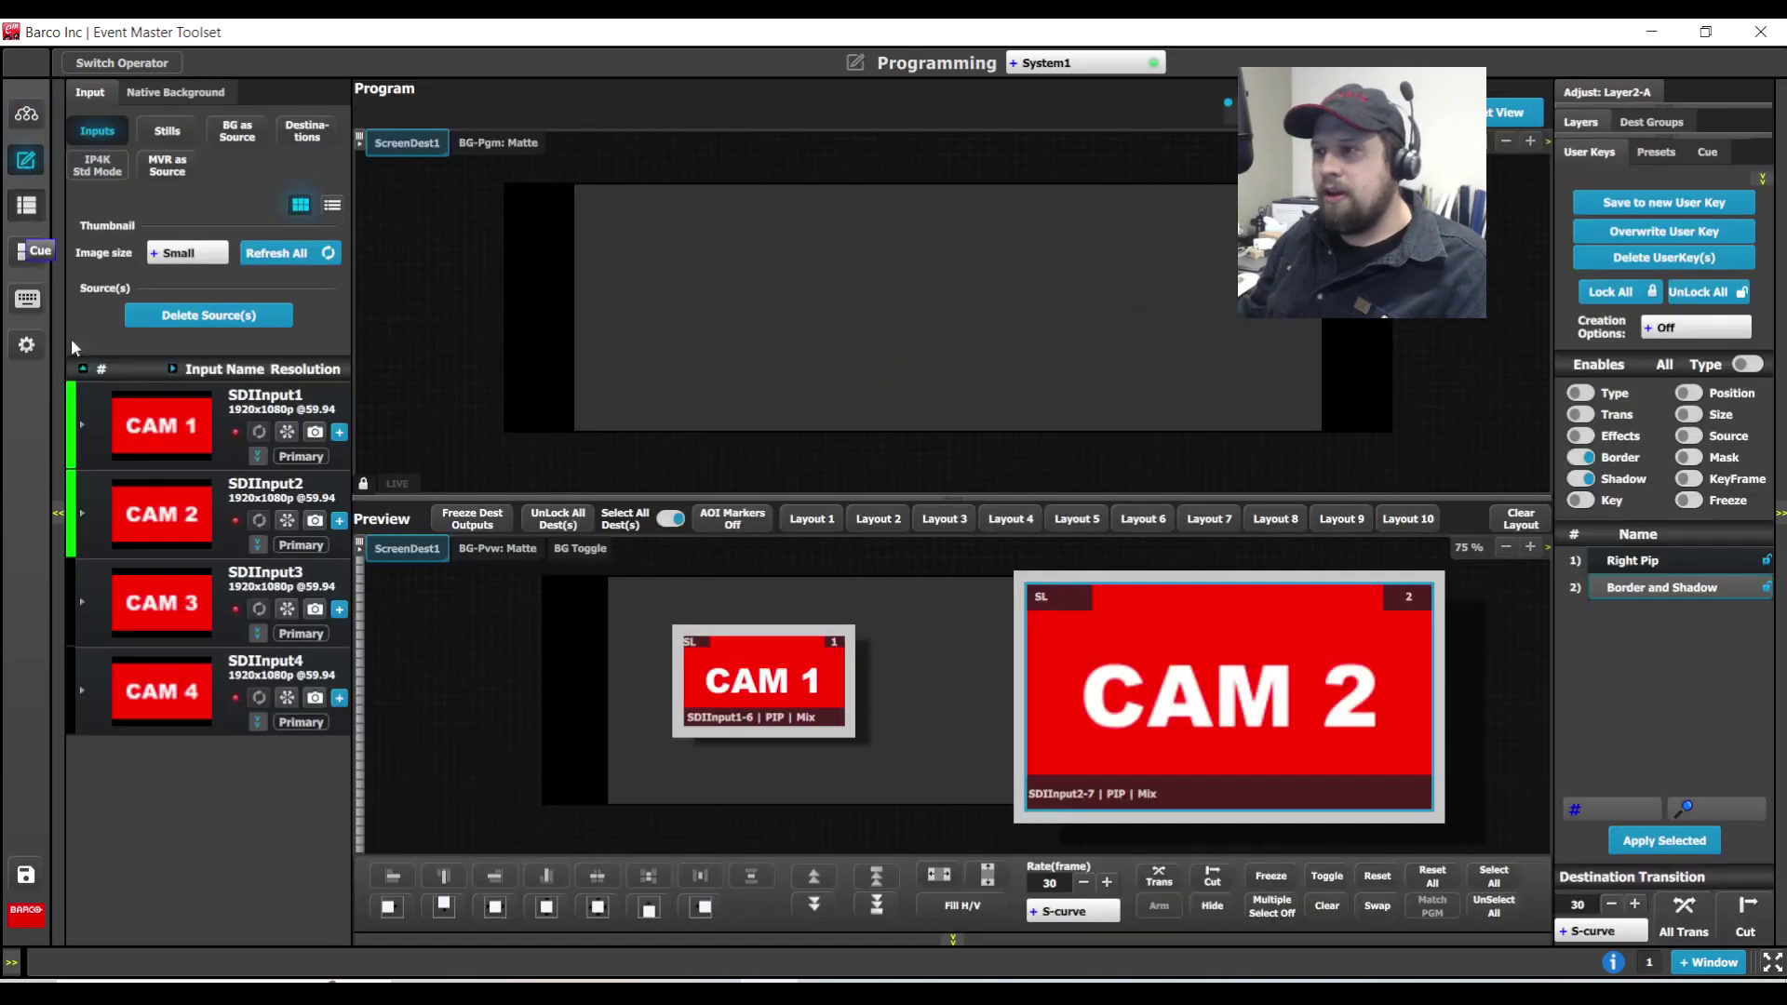
drag(162, 603, 963, 544)
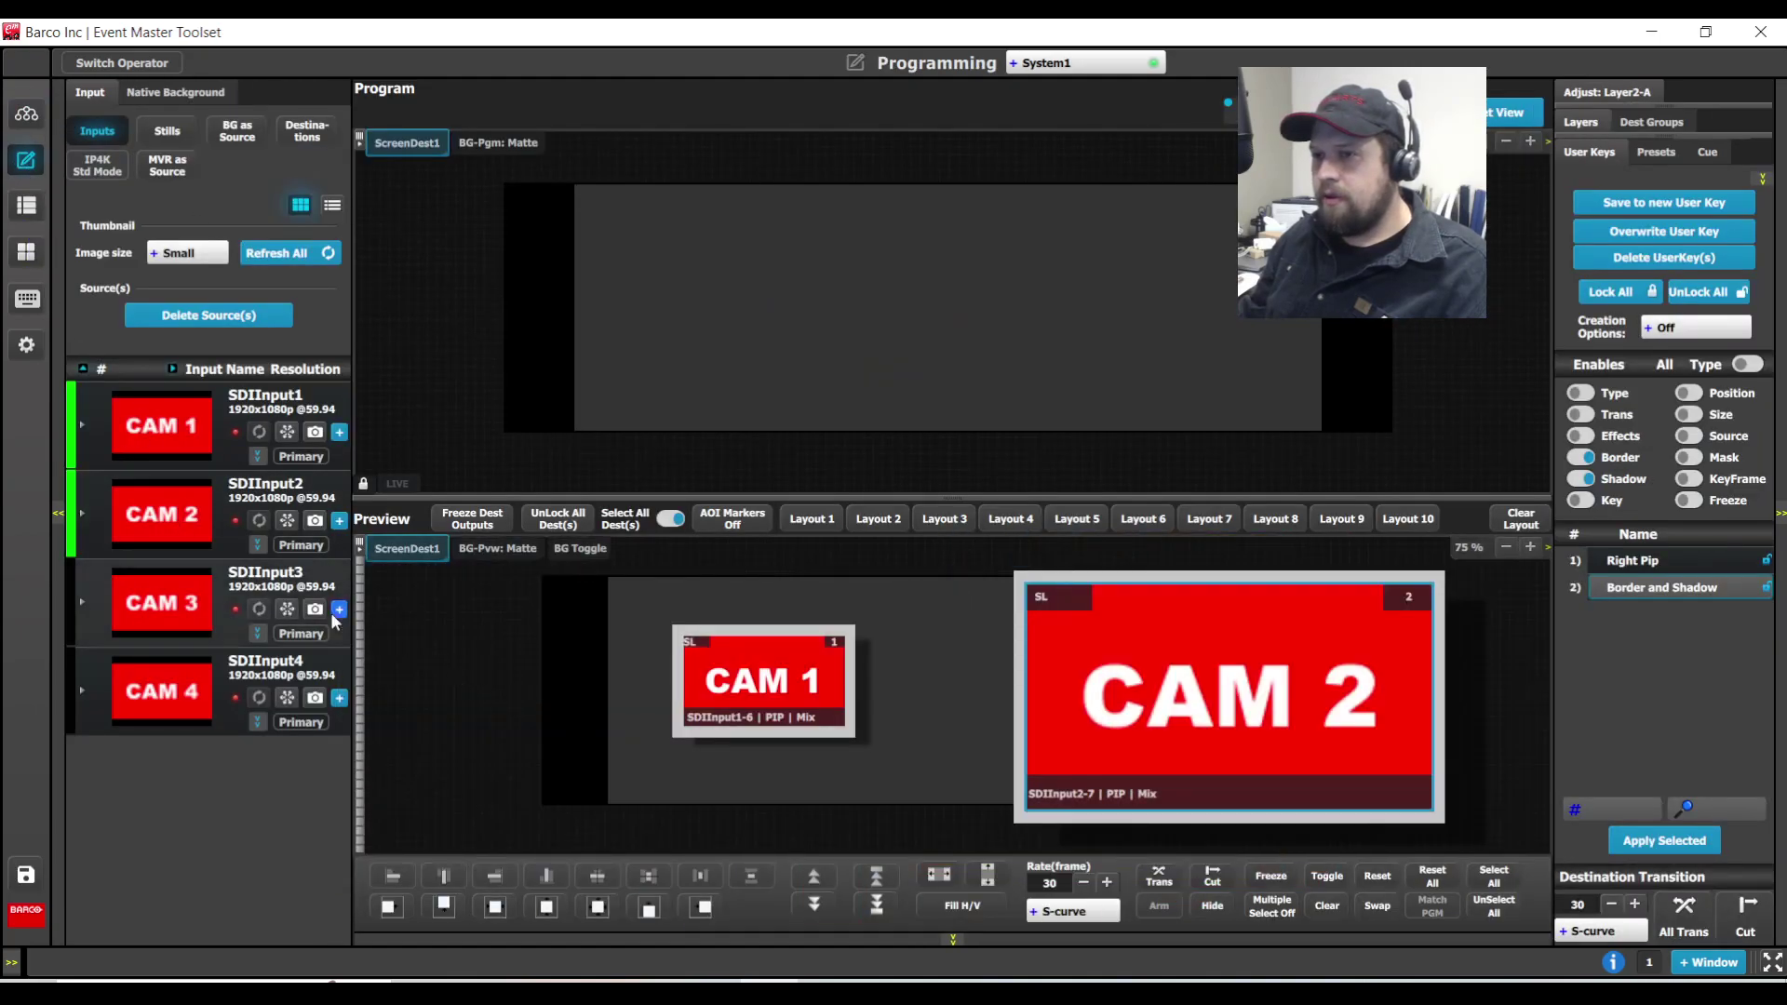
drag(163, 603, 1011, 684)
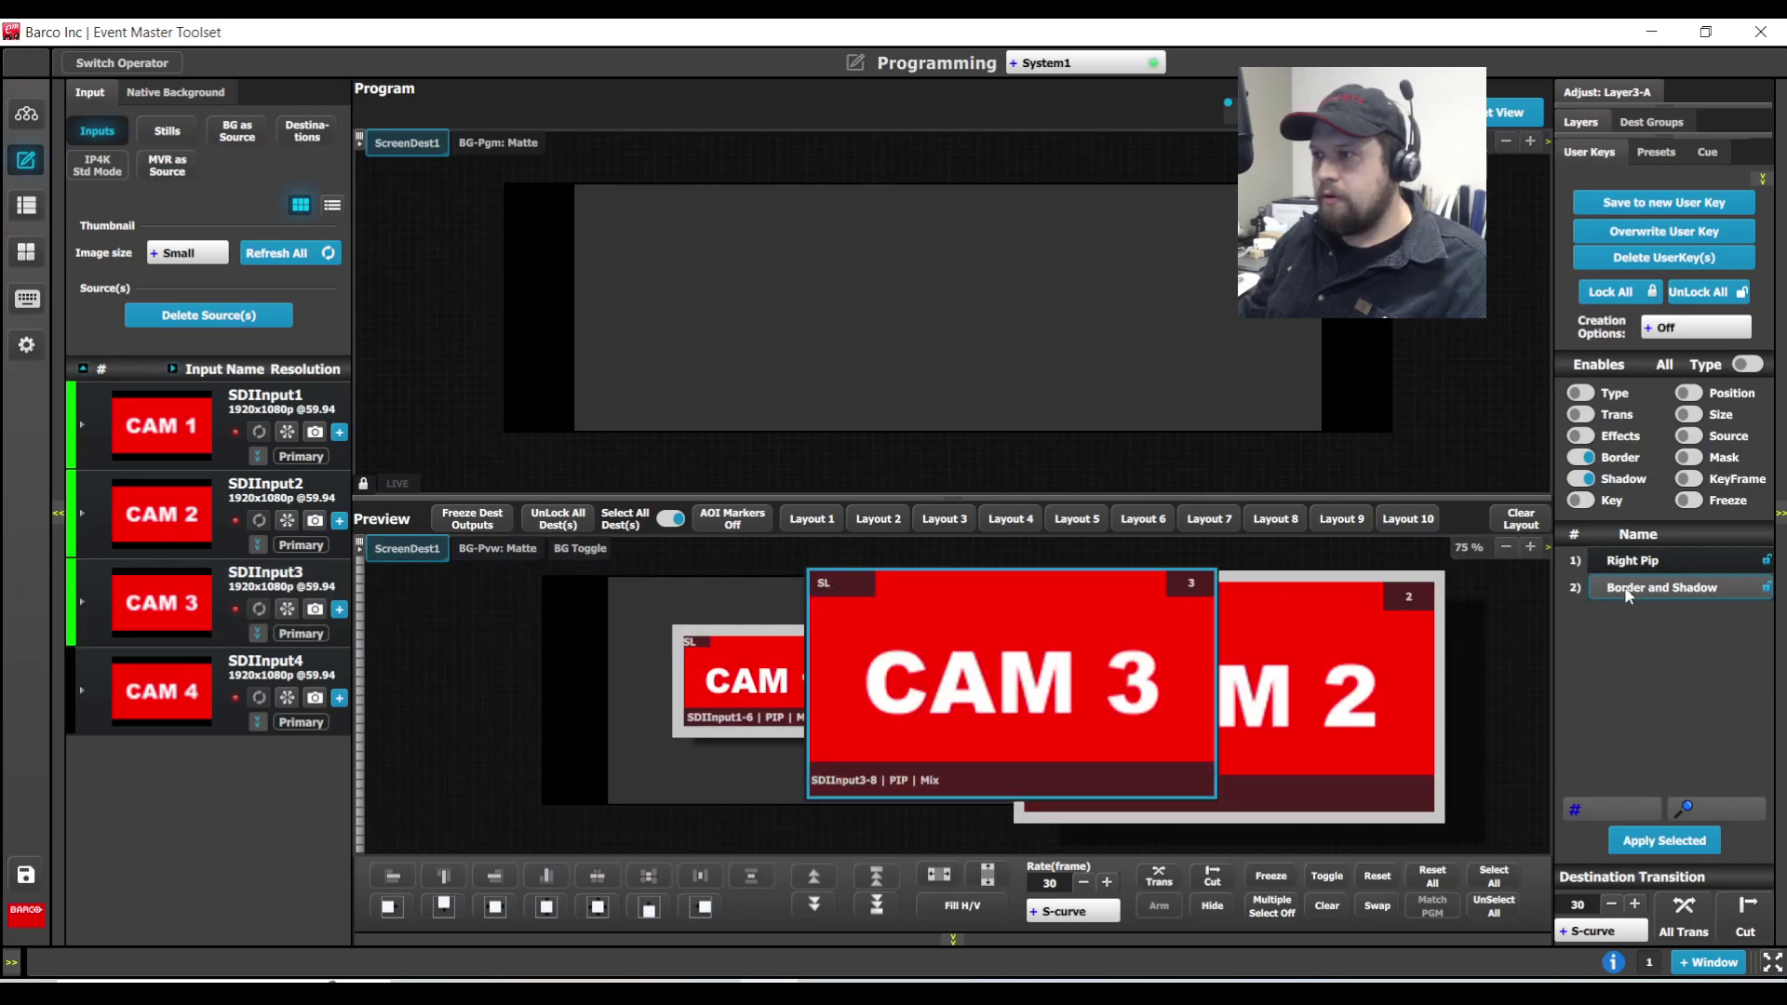
double_click(1627, 588)
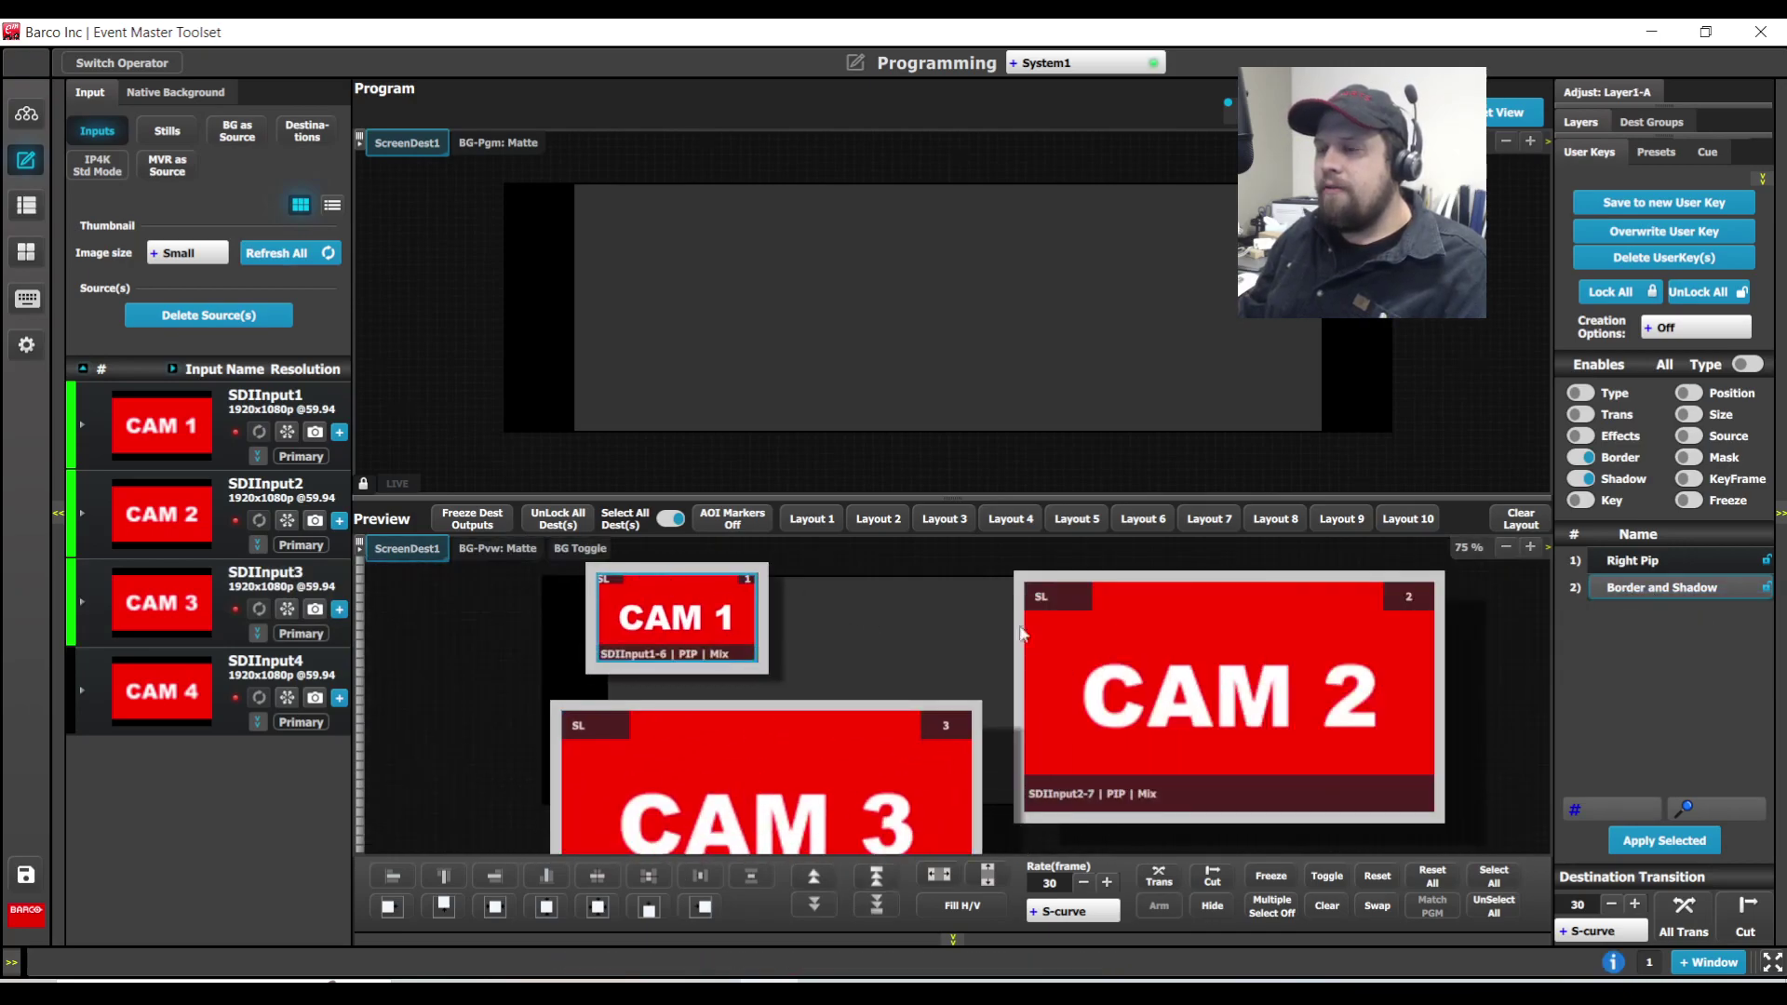
click(1022, 634)
click(1326, 905)
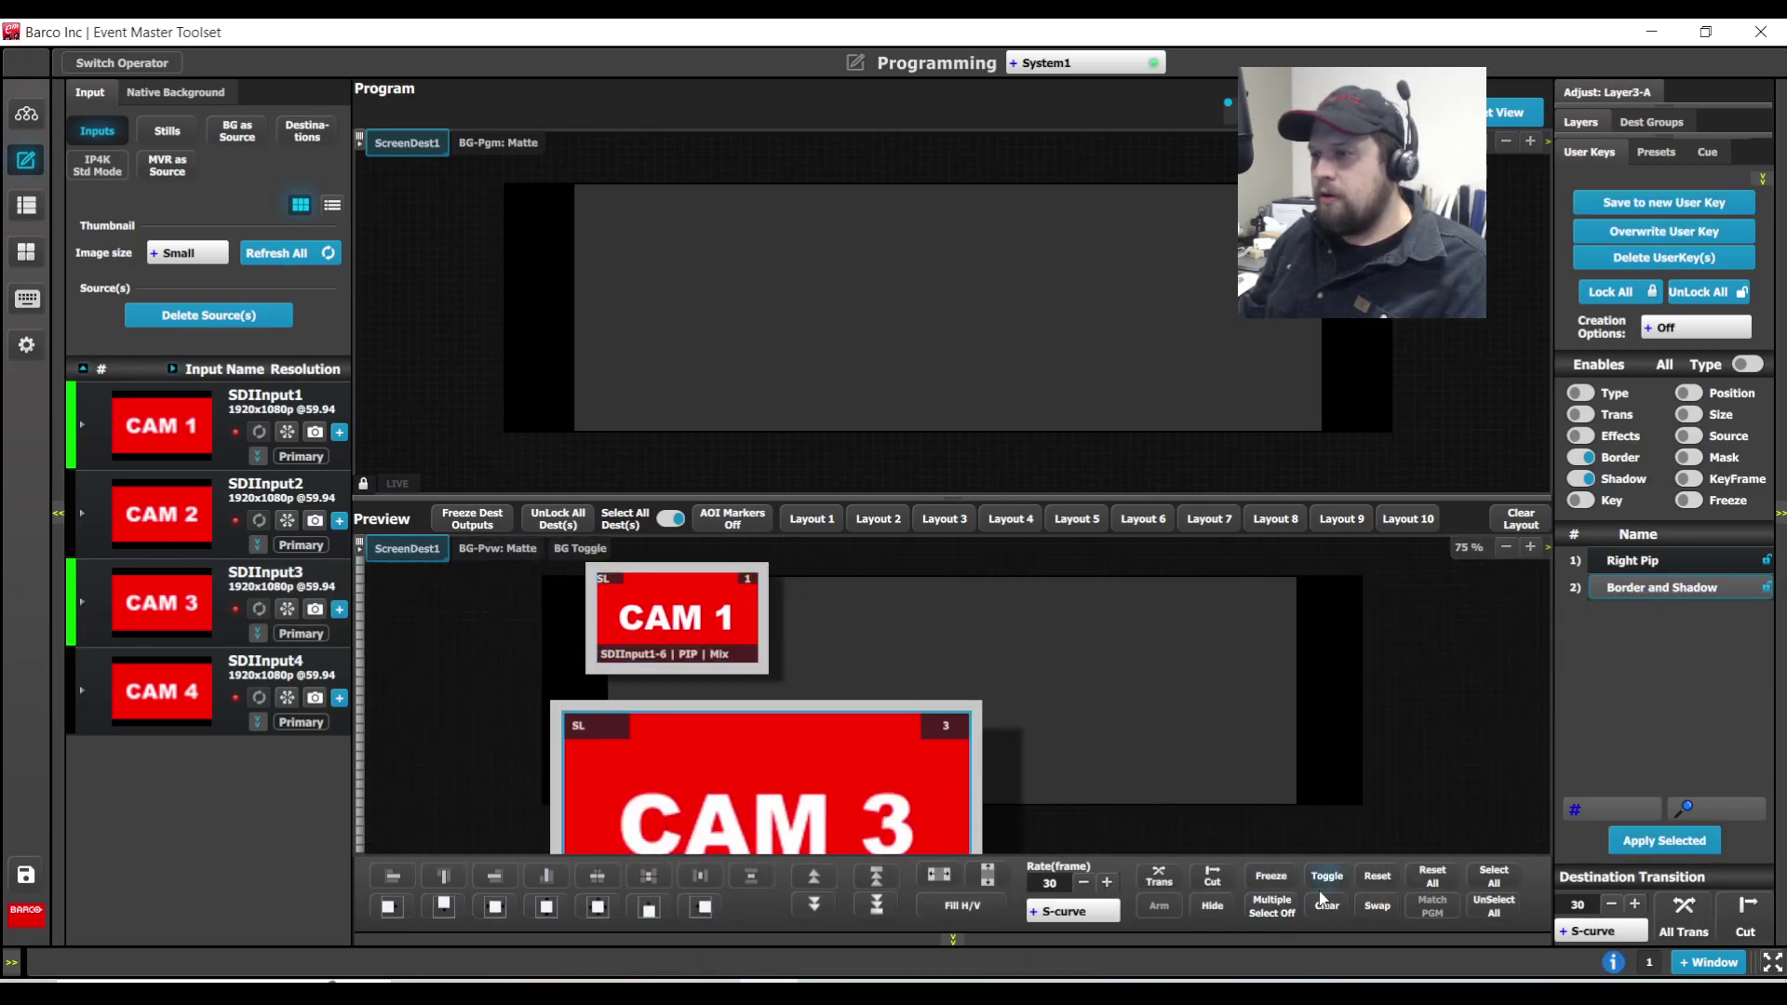
click(1325, 903)
drag(651, 644, 796, 716)
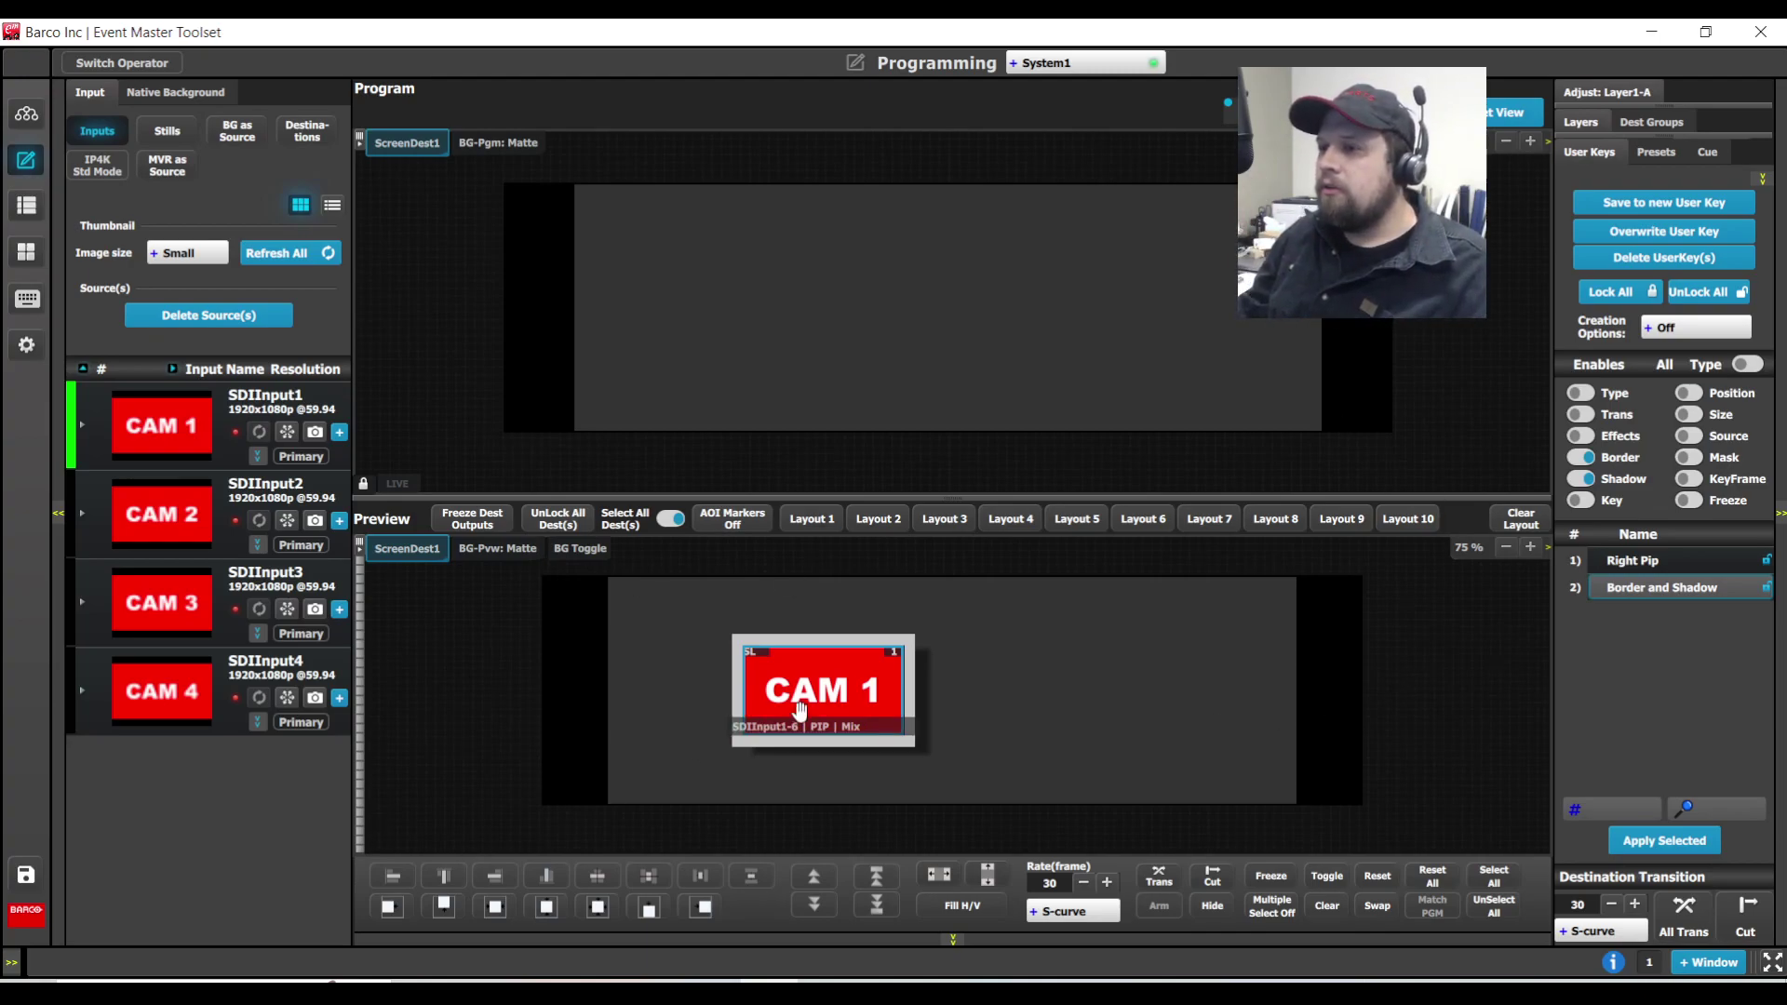
drag(798, 710, 759, 693)
Turn off CAM 1's shadow and set its border type to Off
click(1615, 92)
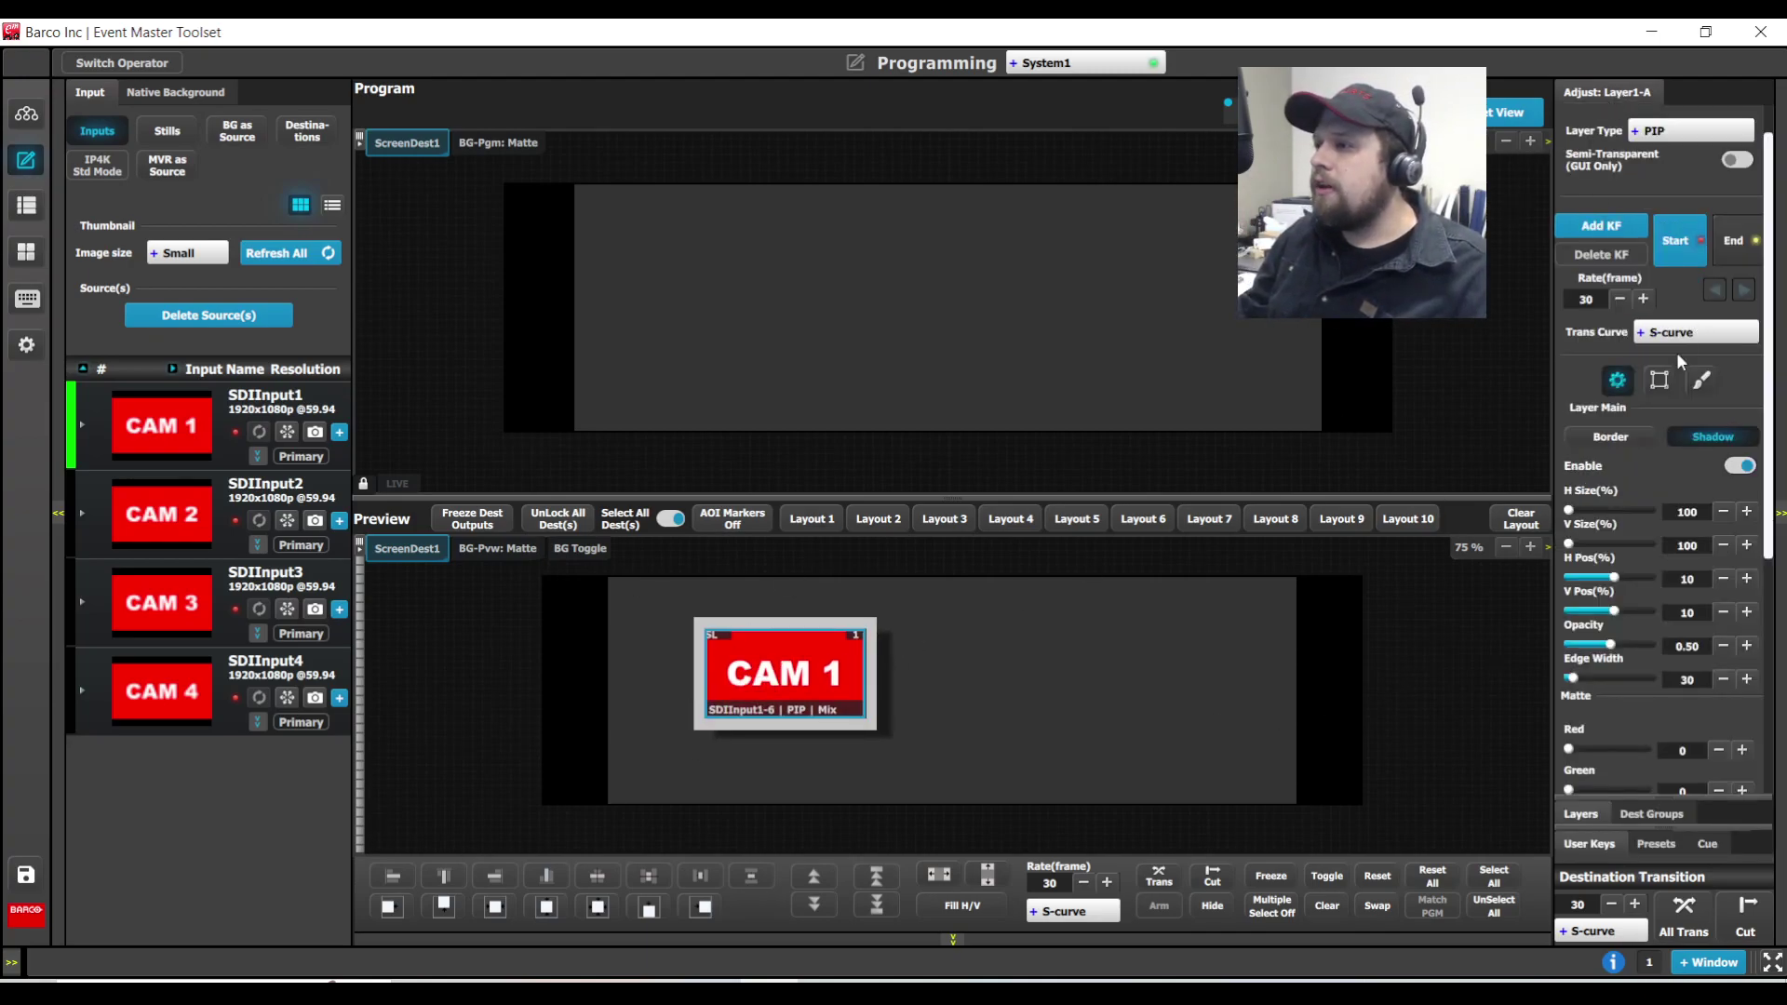
click(1740, 467)
click(1610, 436)
click(1698, 467)
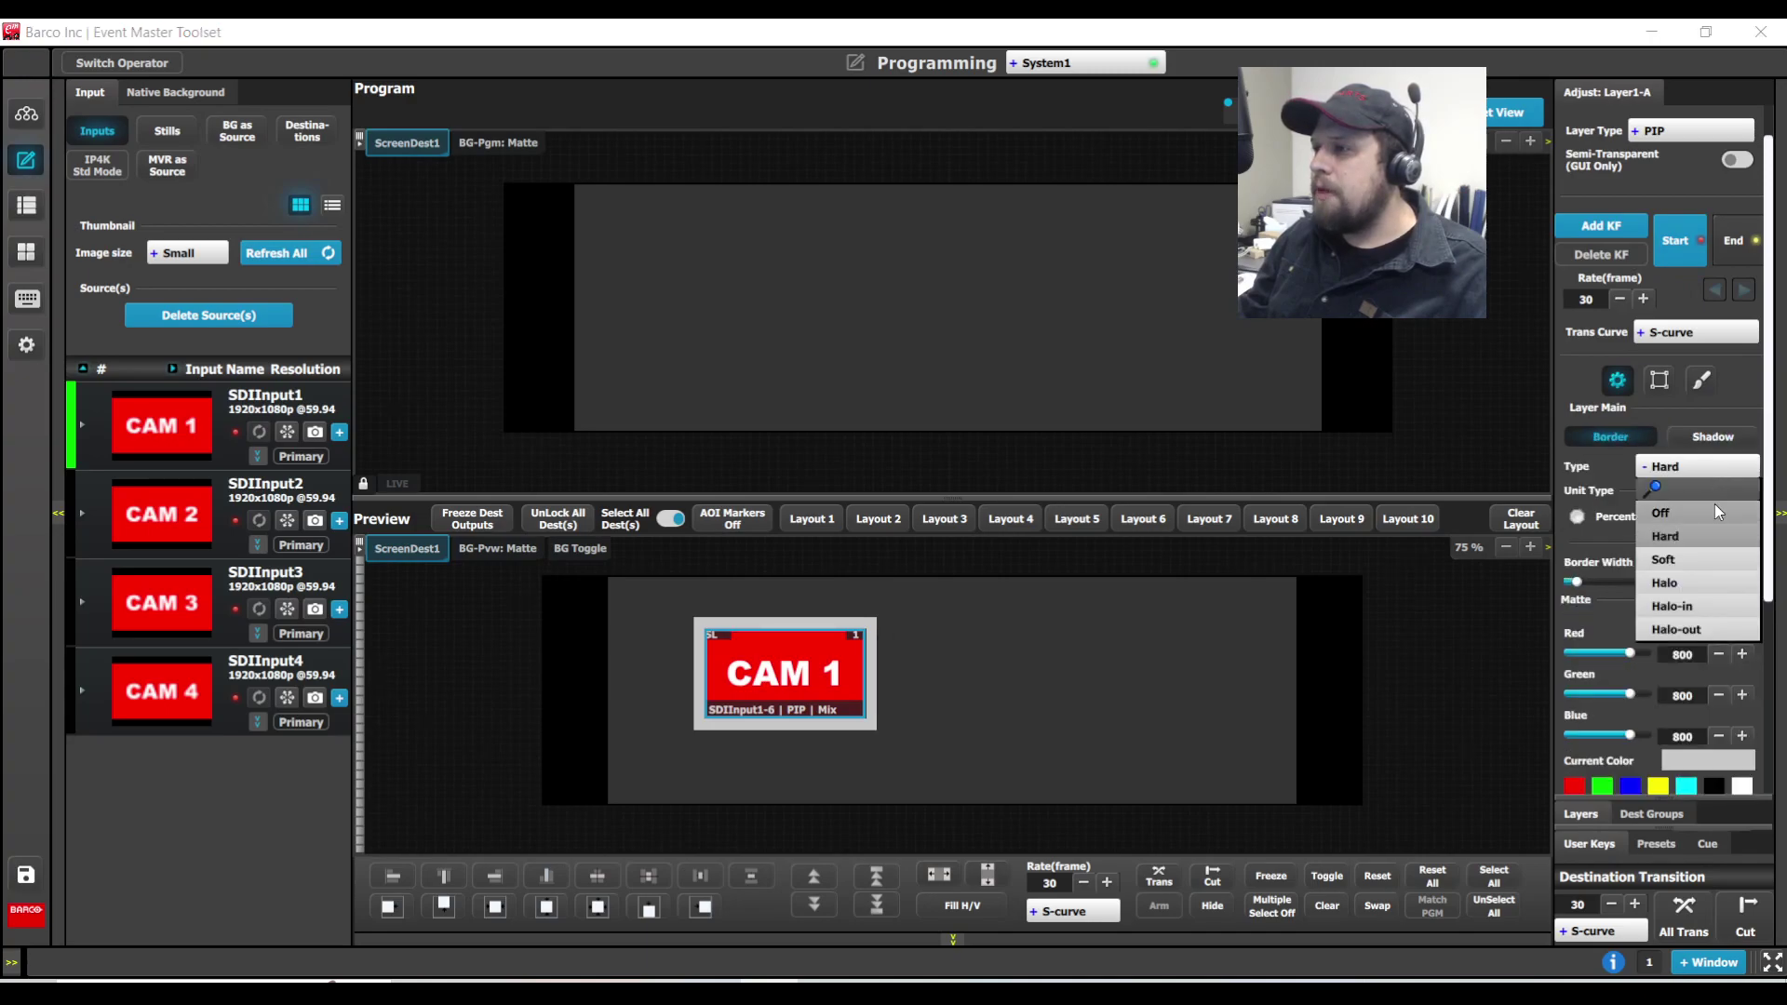
click(1717, 511)
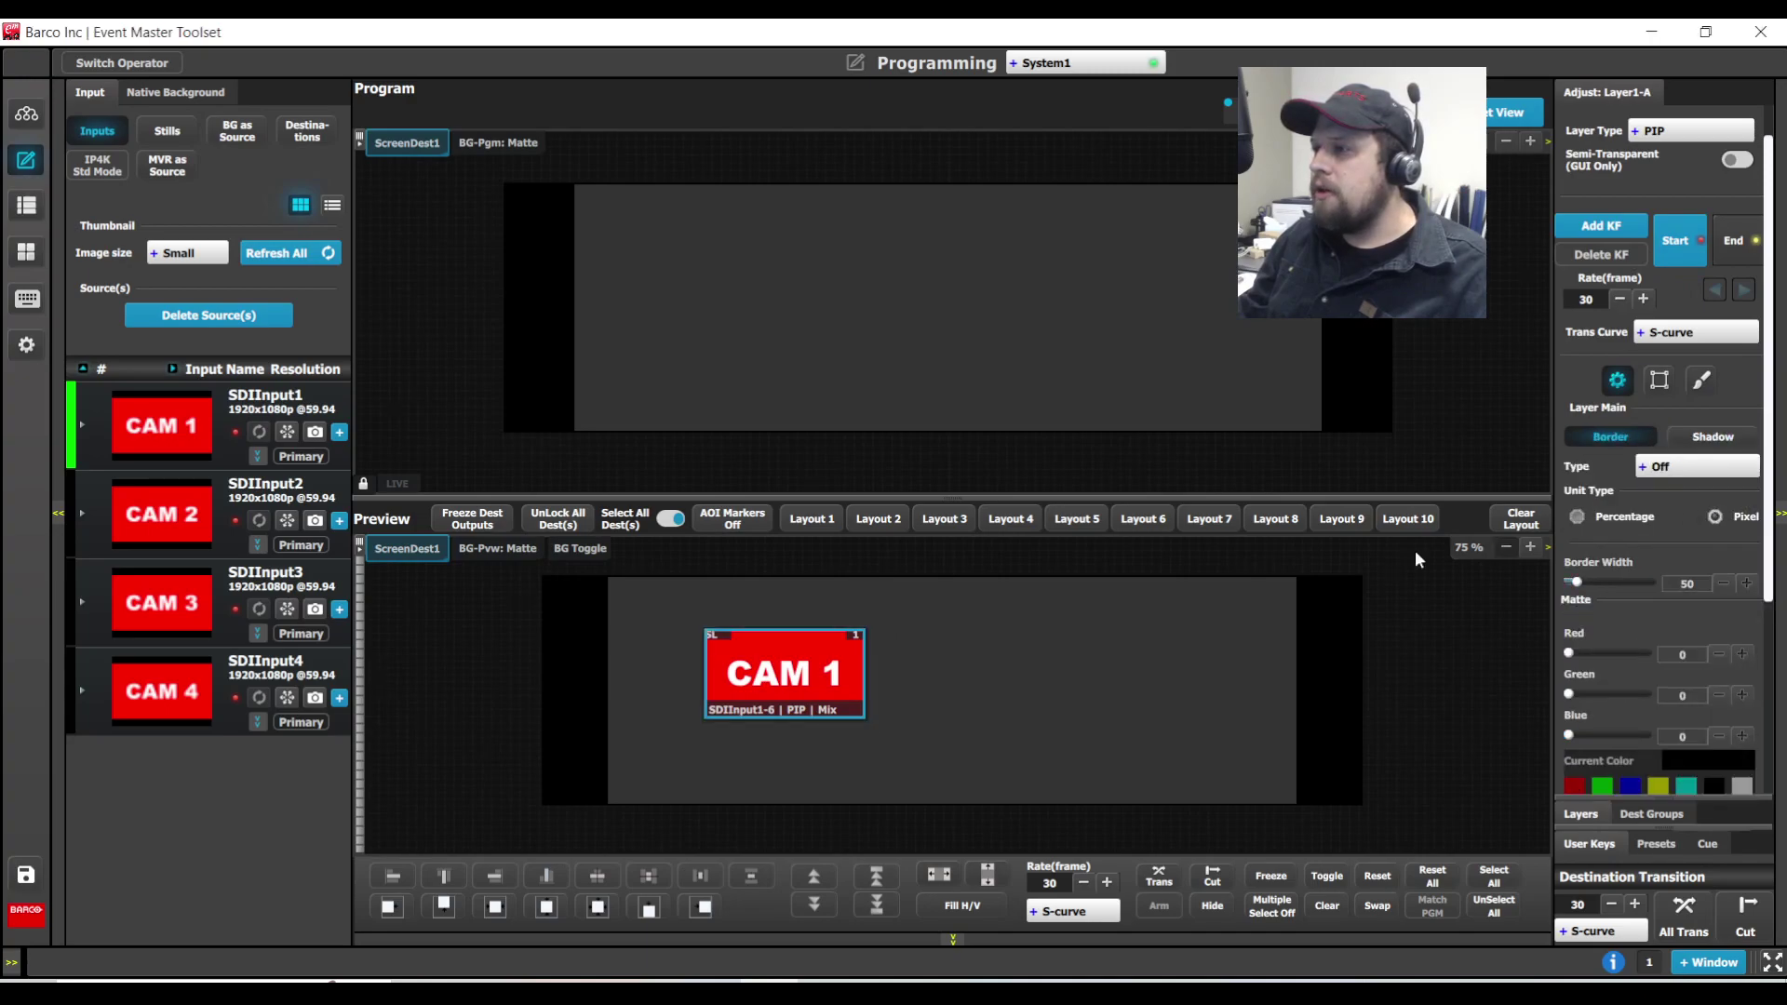
Save CAM 1's plain look as user key 'No border no shadow' and expand CAM 1's sources
click(1589, 843)
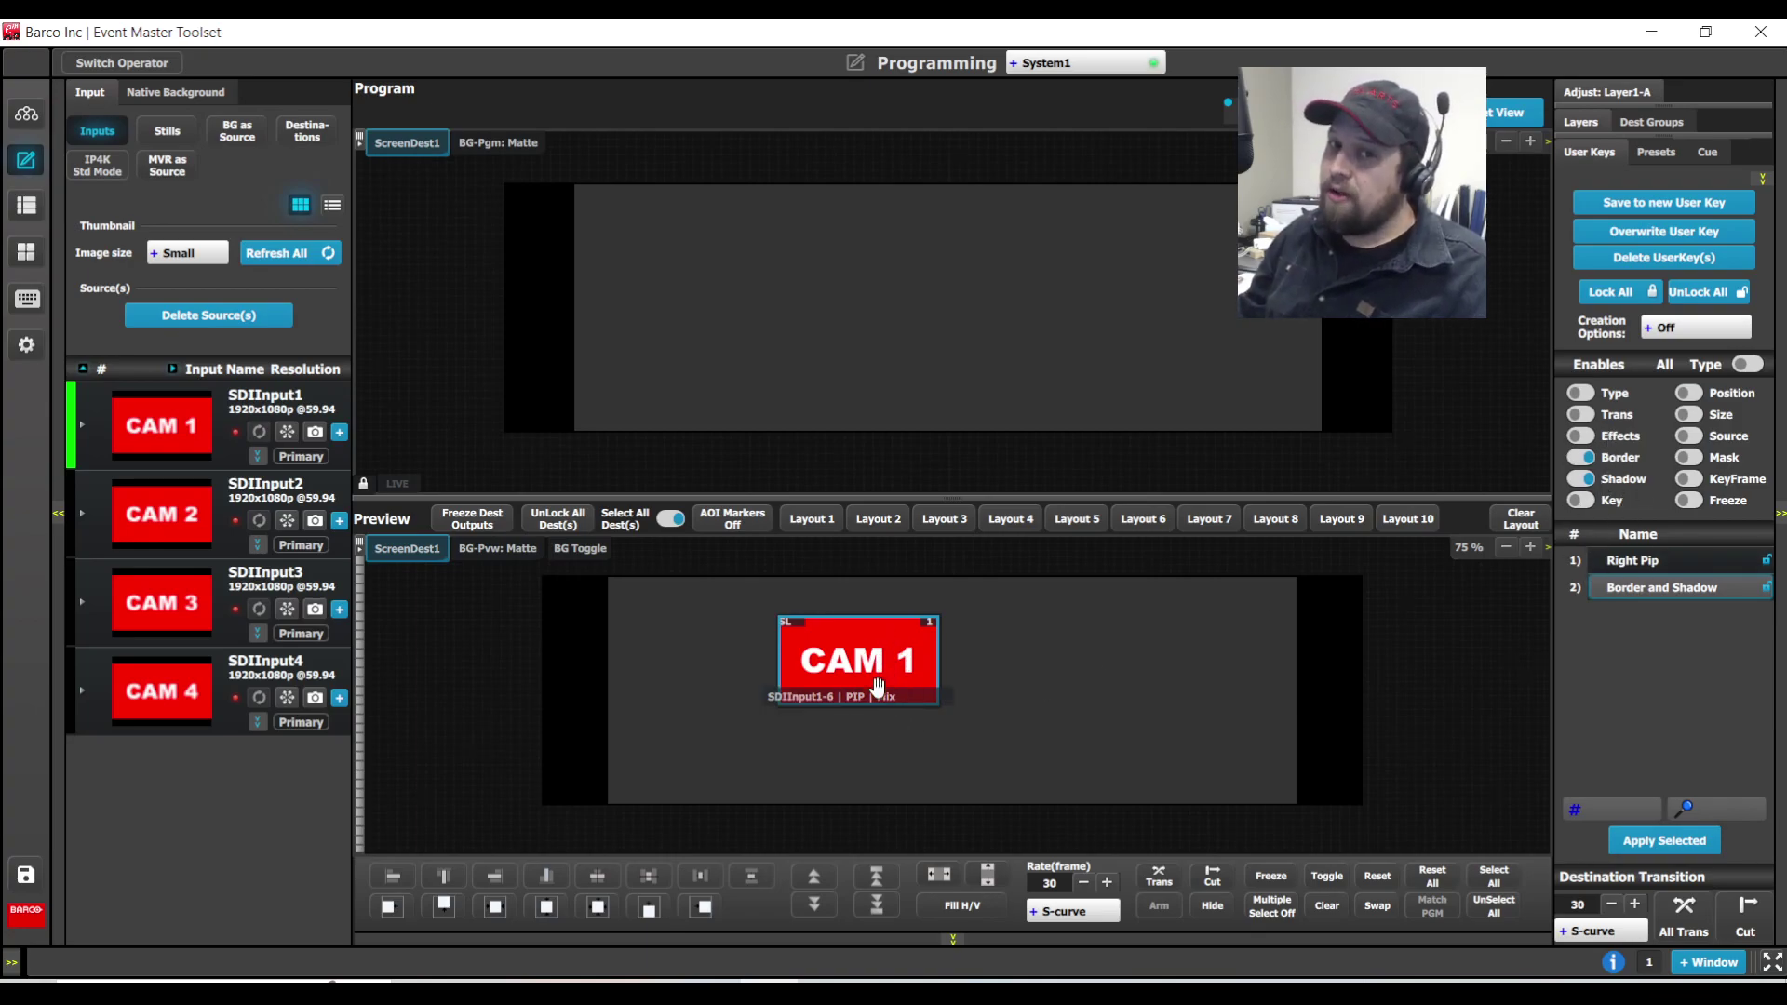
click(1645, 205)
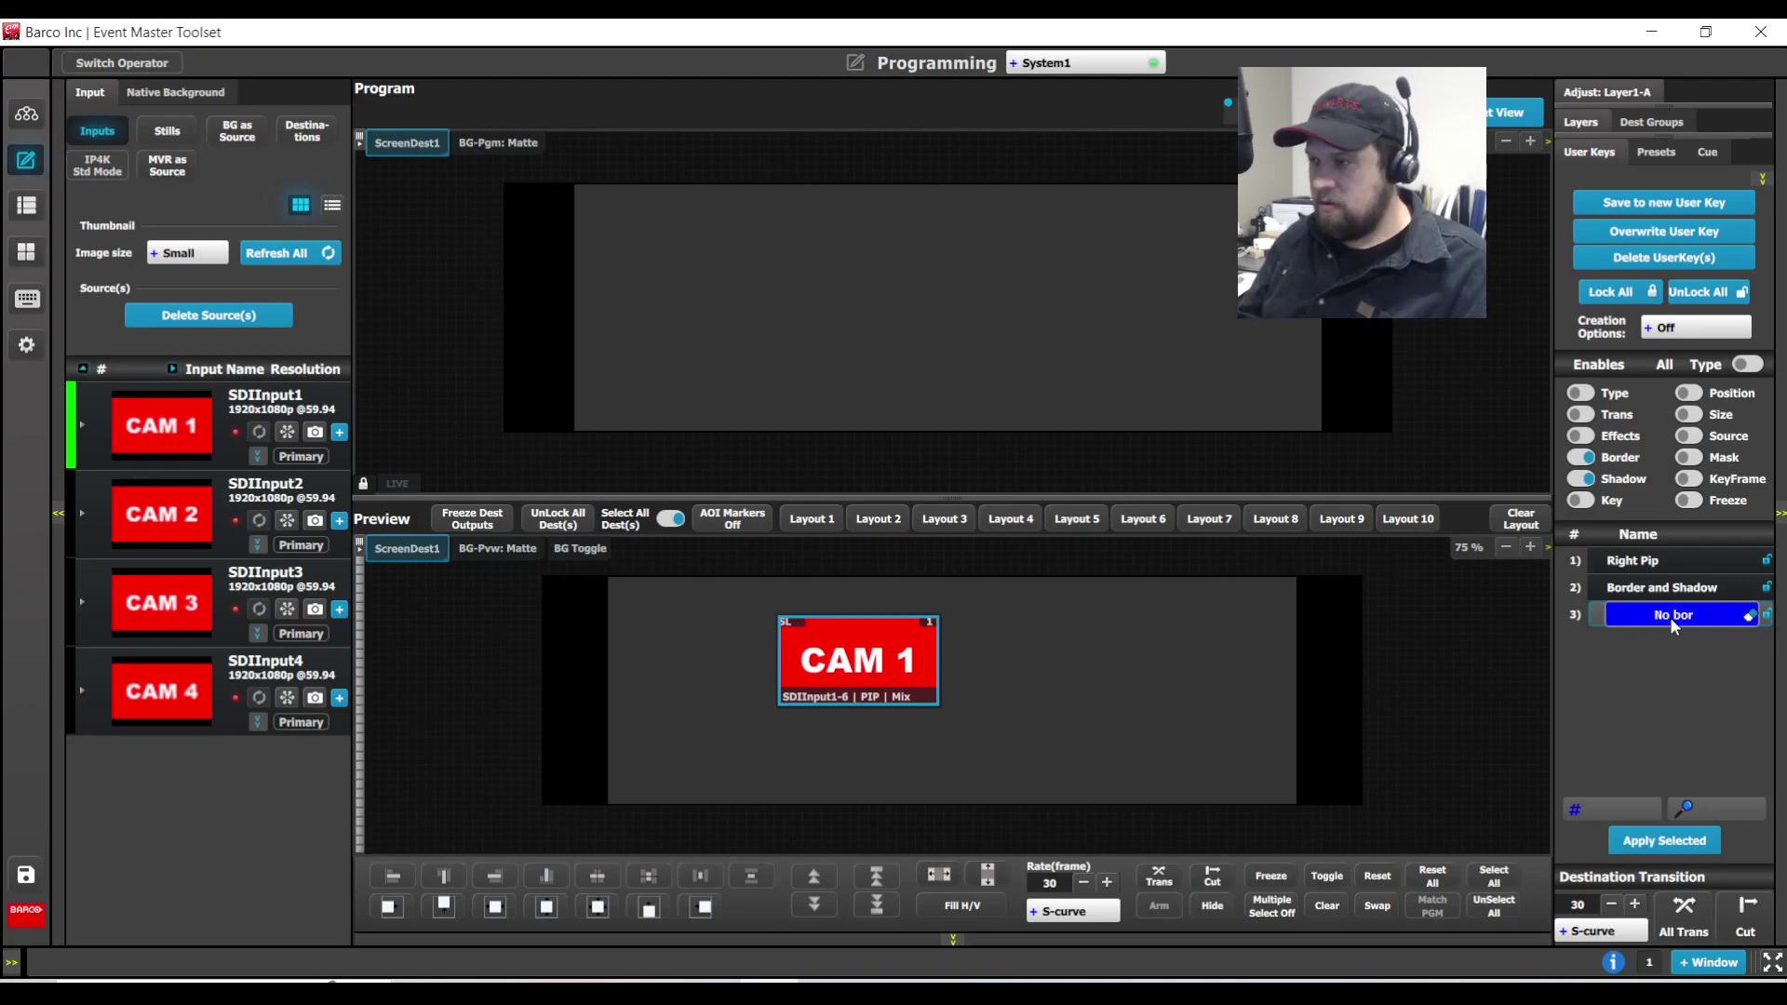
text(adow)
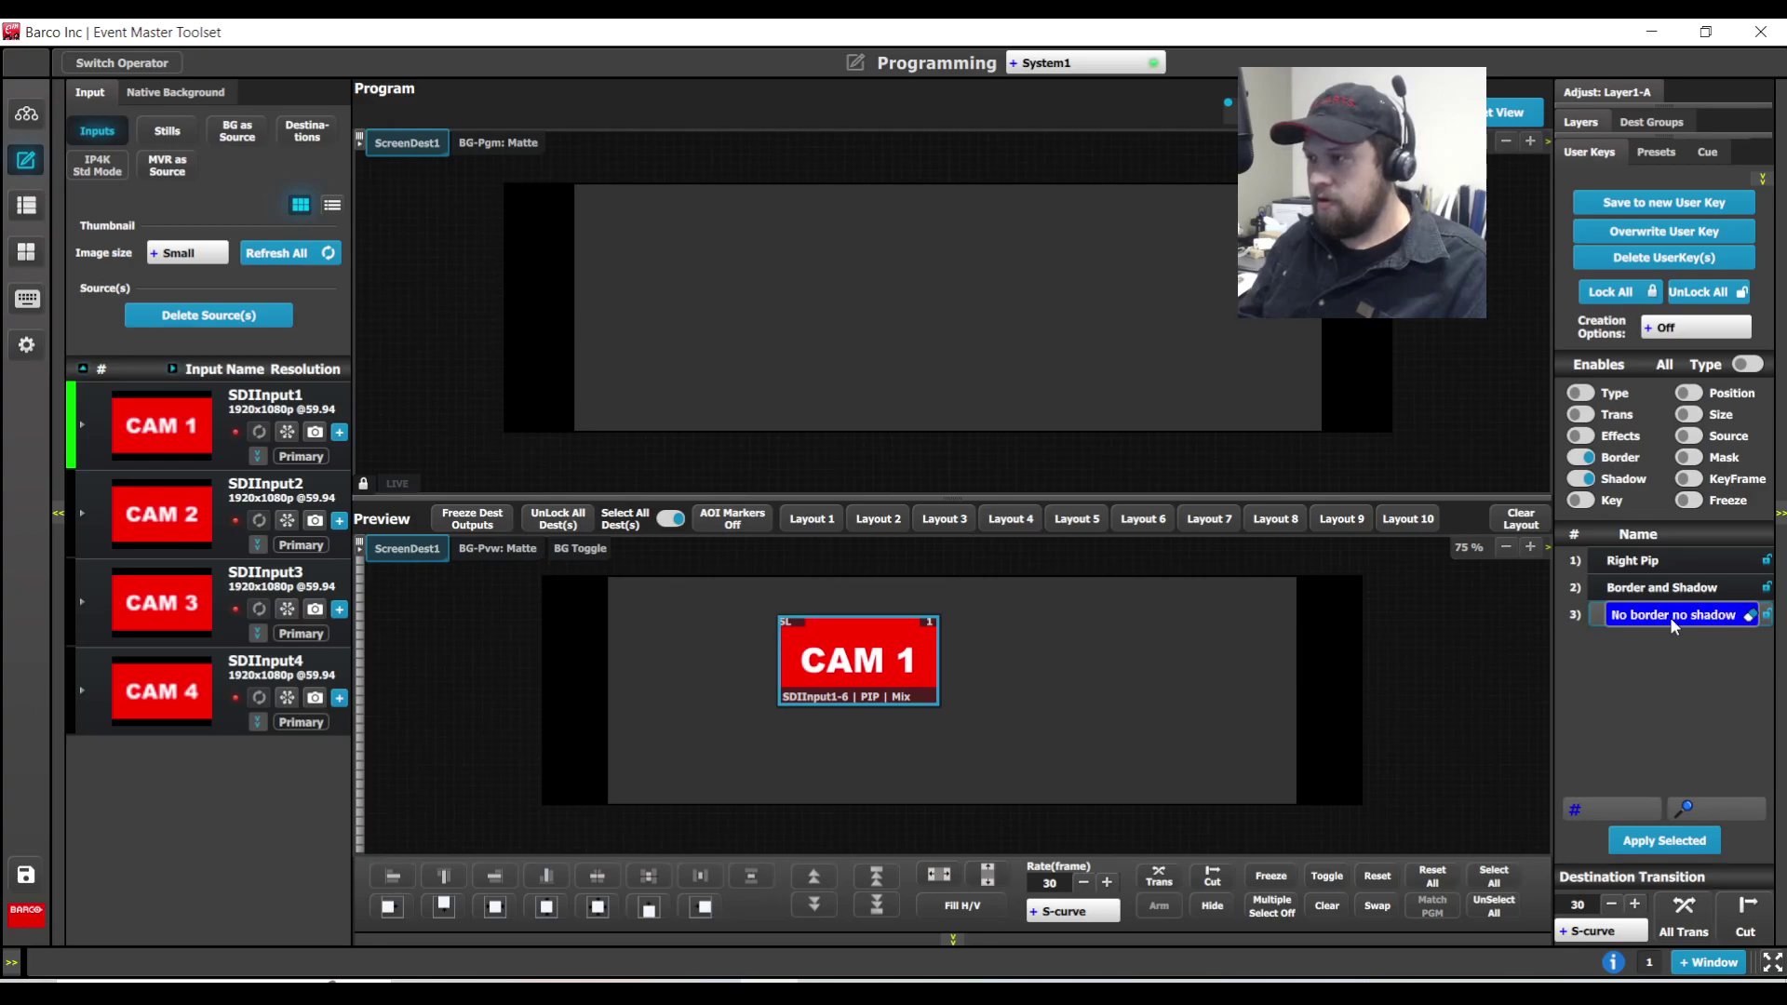
key(Return)
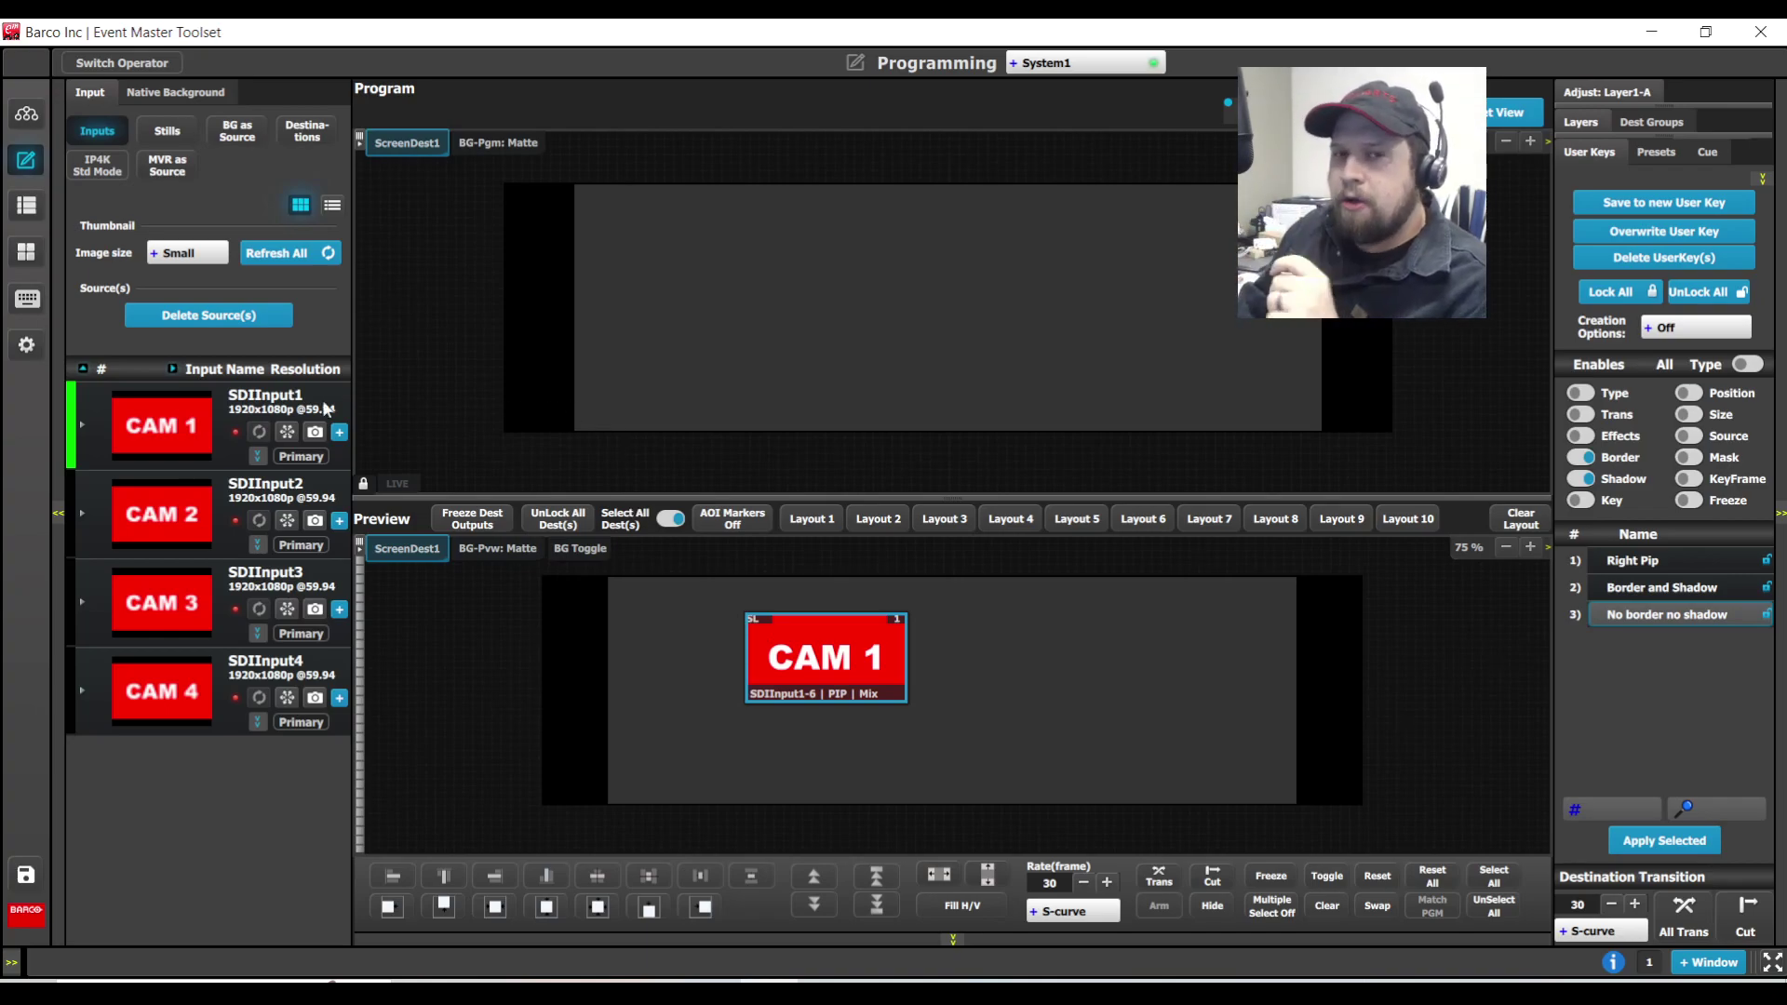
click(87, 430)
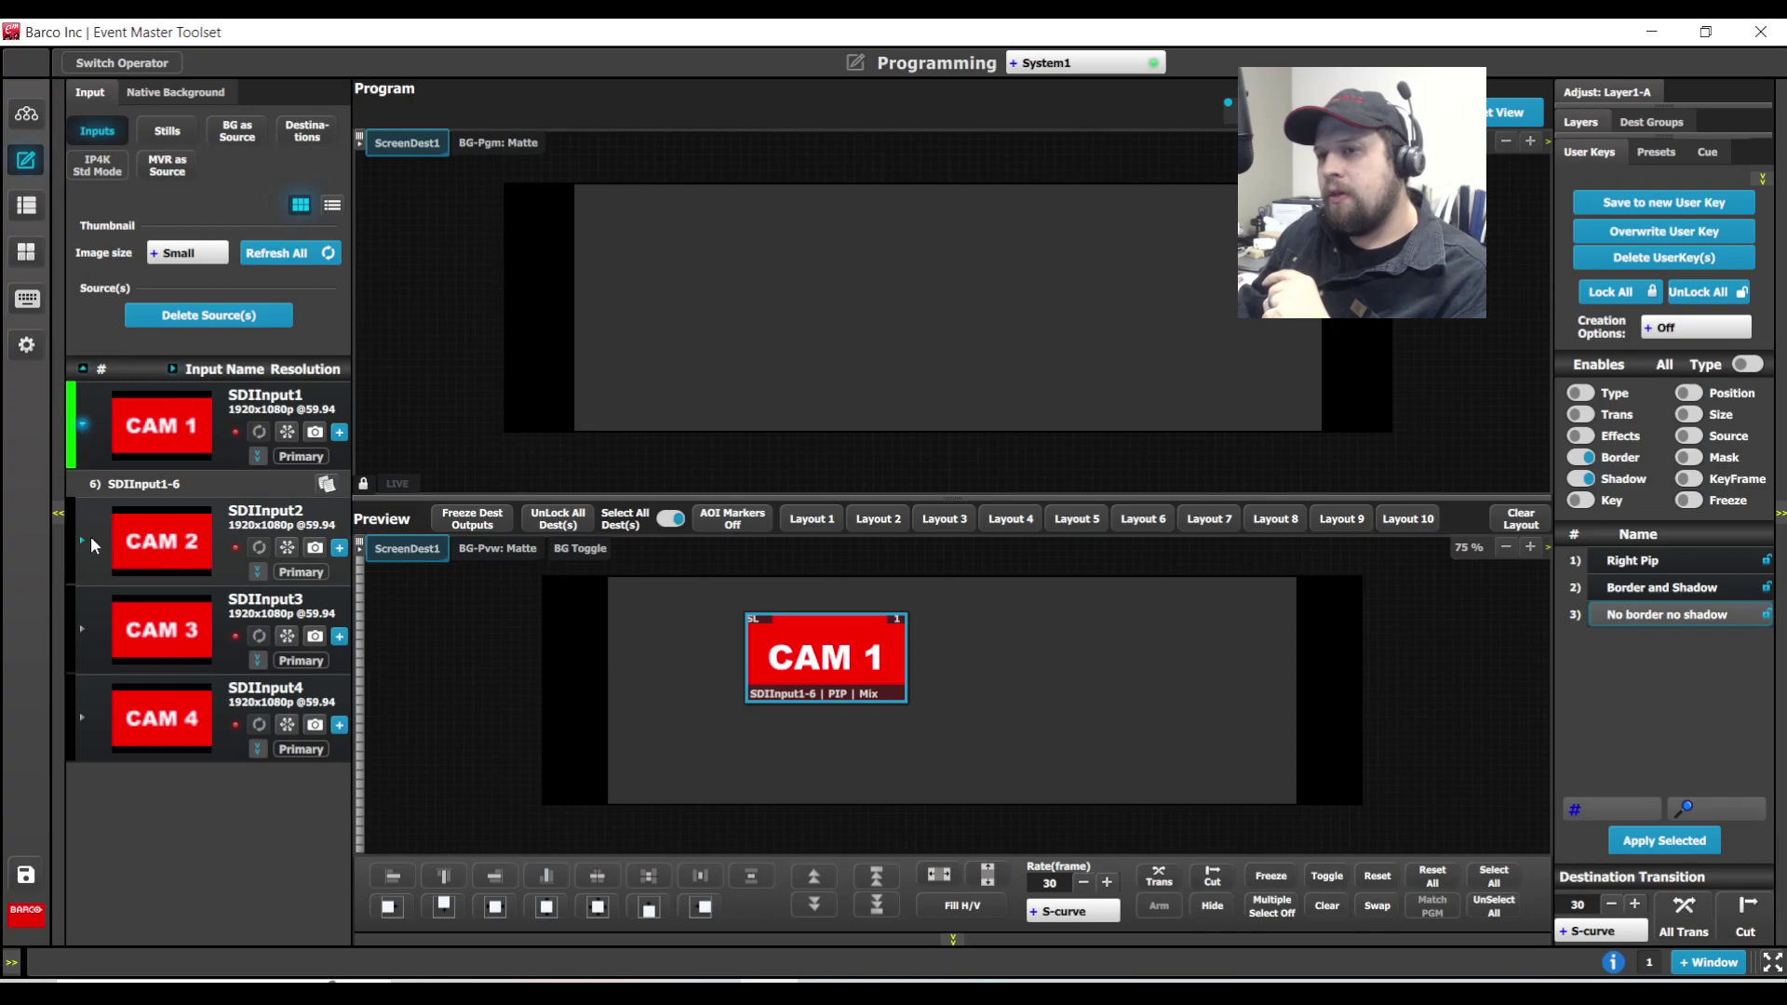
Expand the CAM 2, CAM 3 and CAM 4 inputs and add source SDIInput1-10 to CAM 1
click(91, 537)
click(95, 663)
click(82, 771)
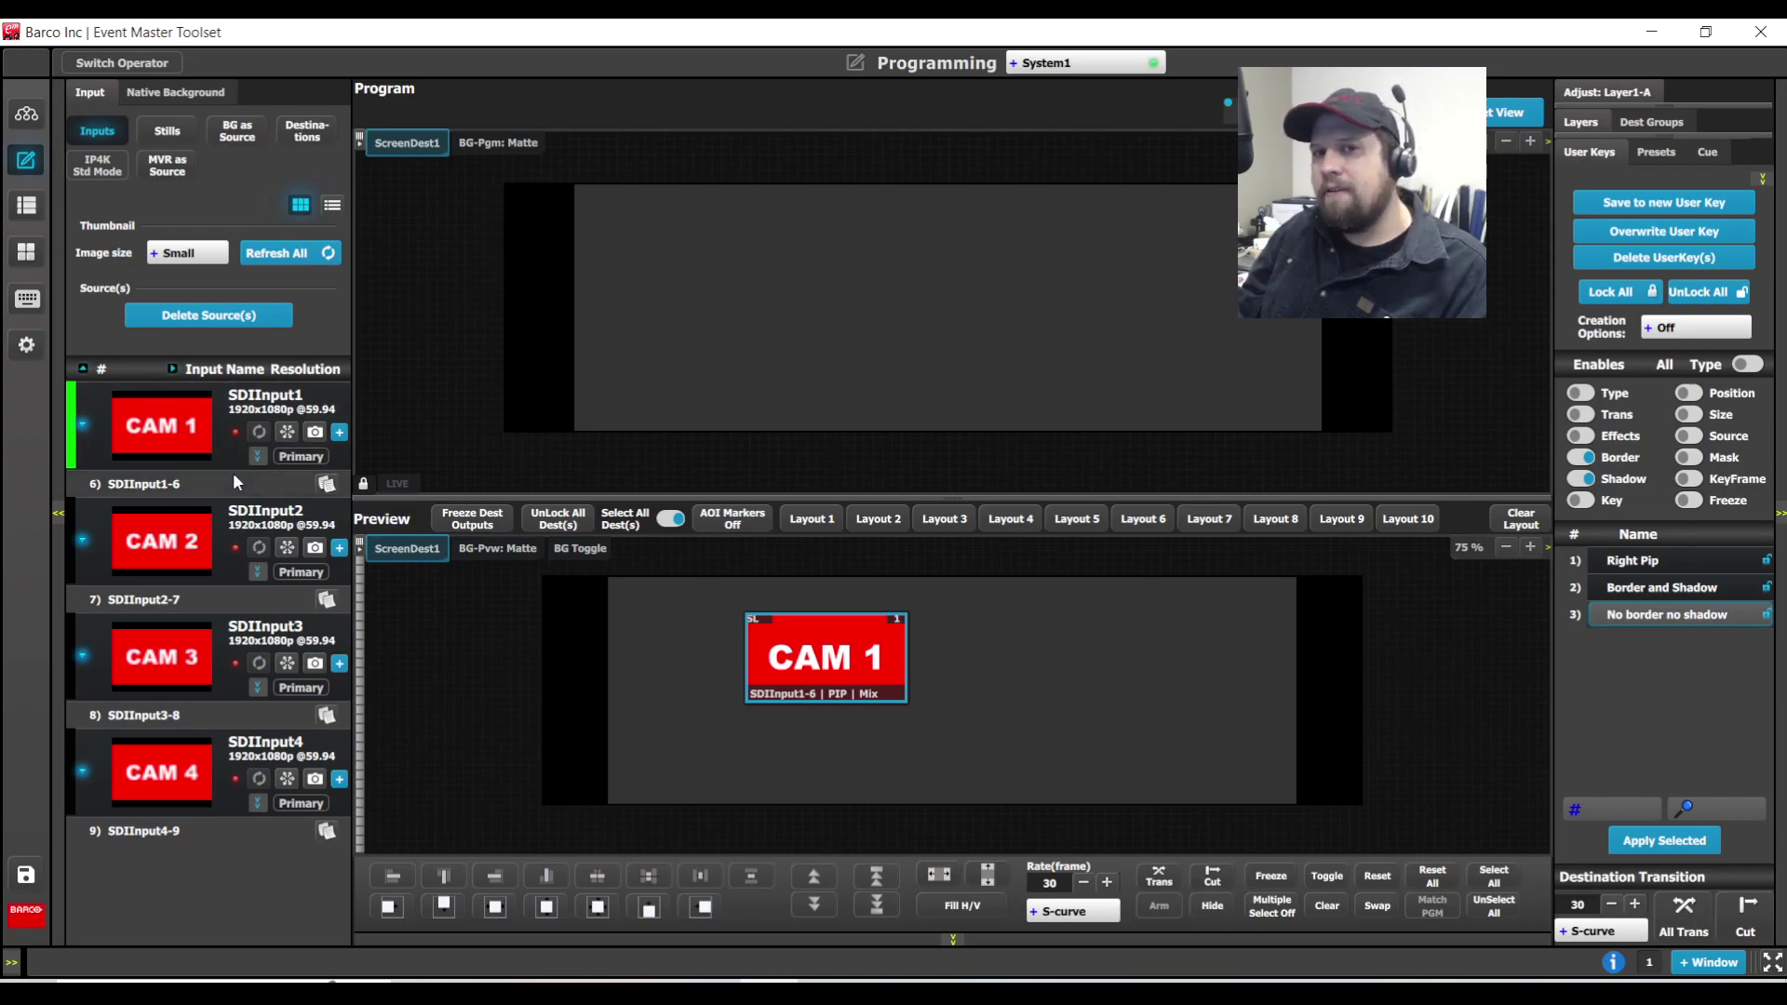
click(315, 433)
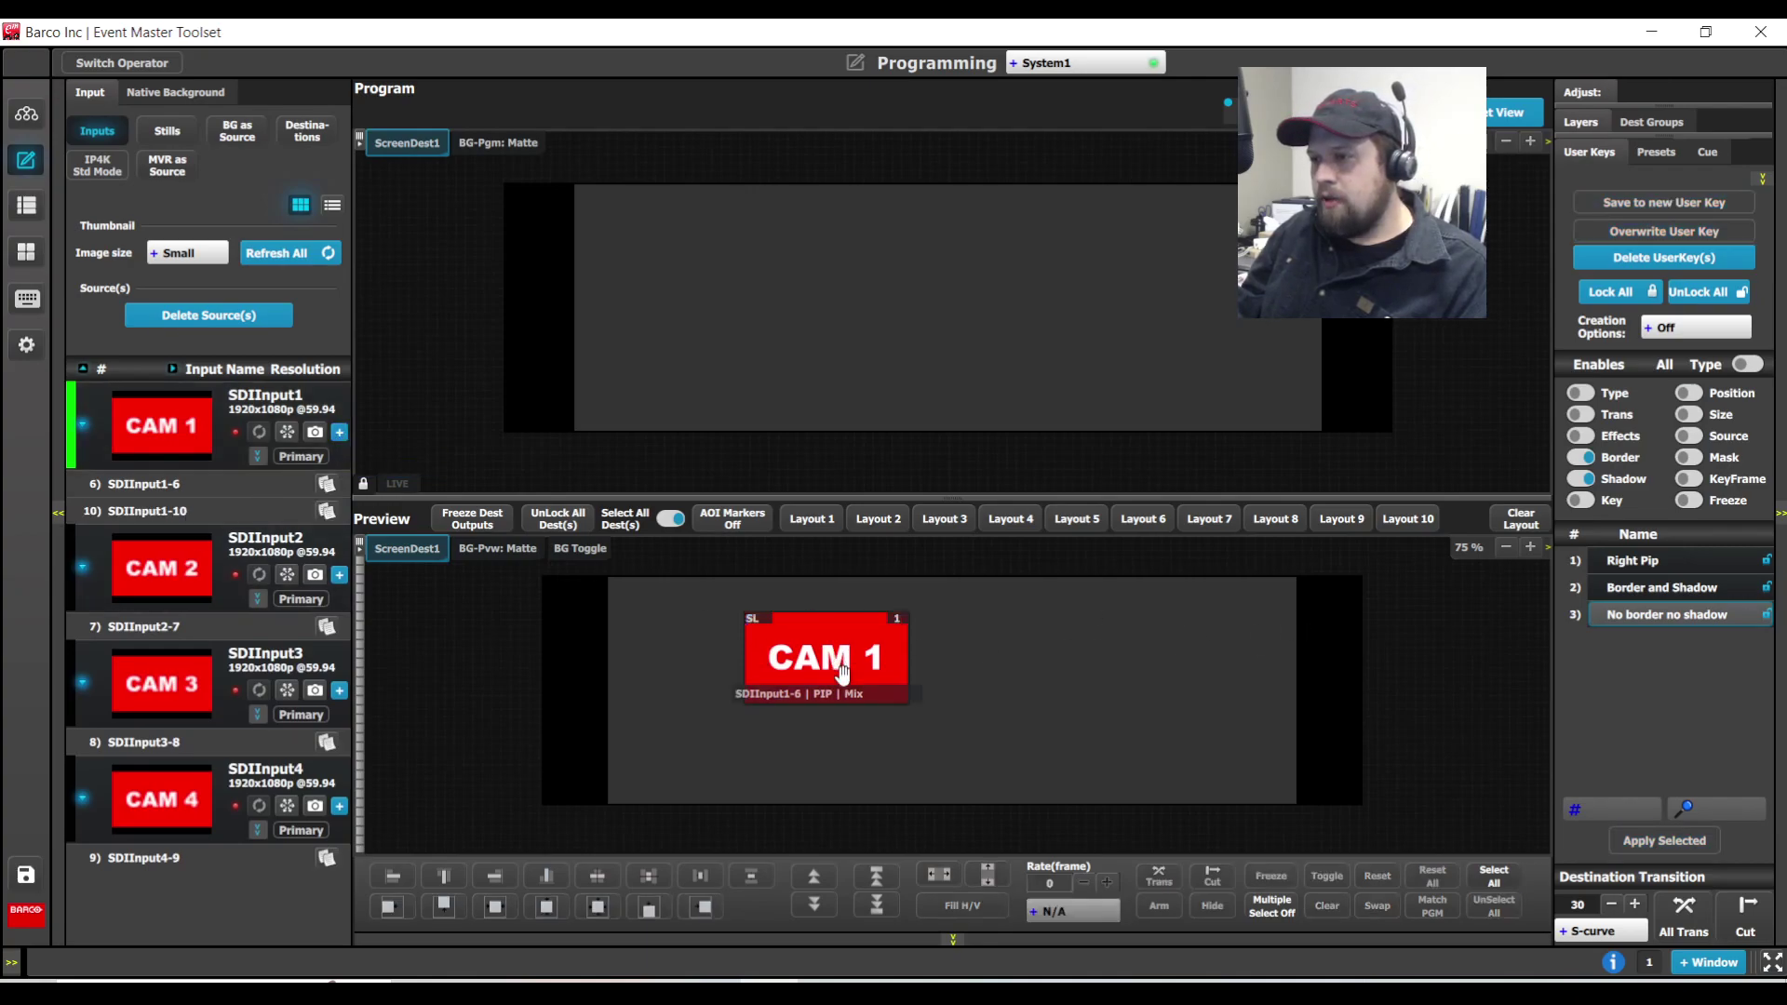
Swap Preview's CAM 1 layer for SDIInput1-10, nudge it right, and open its source settings
click(1326, 905)
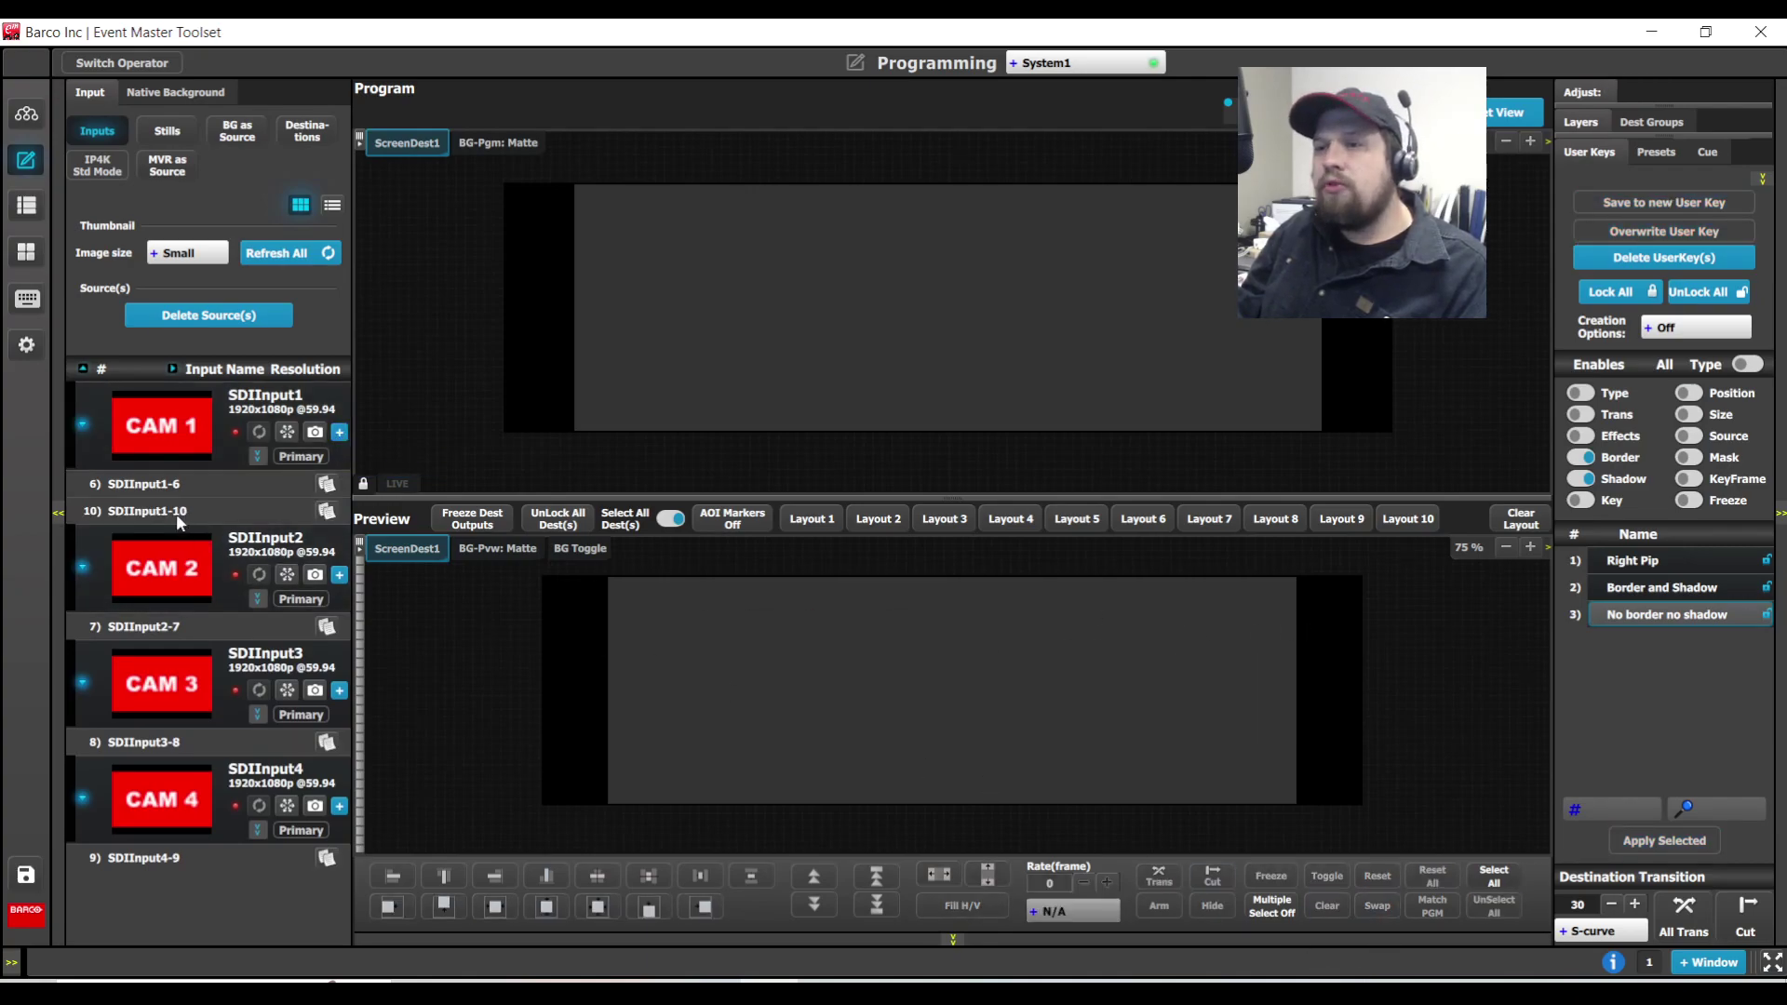
drag(181, 521, 832, 695)
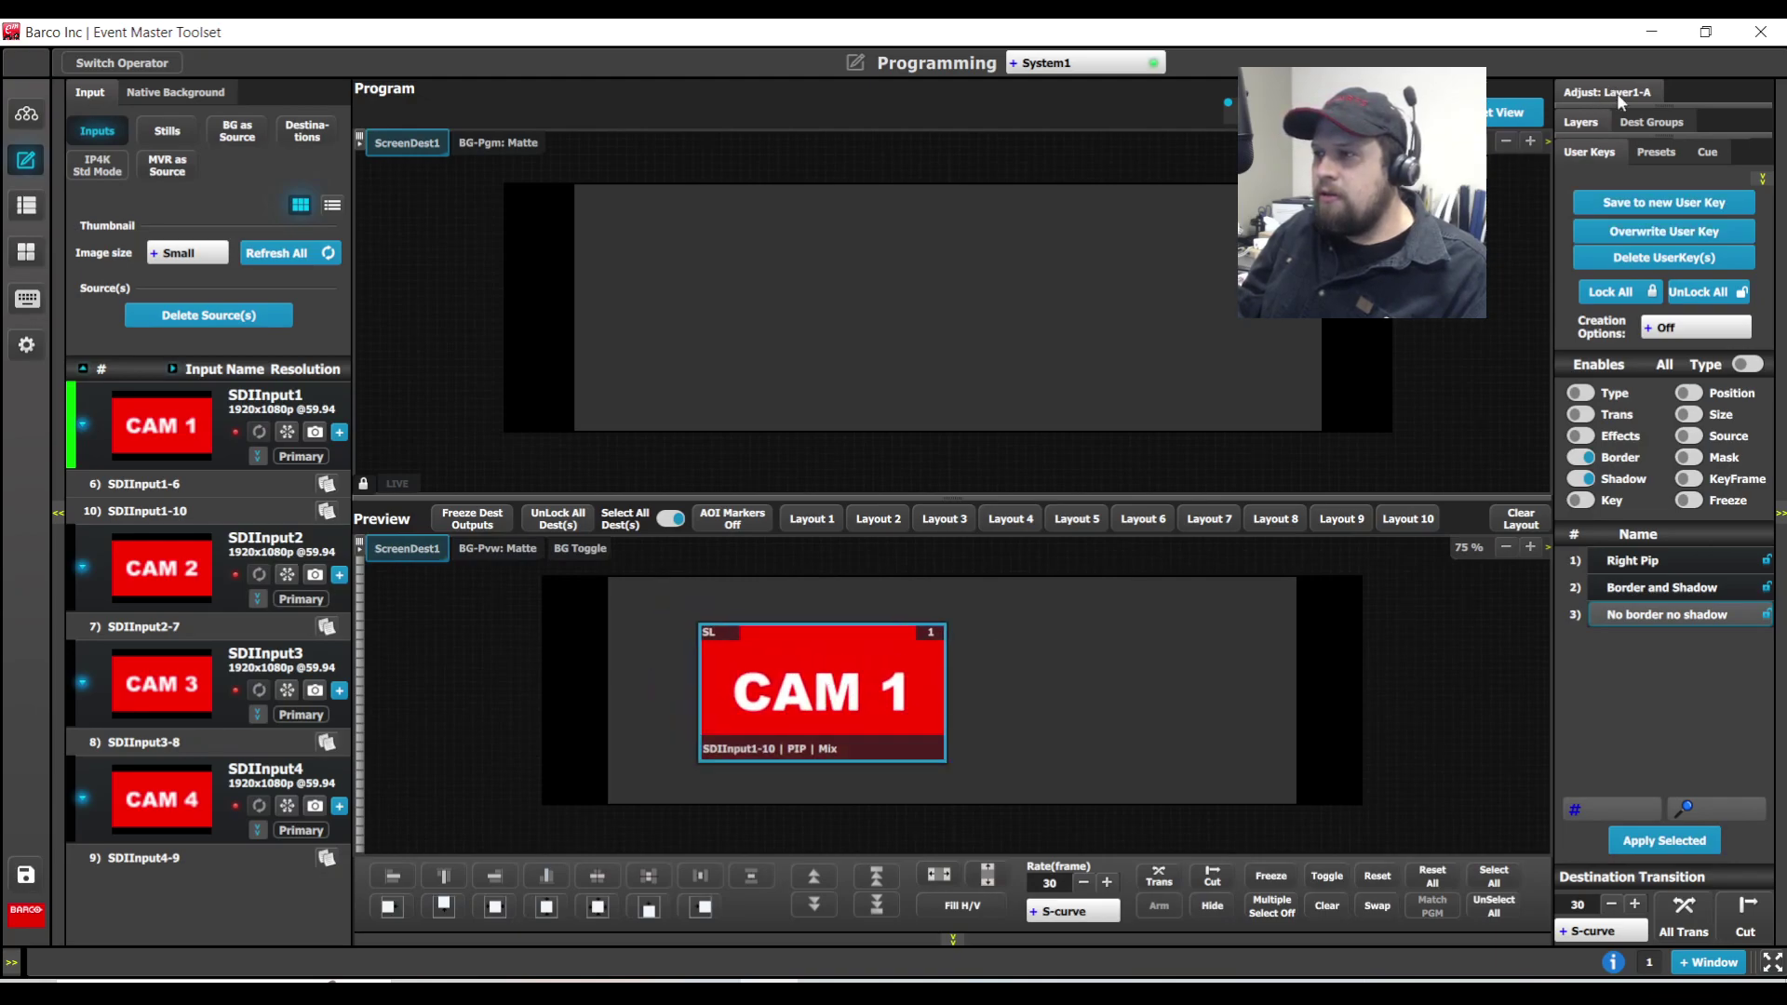
click(1591, 93)
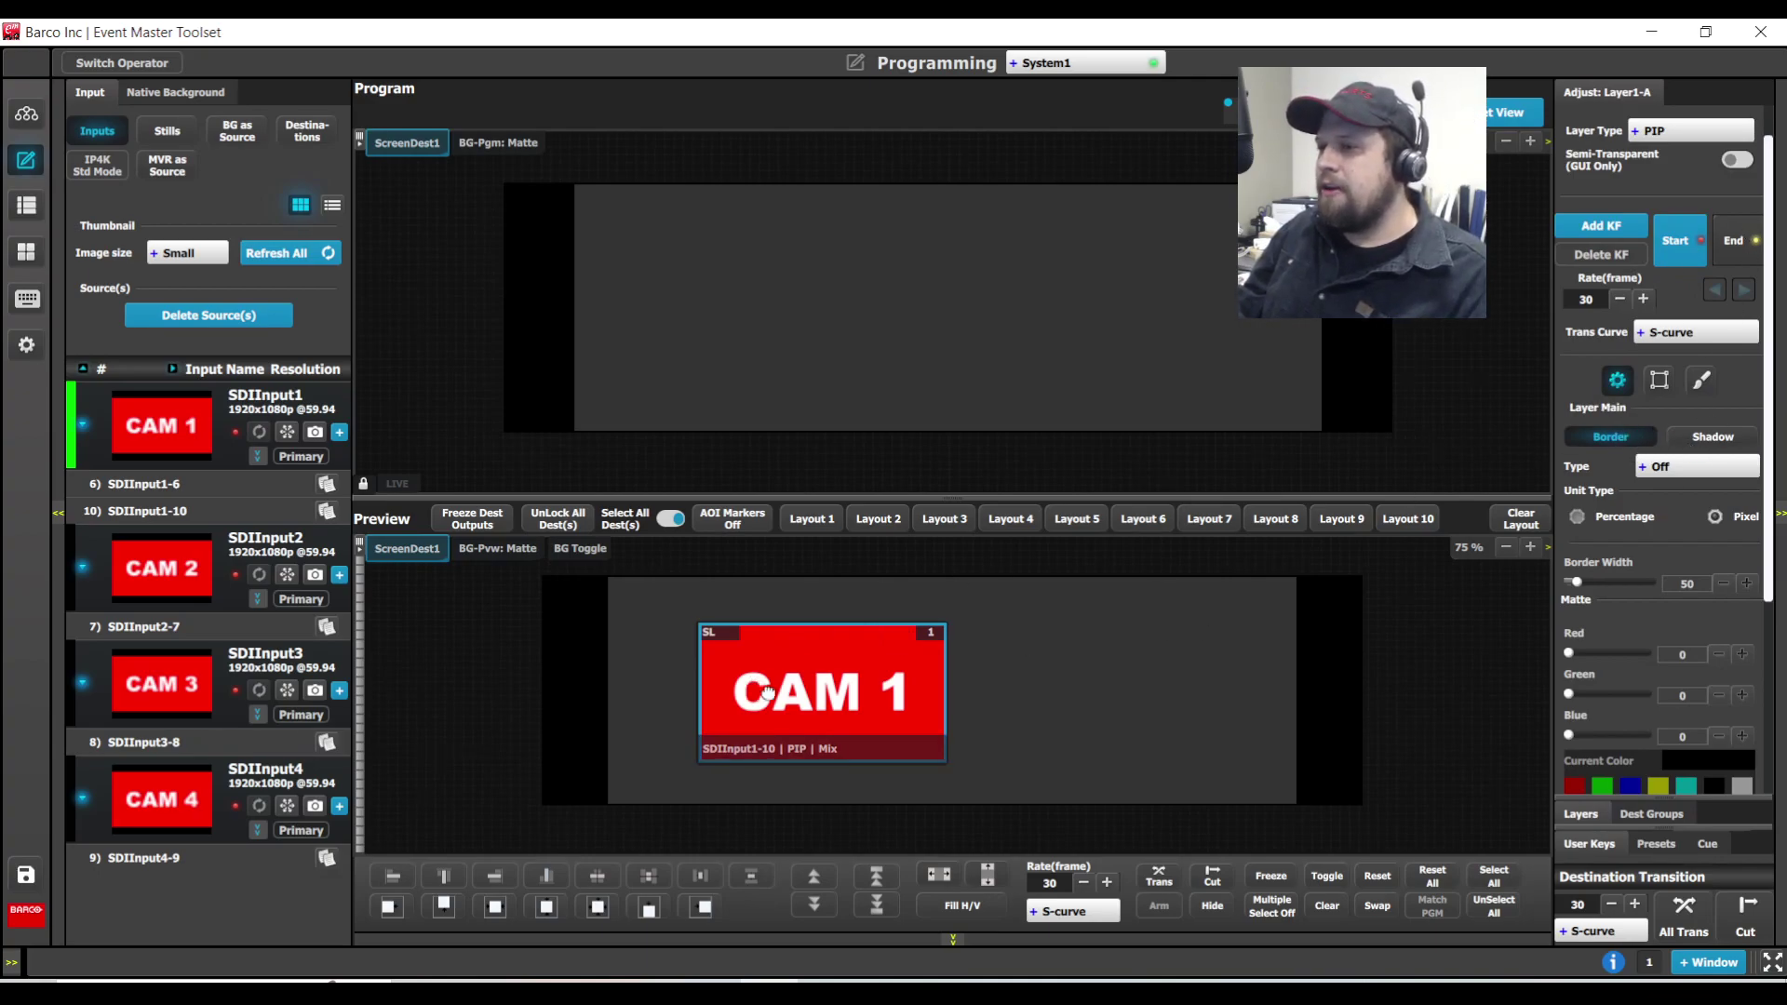
drag(767, 693, 794, 696)
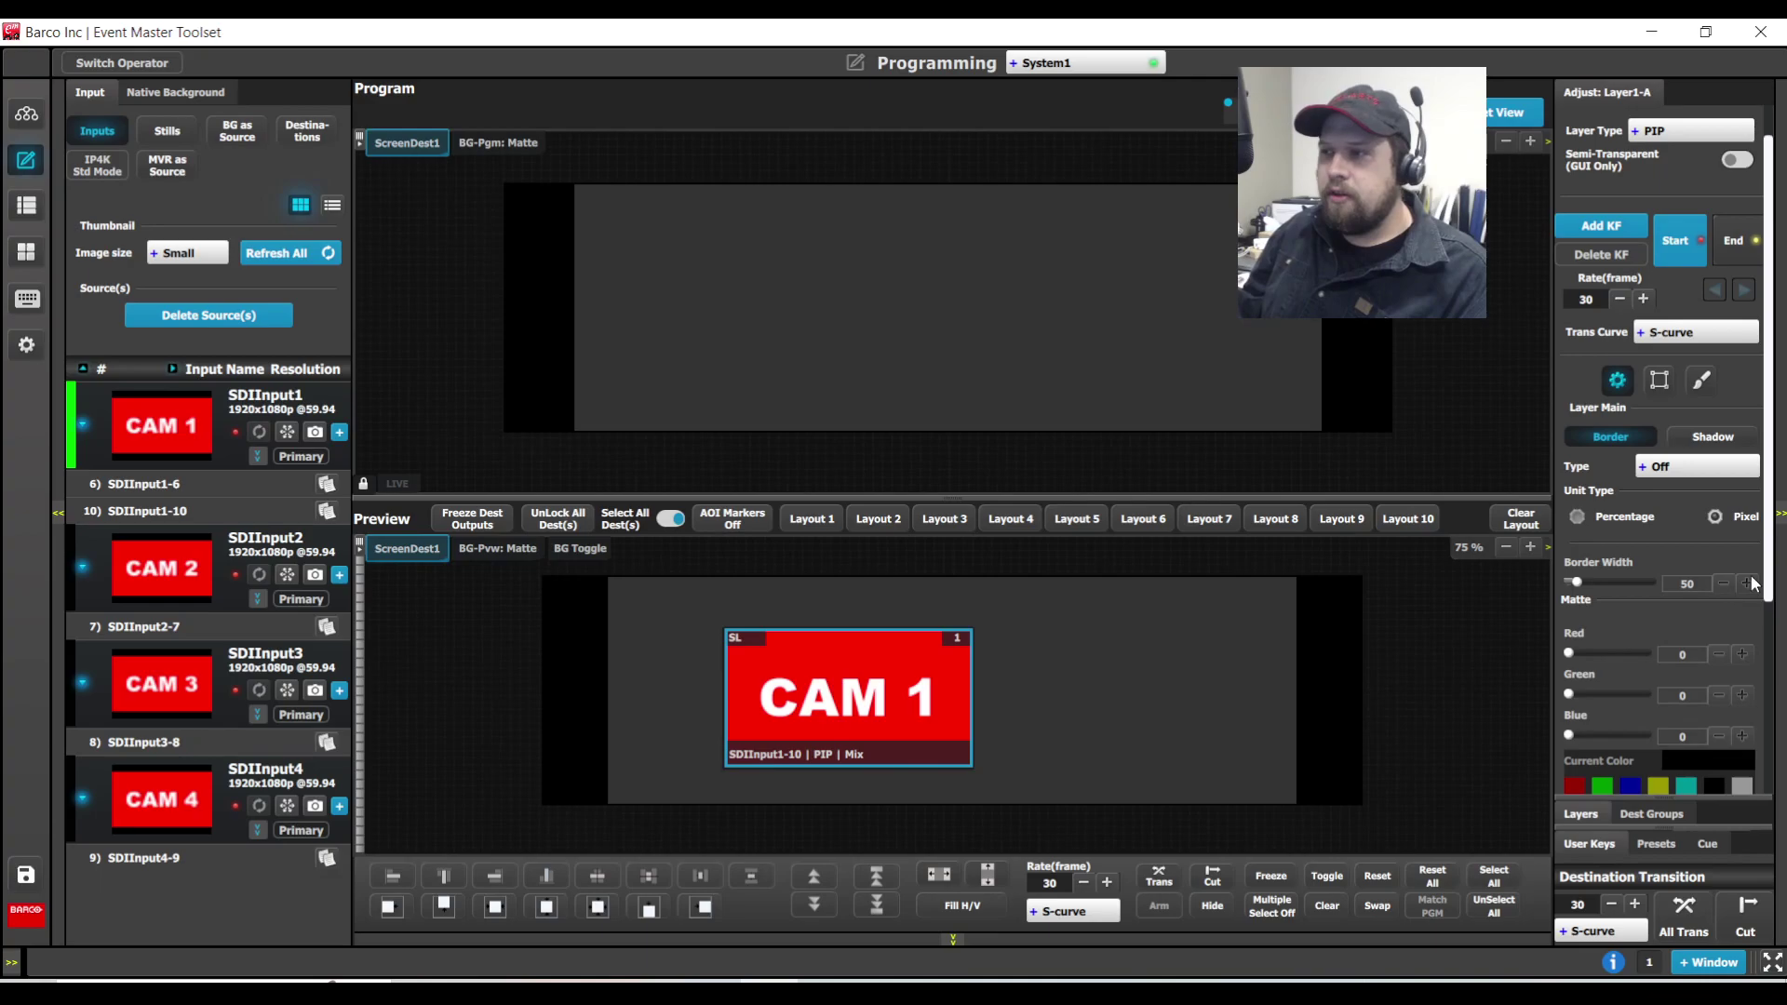
scroll(1701, 564, up, 1)
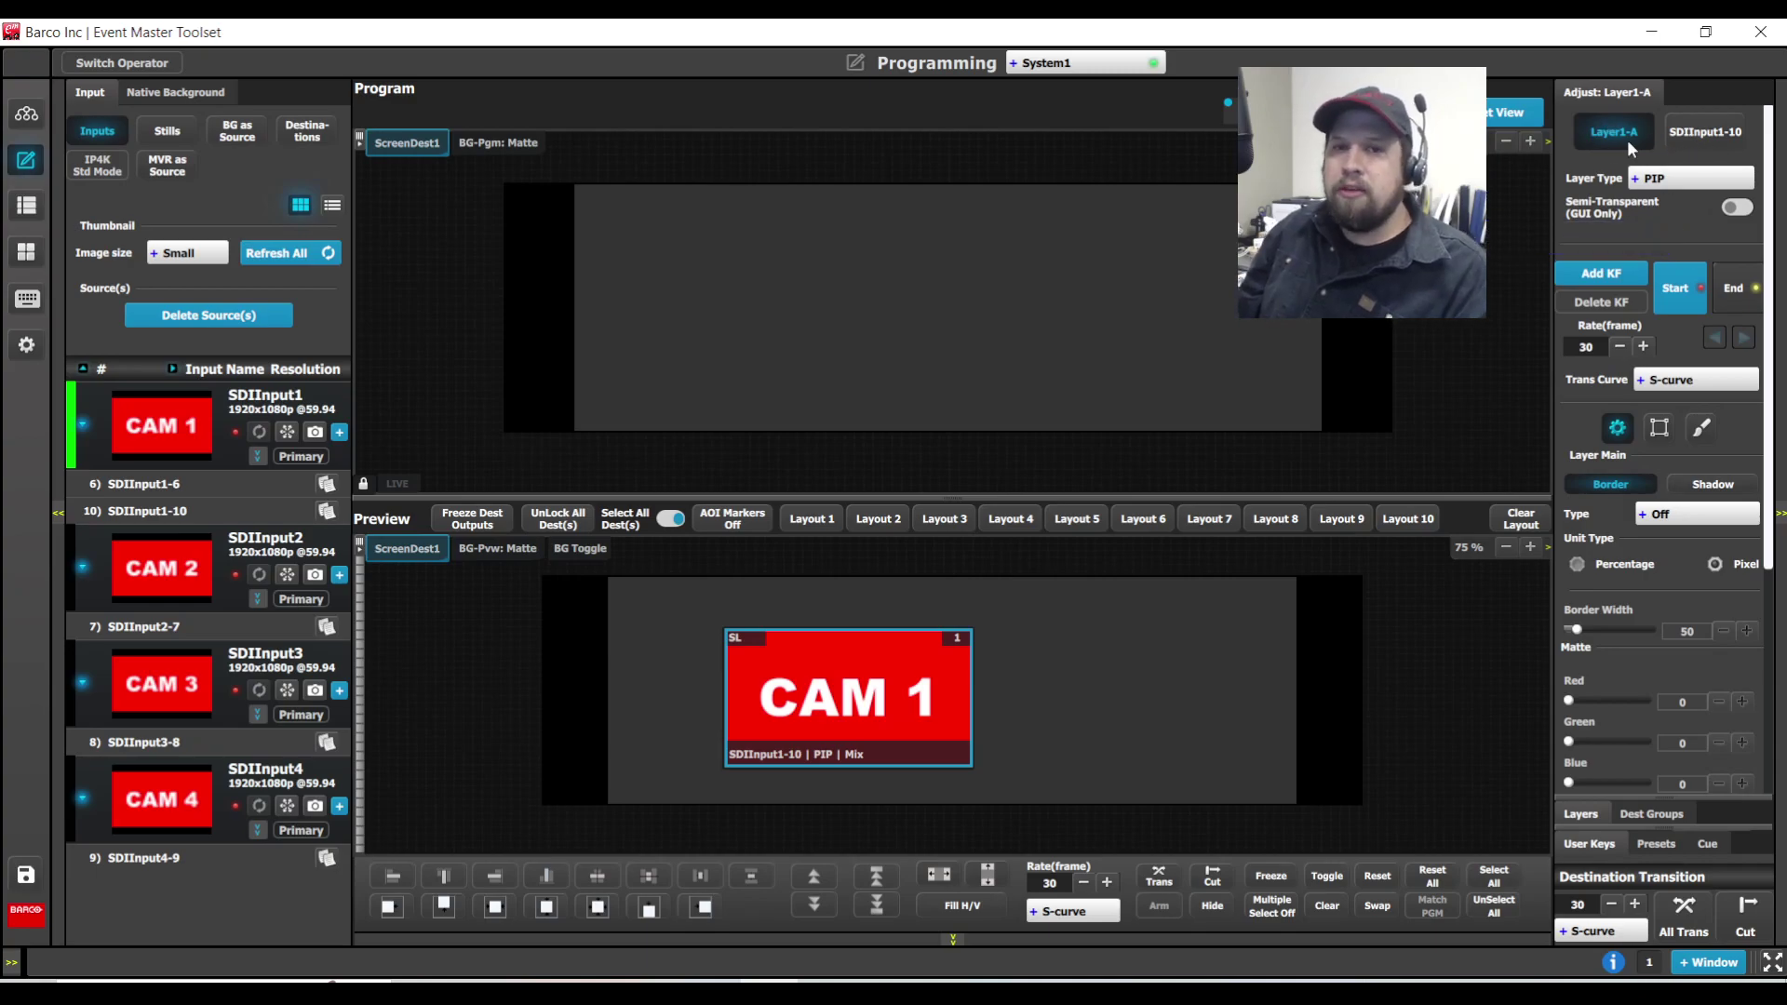
click(1700, 139)
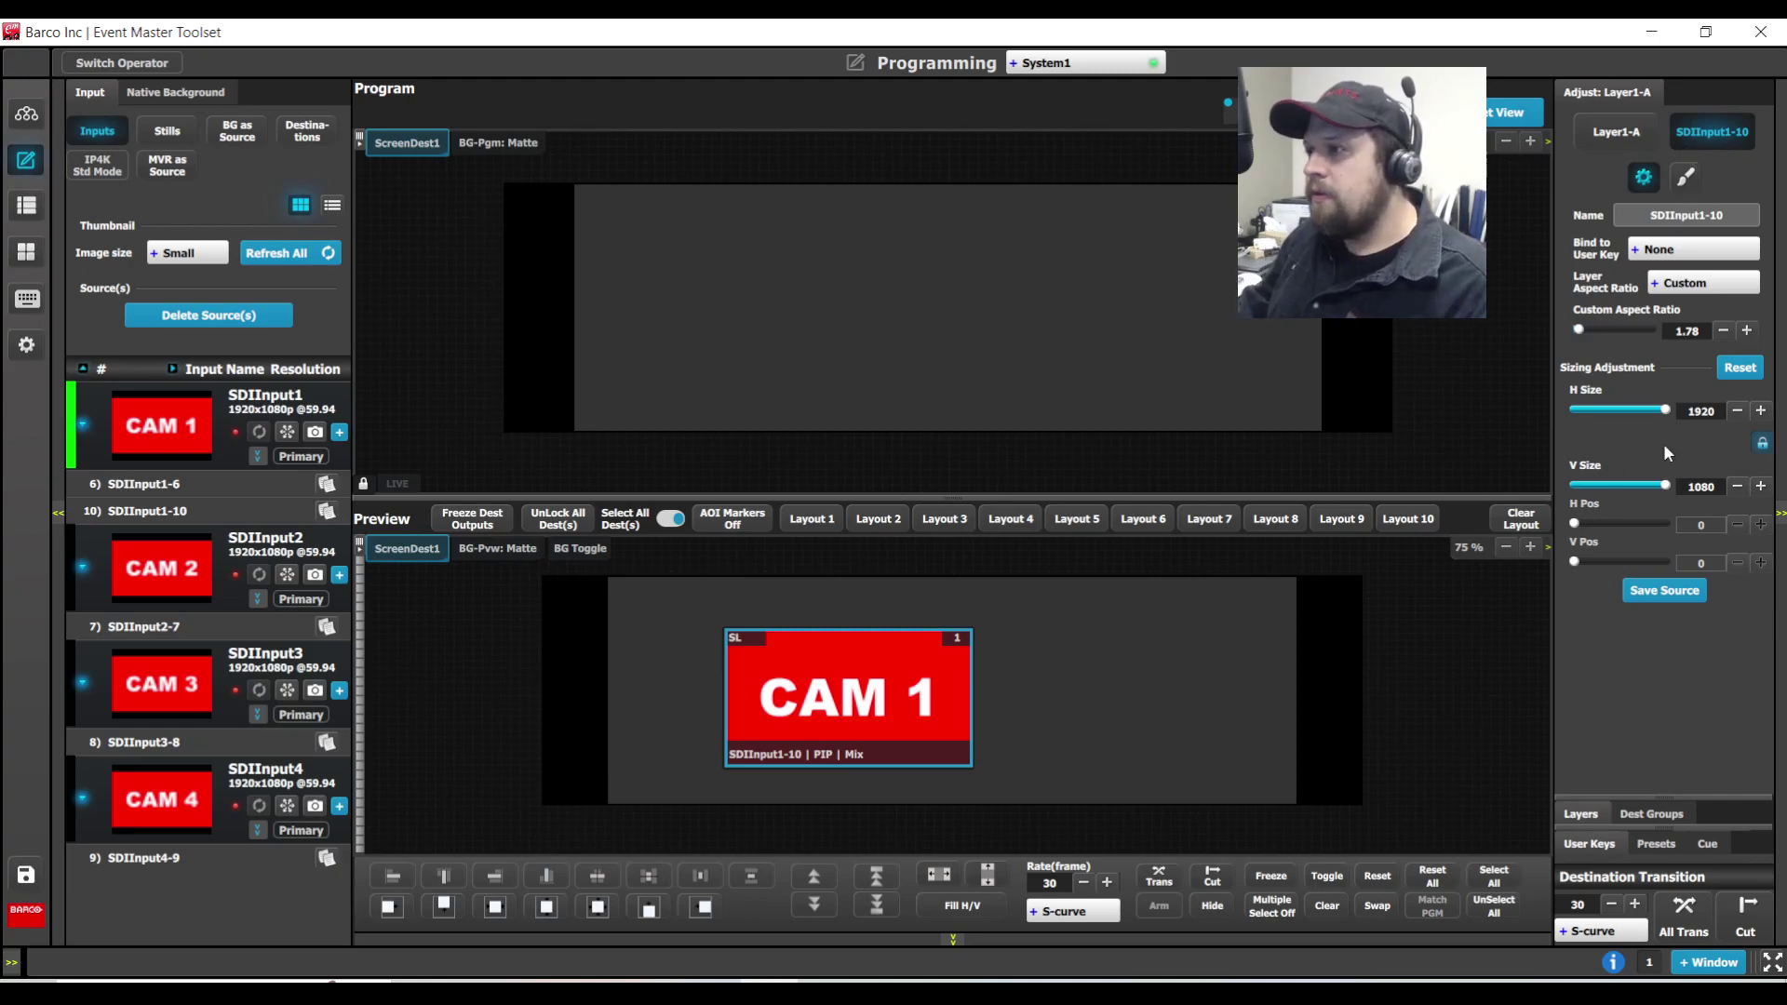
Give SDIInput1-10 a 4:3 aspect, 699 V size, unlocked 888 H size, positioned at 379, 209
click(1660, 410)
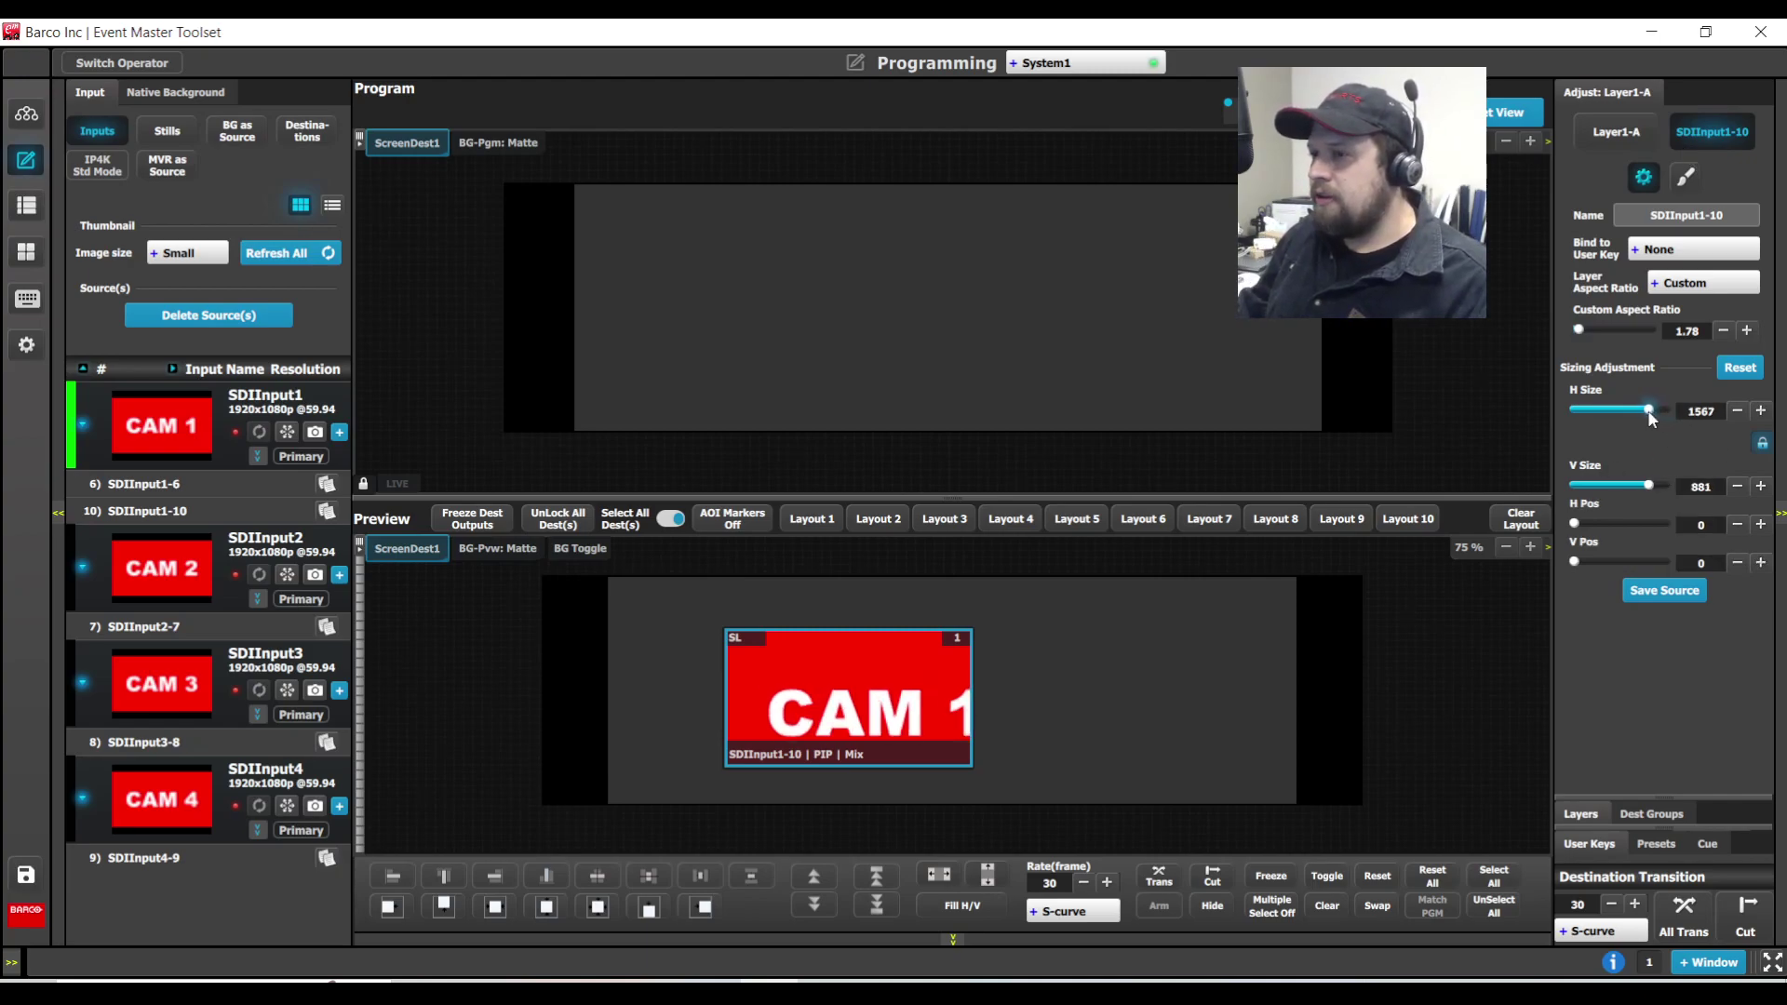
drag(1662, 415, 1640, 421)
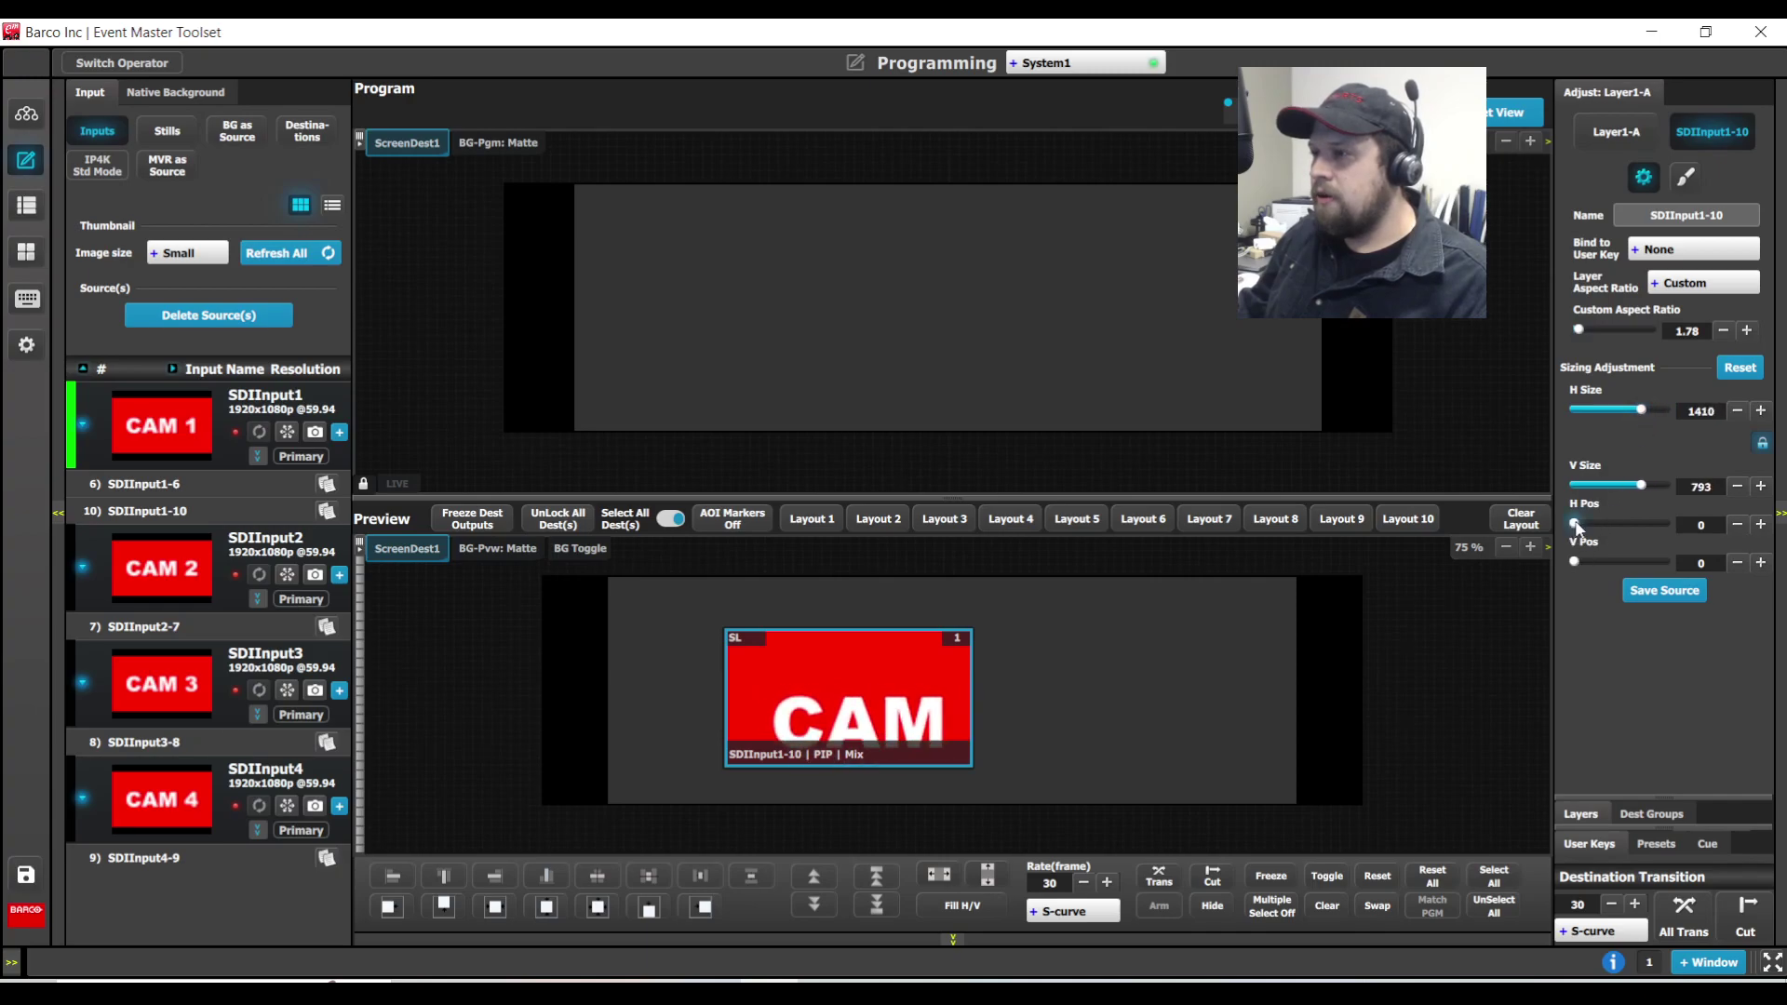
drag(1573, 523, 1630, 566)
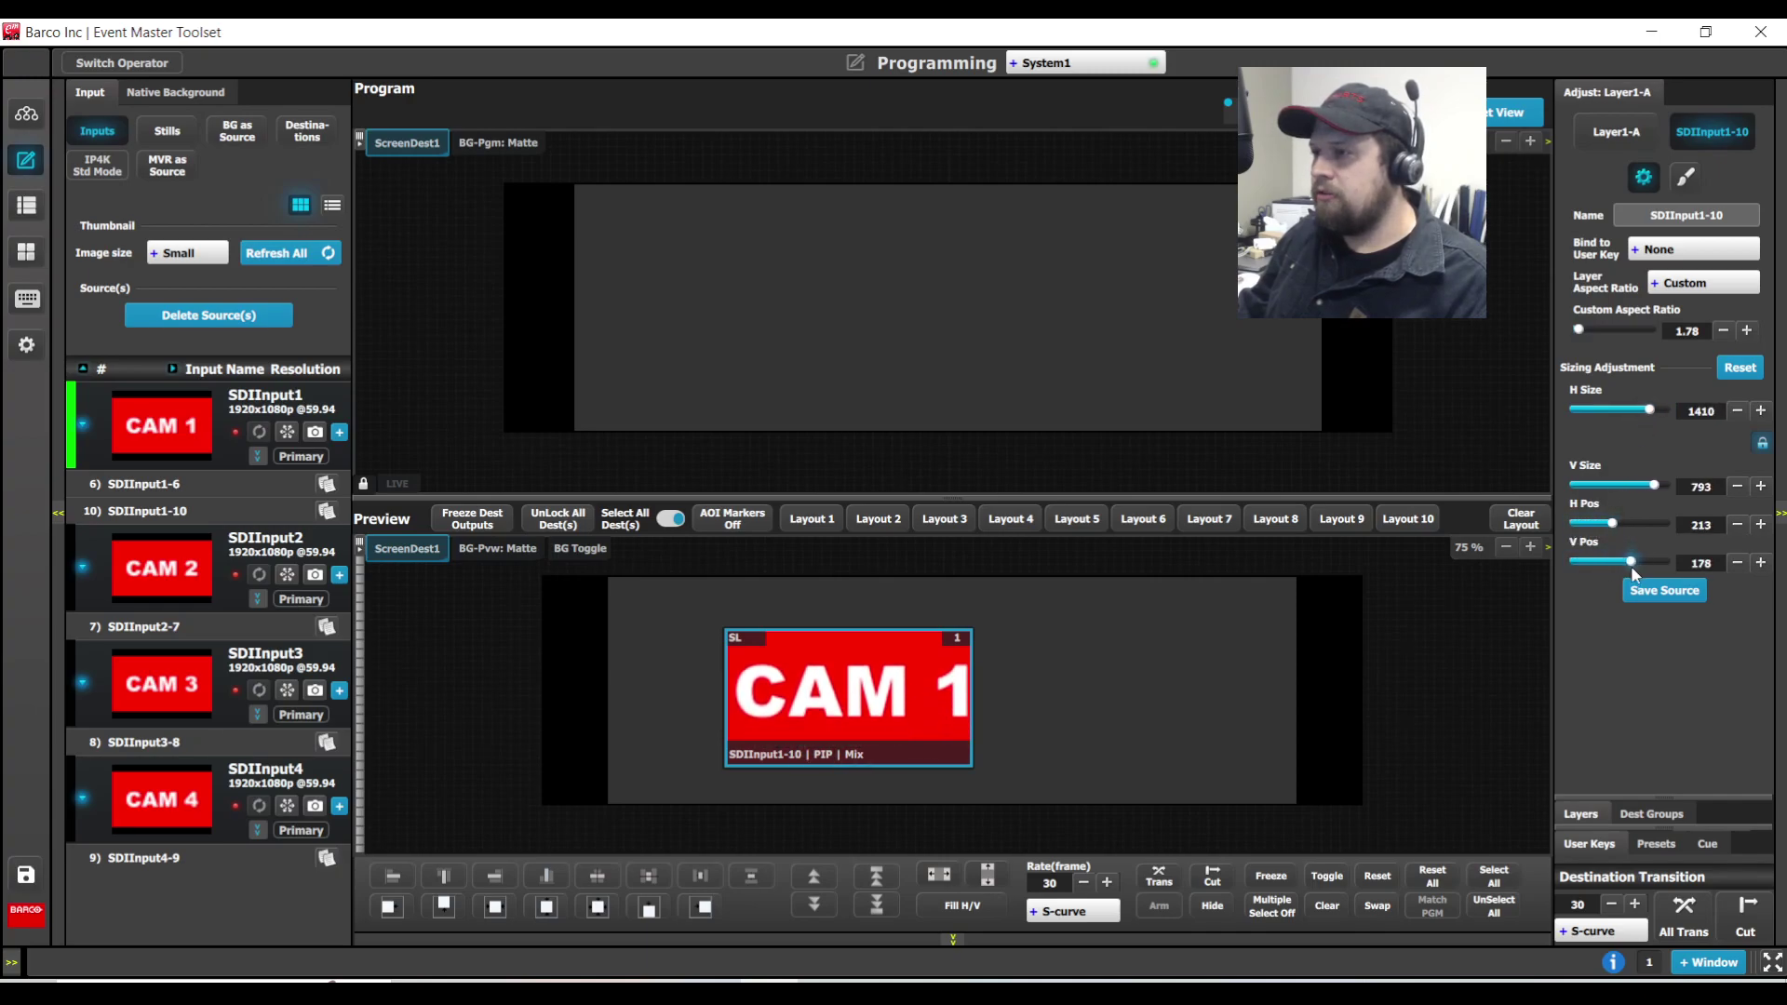
drag(1638, 410, 1662, 322)
click(1678, 289)
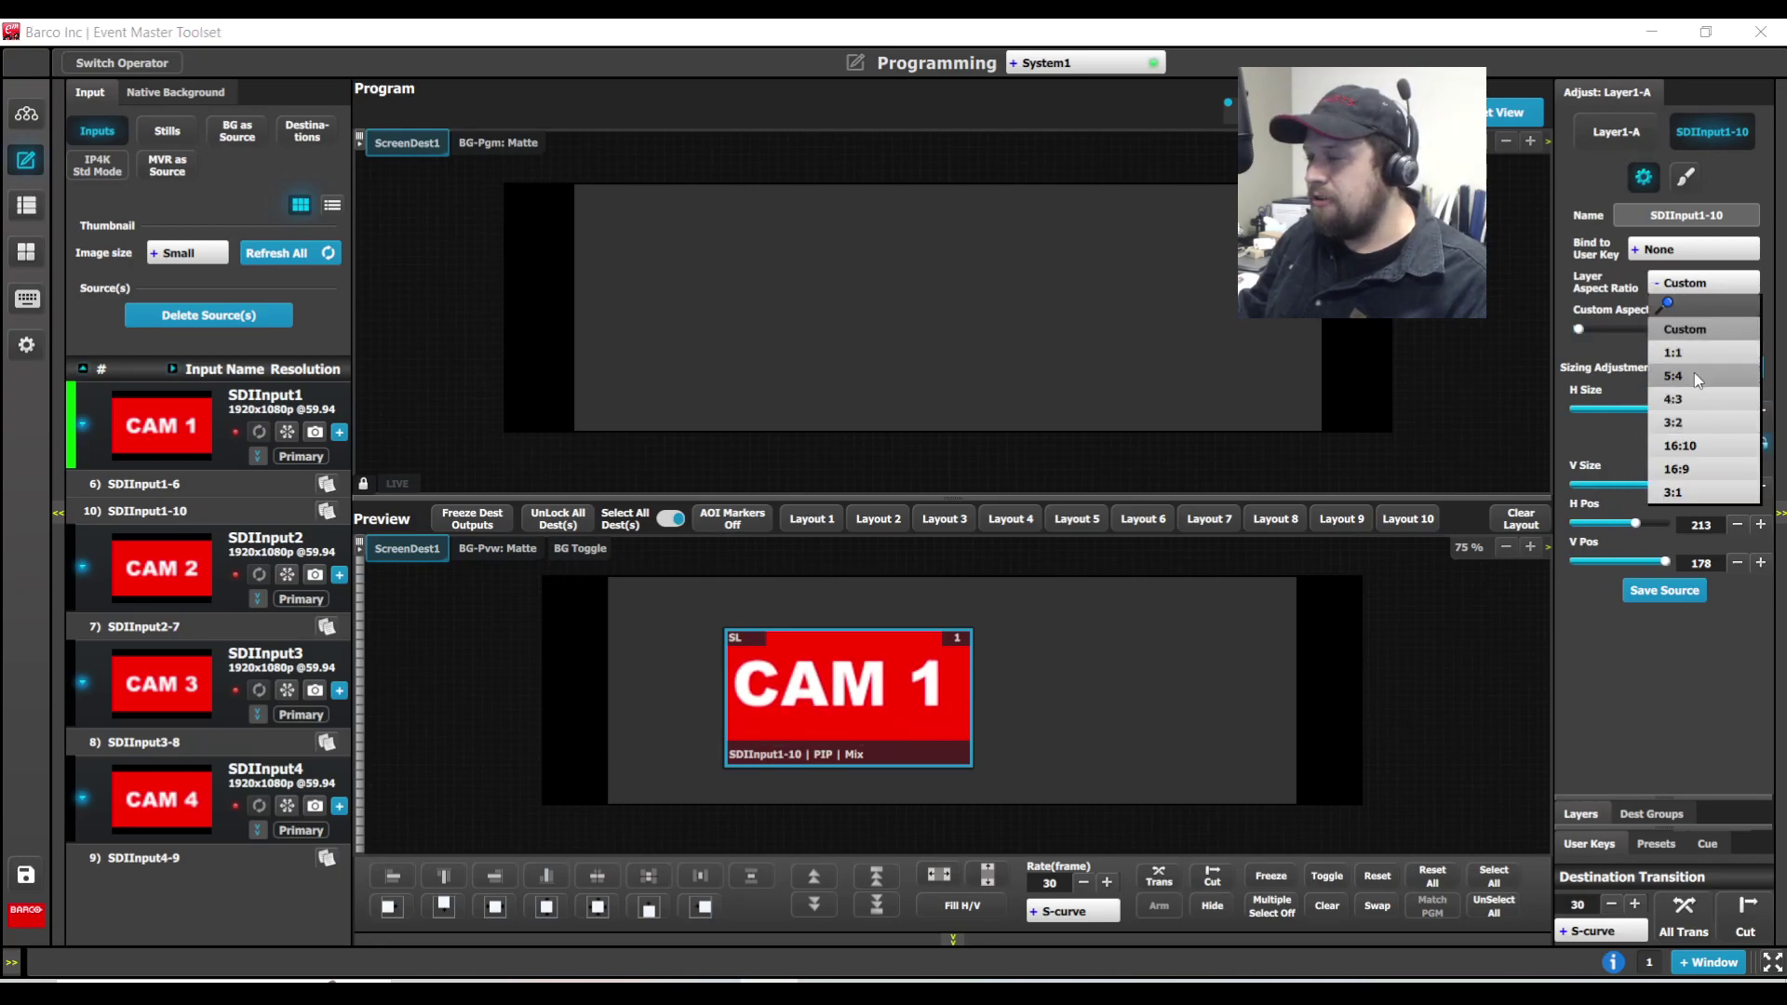
click(1710, 399)
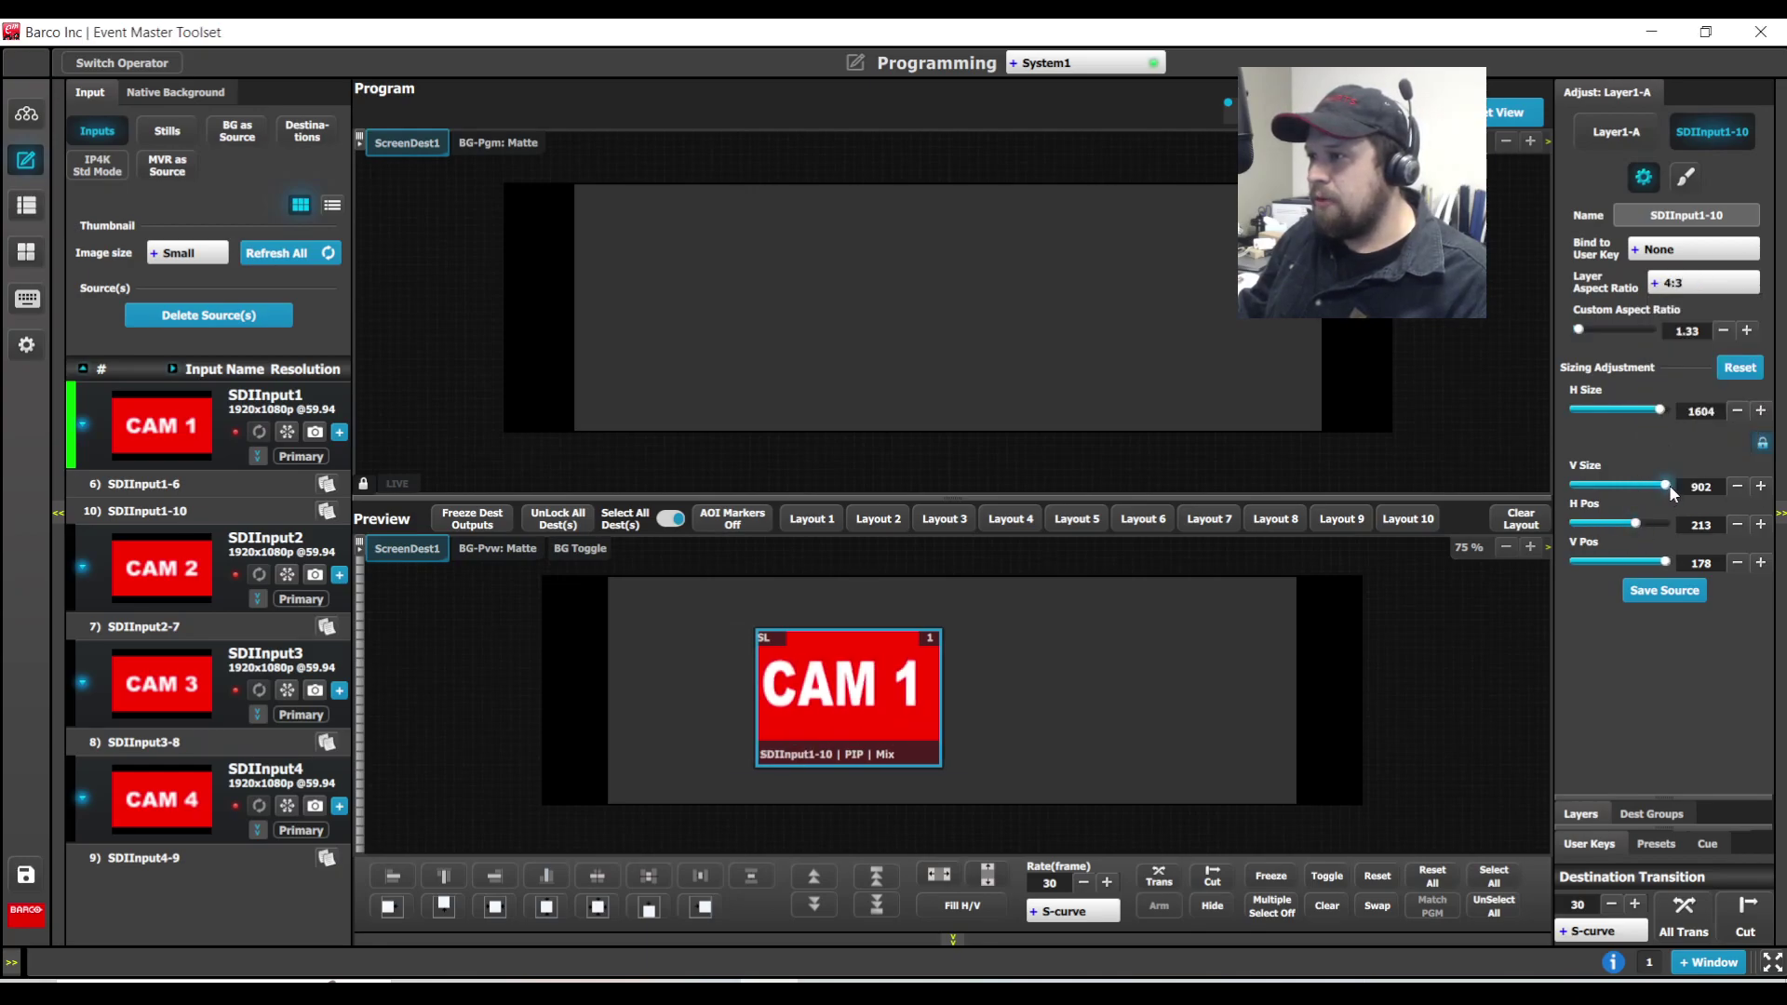
drag(1665, 485, 1645, 486)
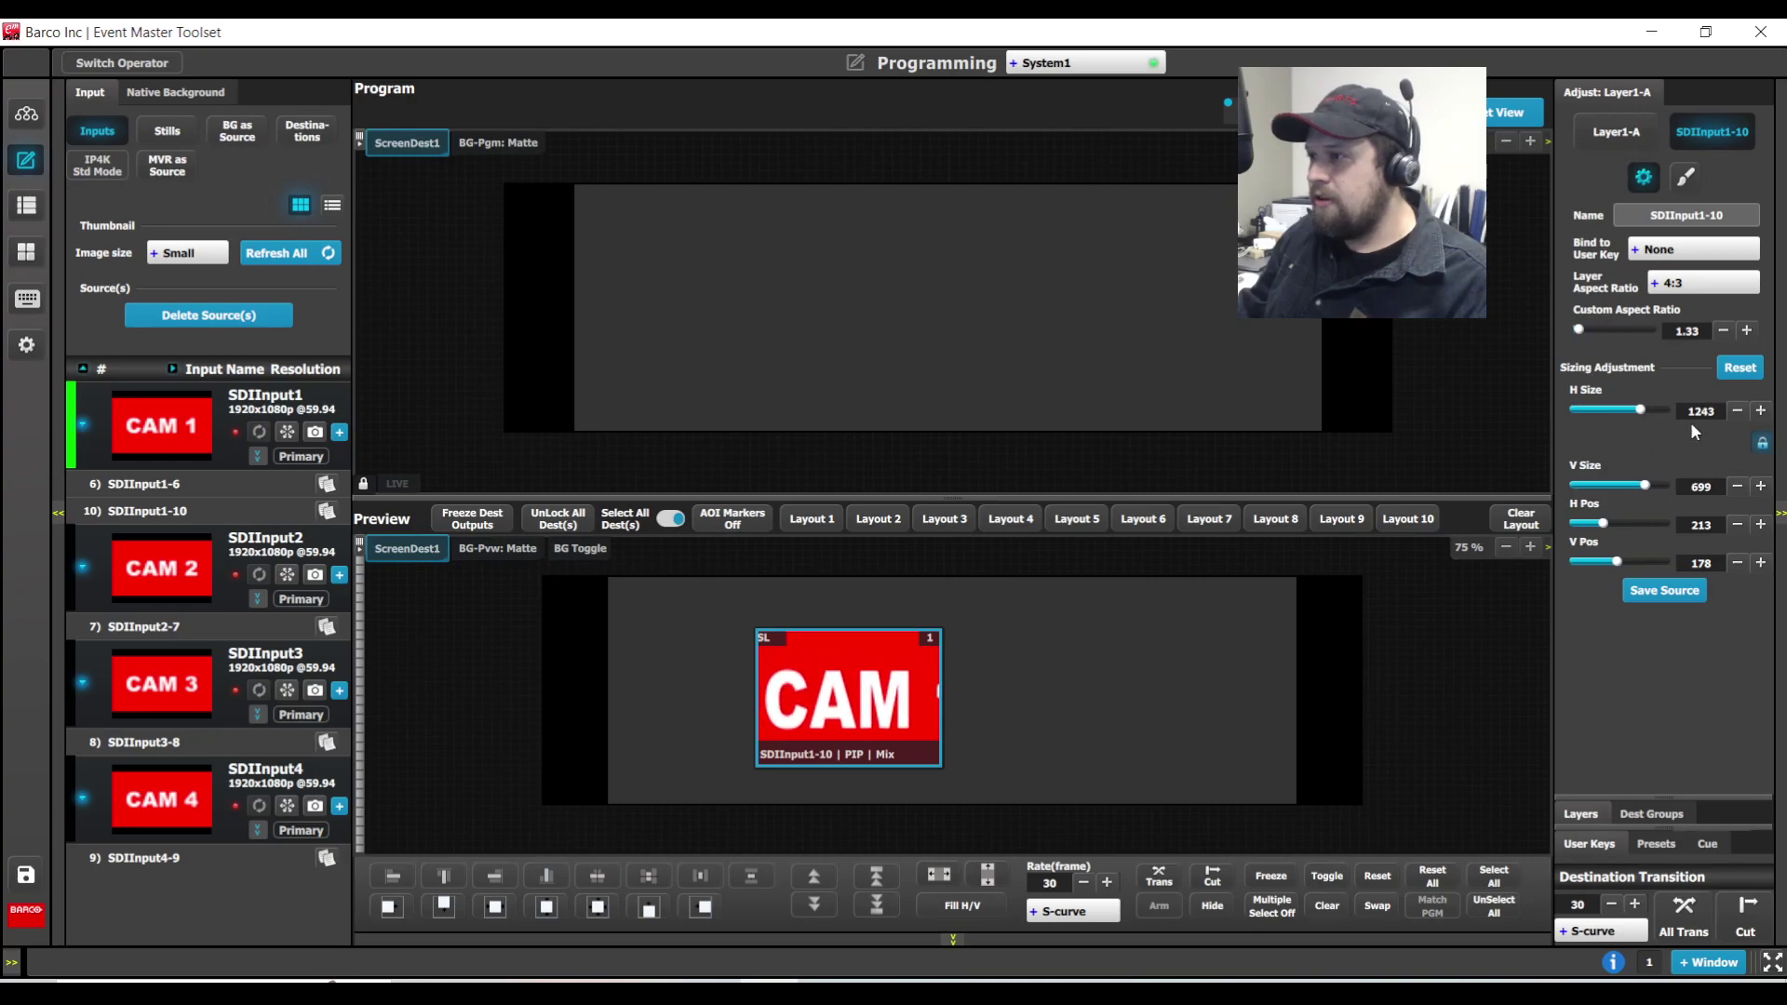
click(1761, 443)
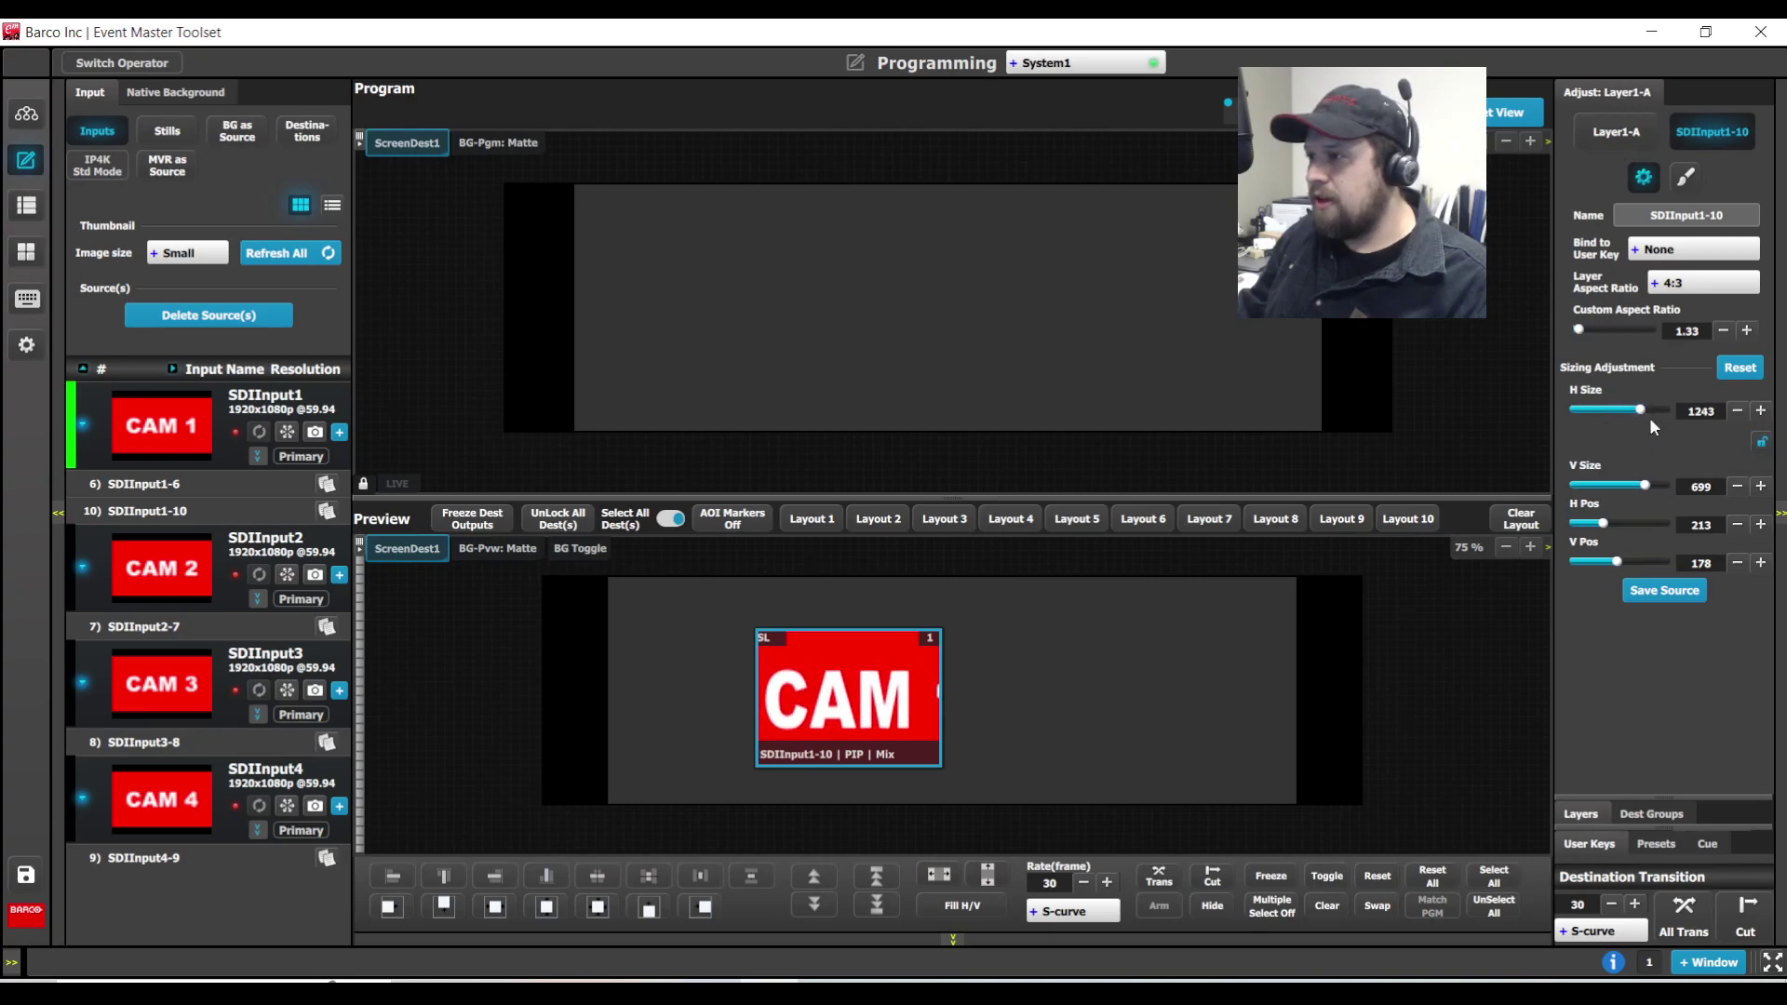
drag(1640, 414, 1631, 412)
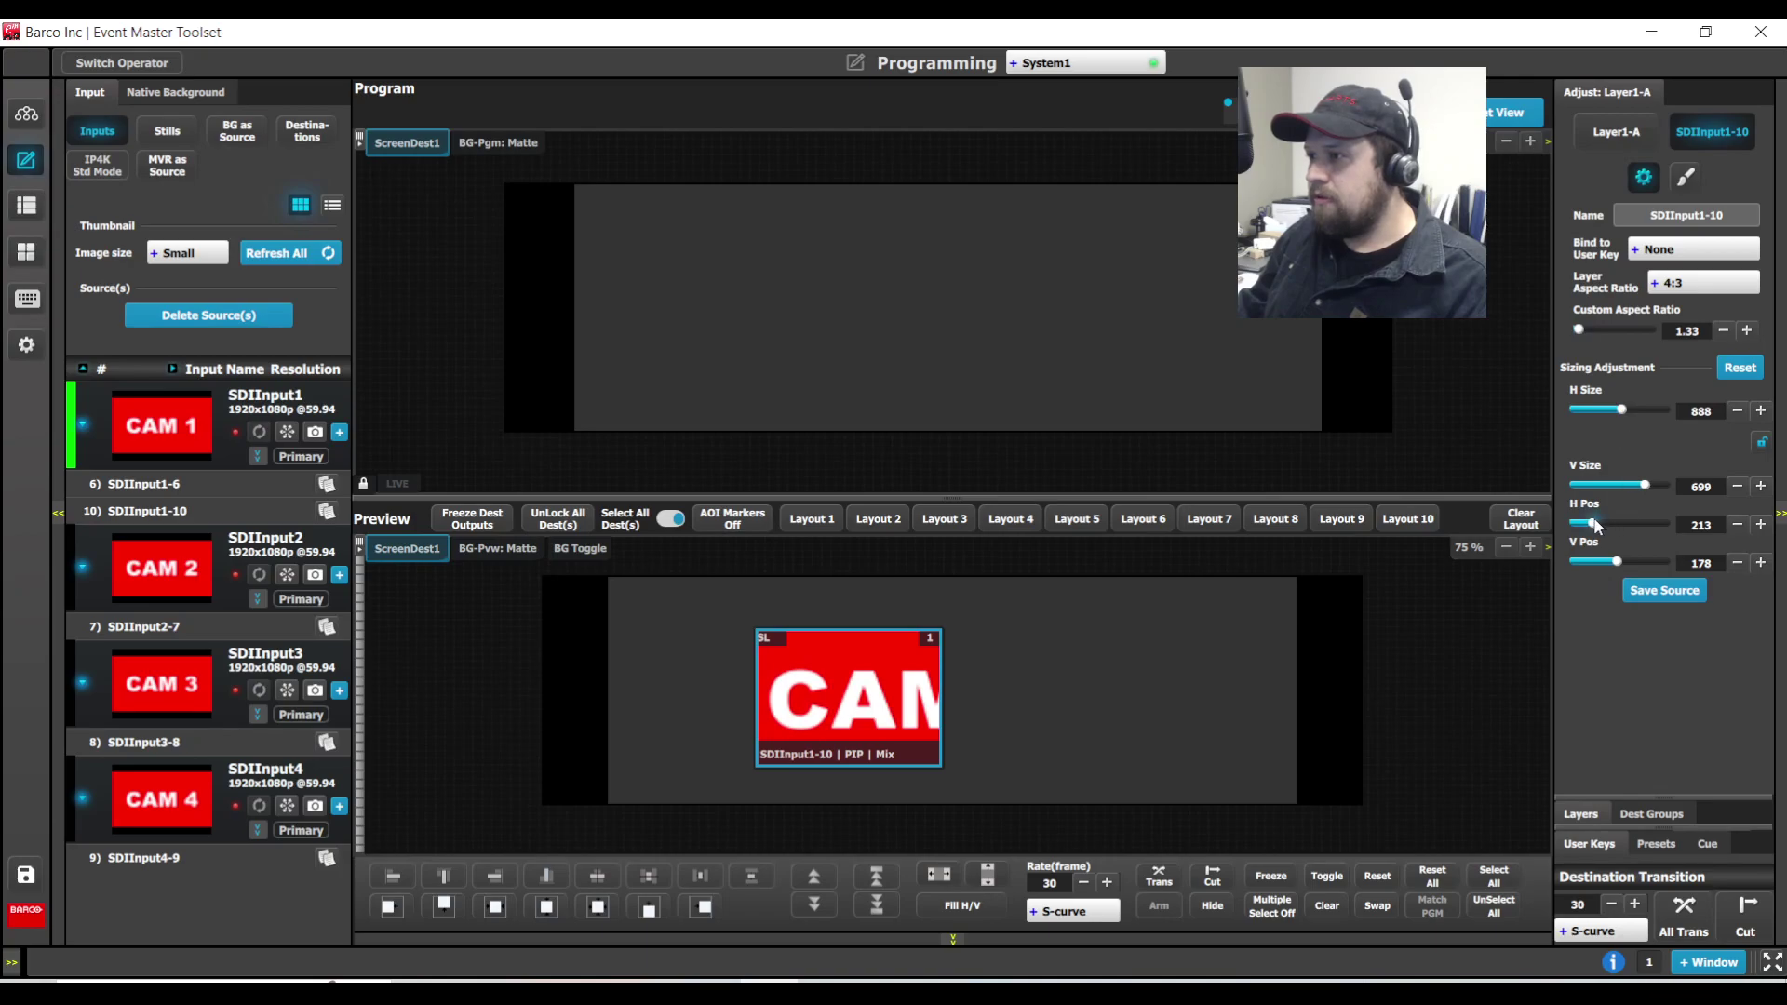
drag(1603, 524, 1623, 562)
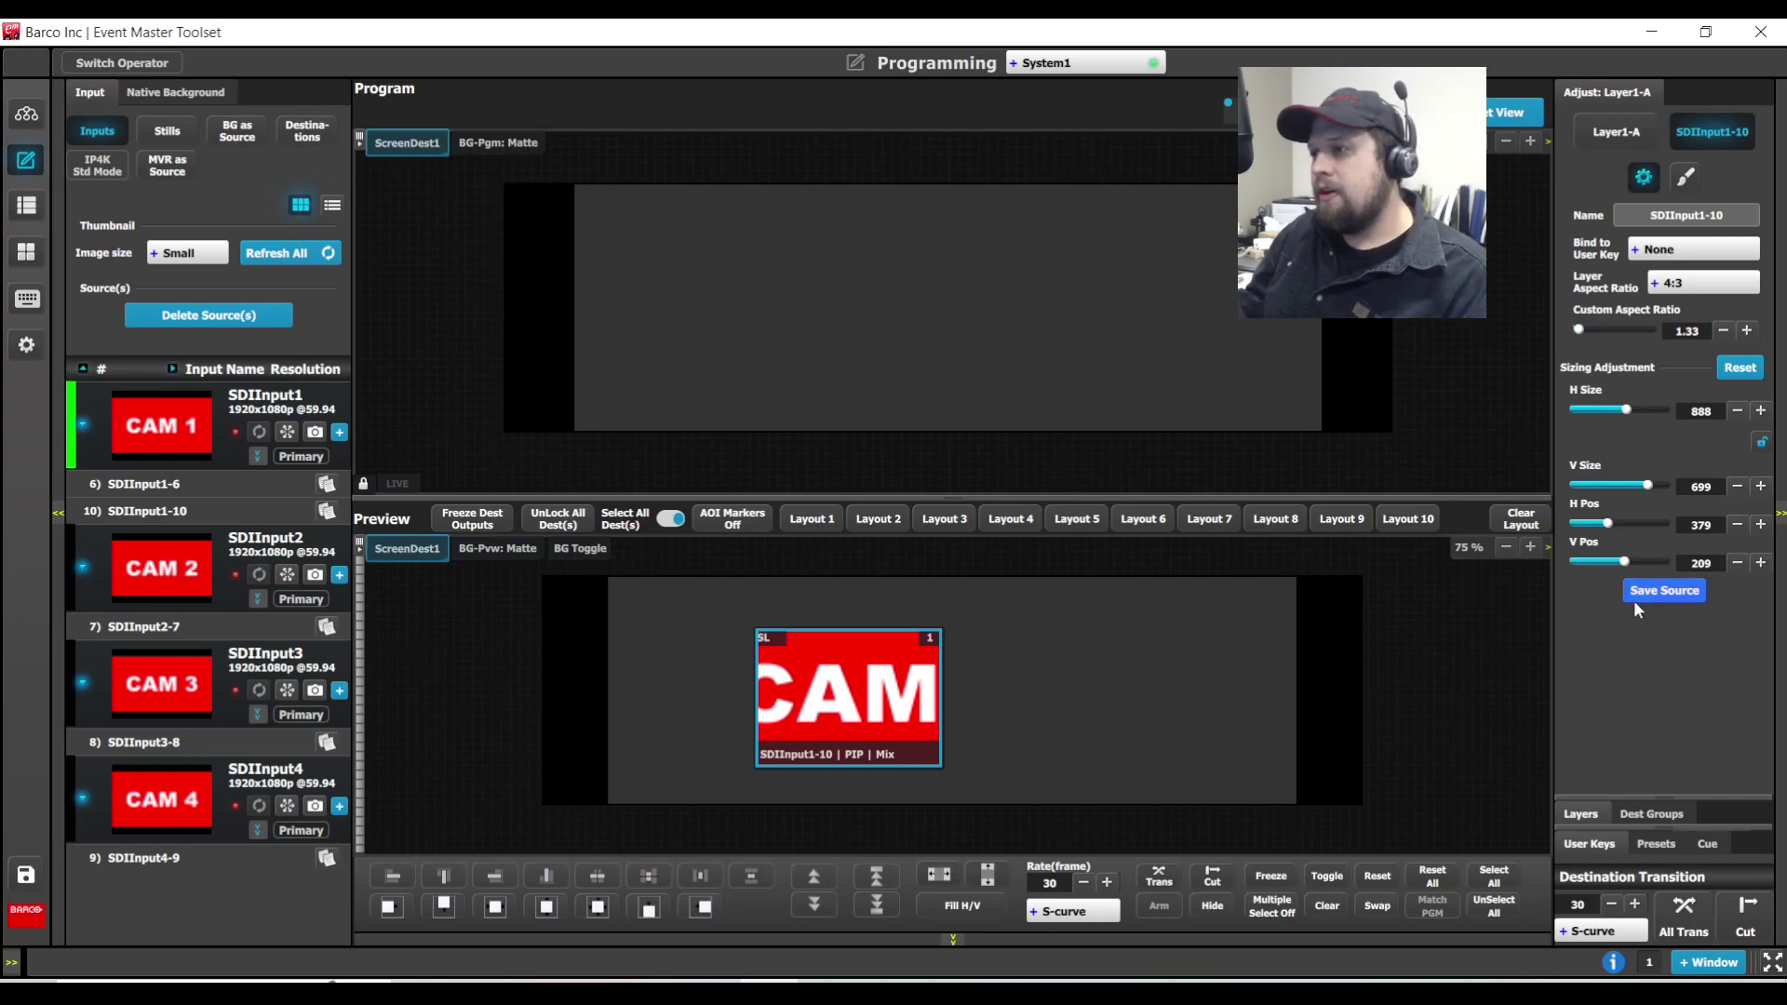
Save the cropped source and rename it '4:3 SDI 1'
click(1662, 591)
double_click(163, 511)
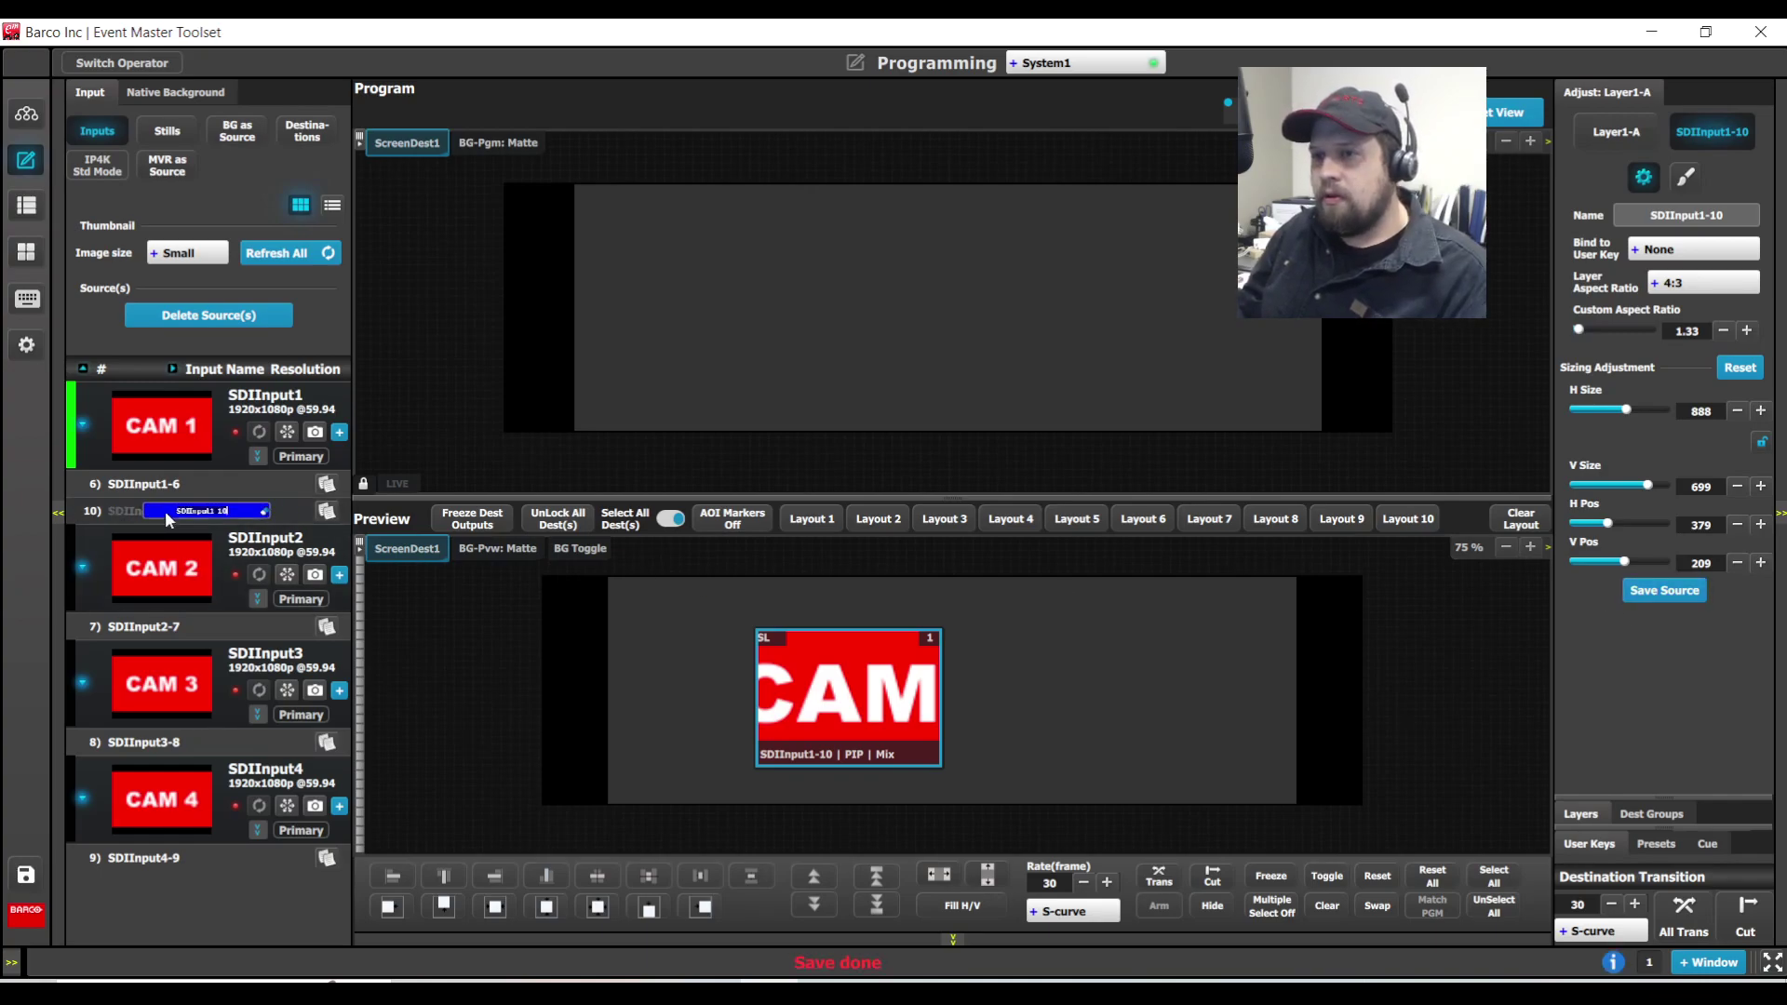
text(4:3)
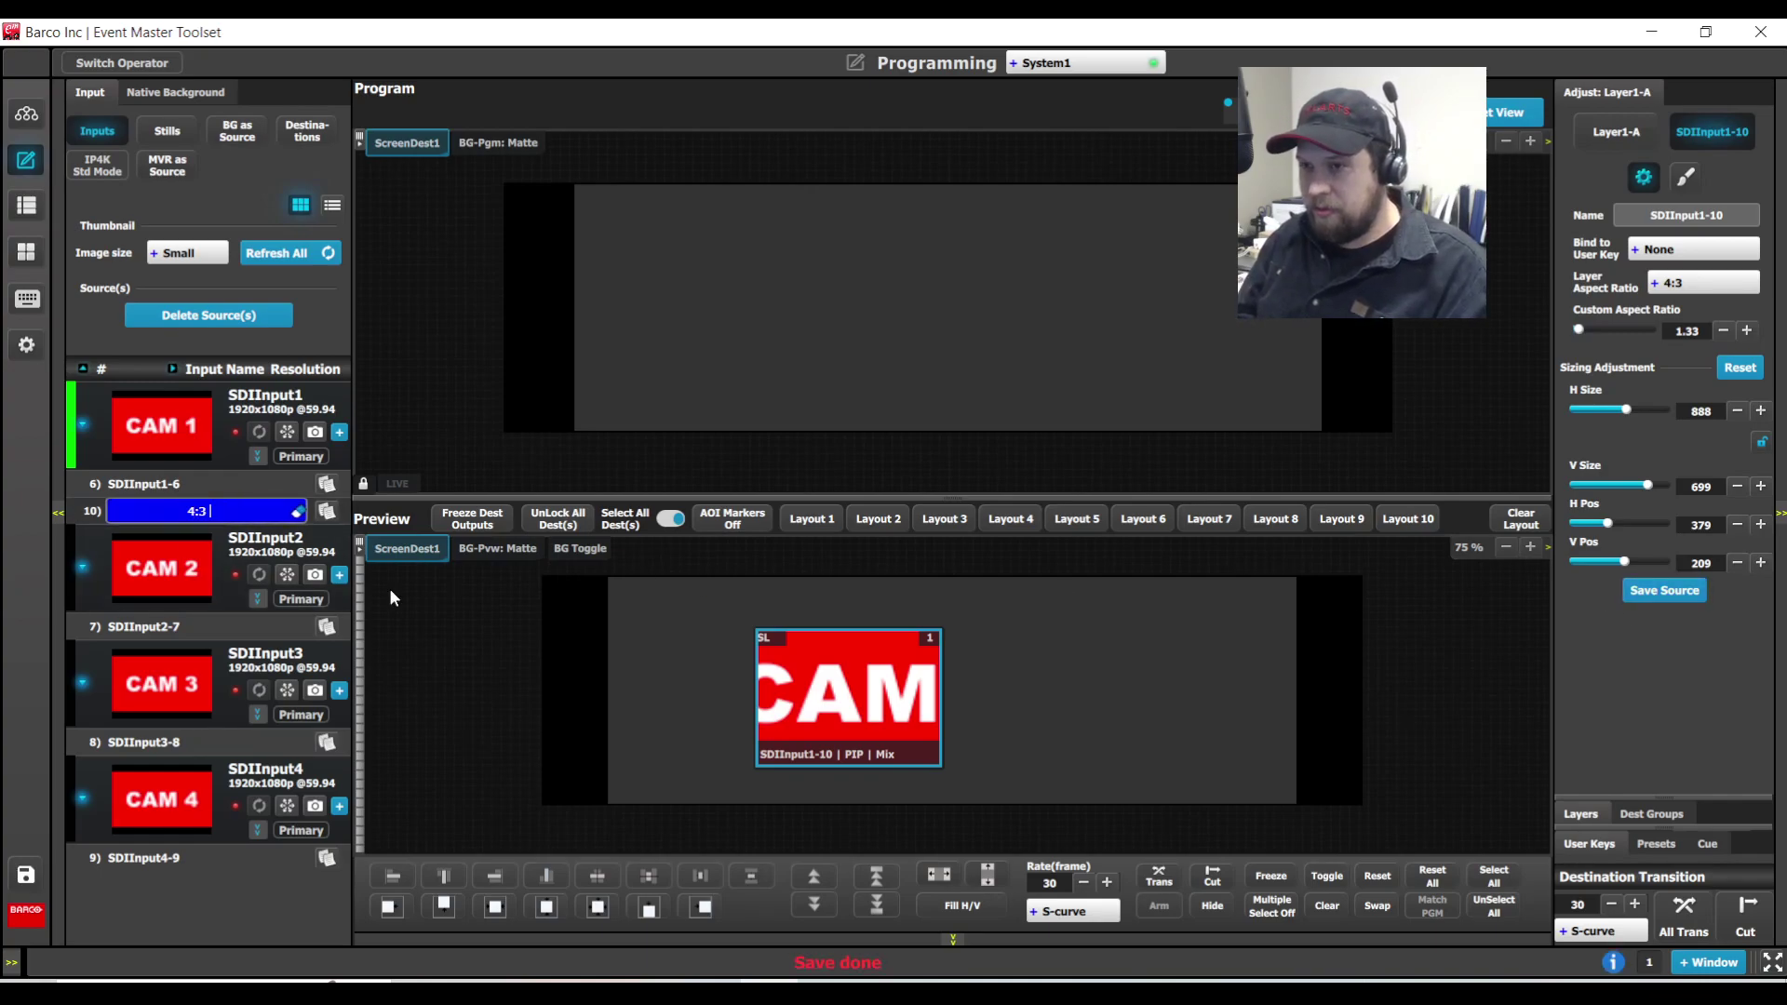
text( SDI 1)
key(Return)
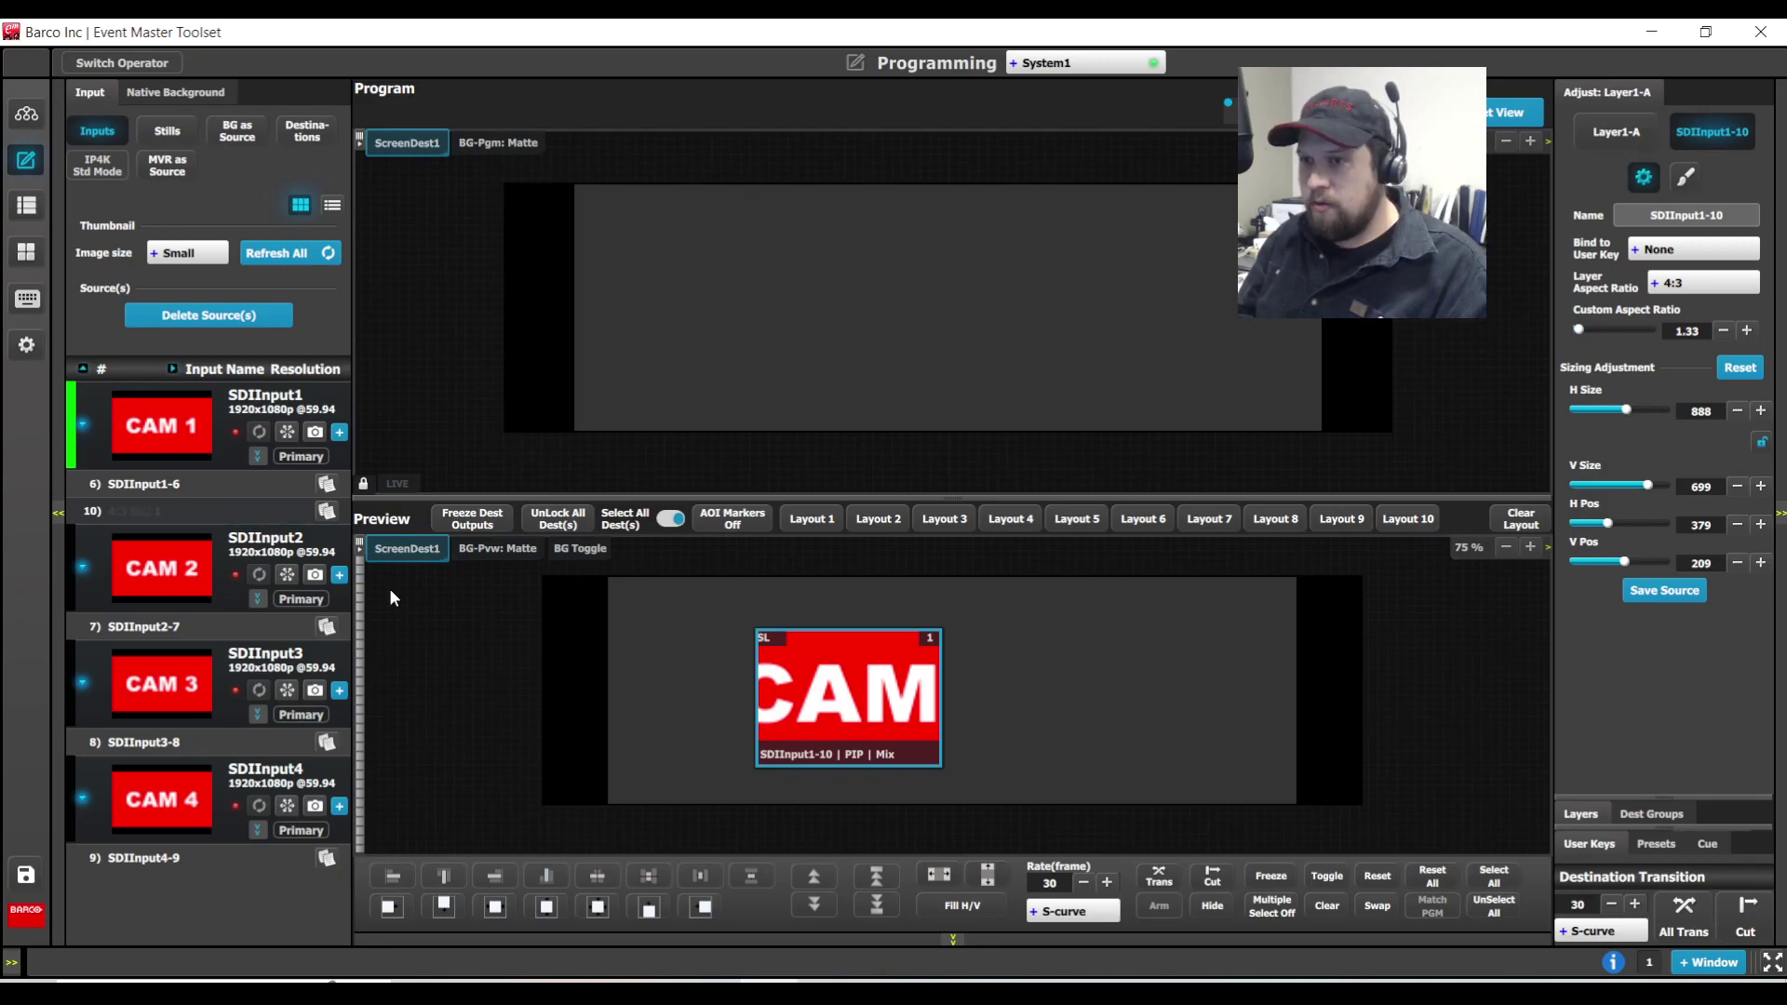
Test CAM 1 and 4:3 SDI 1 PIPs with No border no shadow, then remove 4:3 SDI 1
click(1326, 906)
drag(159, 424, 516, 605)
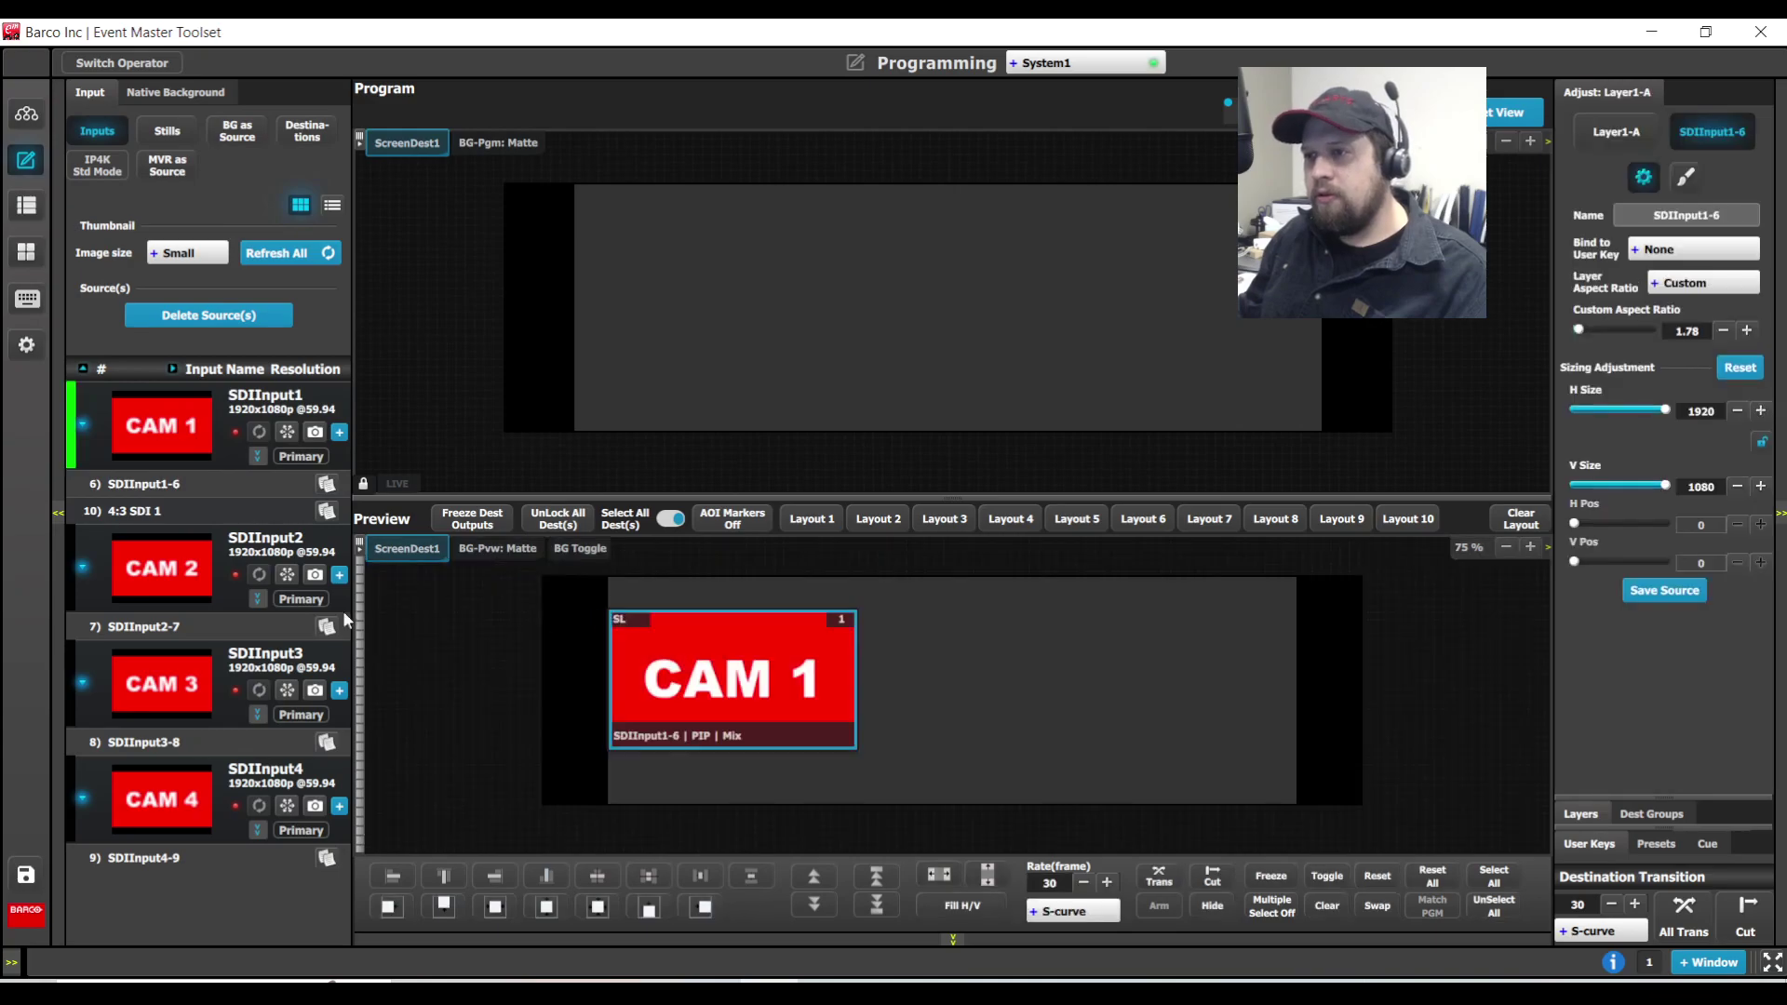
drag(139, 520, 920, 590)
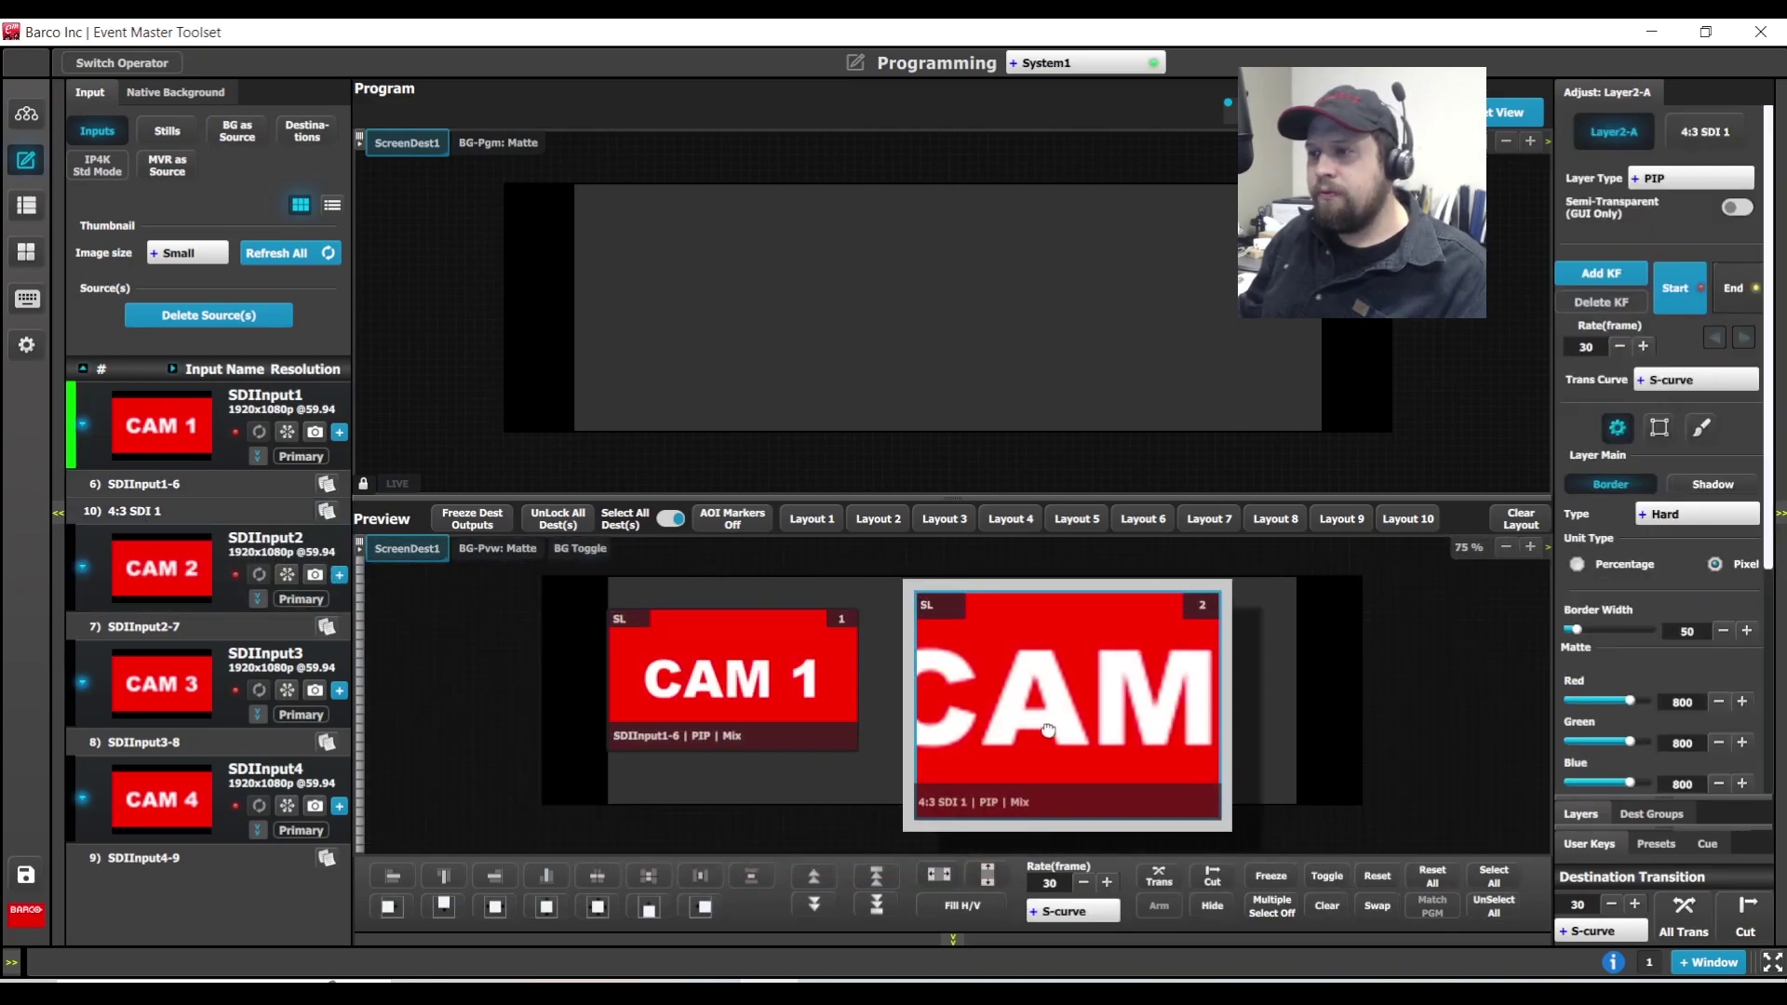
click(1588, 845)
drag(1660, 618, 1103, 698)
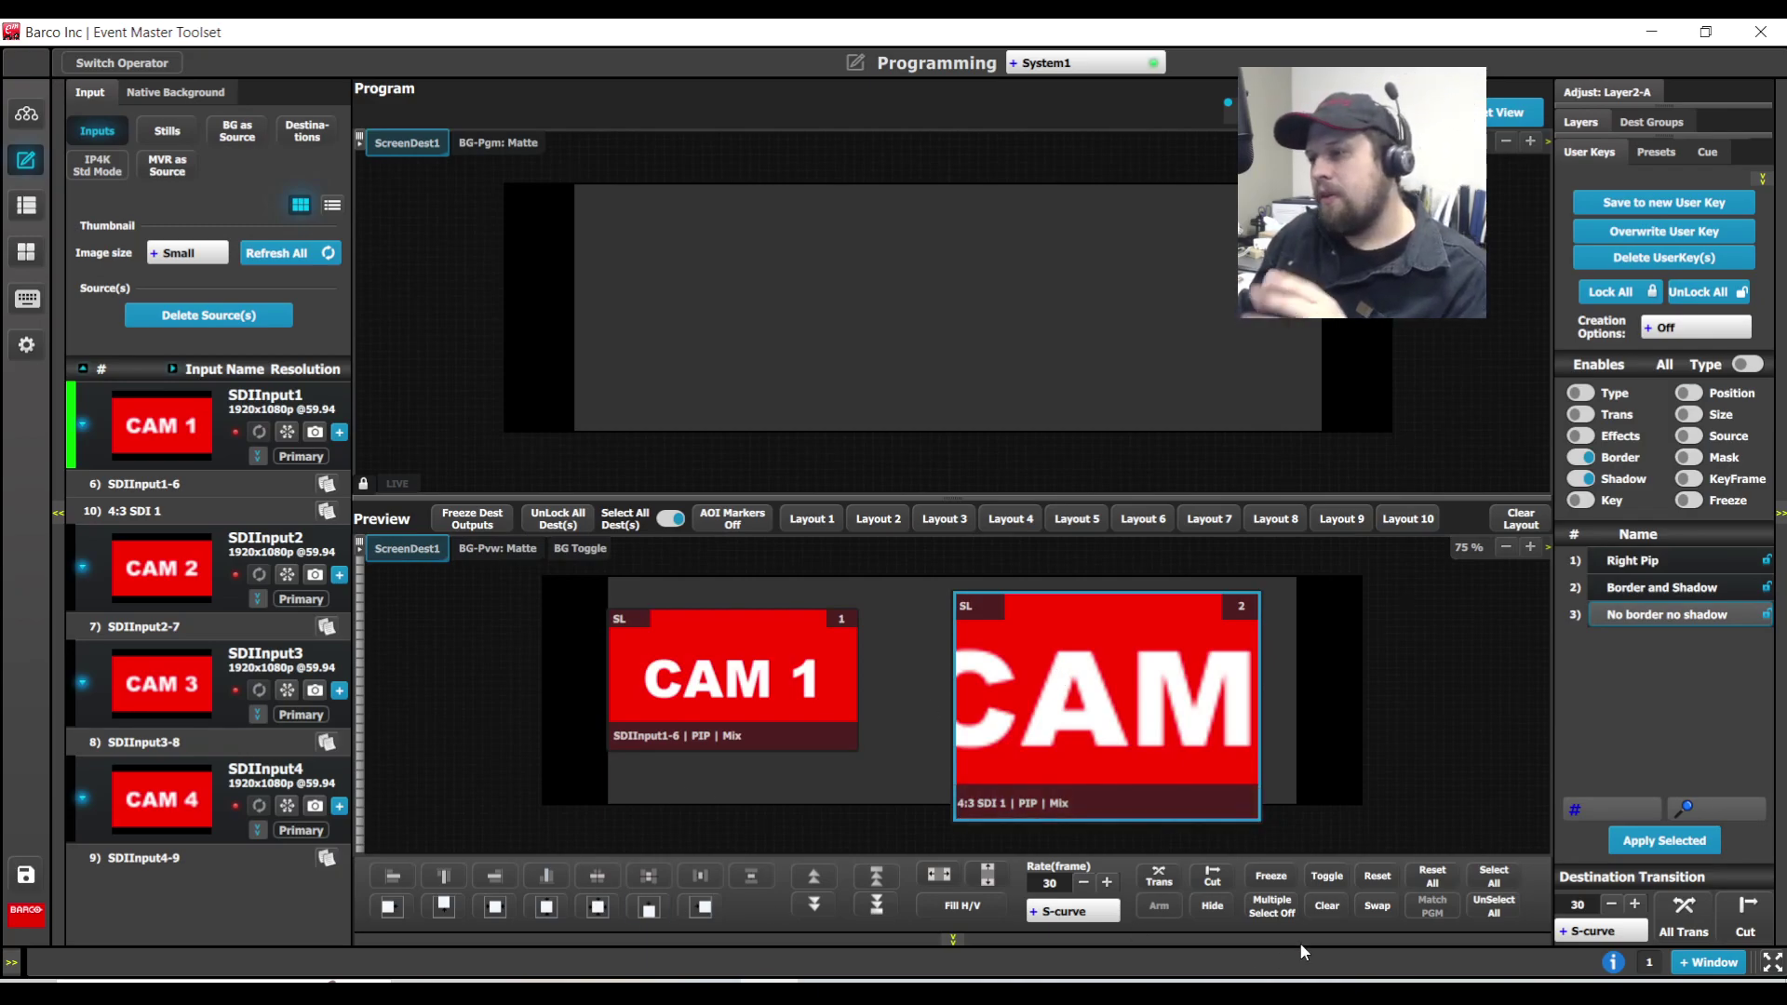
click(1338, 912)
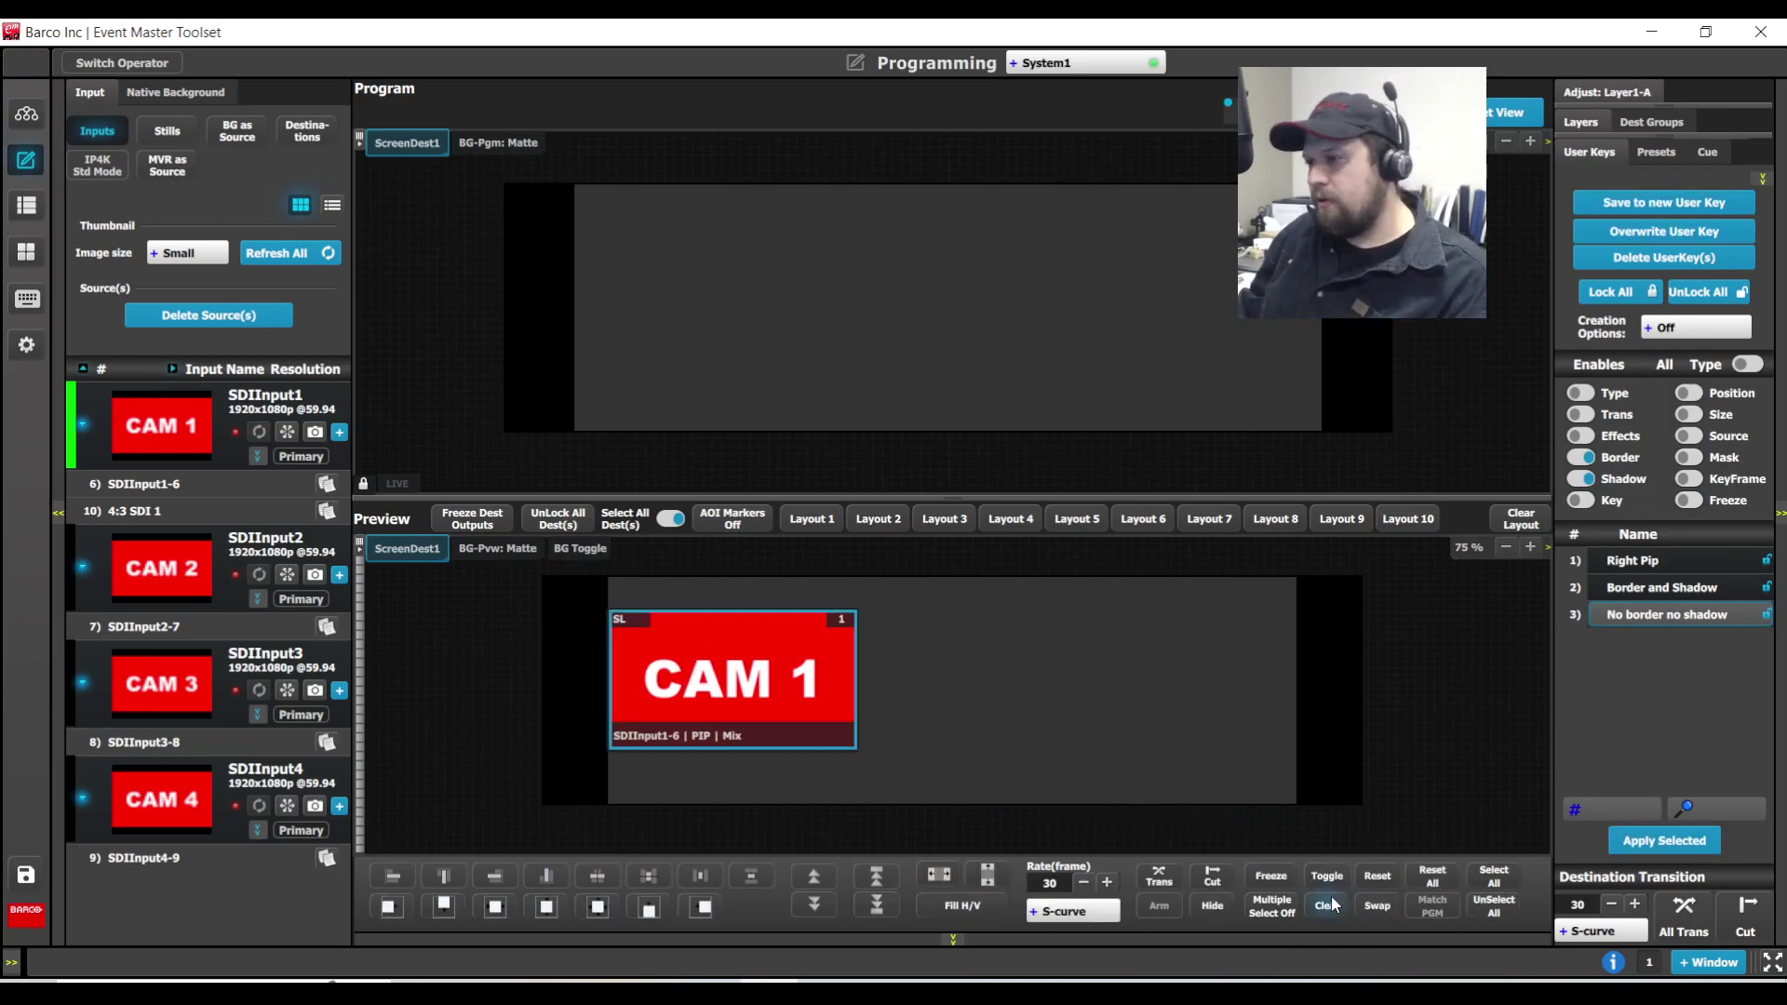
Create source SDIInput1-11, bind it to the Border and Shadow user key, and save it
click(338, 434)
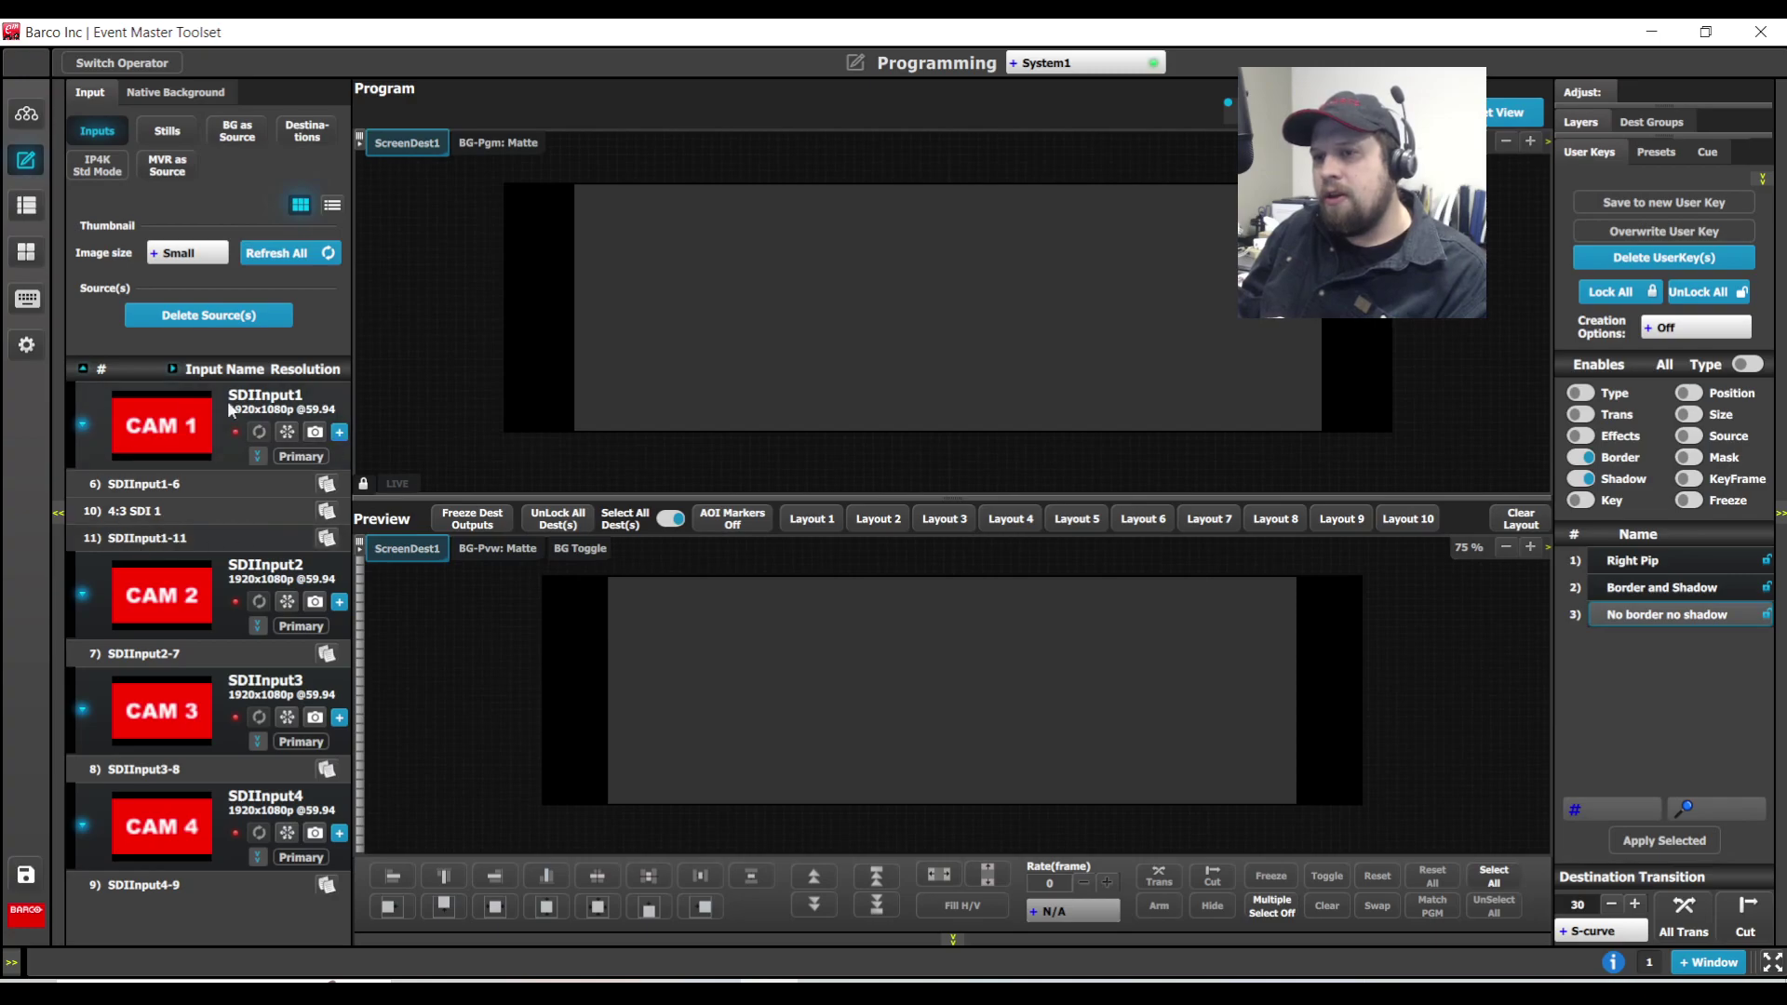
drag(149, 541, 875, 698)
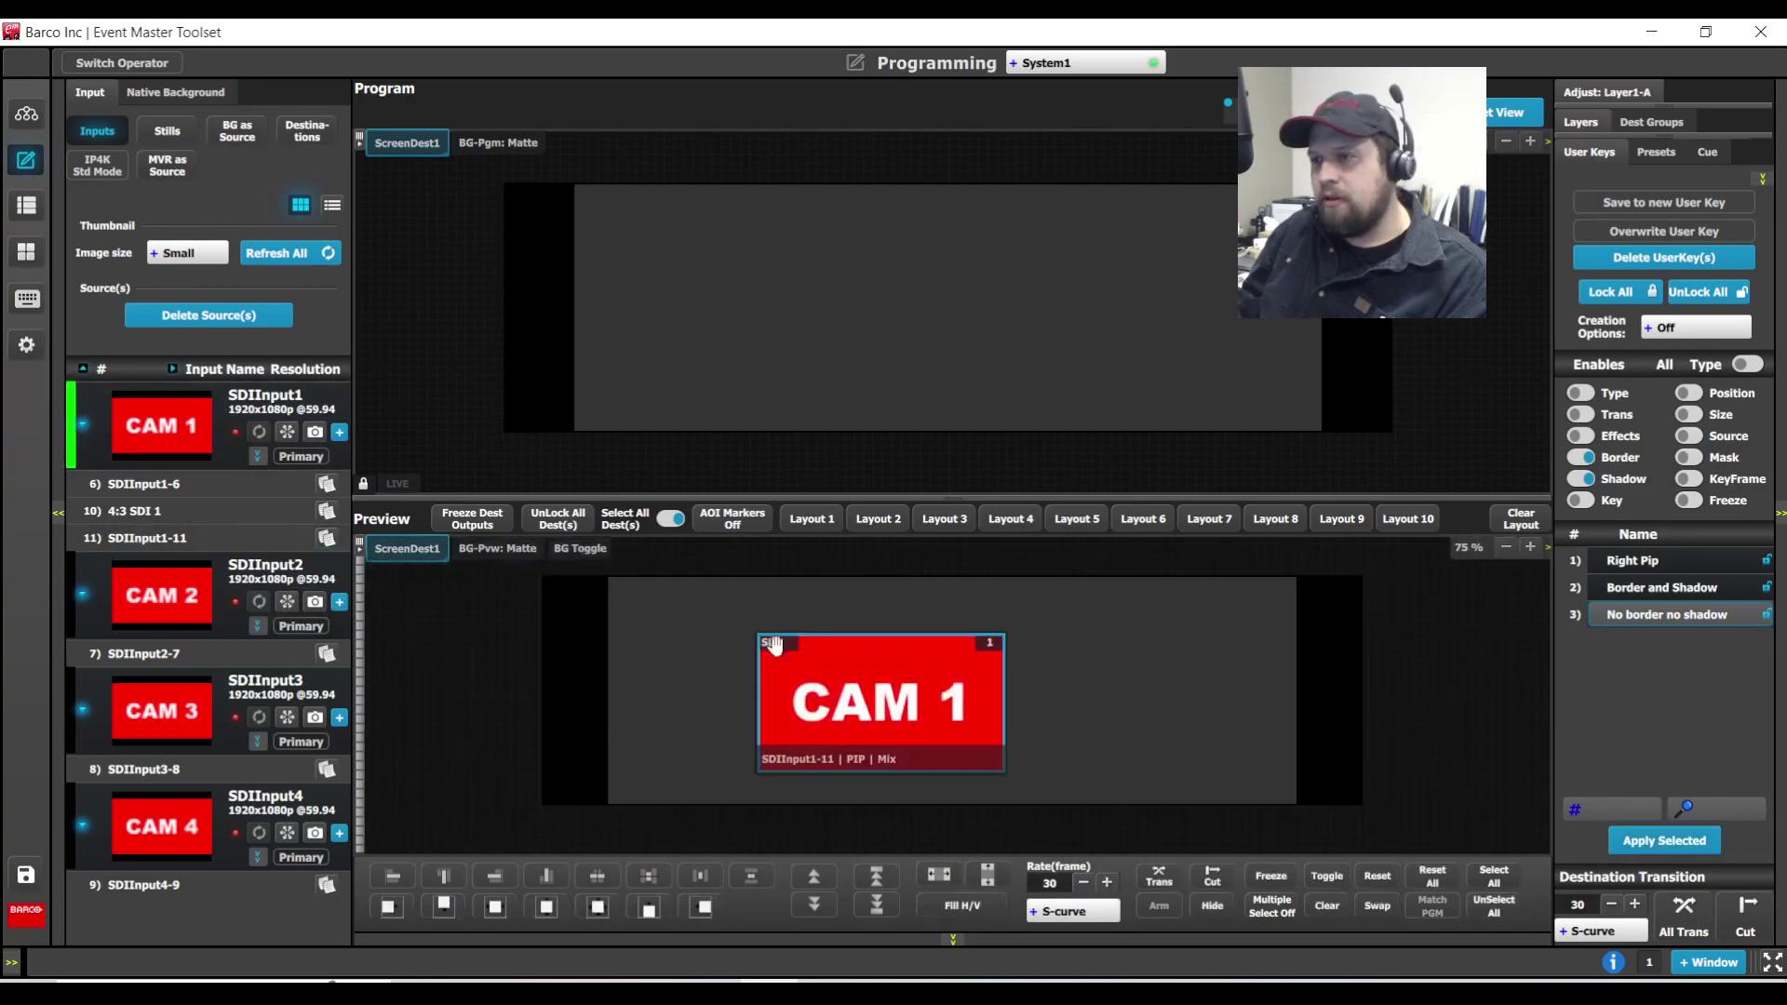
click(1635, 95)
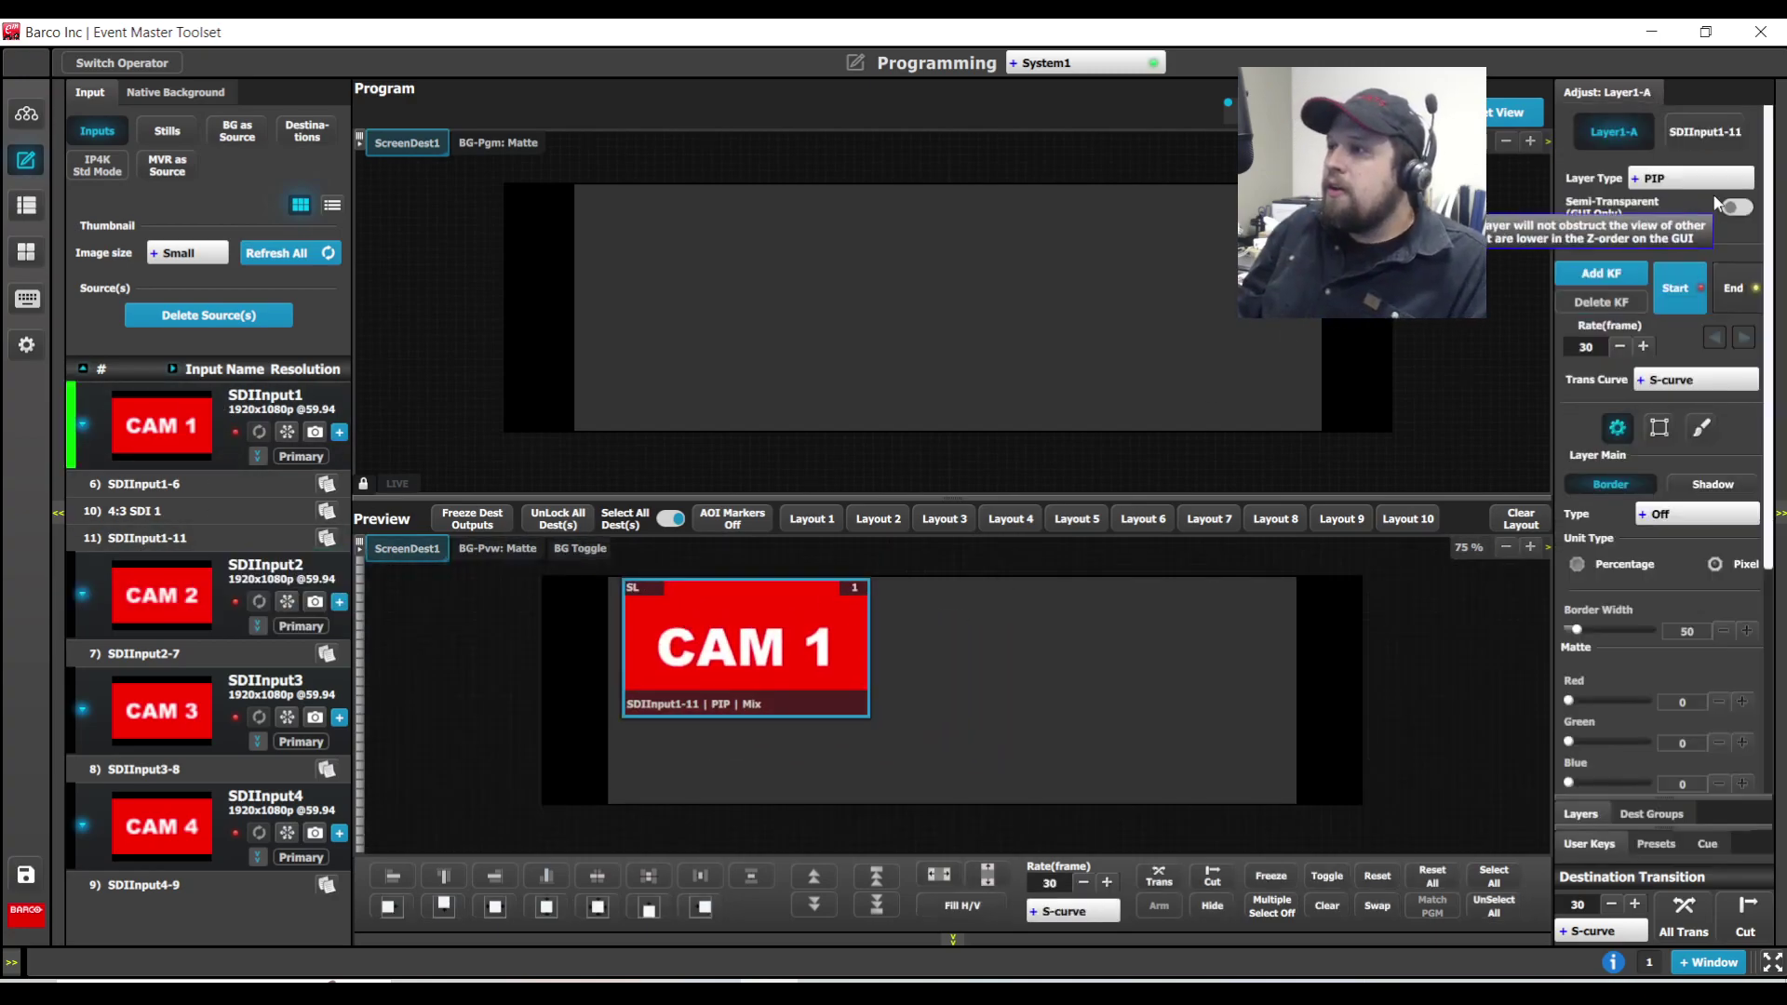
click(1687, 131)
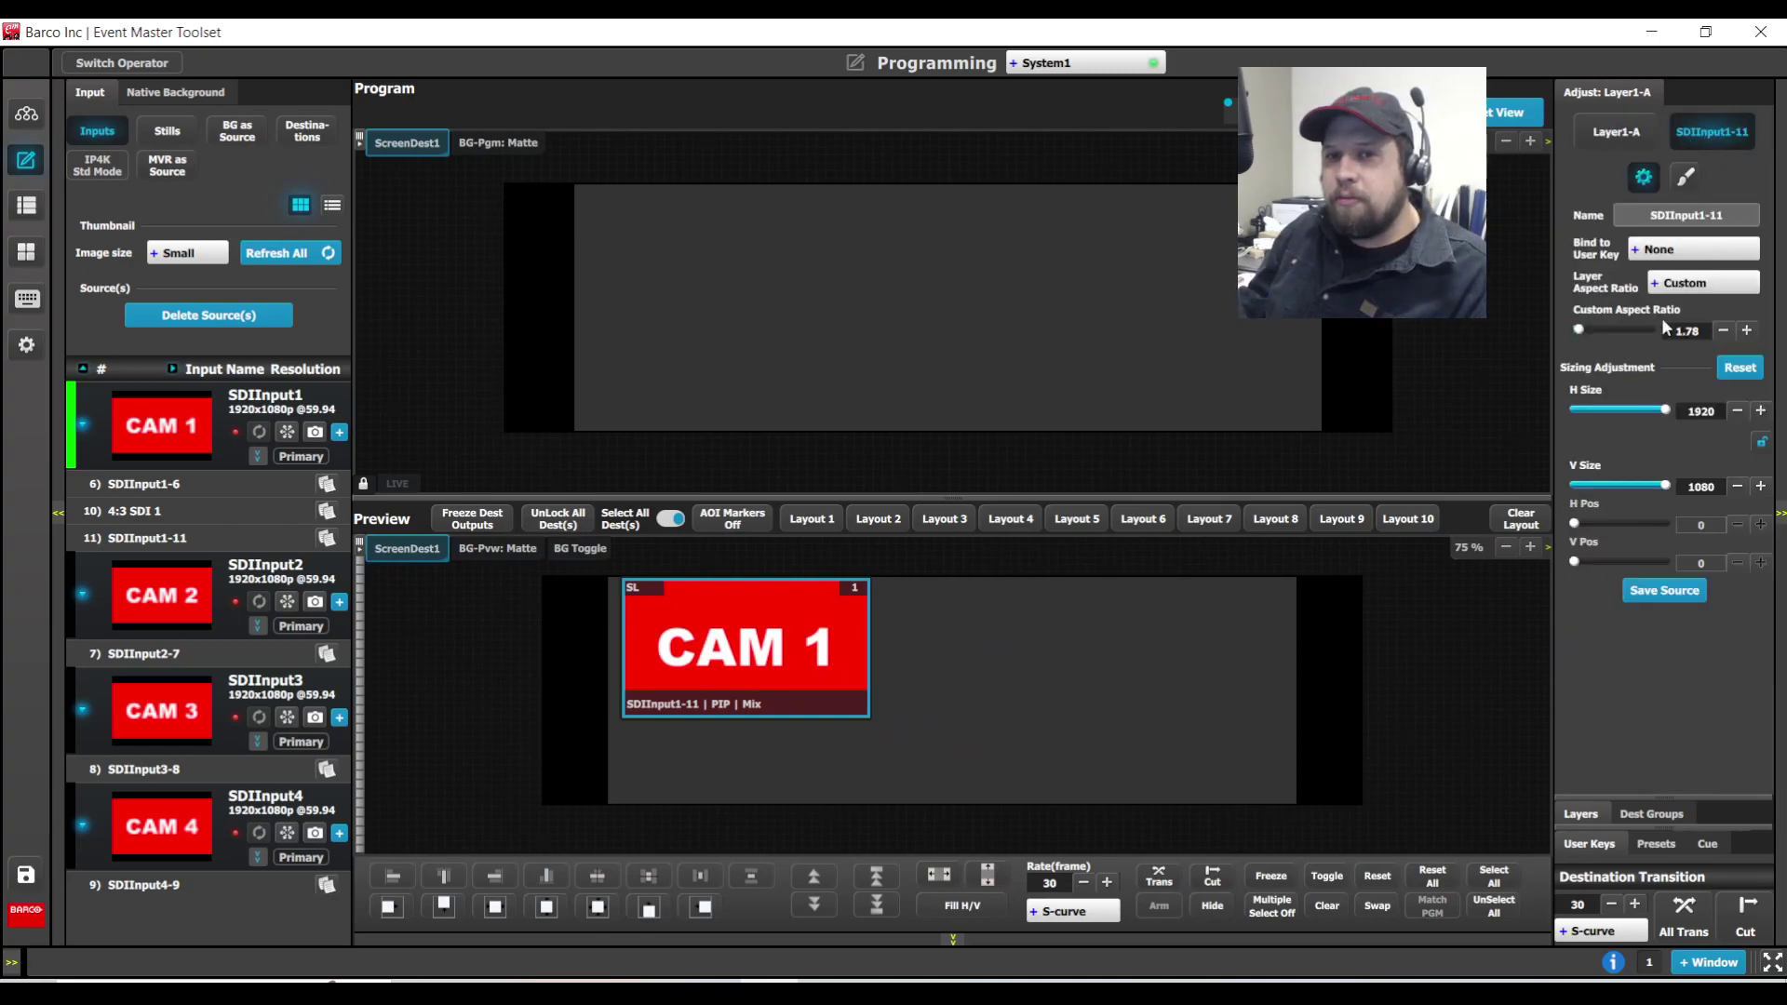
click(1664, 251)
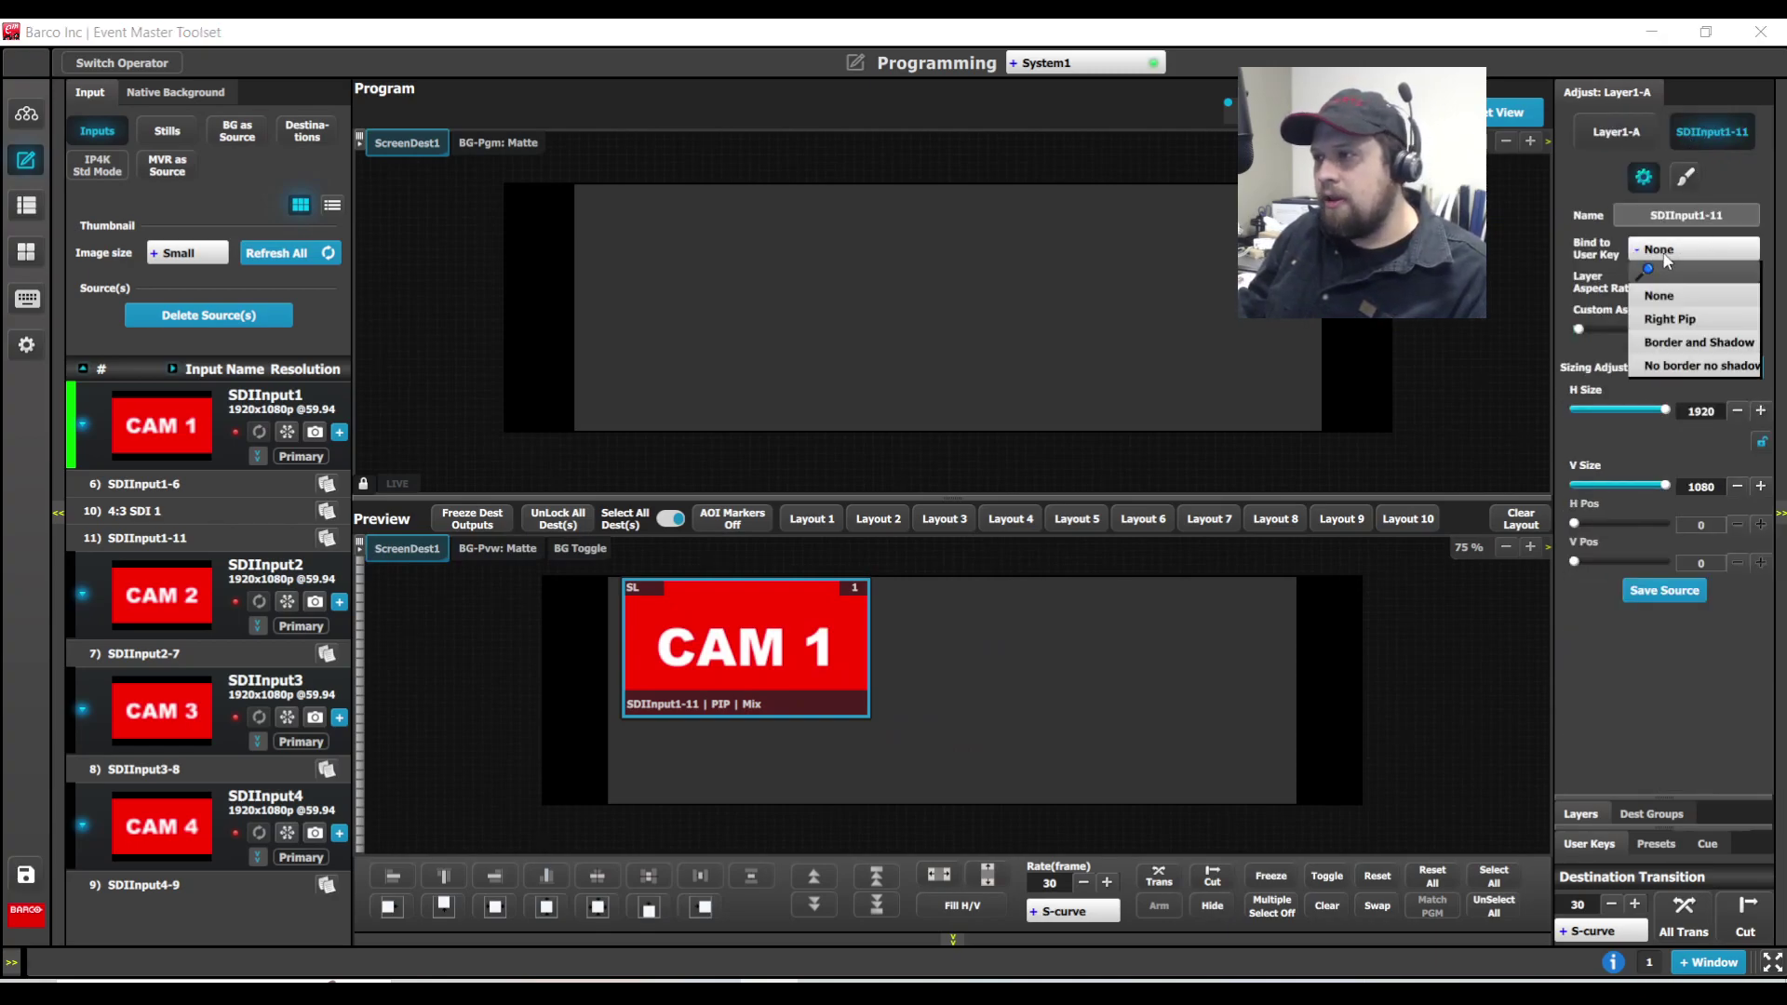
click(1699, 343)
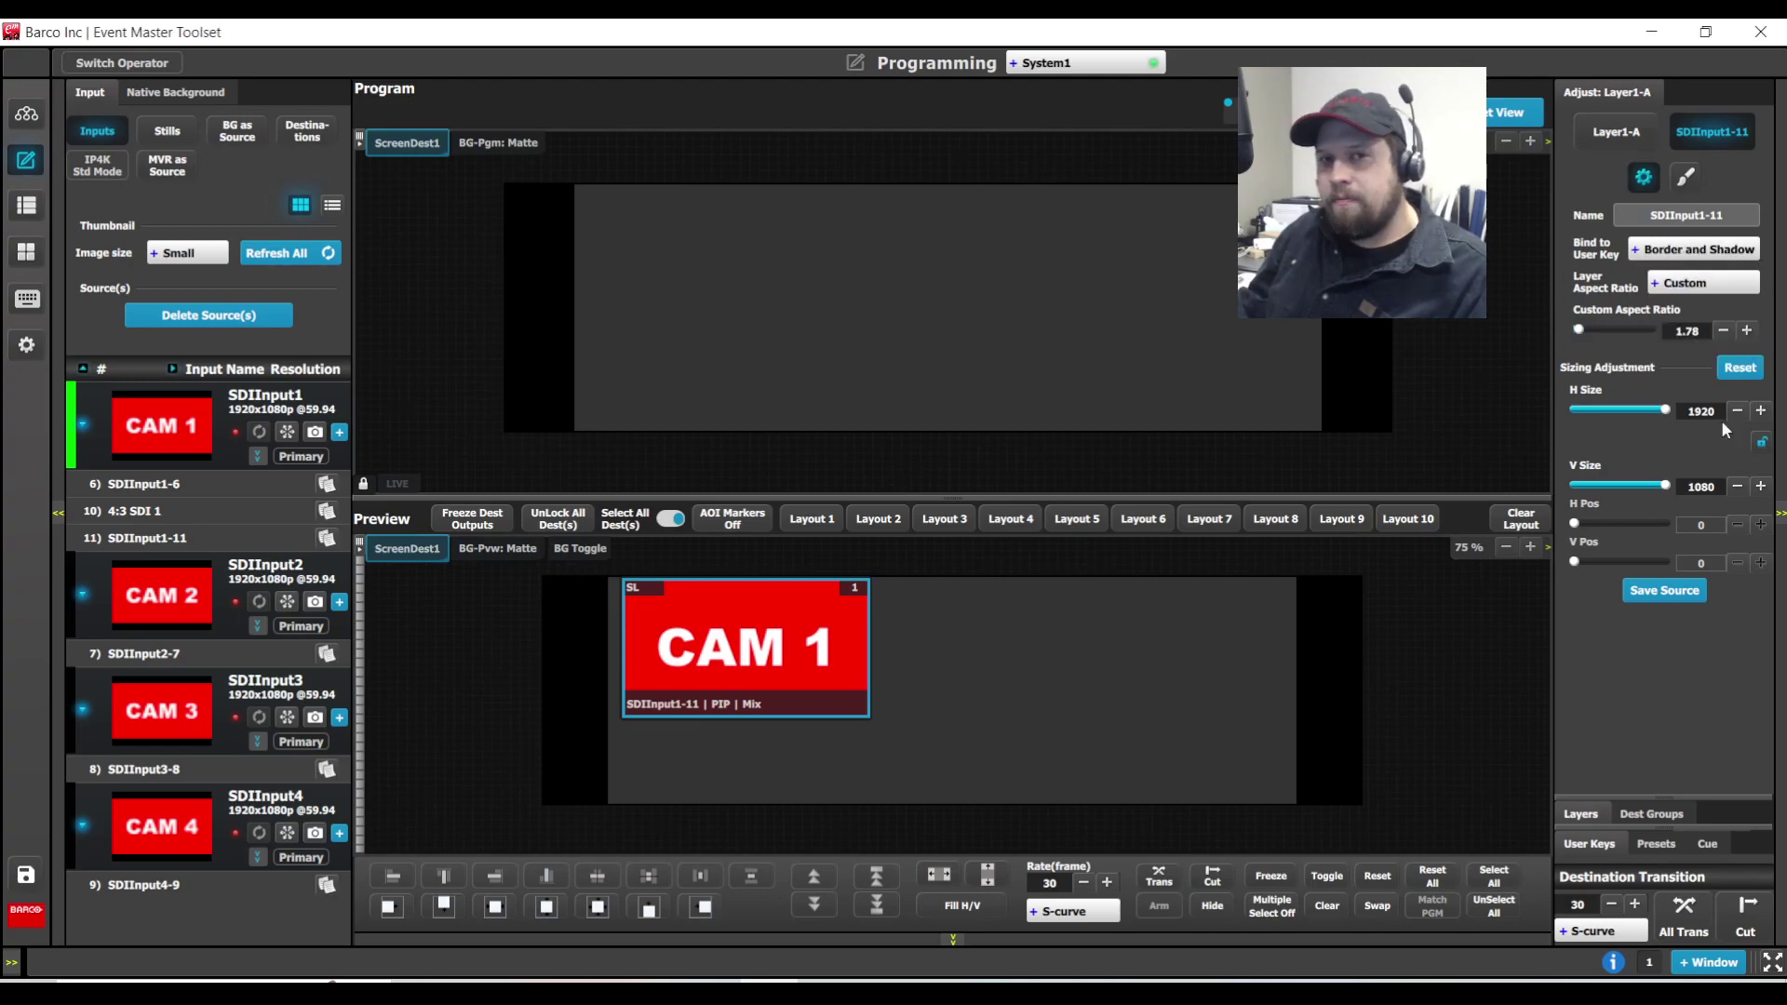
click(1662, 590)
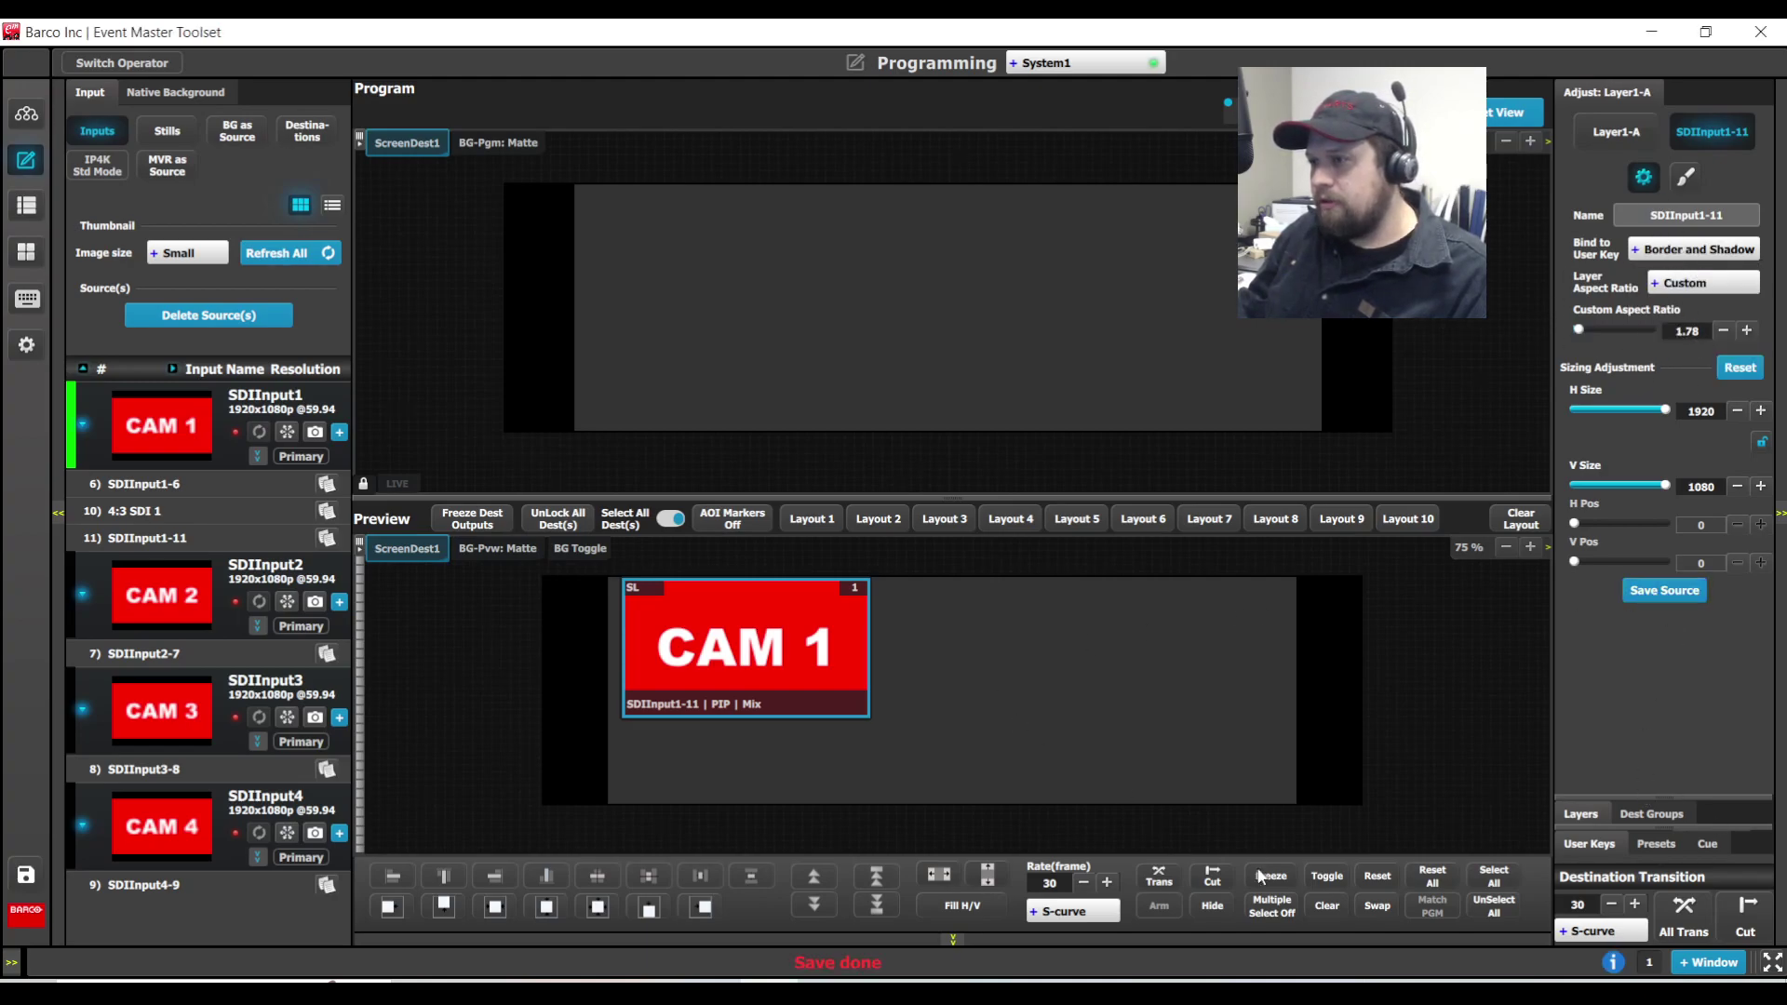
drag(825, 651, 971, 722)
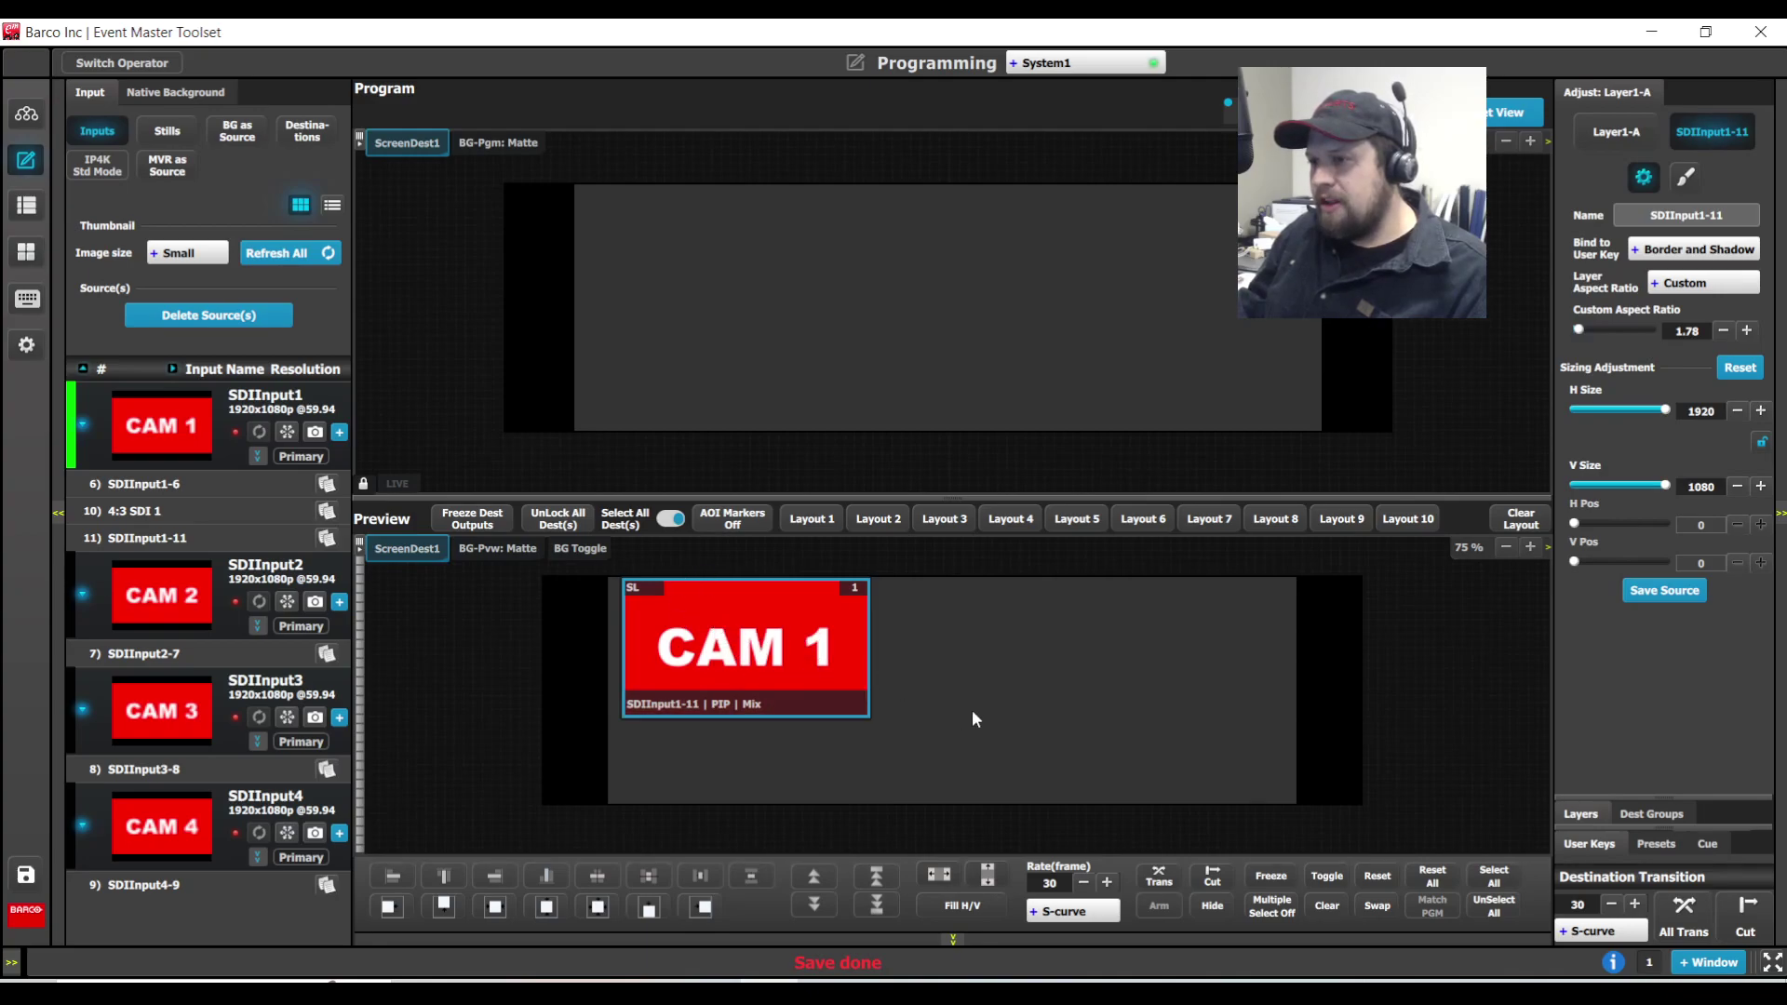
Undo the last two layer changes, rename SDIInput1-11 'Border and shadpw', and add it to Preview
key(ctrl+z)
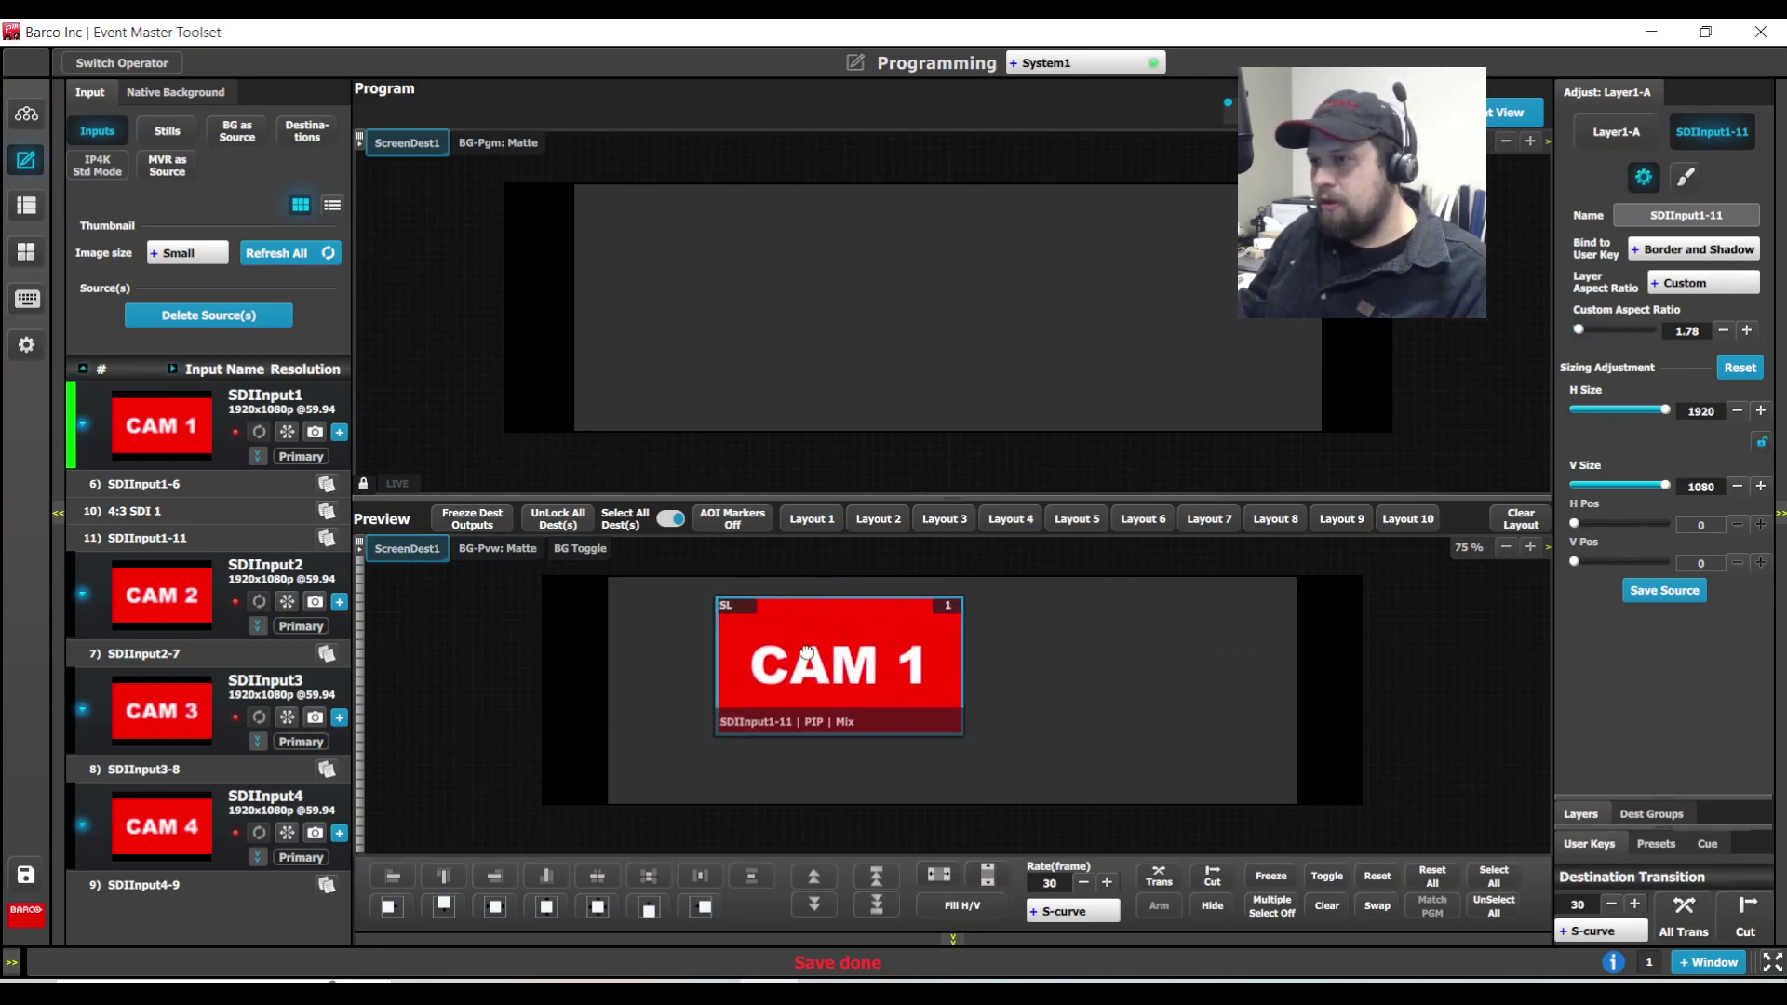
key(ctrl+z)
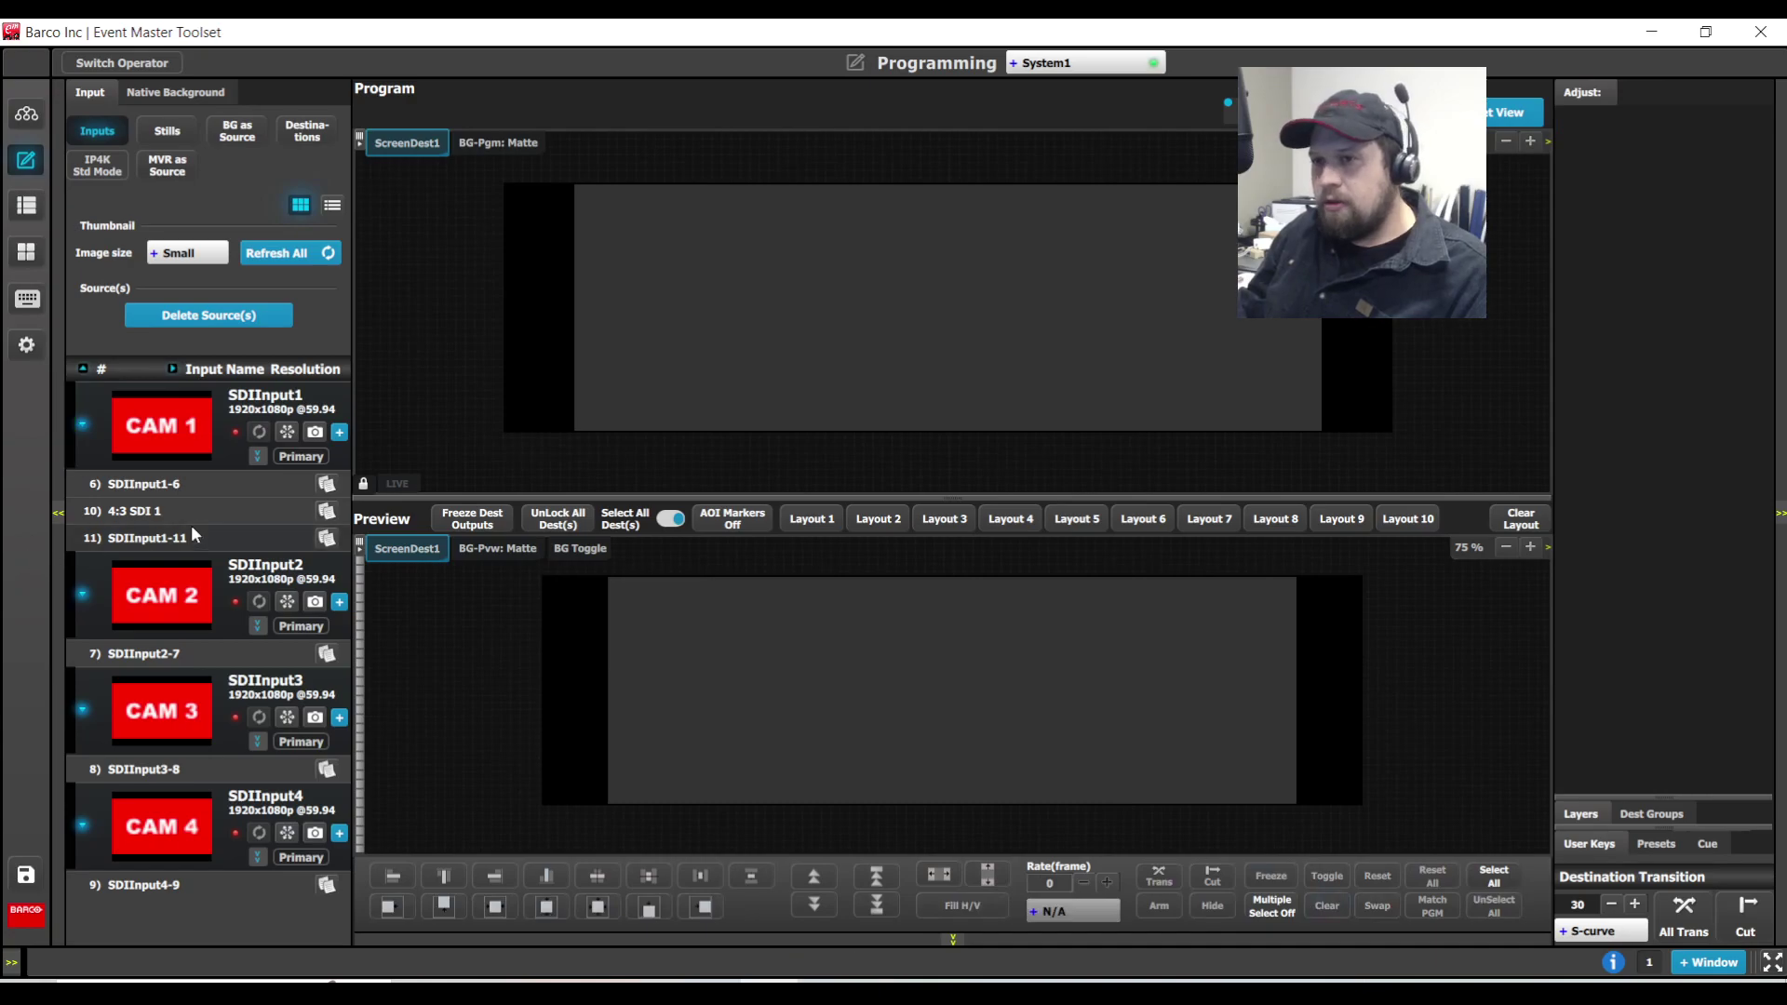
double_click(188, 528)
text(Borde)
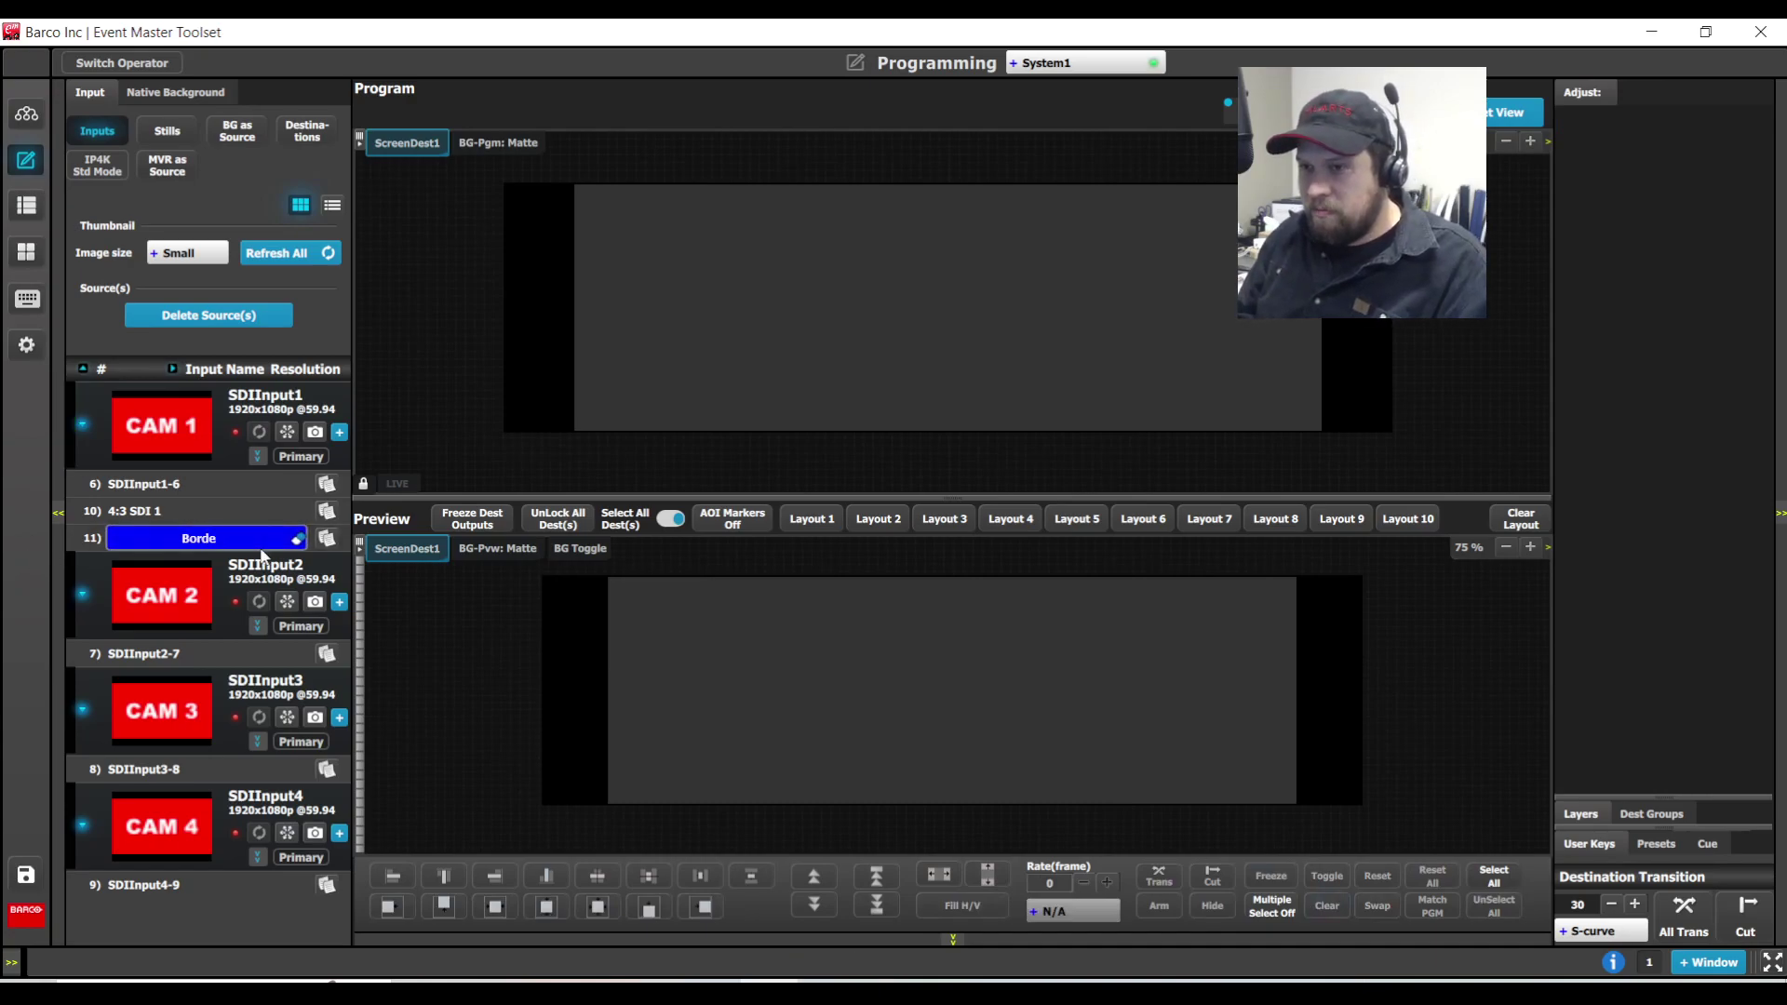
text(r and shadpw)
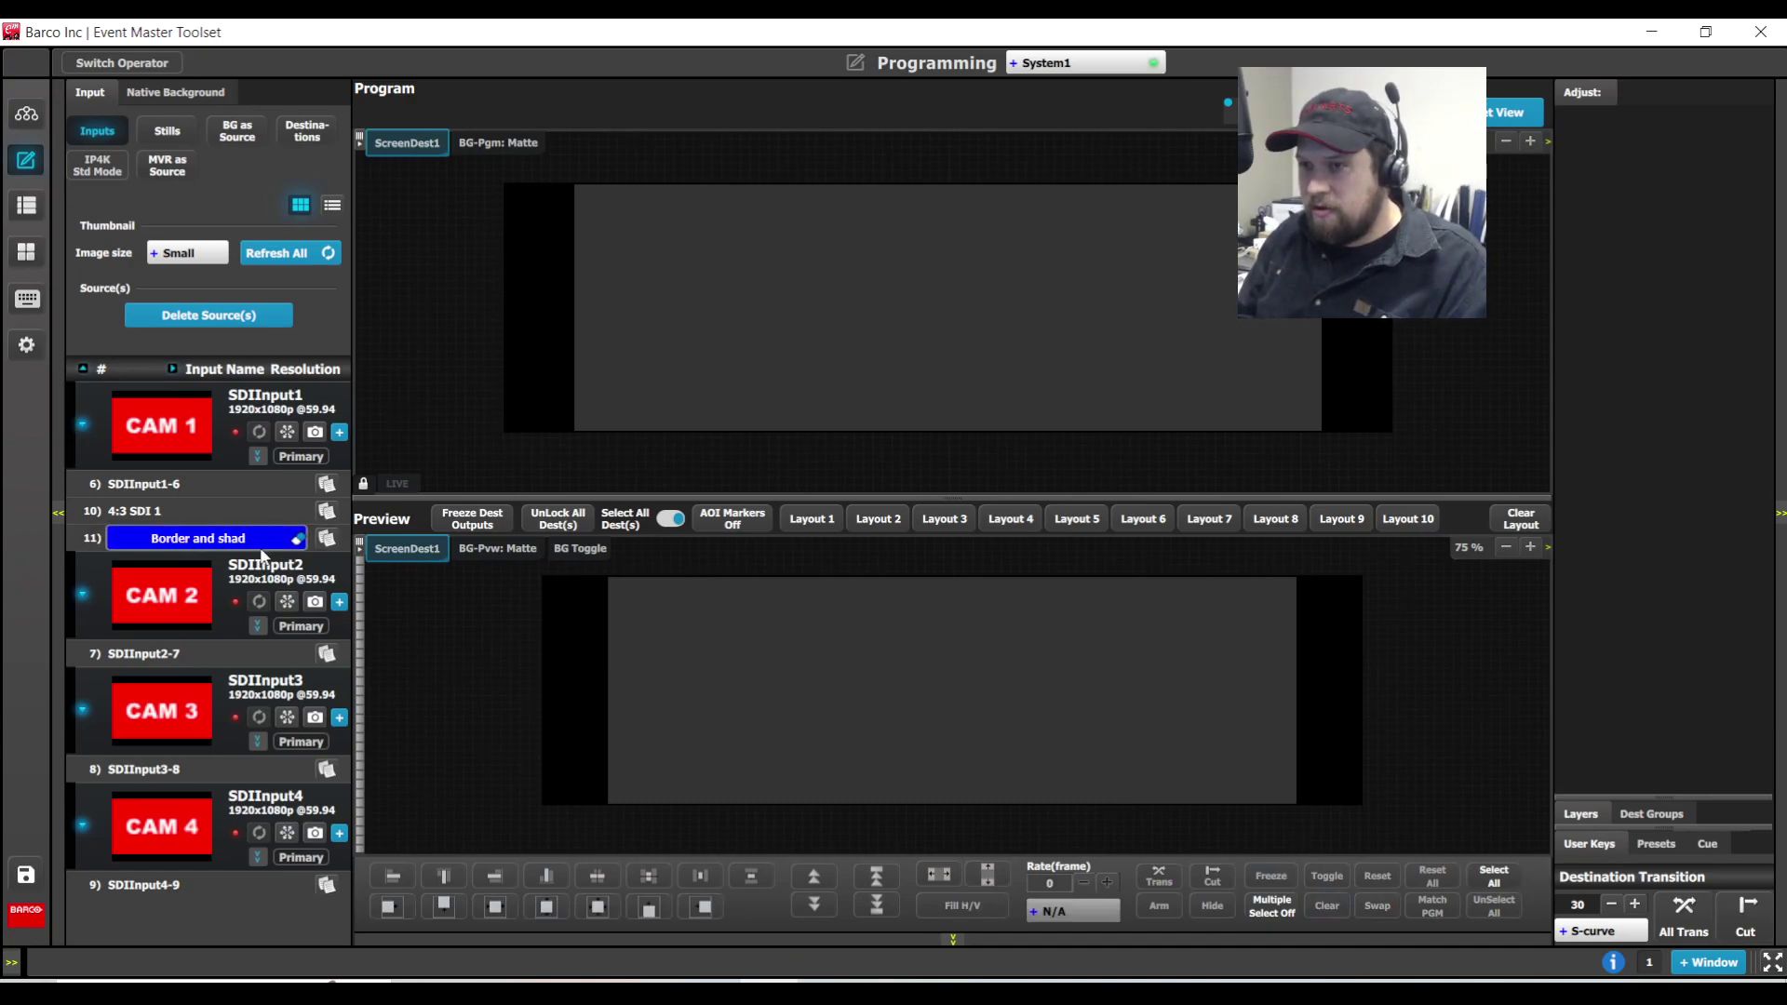
key(Return)
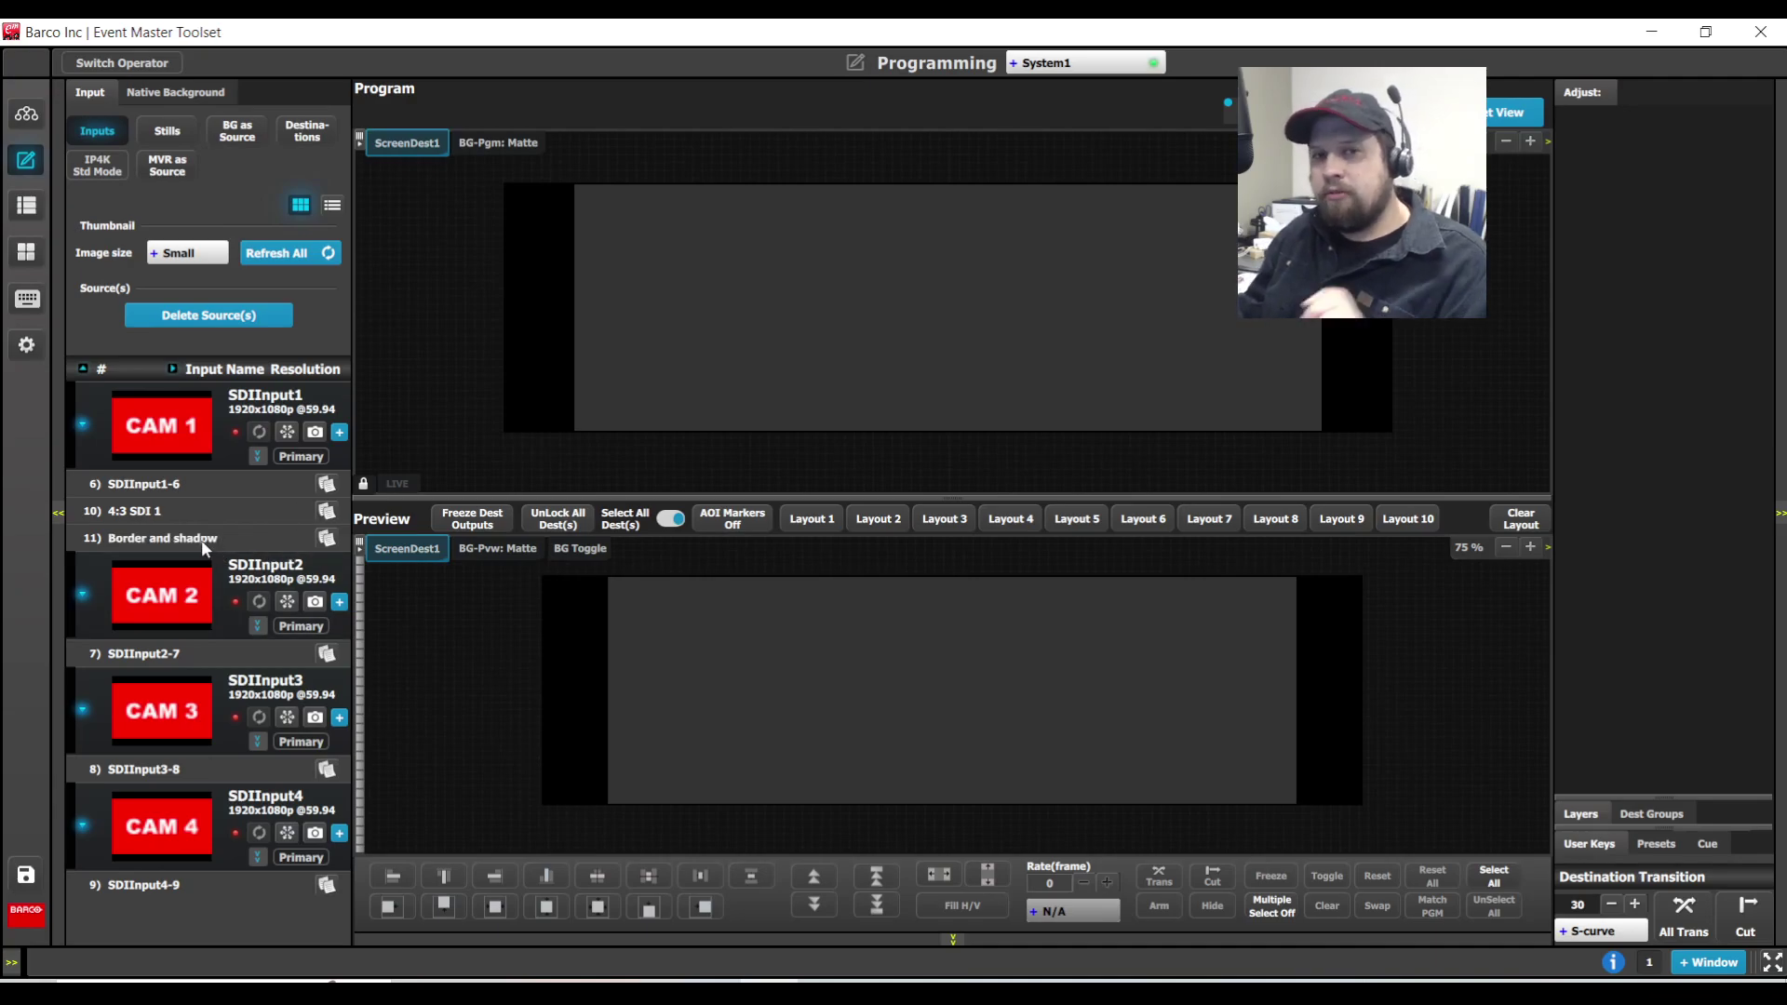
drag(195, 539, 690, 649)
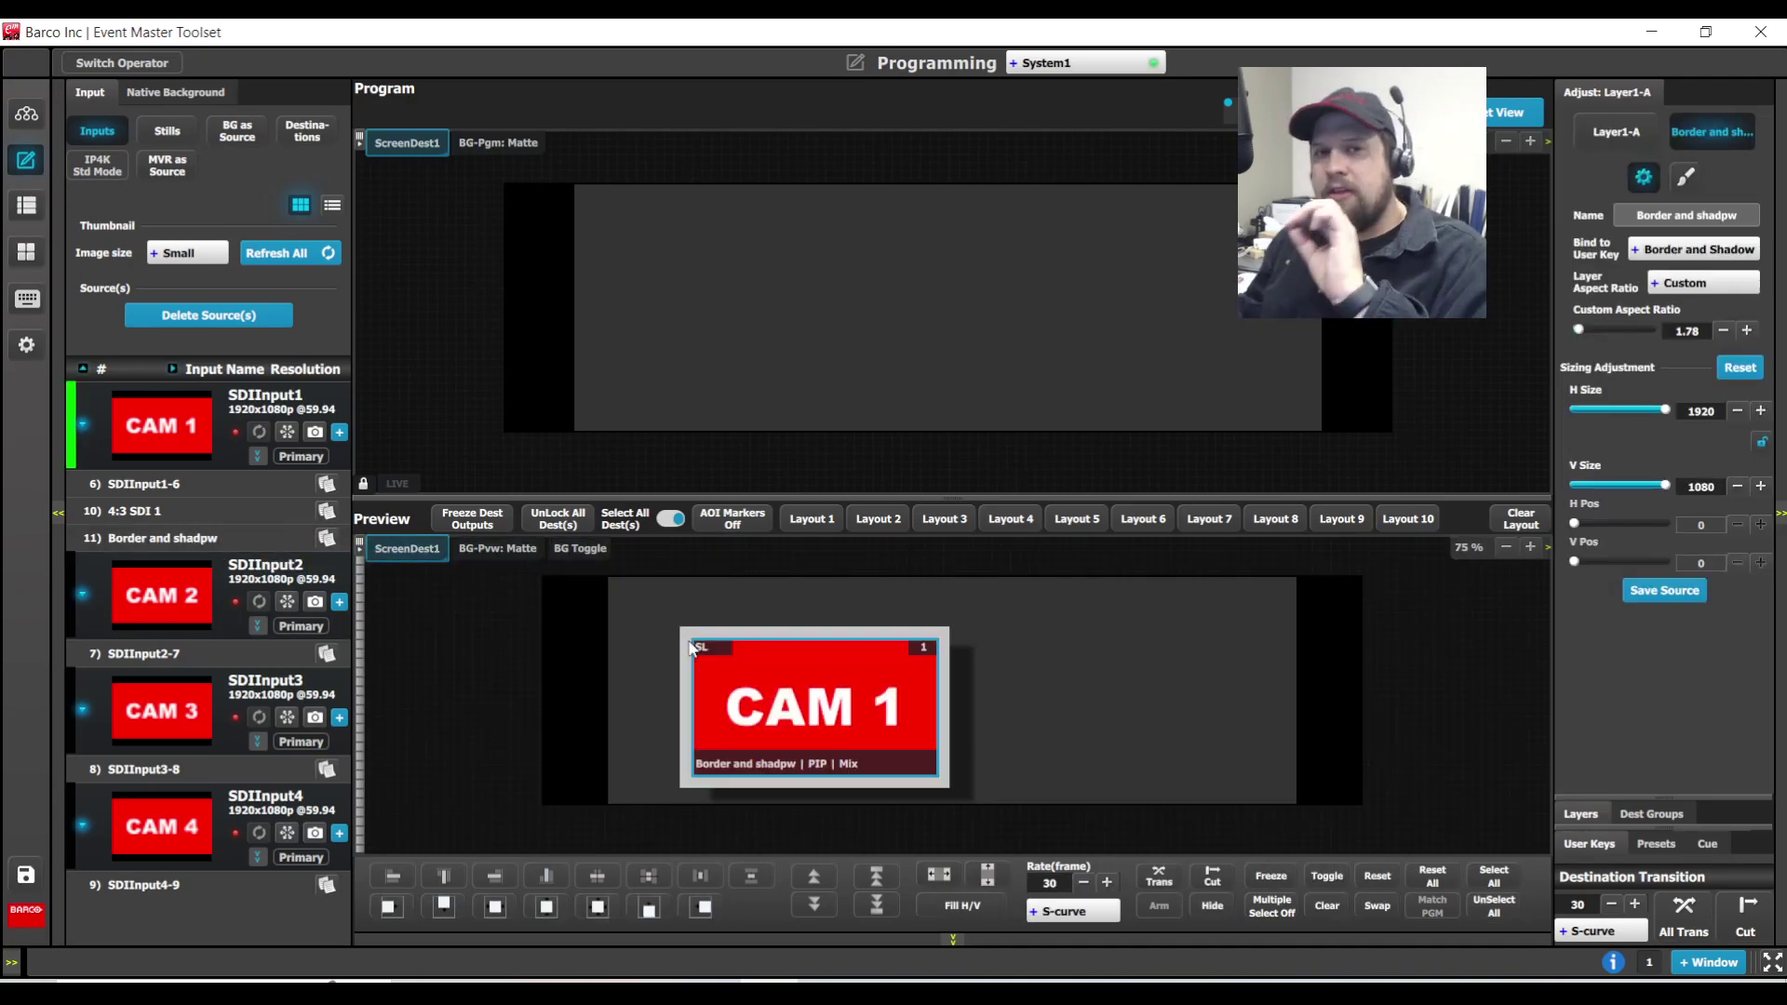
Save Presets 1.00, 2.00 and 3.00 with CAM 1 repositioned, then recall Preset 1.00
click(1653, 847)
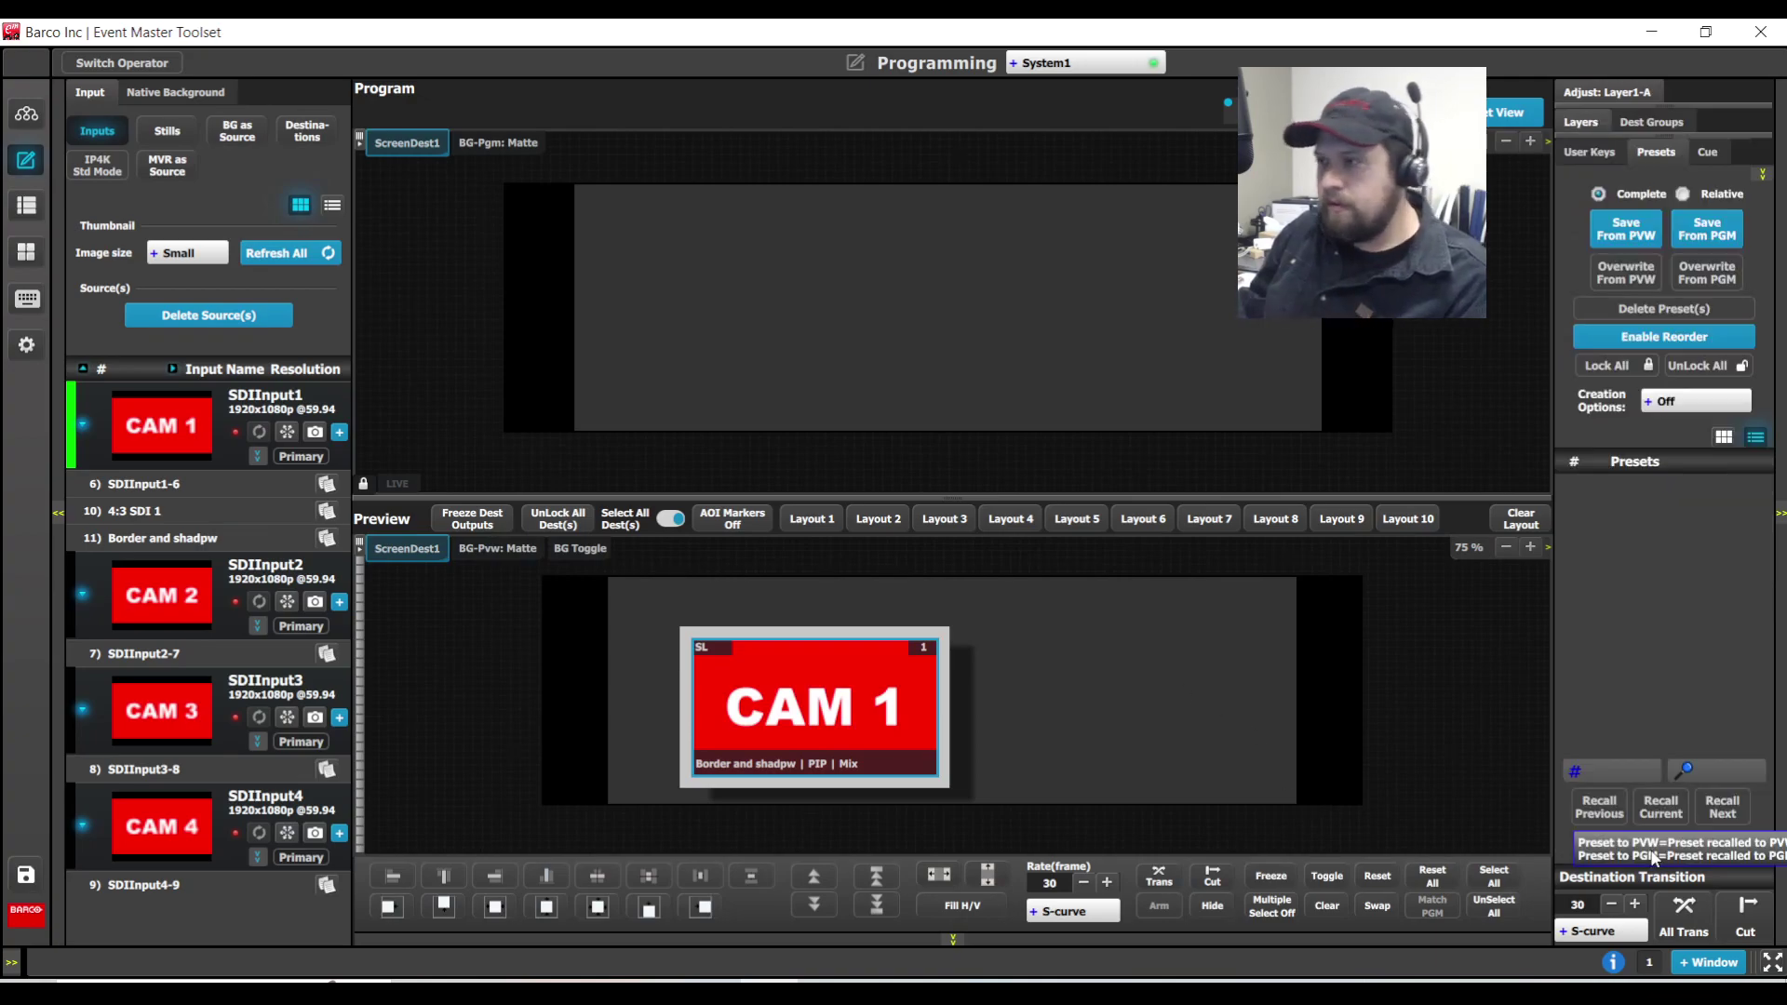
click(1623, 241)
drag(888, 703, 1356, 661)
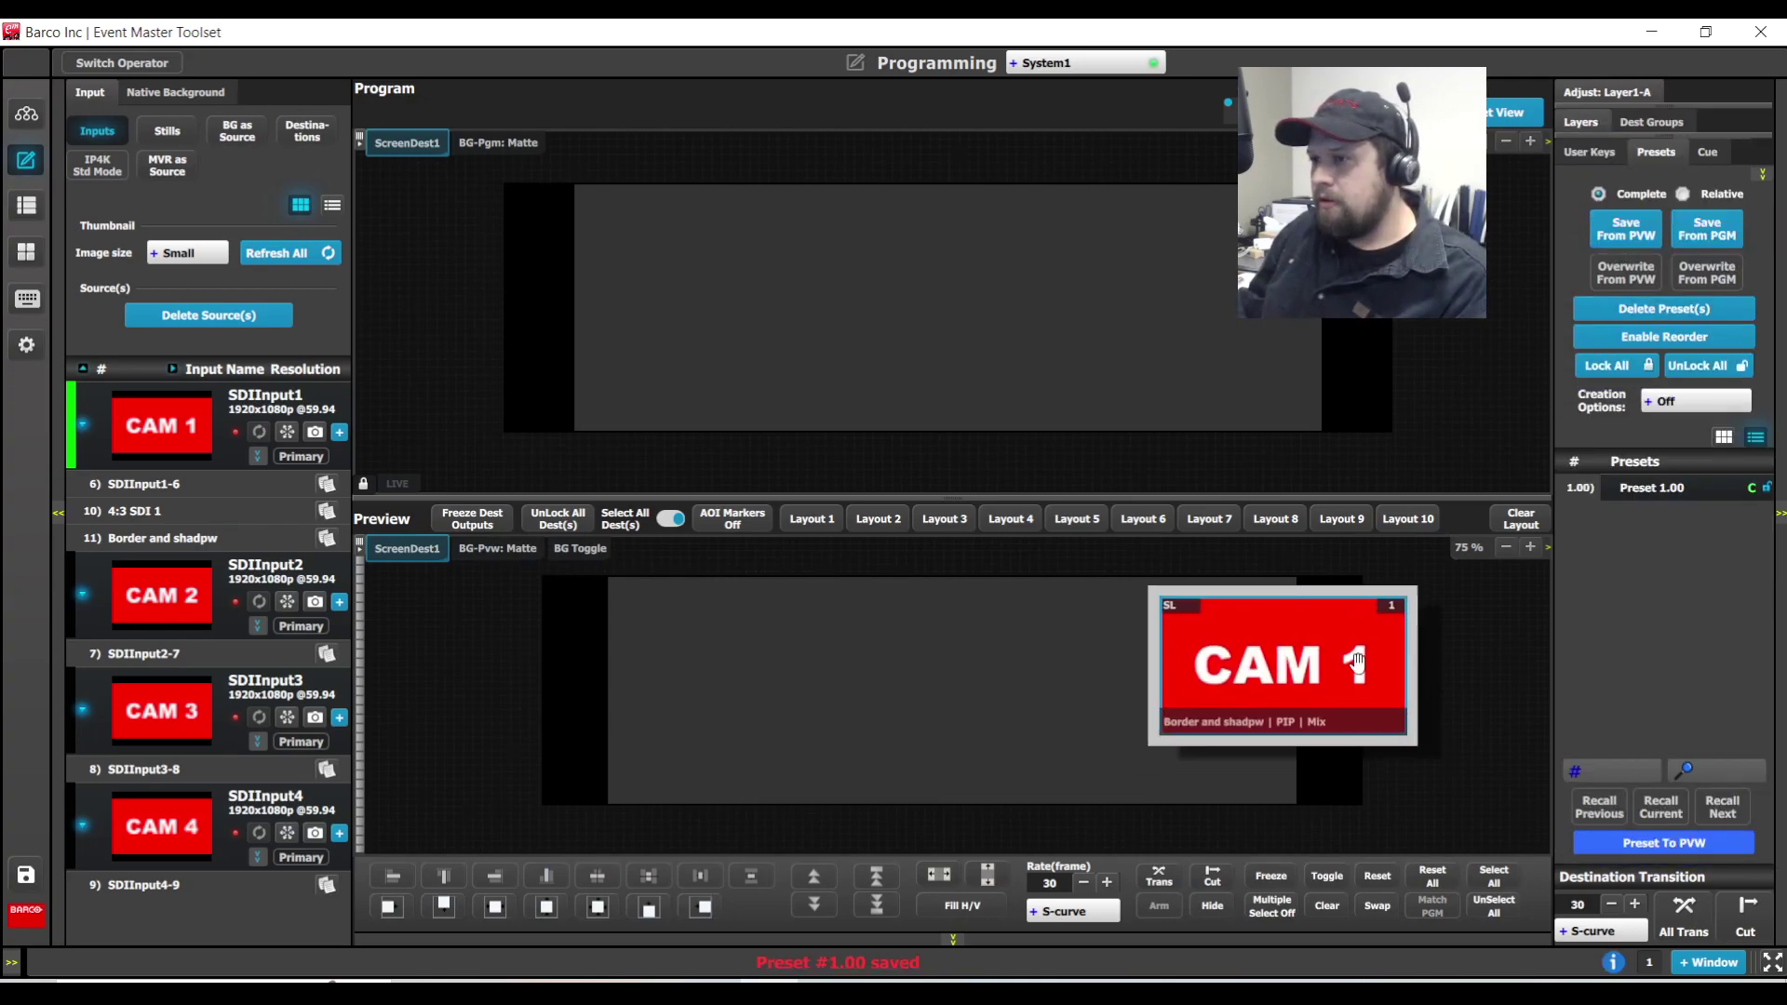
click(1624, 228)
click(1624, 229)
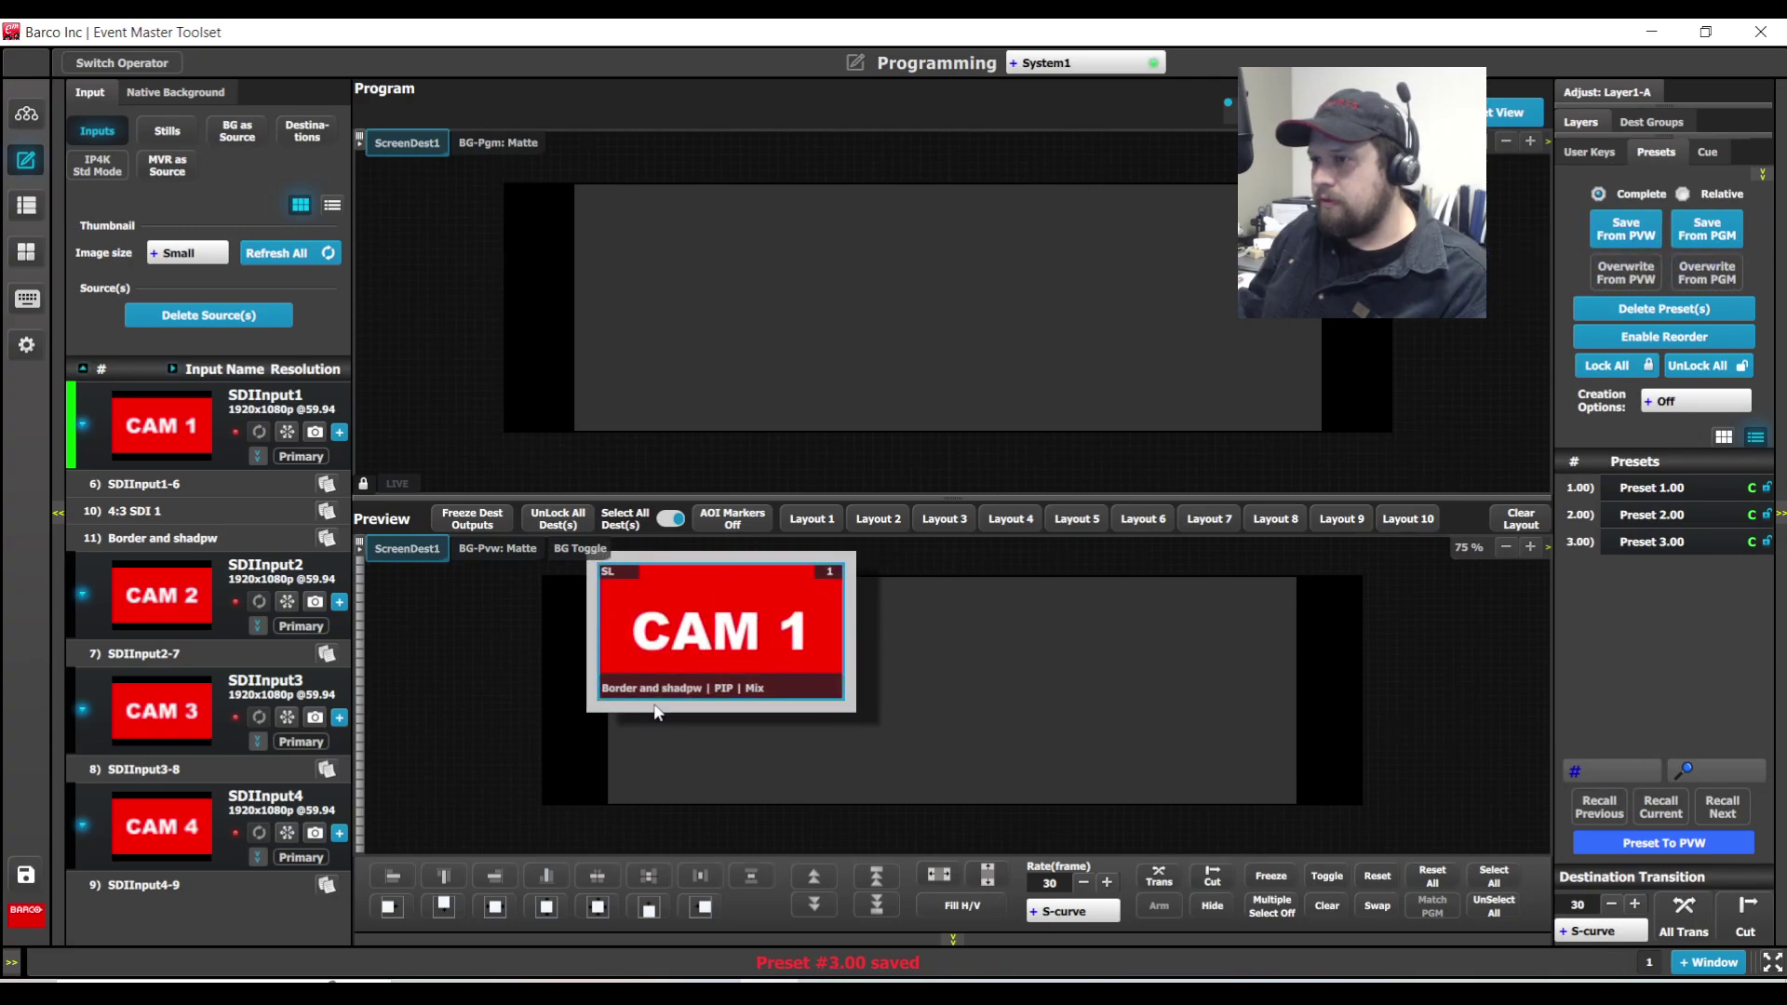
click(1665, 806)
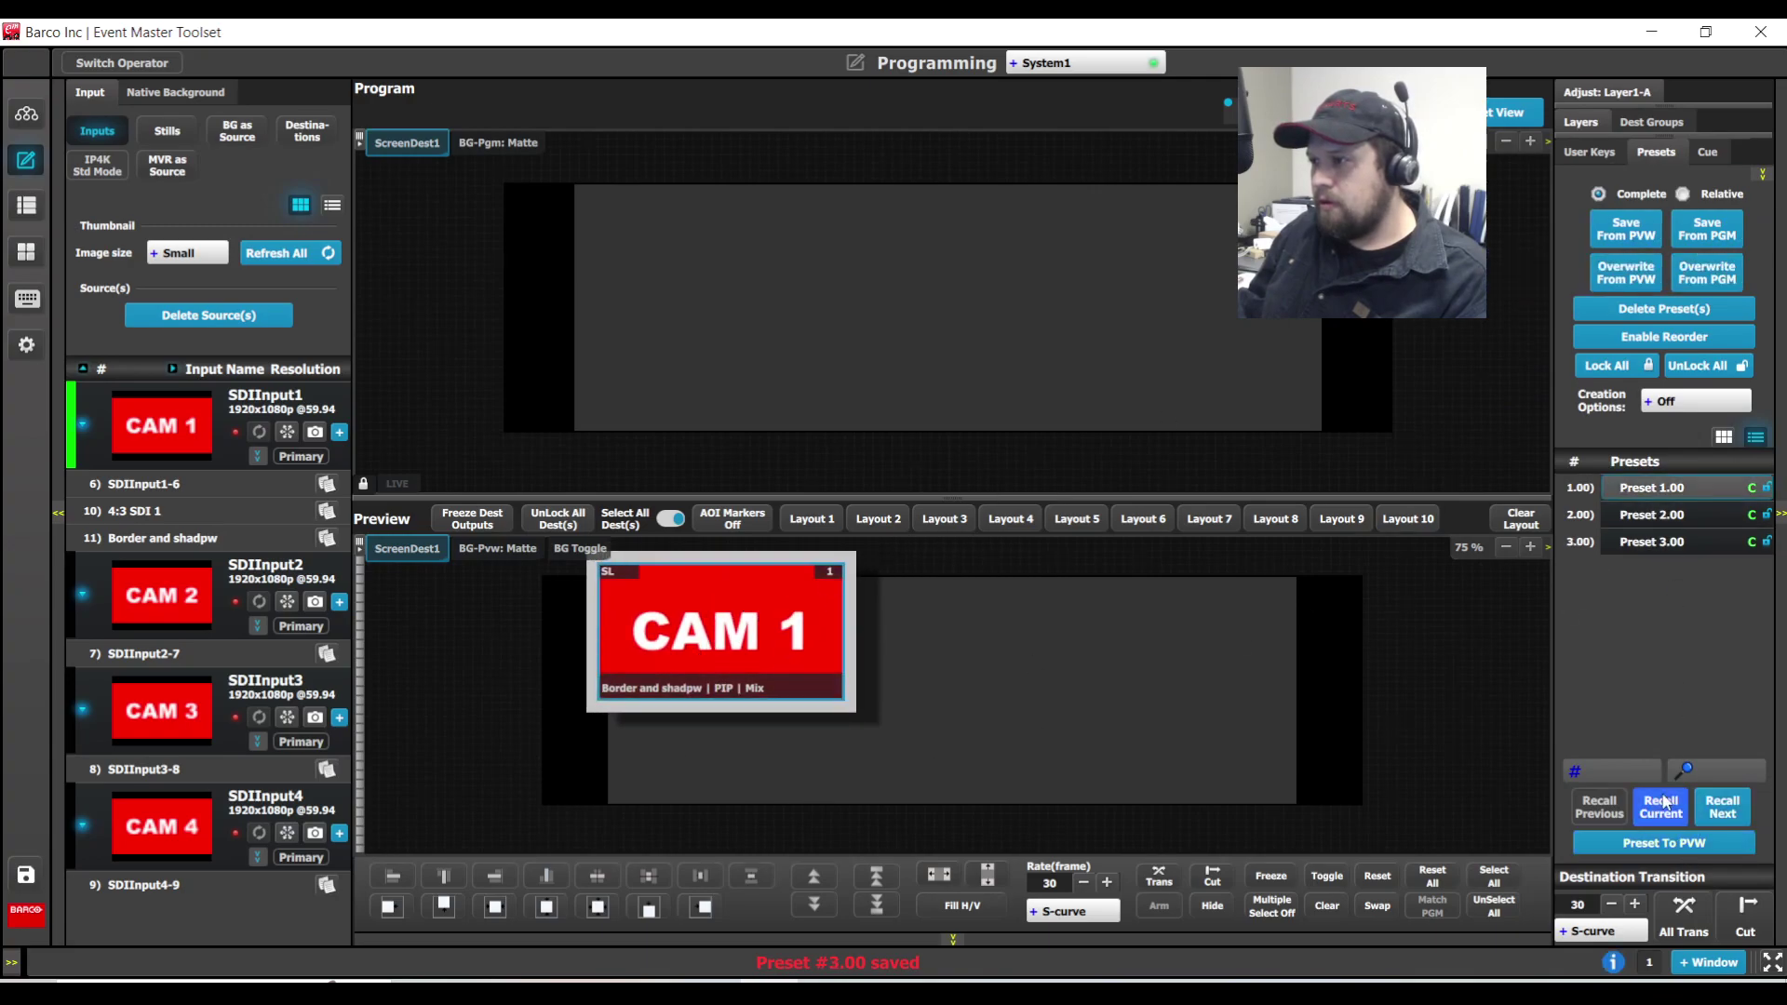
Take Presets 2.00 and 3.00 to Program
click(1645, 514)
click(1660, 805)
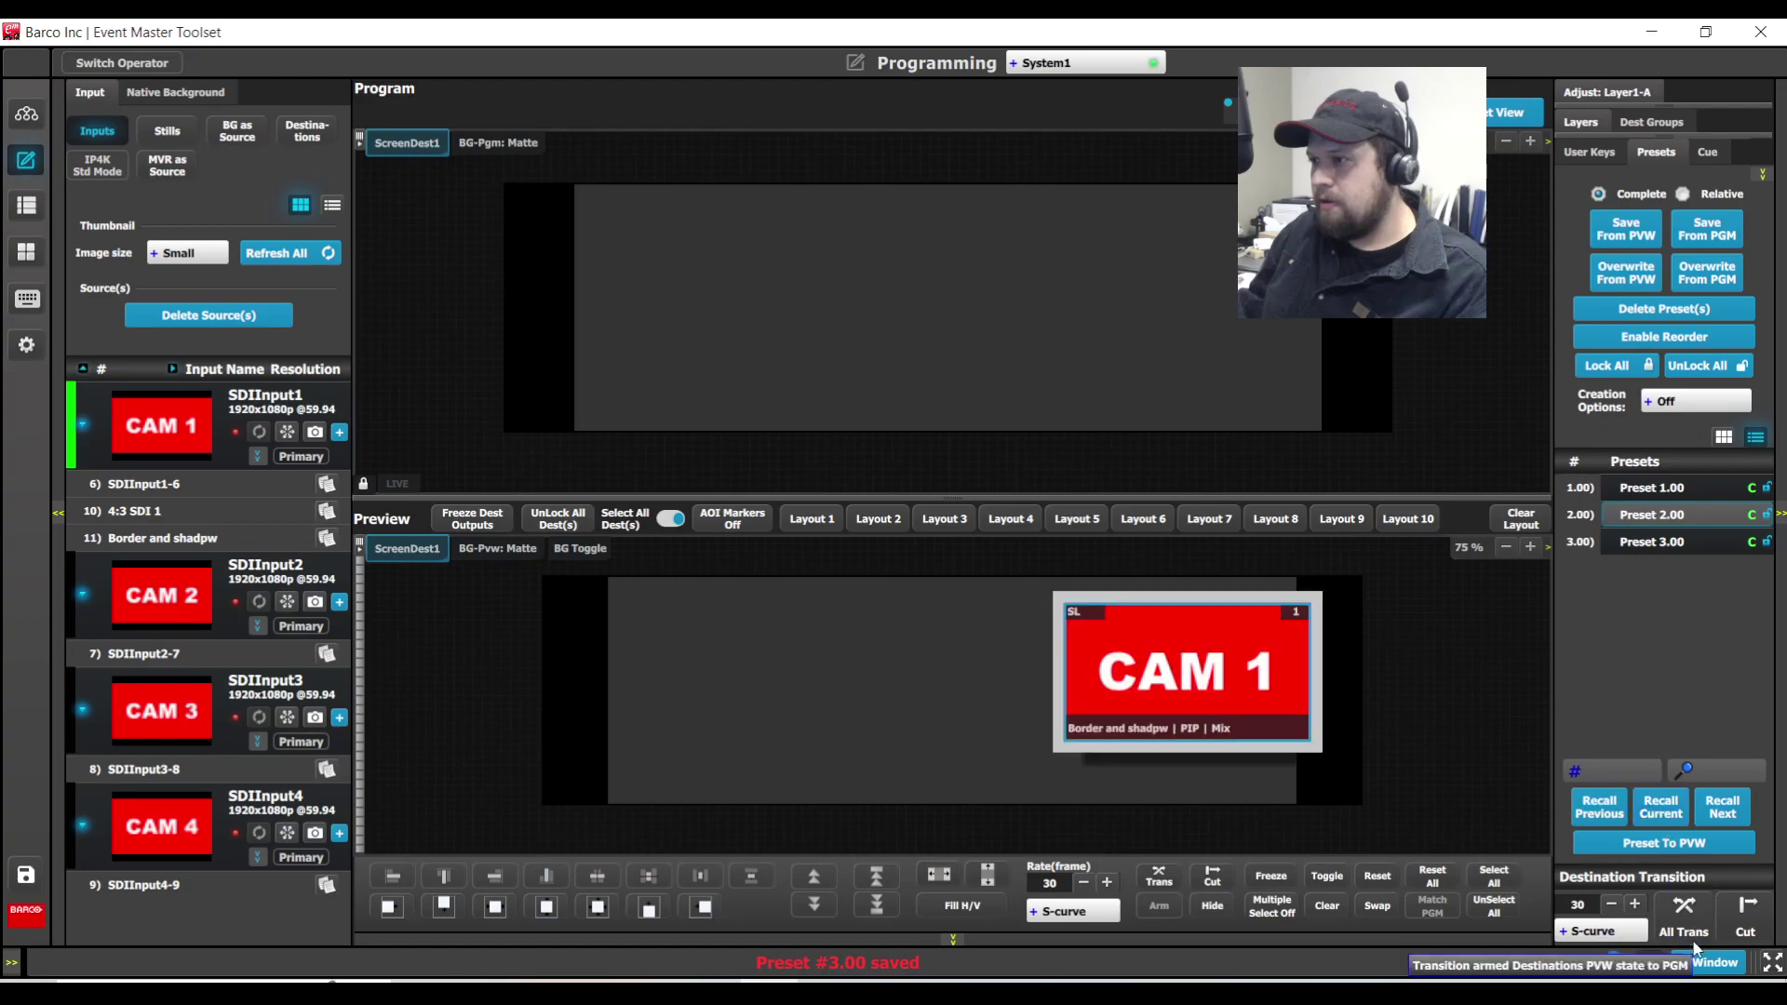
click(1645, 543)
click(1660, 806)
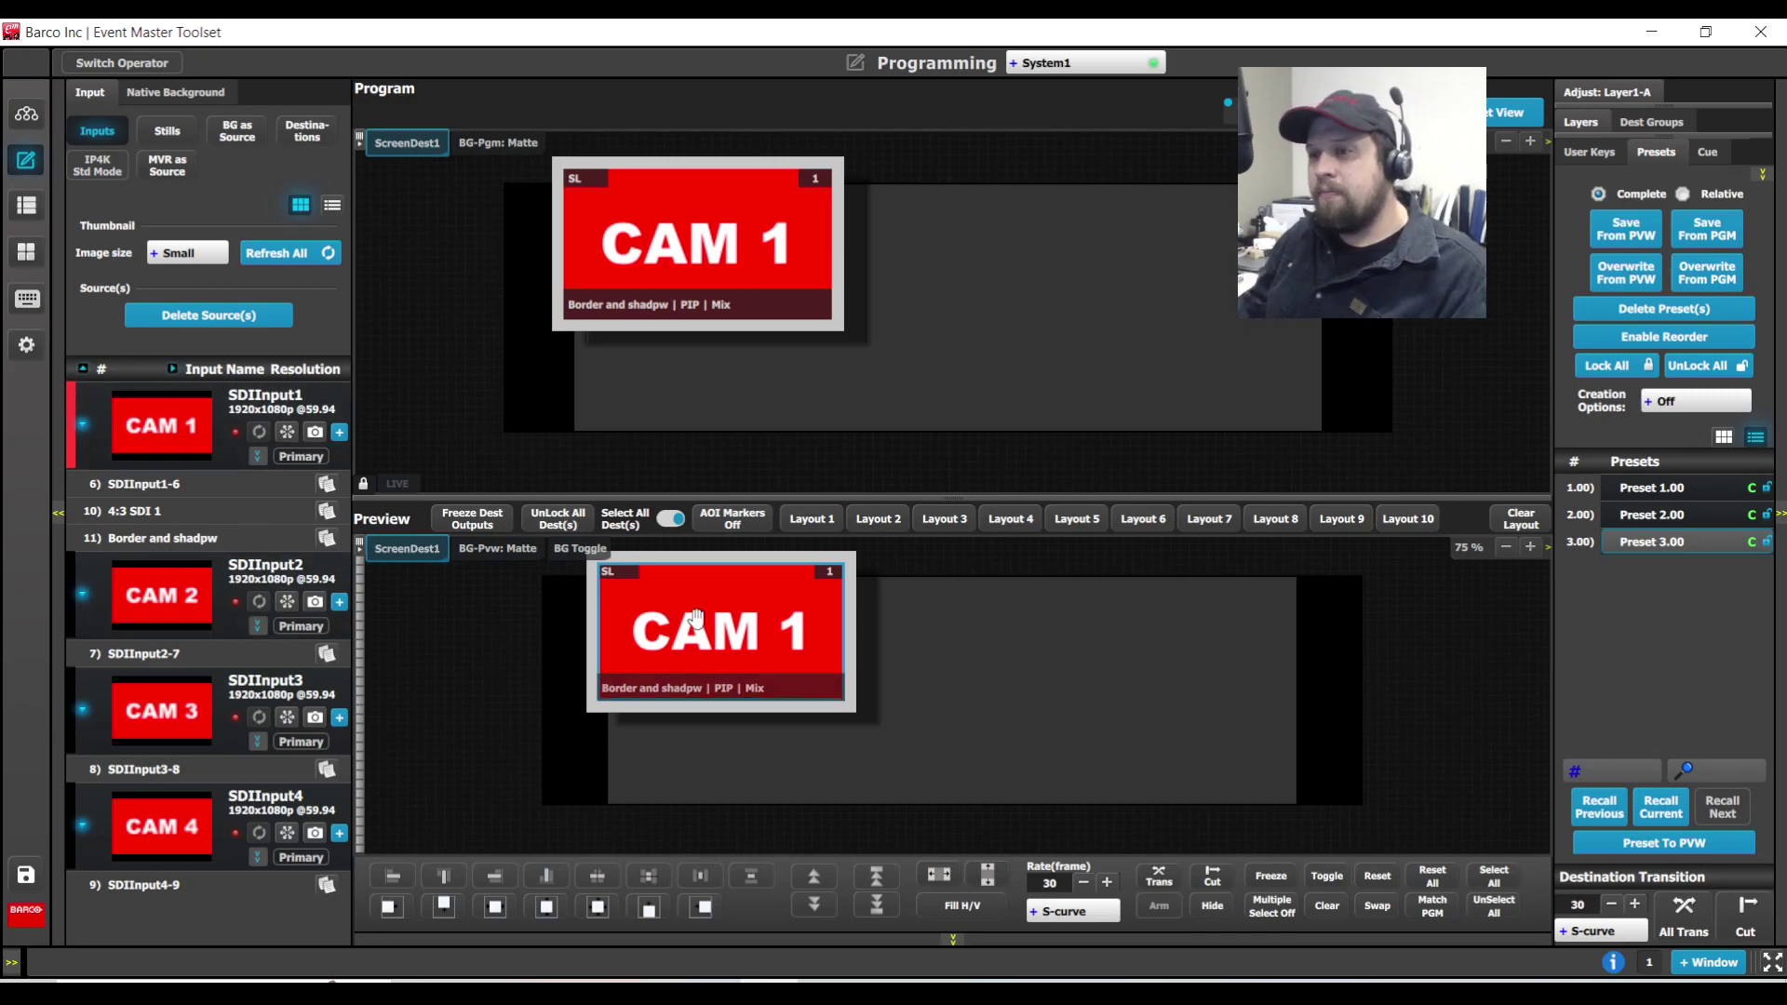
Recall Preset 1.00 into Preview and select its CAM 1 layer
drag(696, 617, 898, 705)
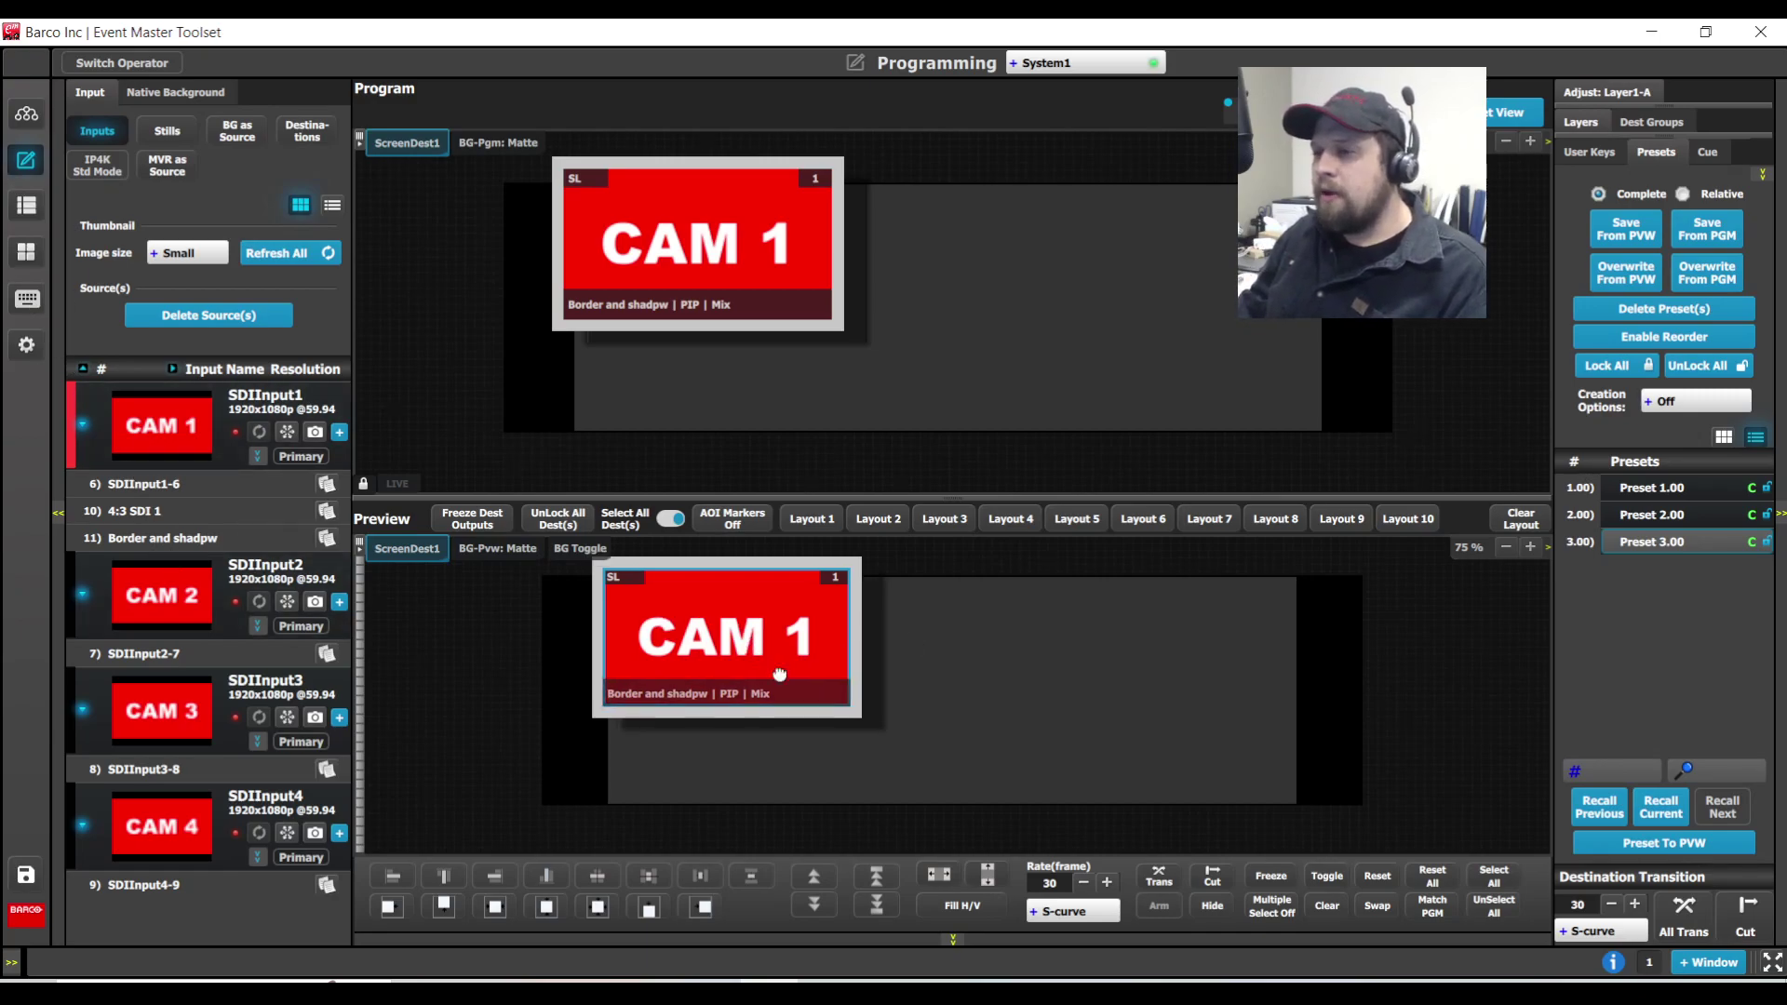
click(1642, 493)
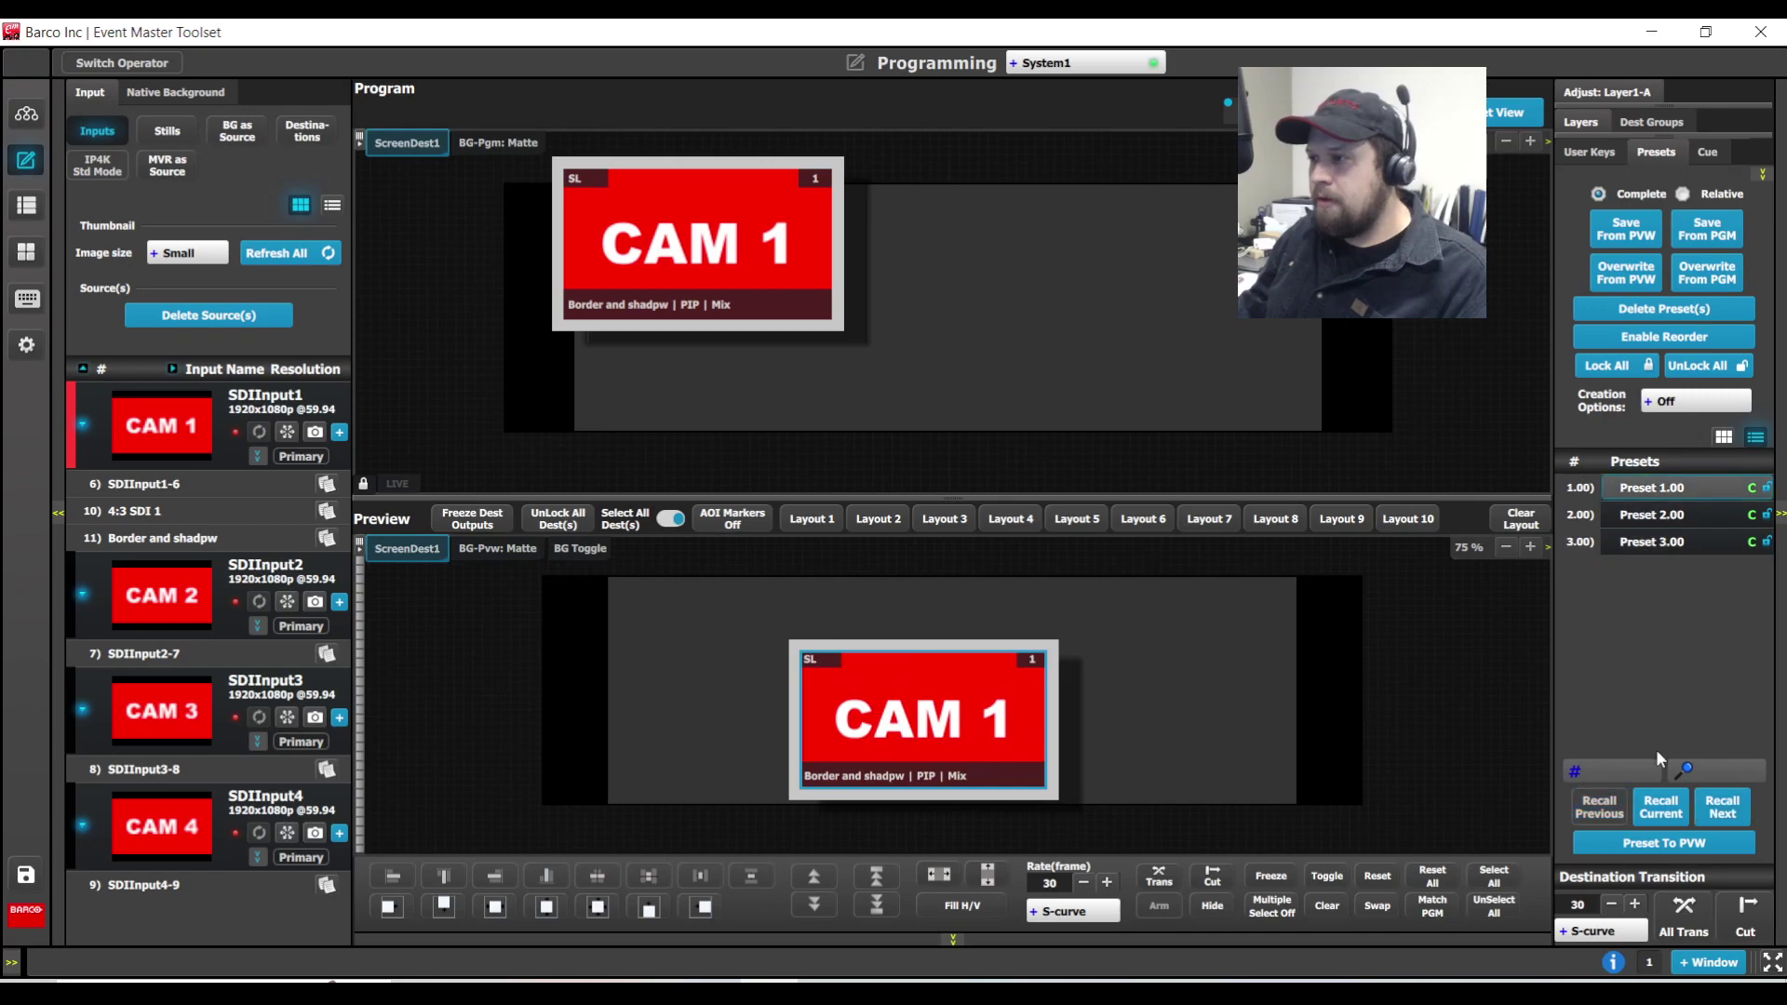
click(1662, 806)
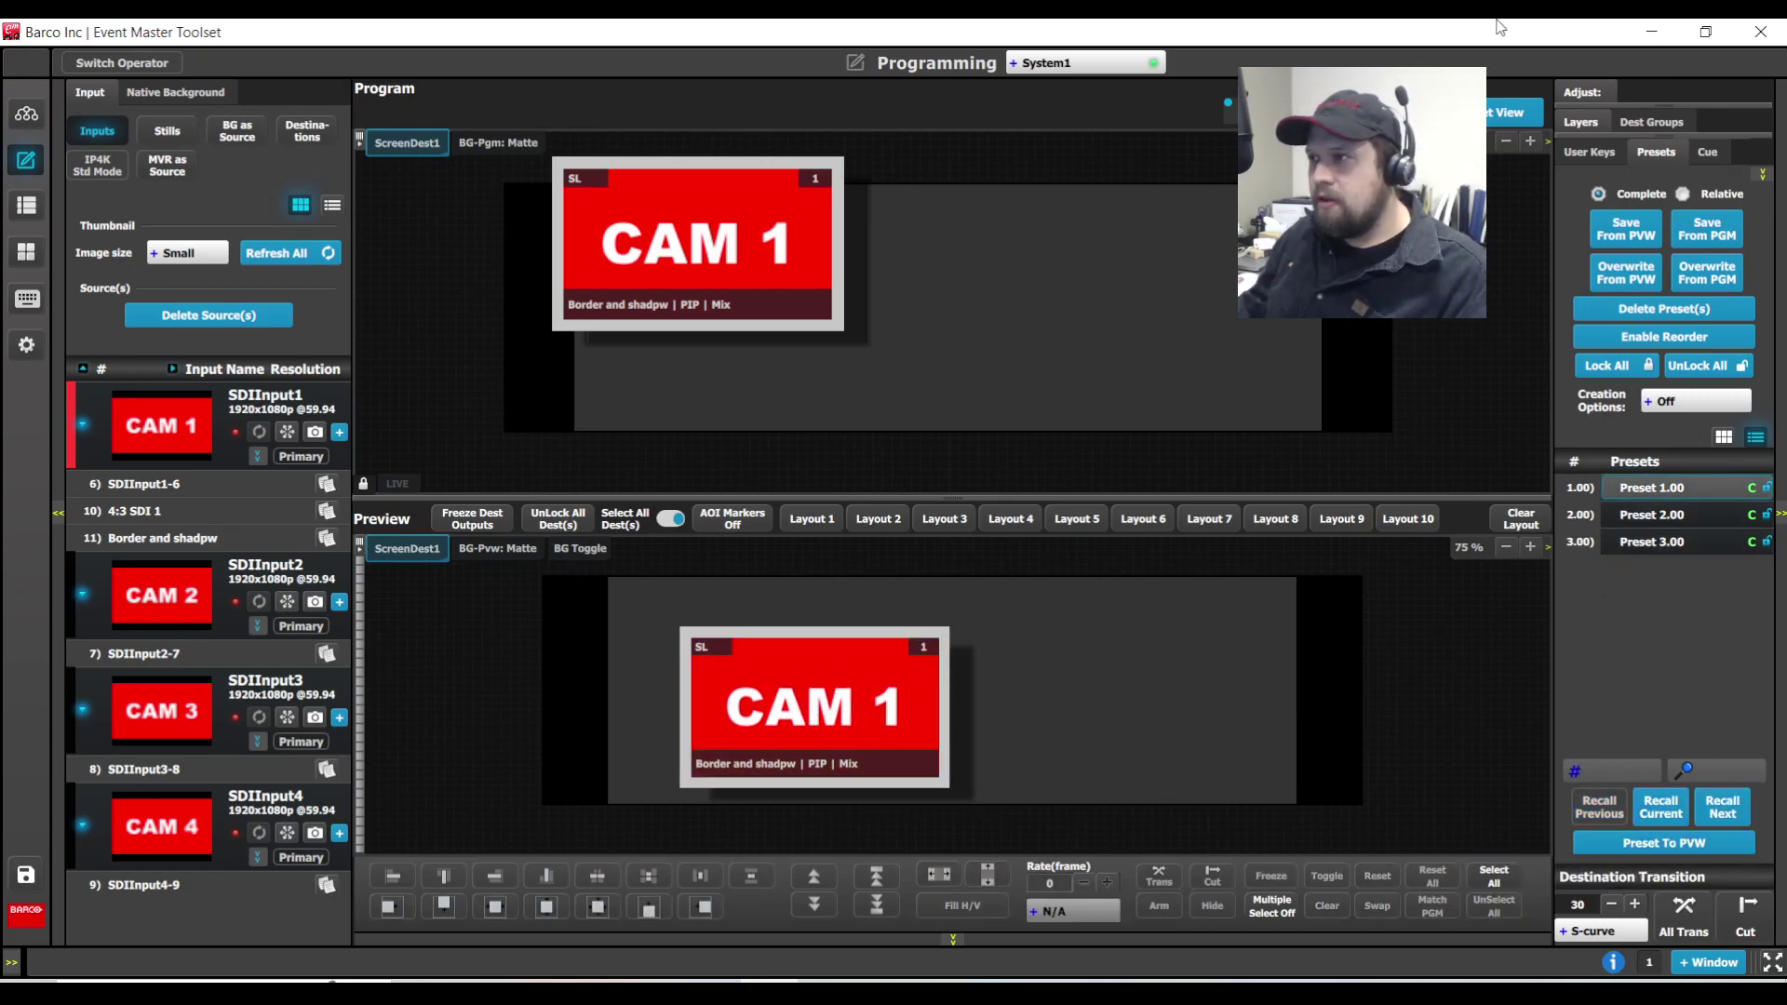
click(786, 712)
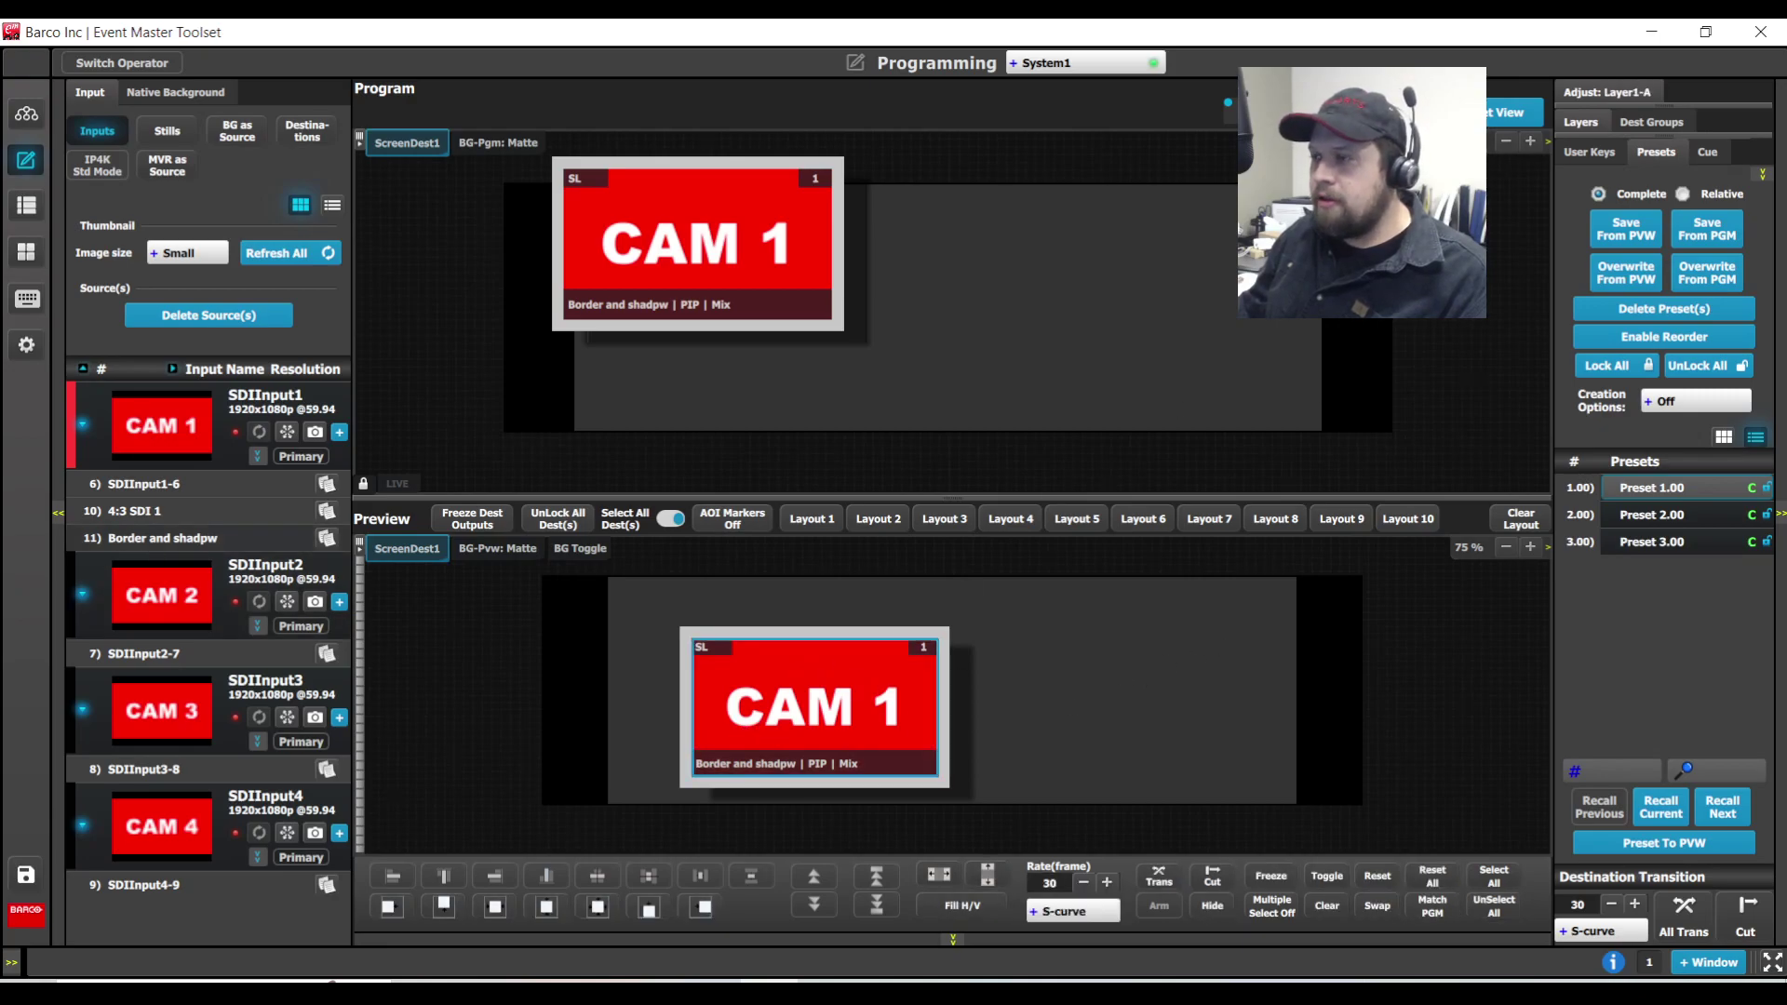
Make the CAM 1 layer's border yellow and reduce its width from 50 to 38
click(1599, 93)
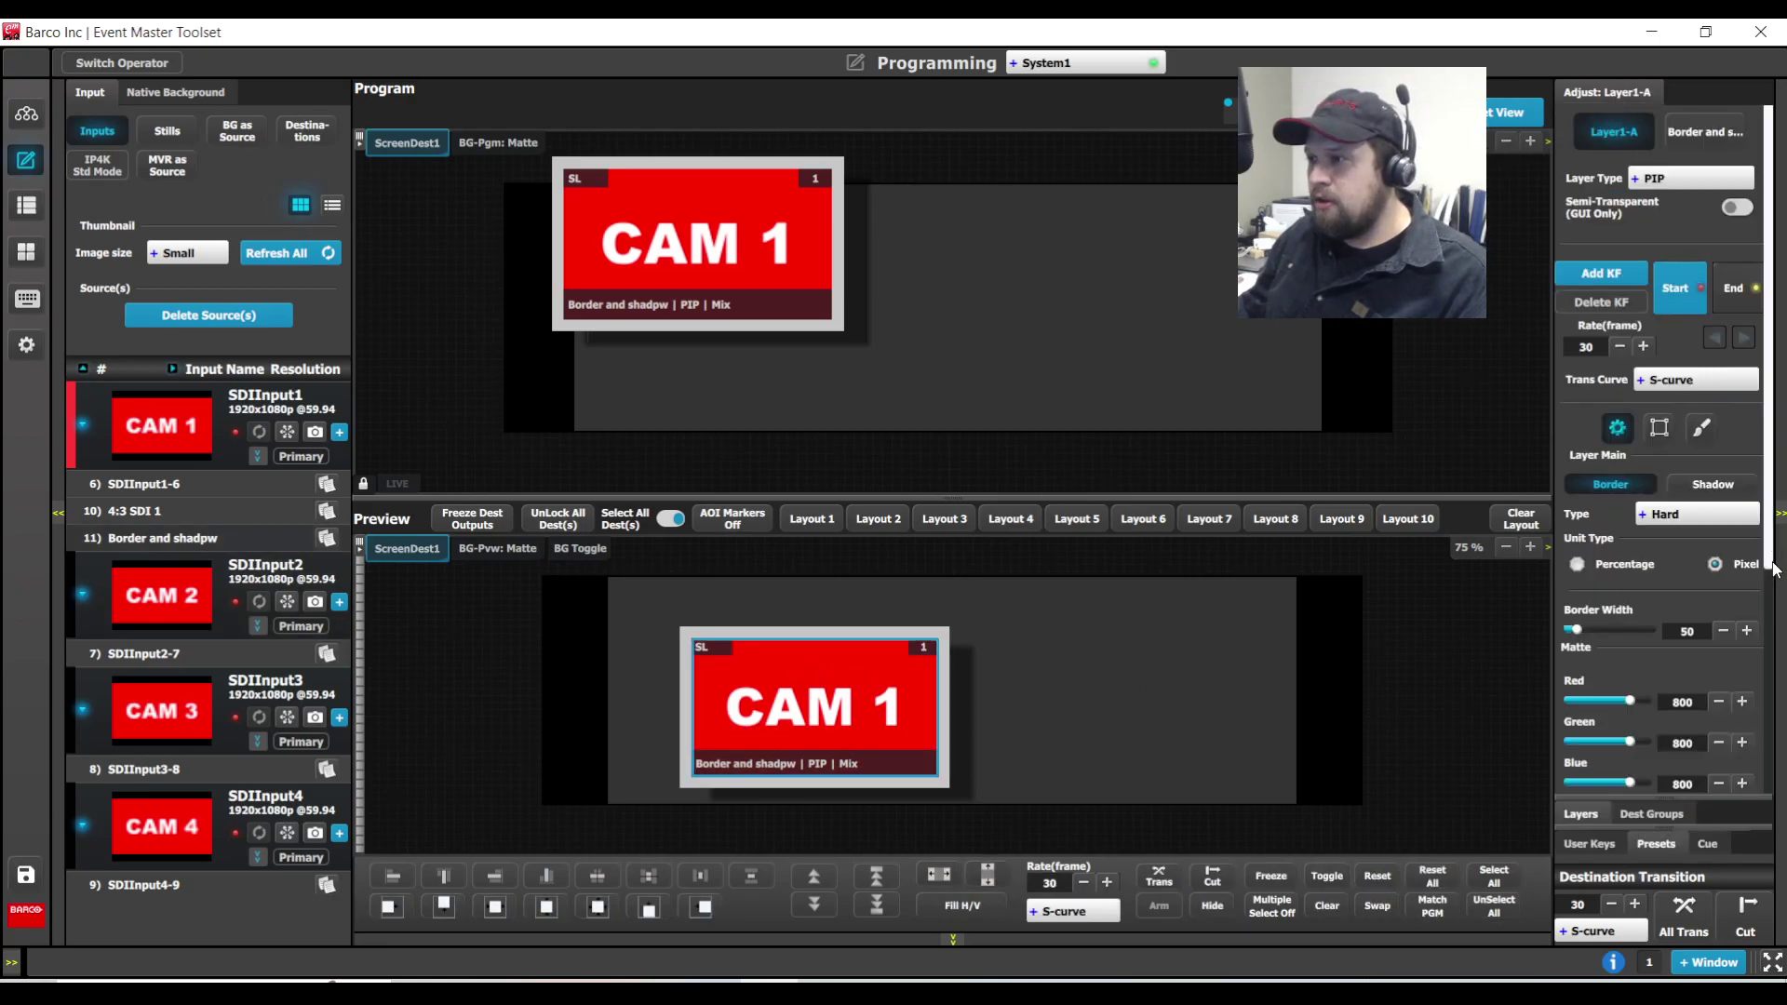
scroll(1759, 573, down, 3)
click(1724, 447)
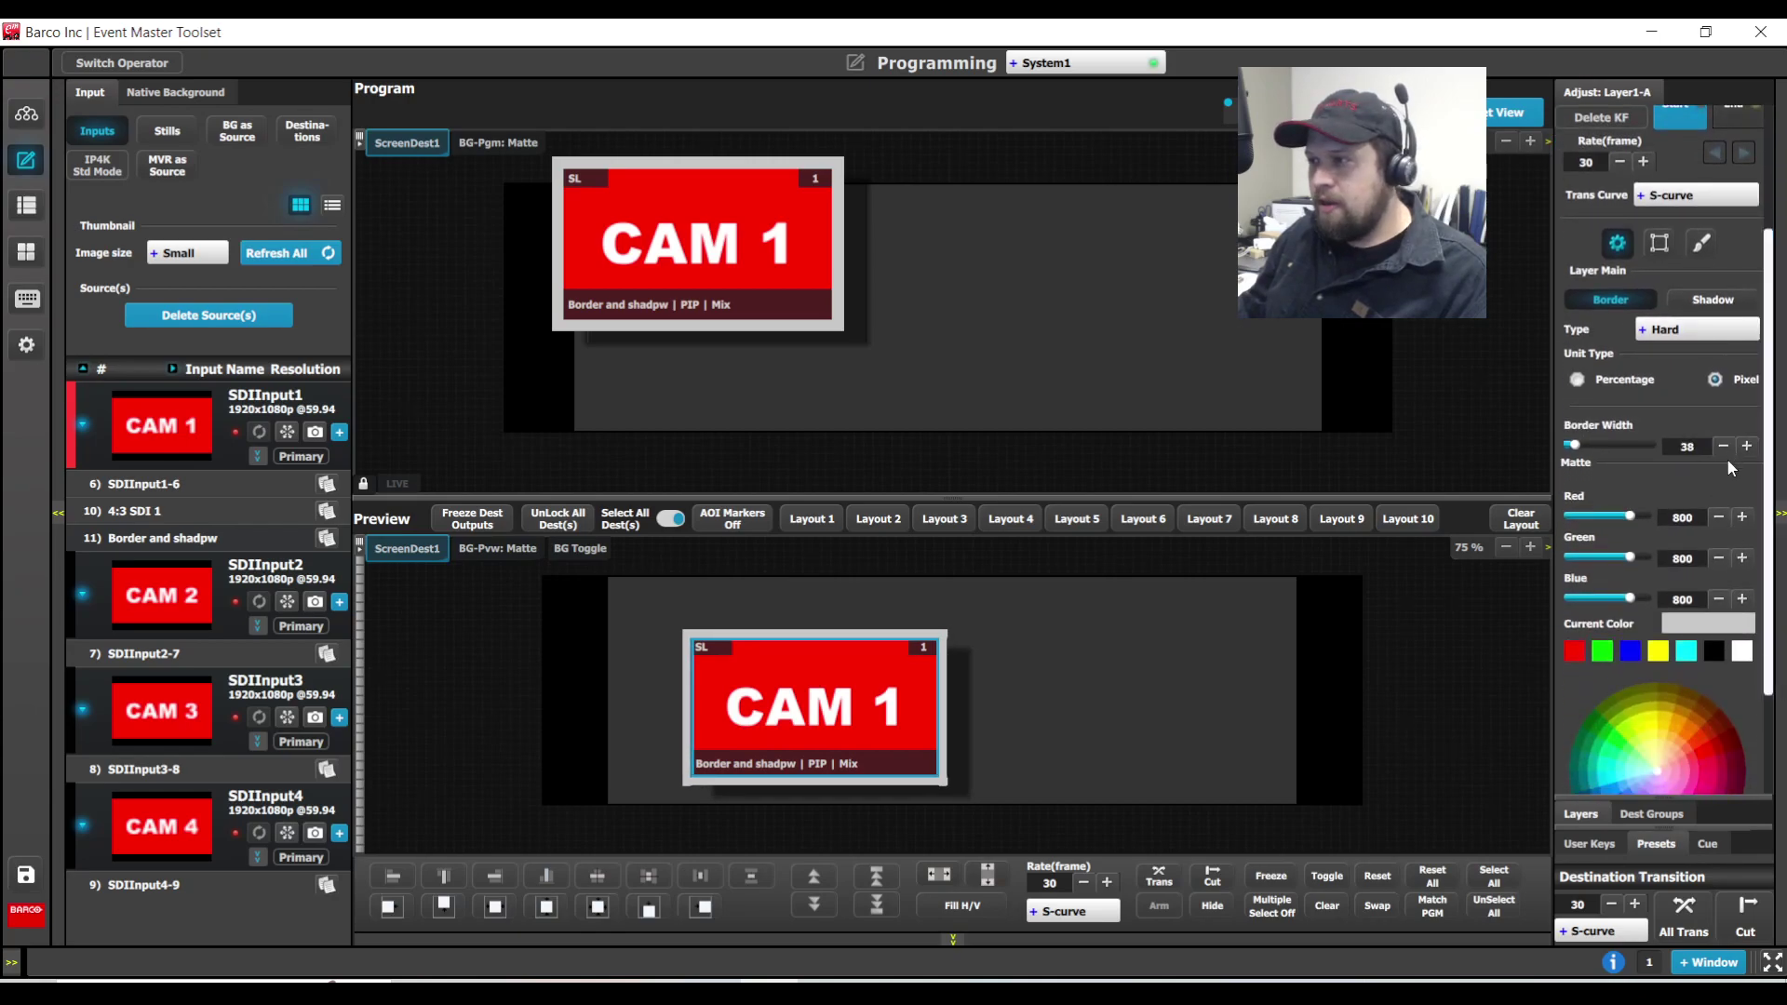
click(1658, 652)
Give the CAM 1 layer a blue shadow and nudge it slightly up and left
scroll(1749, 567, down, 2)
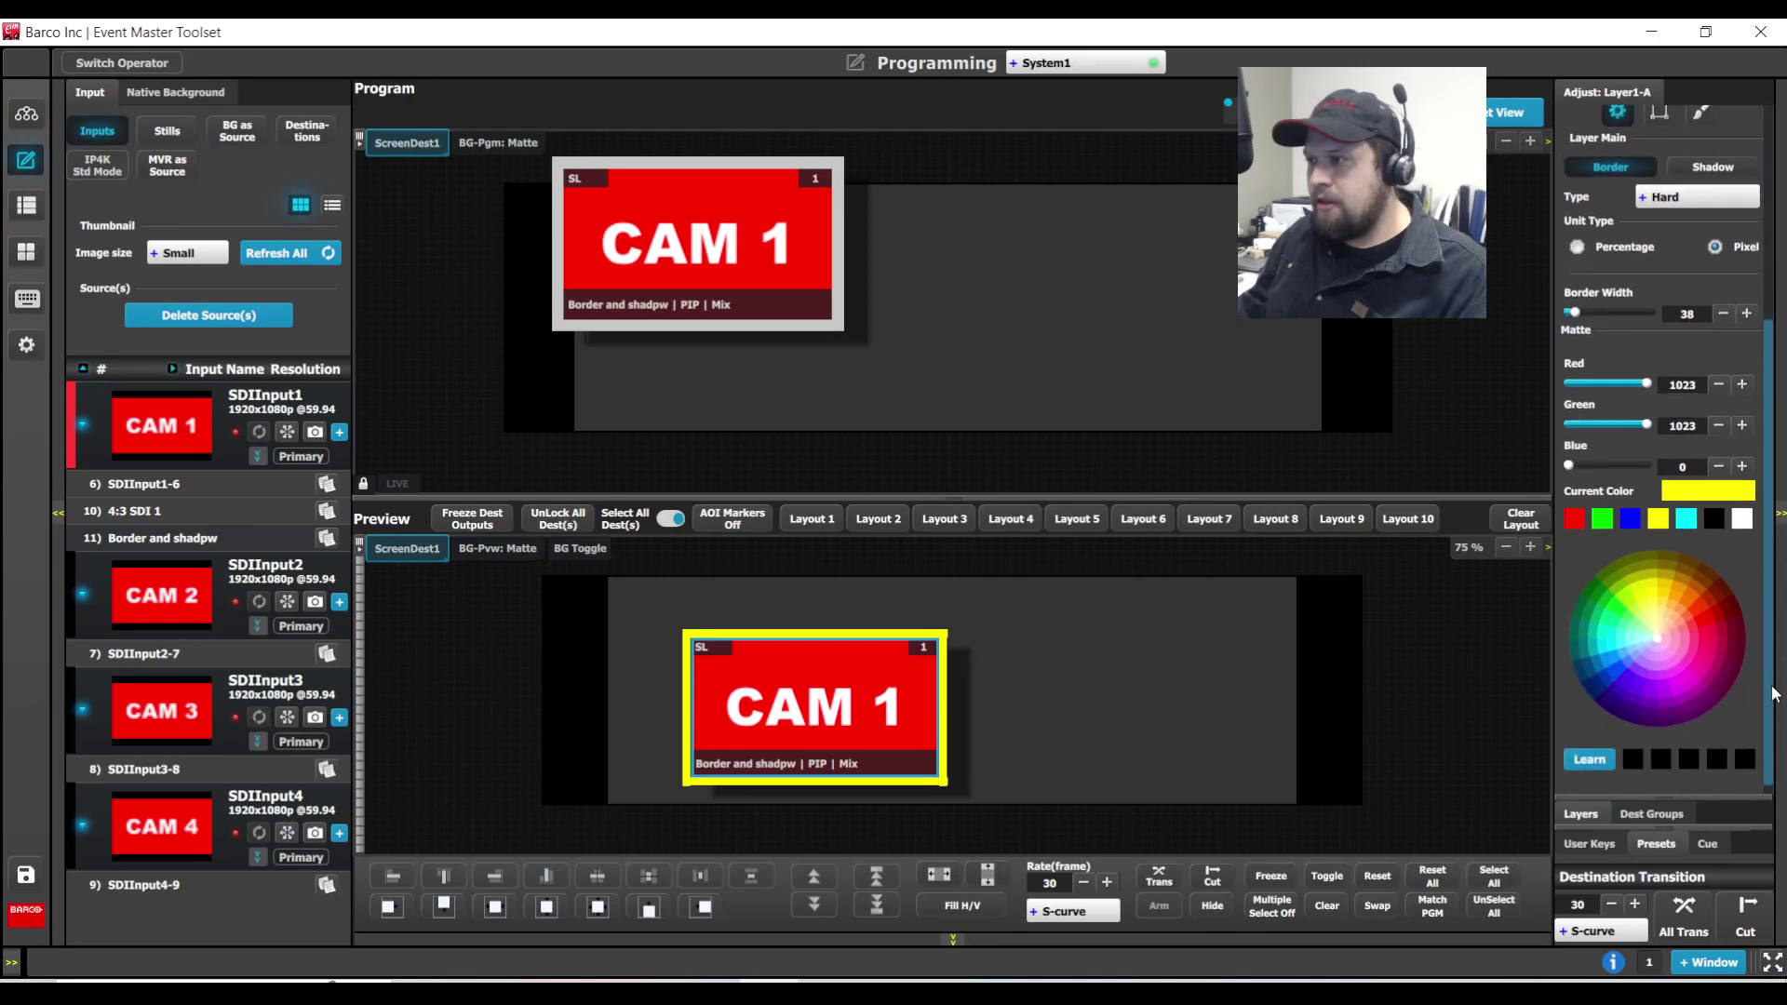
click(1708, 157)
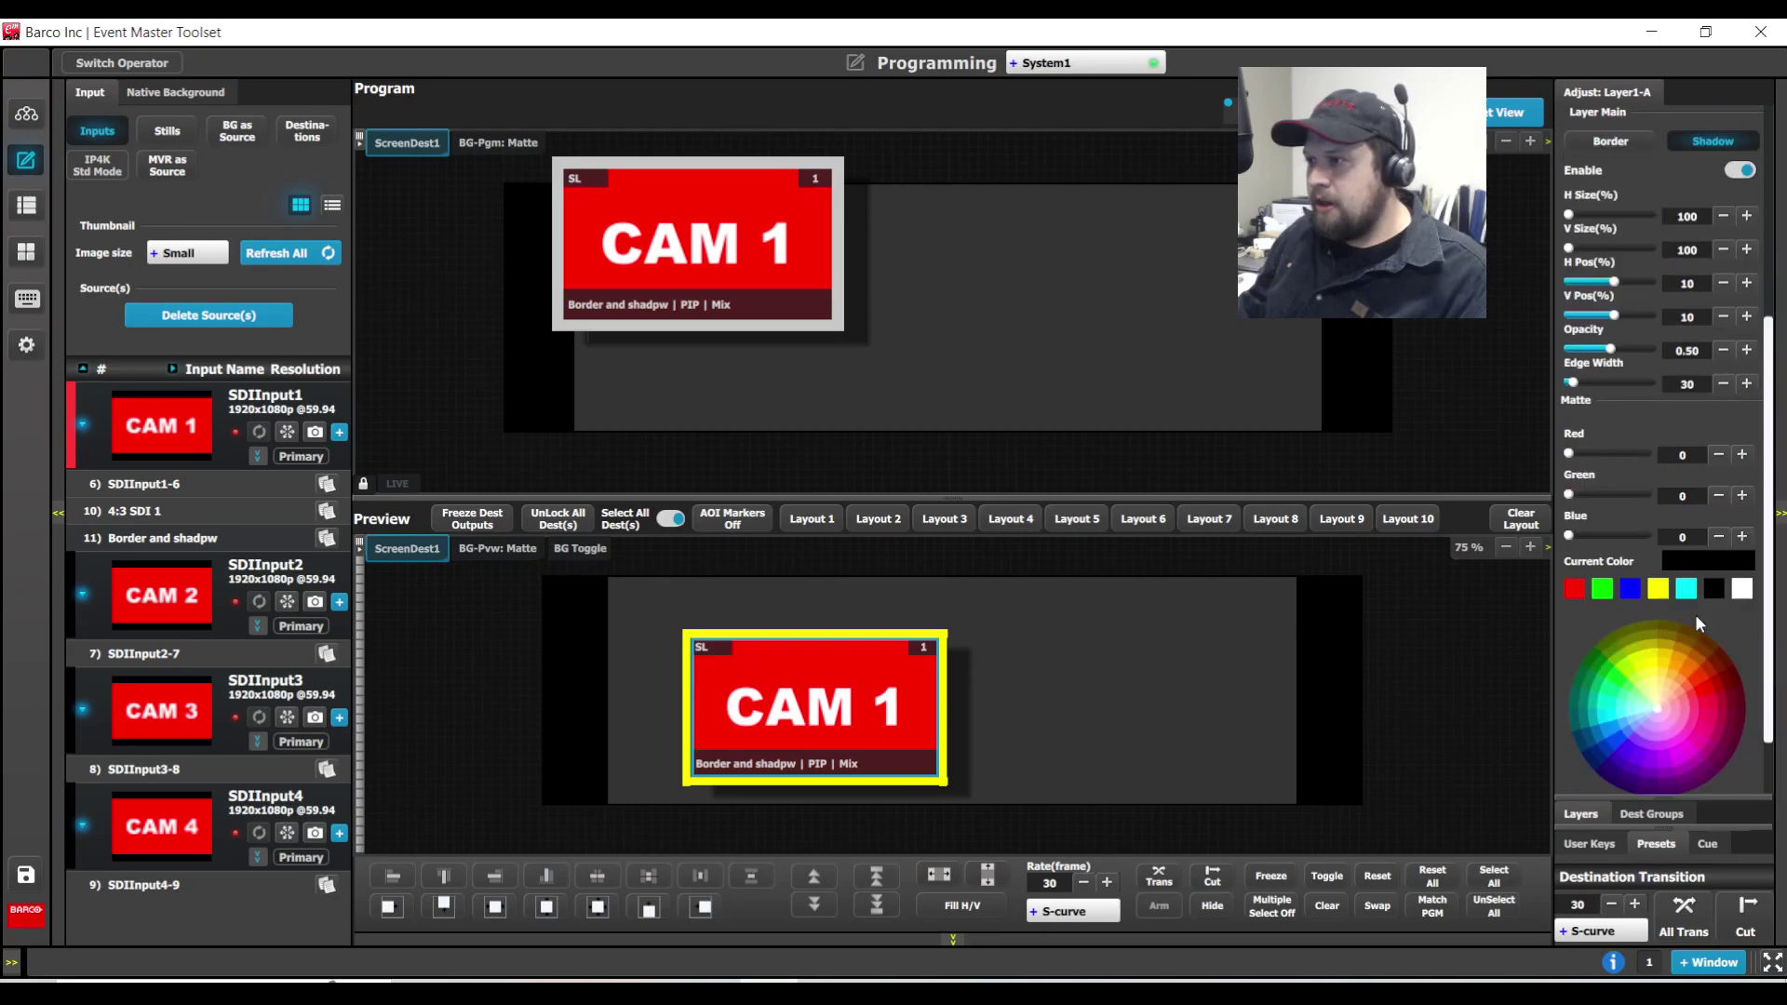
click(1629, 588)
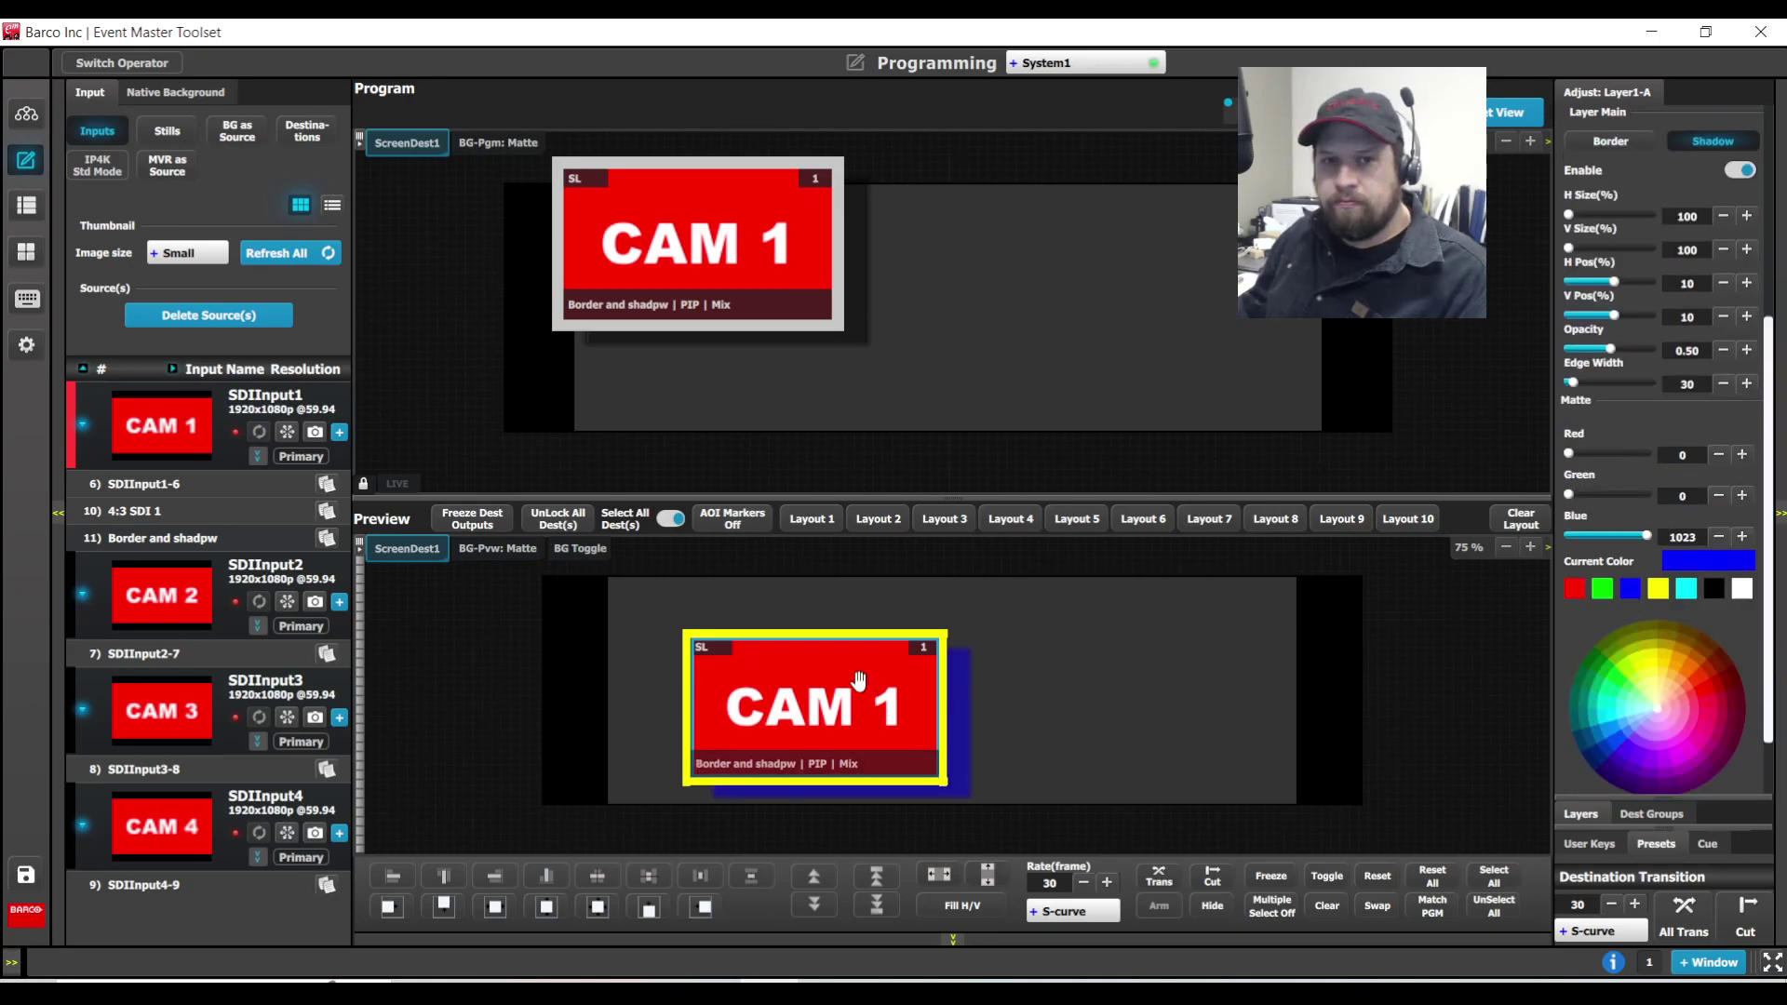
drag(793, 712, 763, 672)
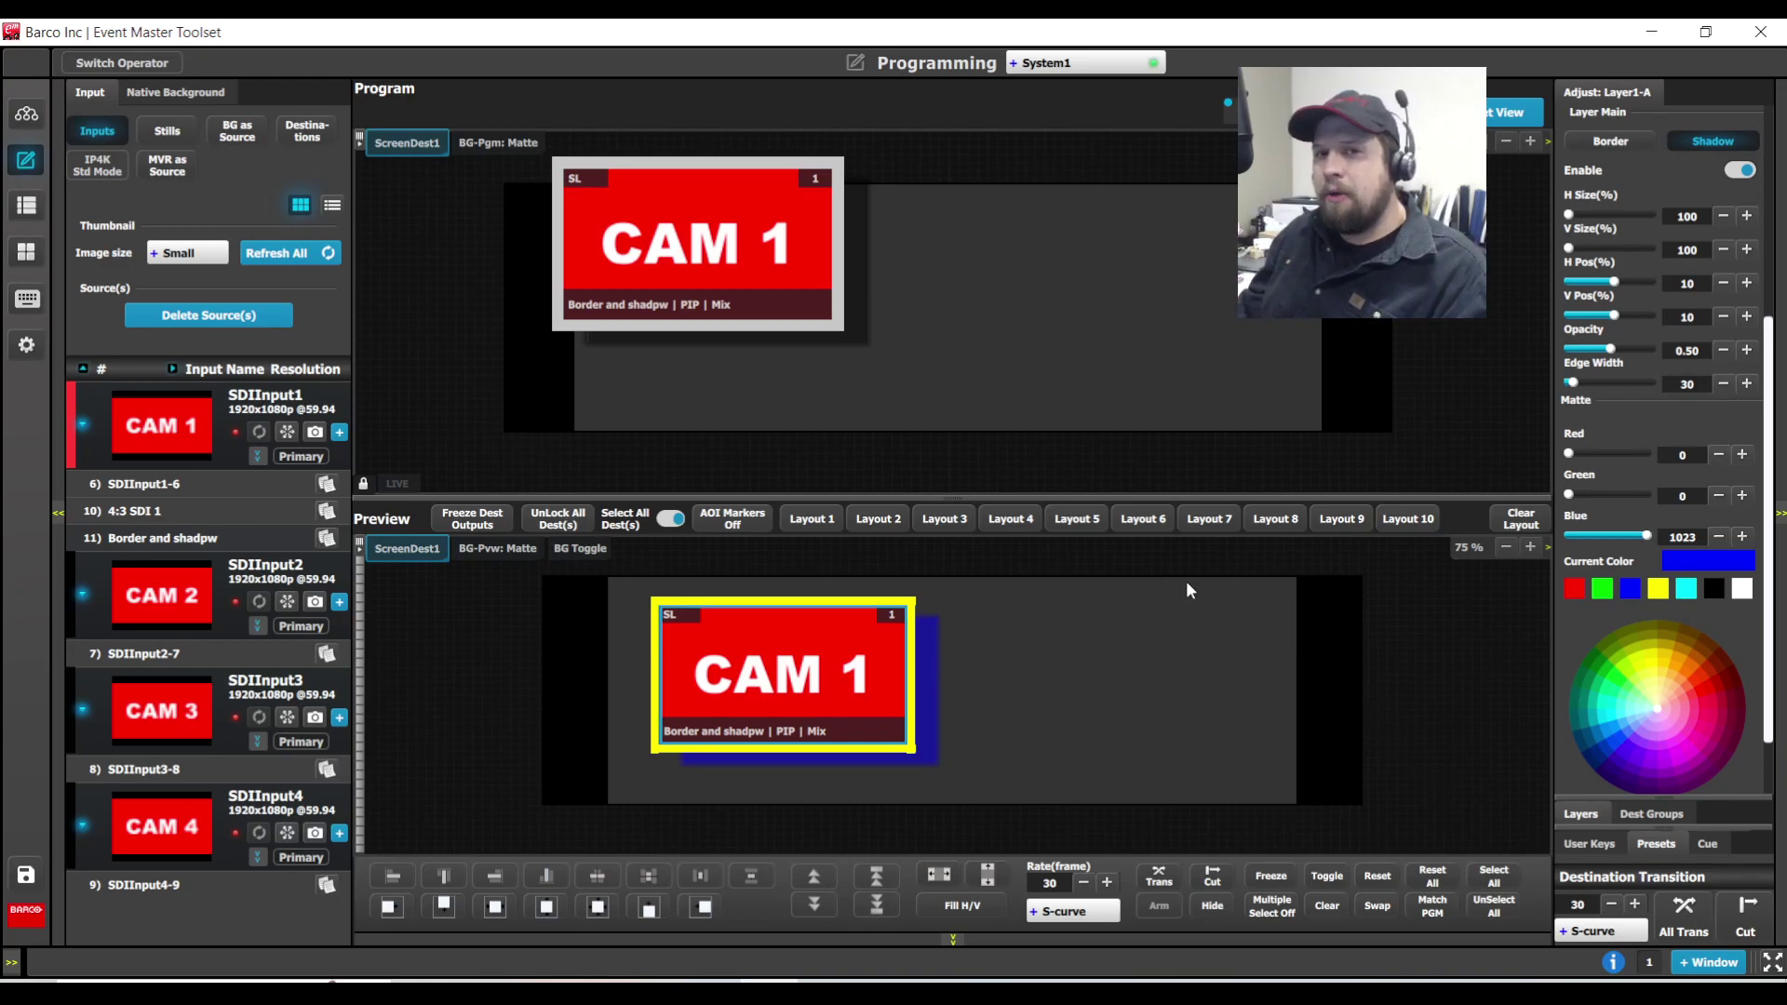
Save the yellow border and blue shadow over the Border and Shadow user key, then clear Preview
click(1596, 843)
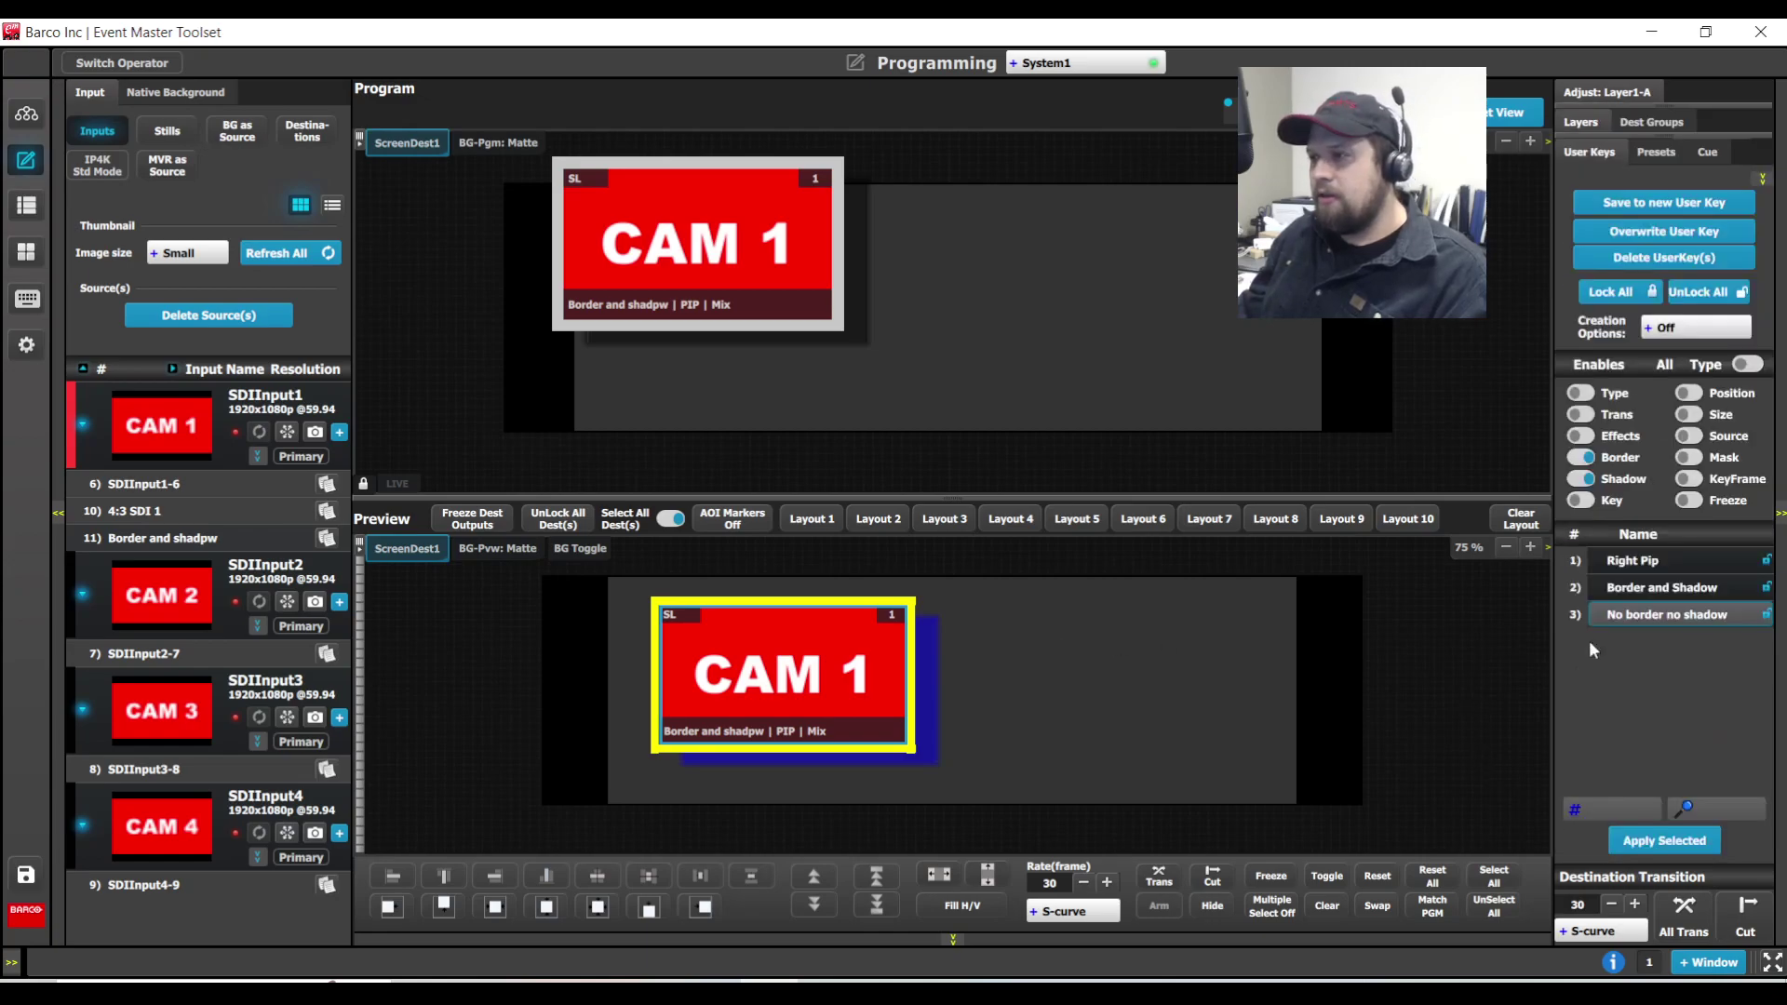
click(1661, 587)
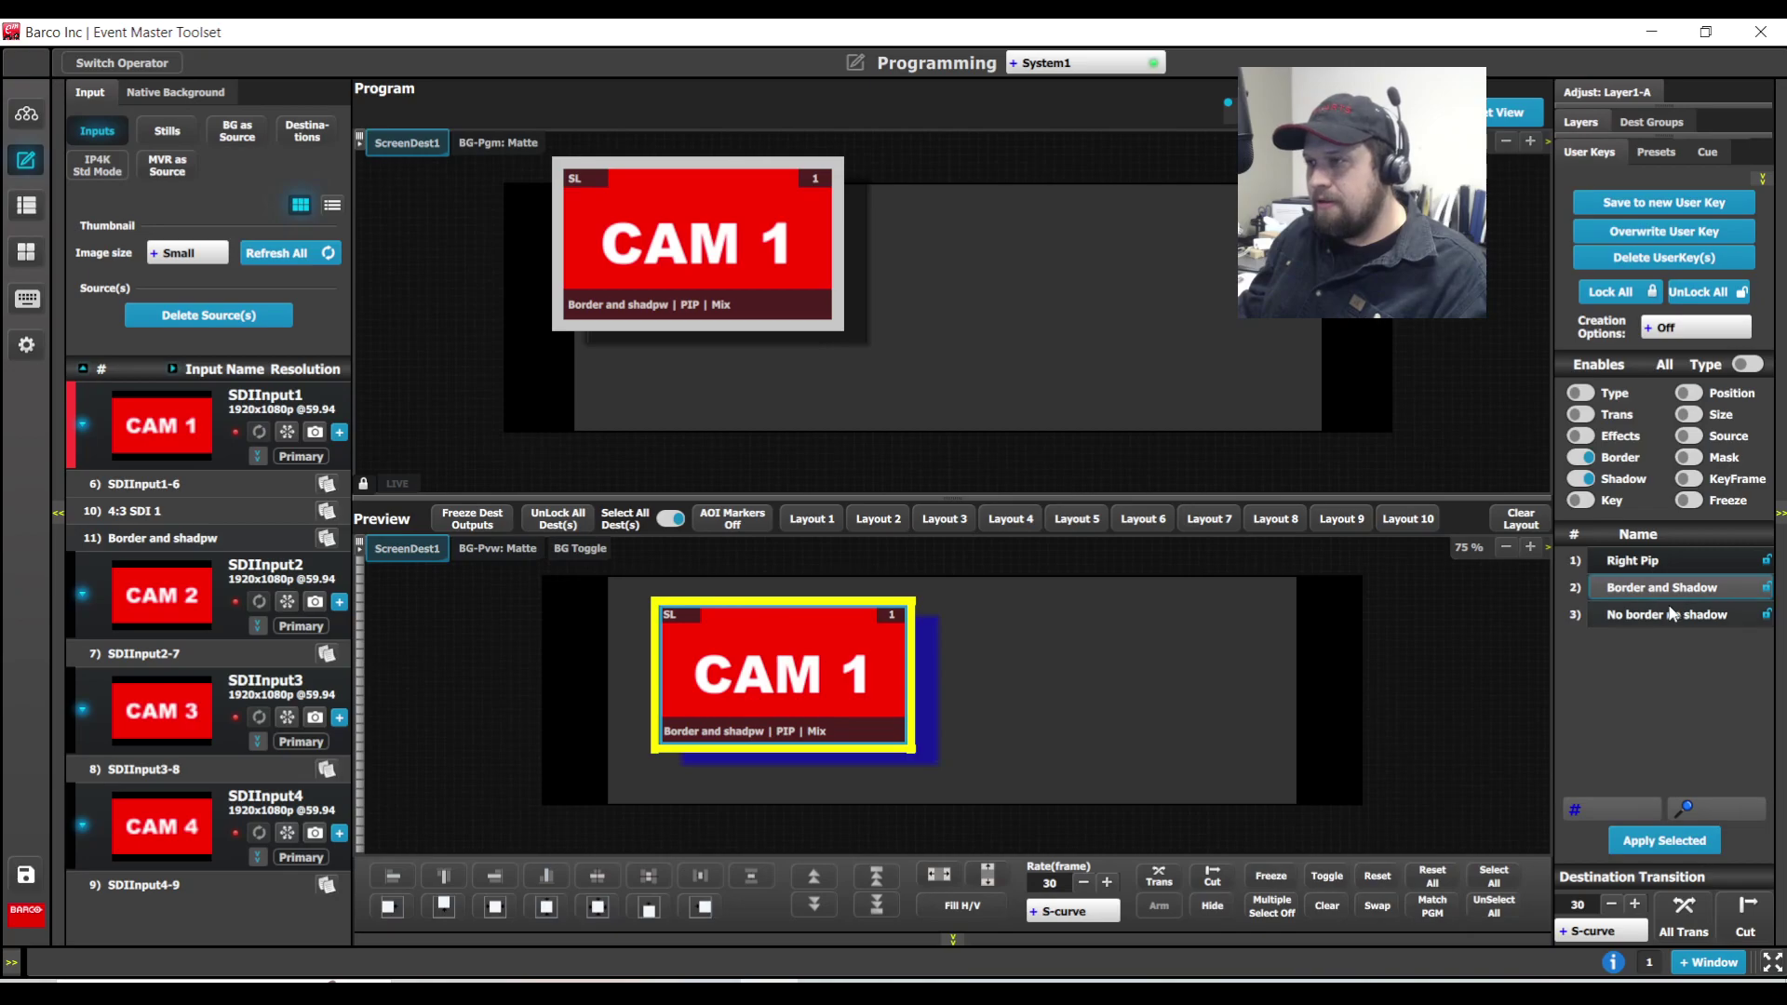
click(1666, 233)
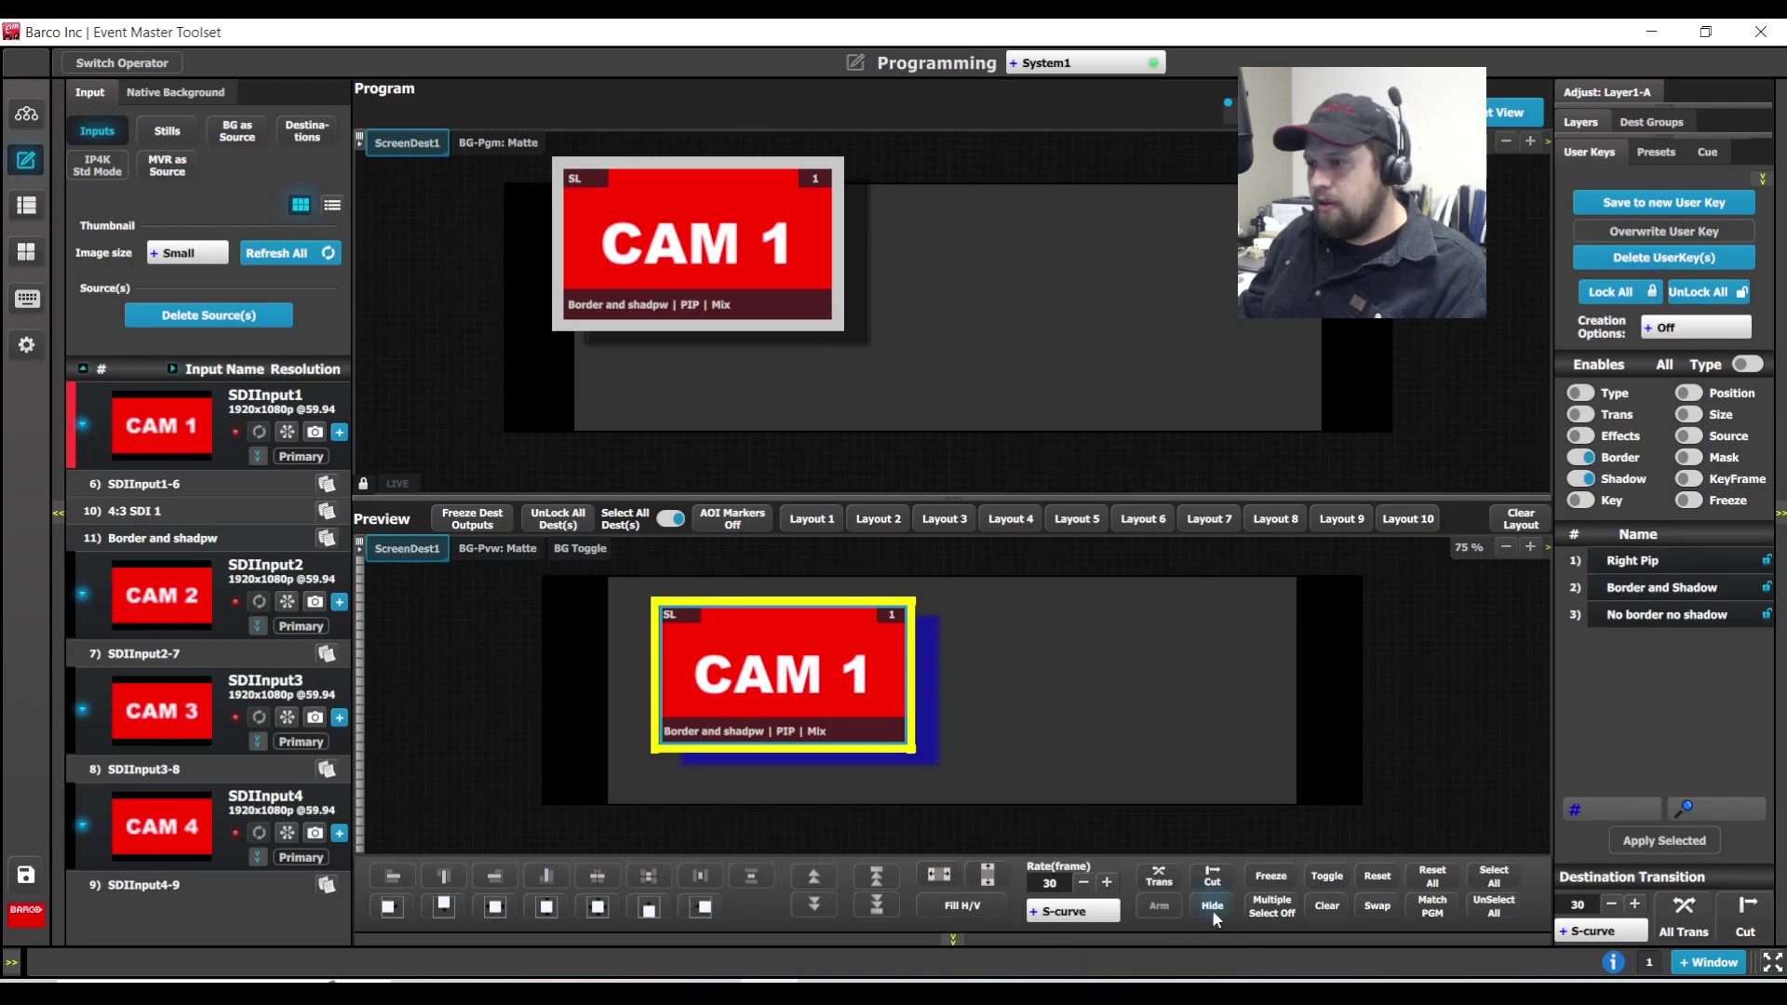
click(1329, 908)
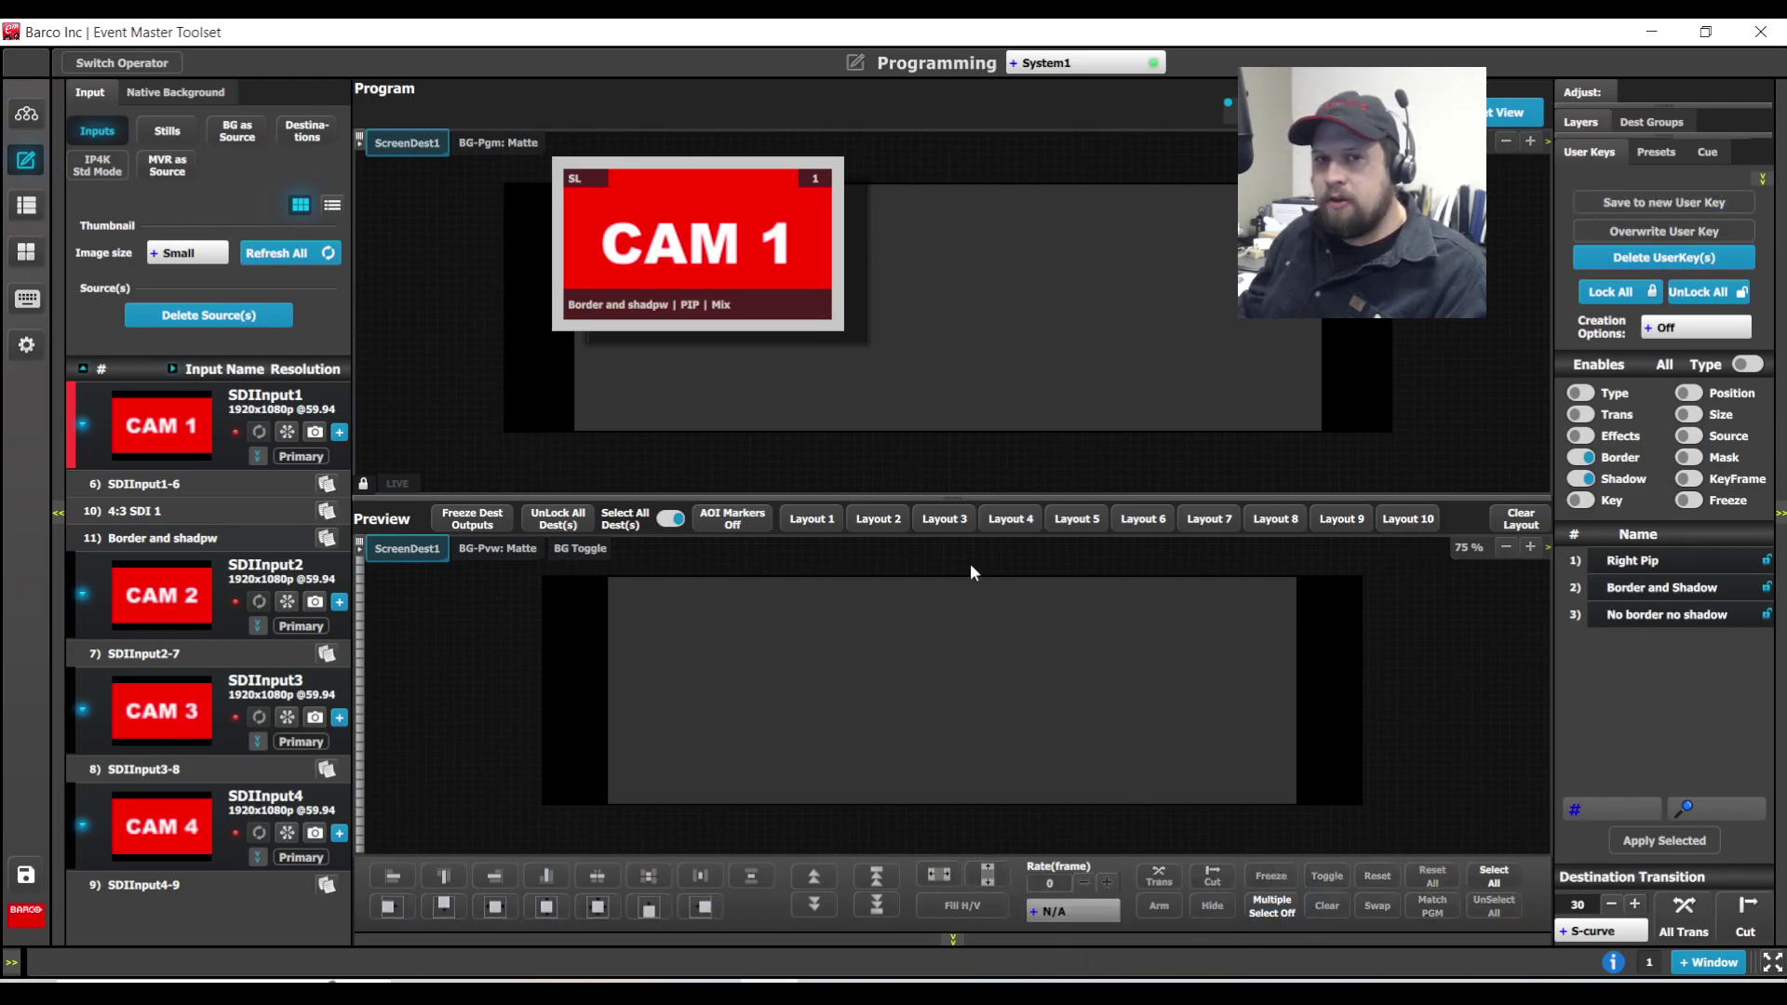
Recall Presets 1.00, 2.00 and 3.00 in turn, taking each to Program
click(1645, 159)
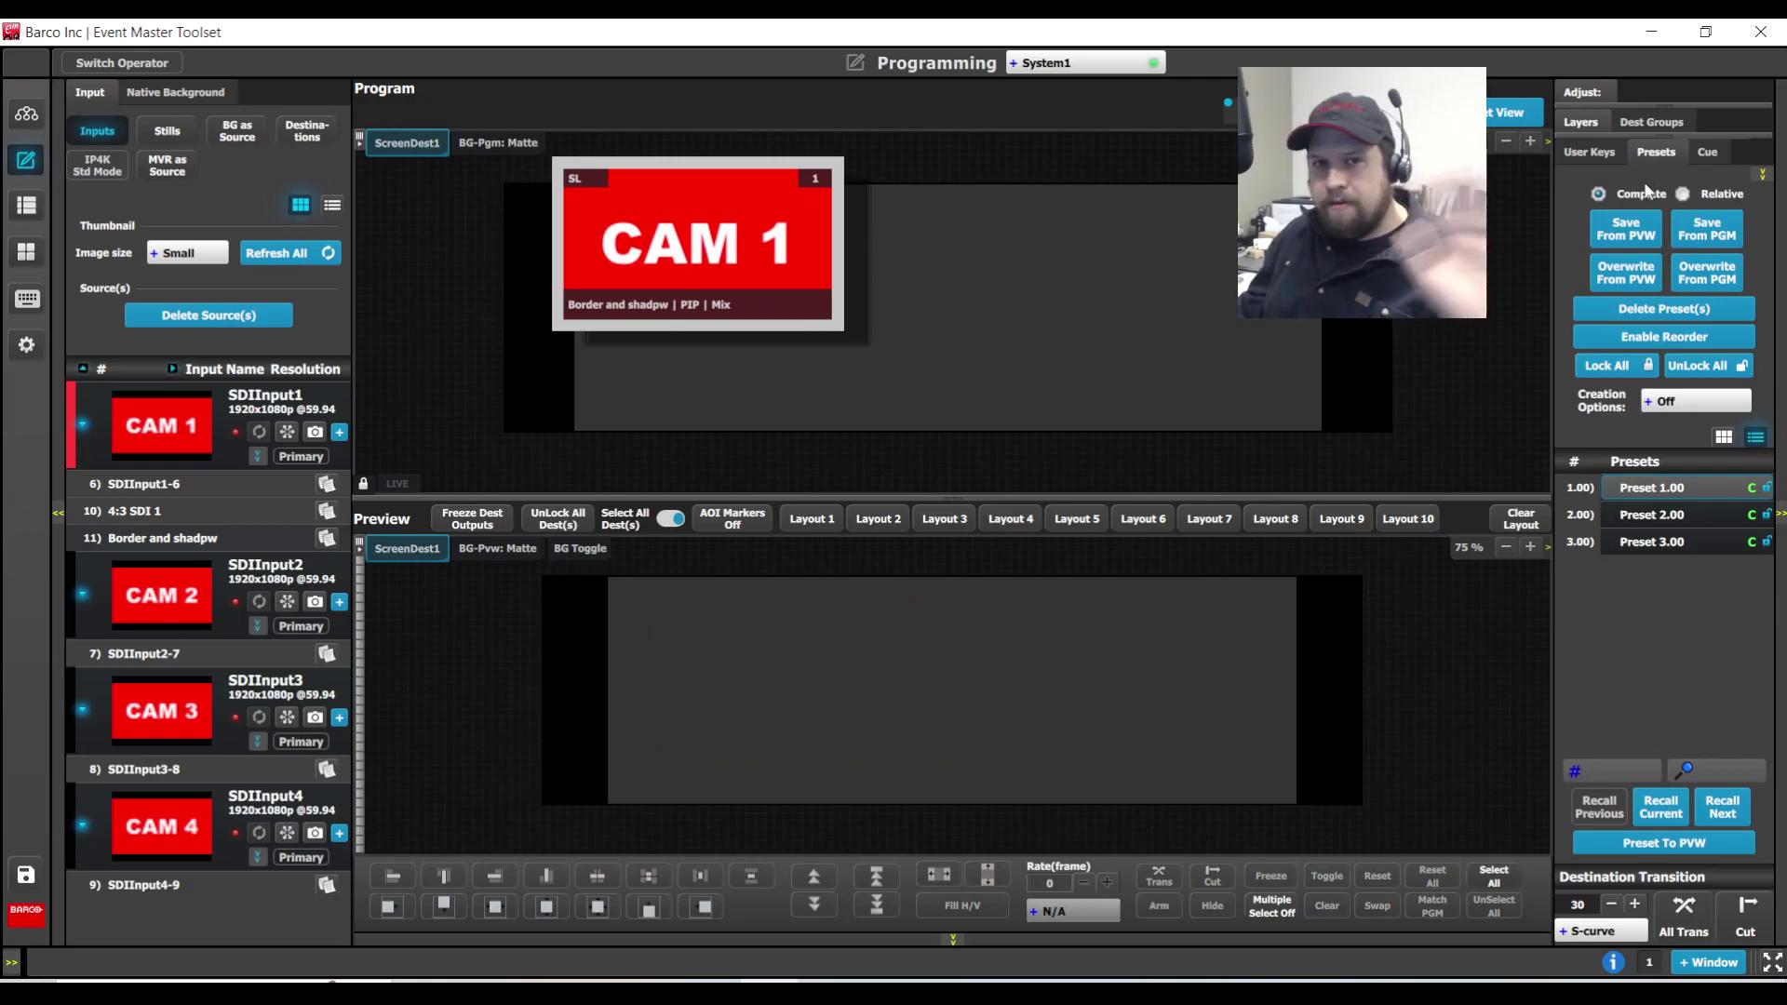
click(1677, 815)
click(1686, 907)
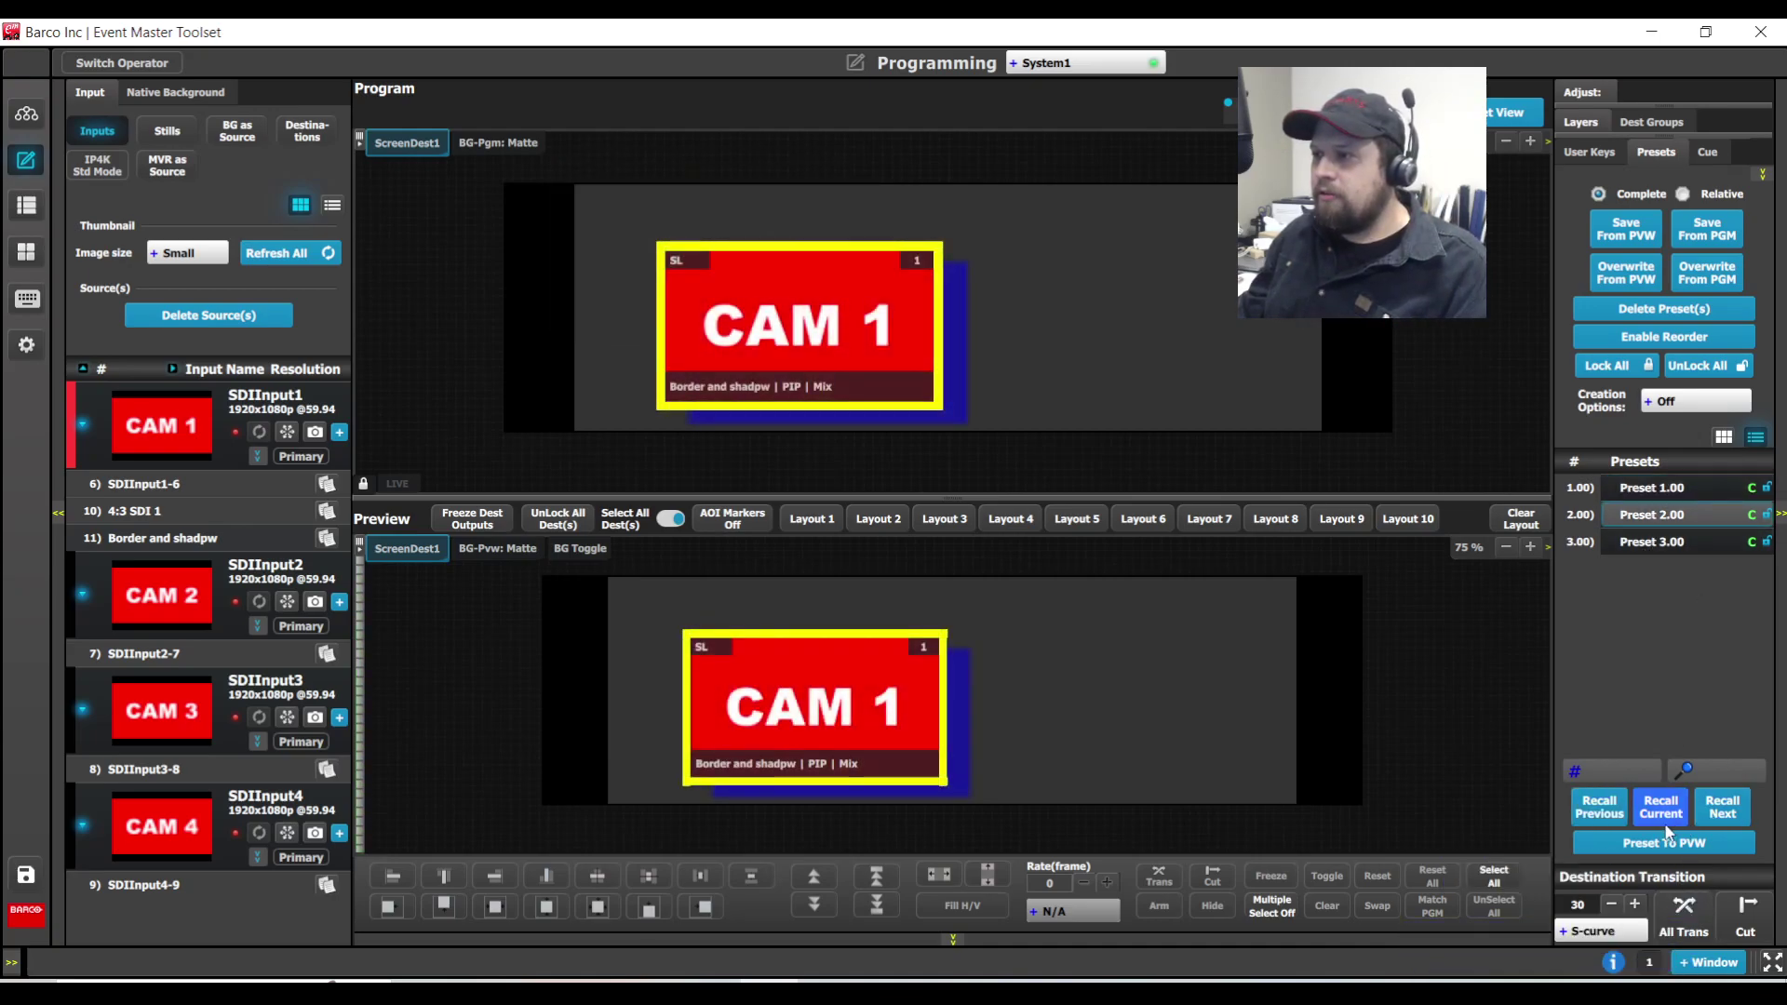
click(1666, 826)
click(1670, 907)
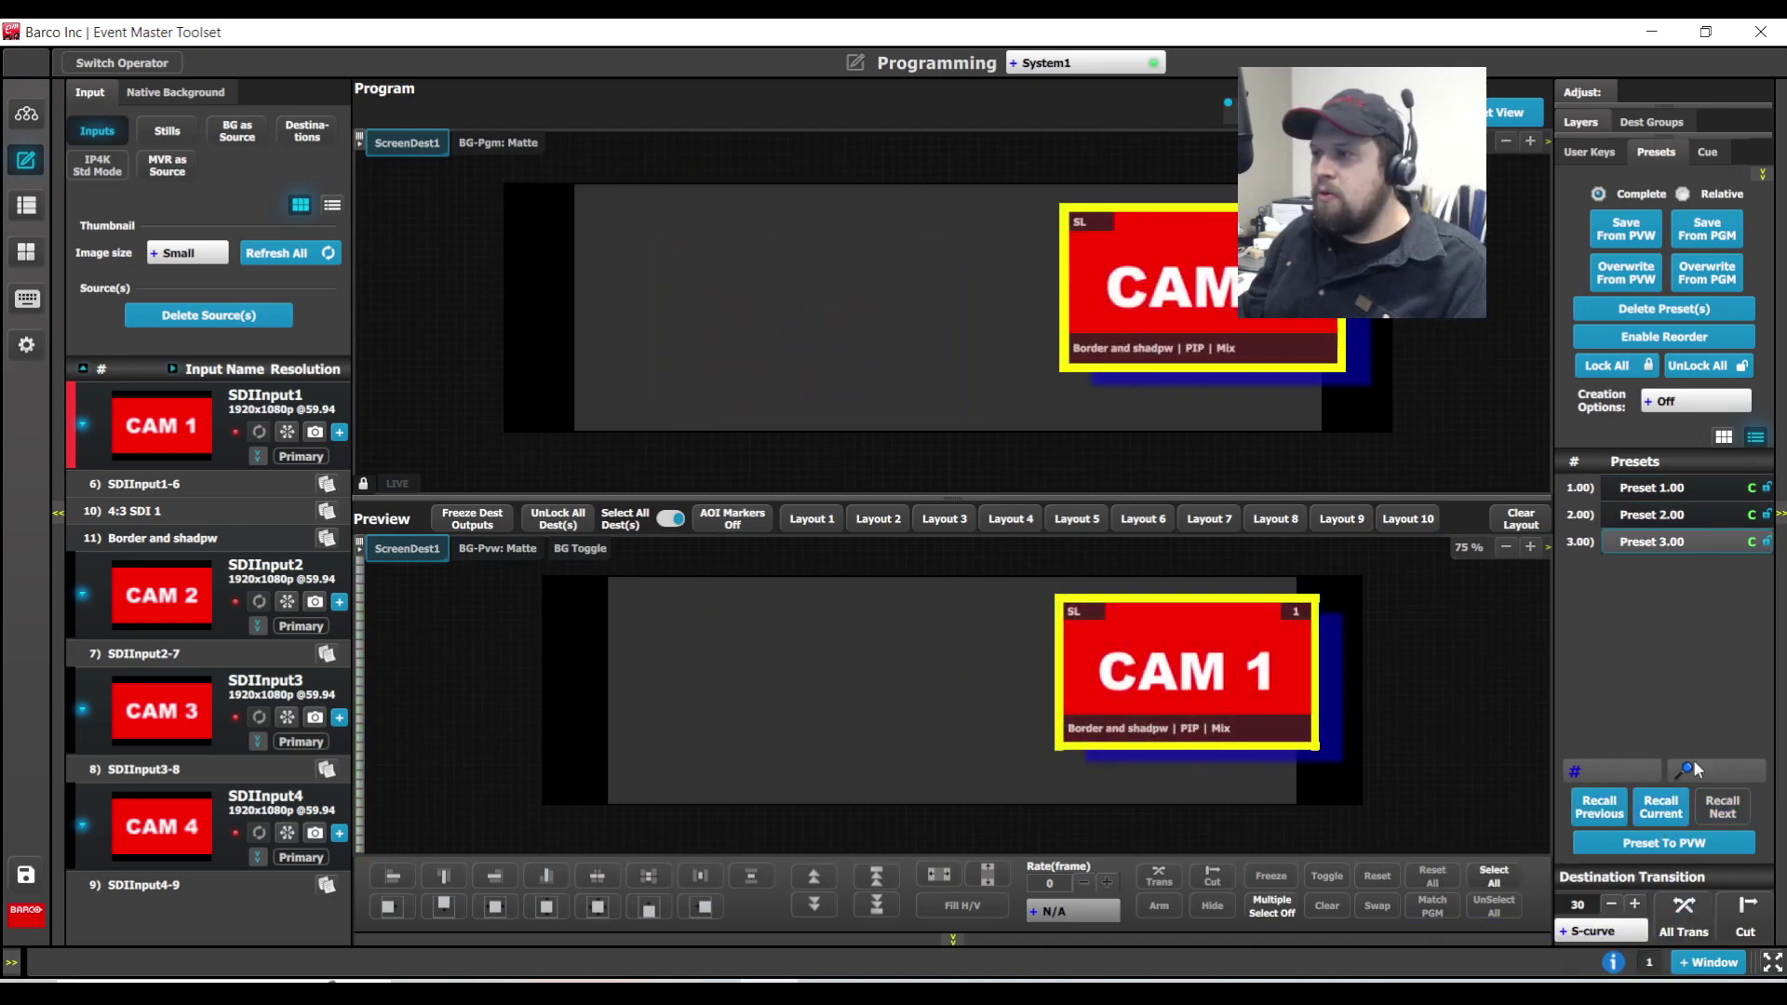
click(1660, 807)
click(1684, 907)
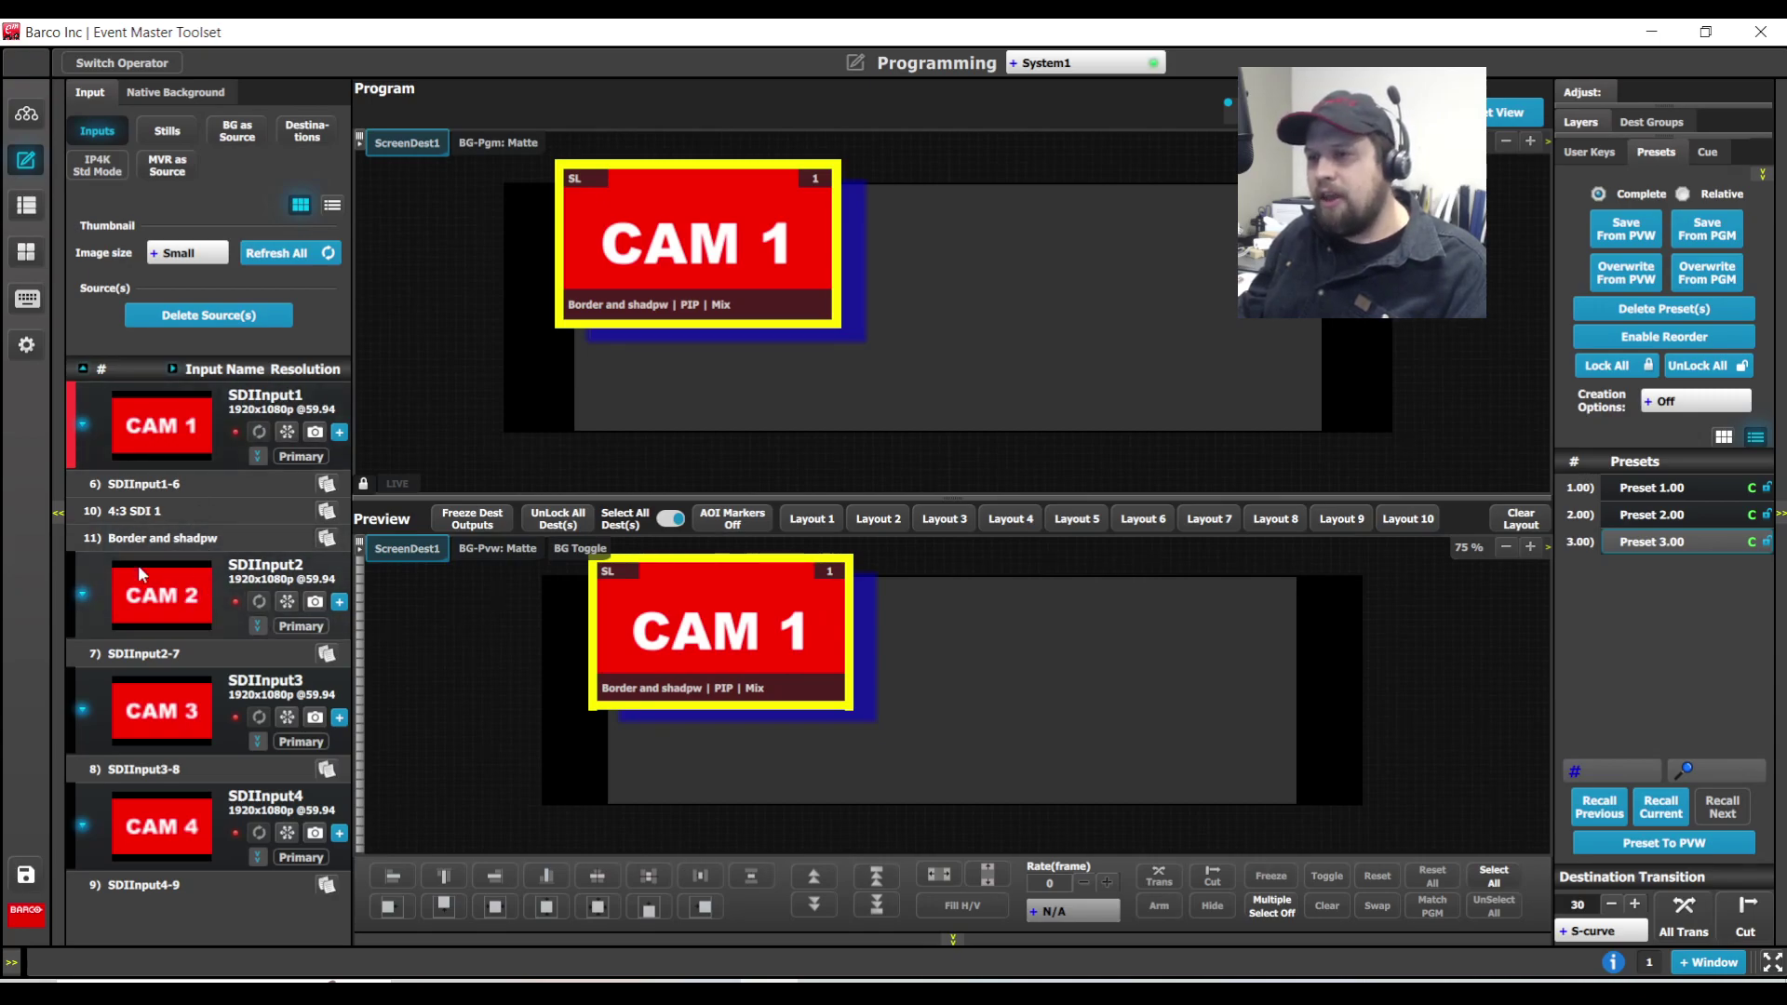
click(1602, 152)
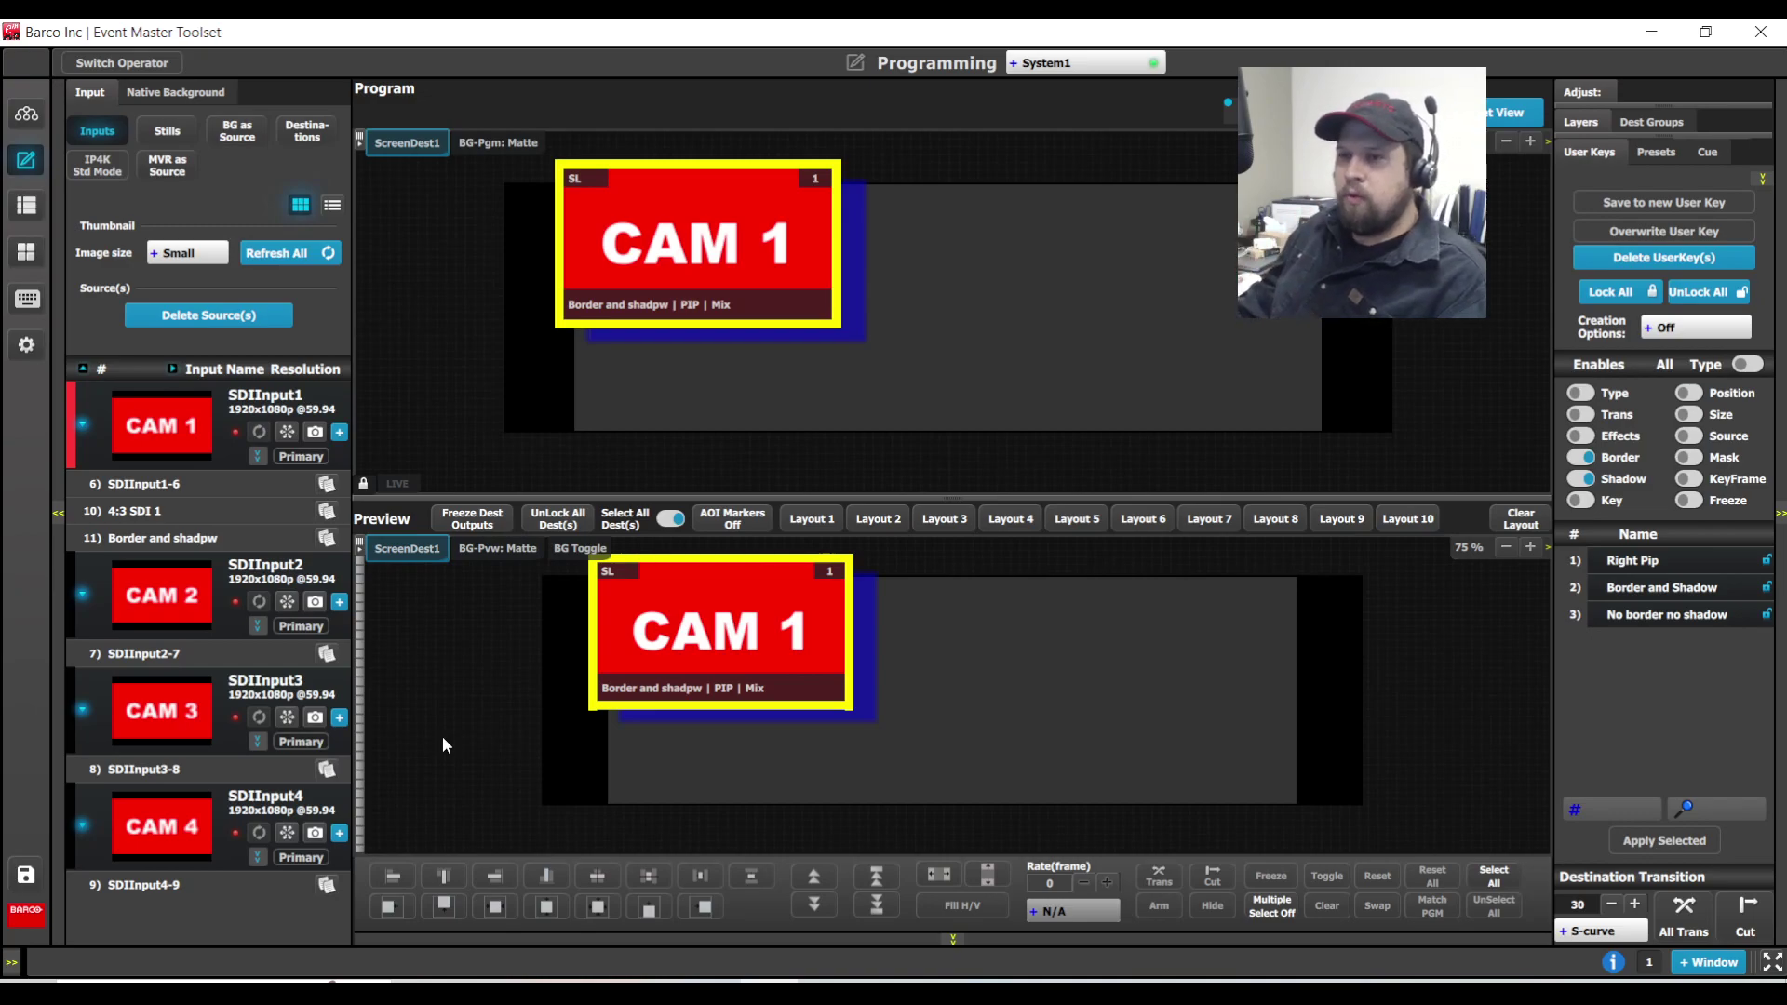
Replace the CAM 1 layer in Preview with source SDIInput1-6
click(798, 654)
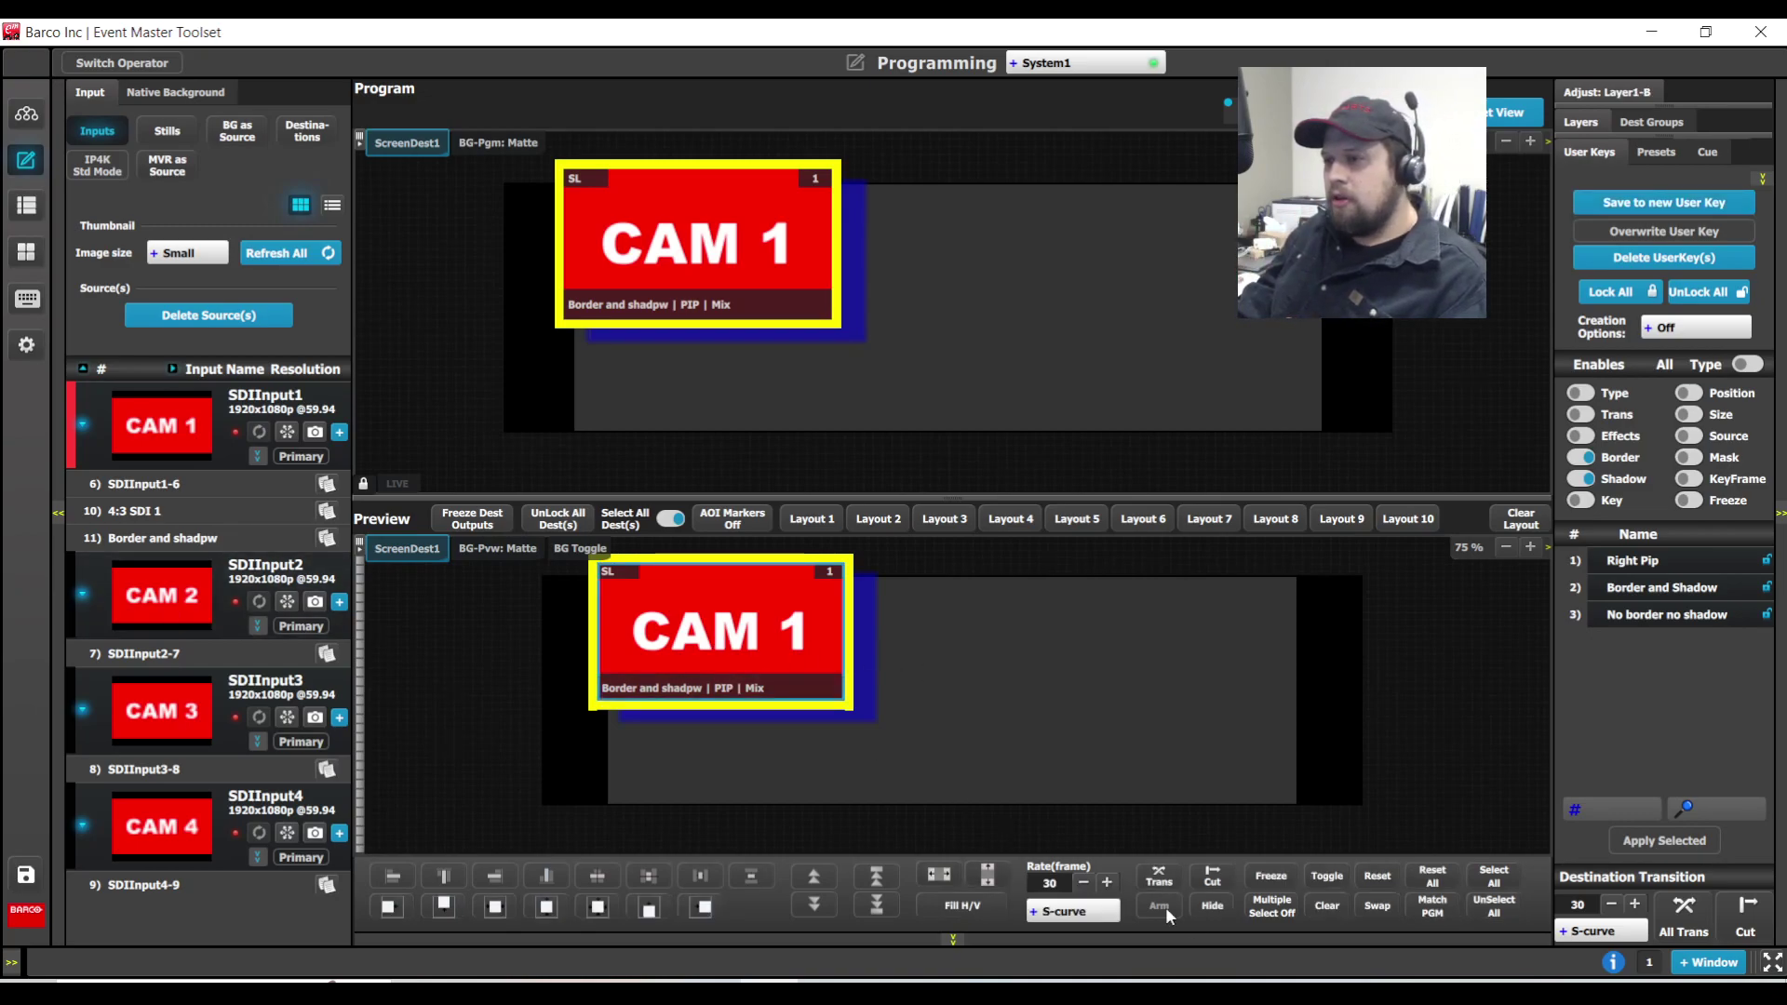
click(1329, 912)
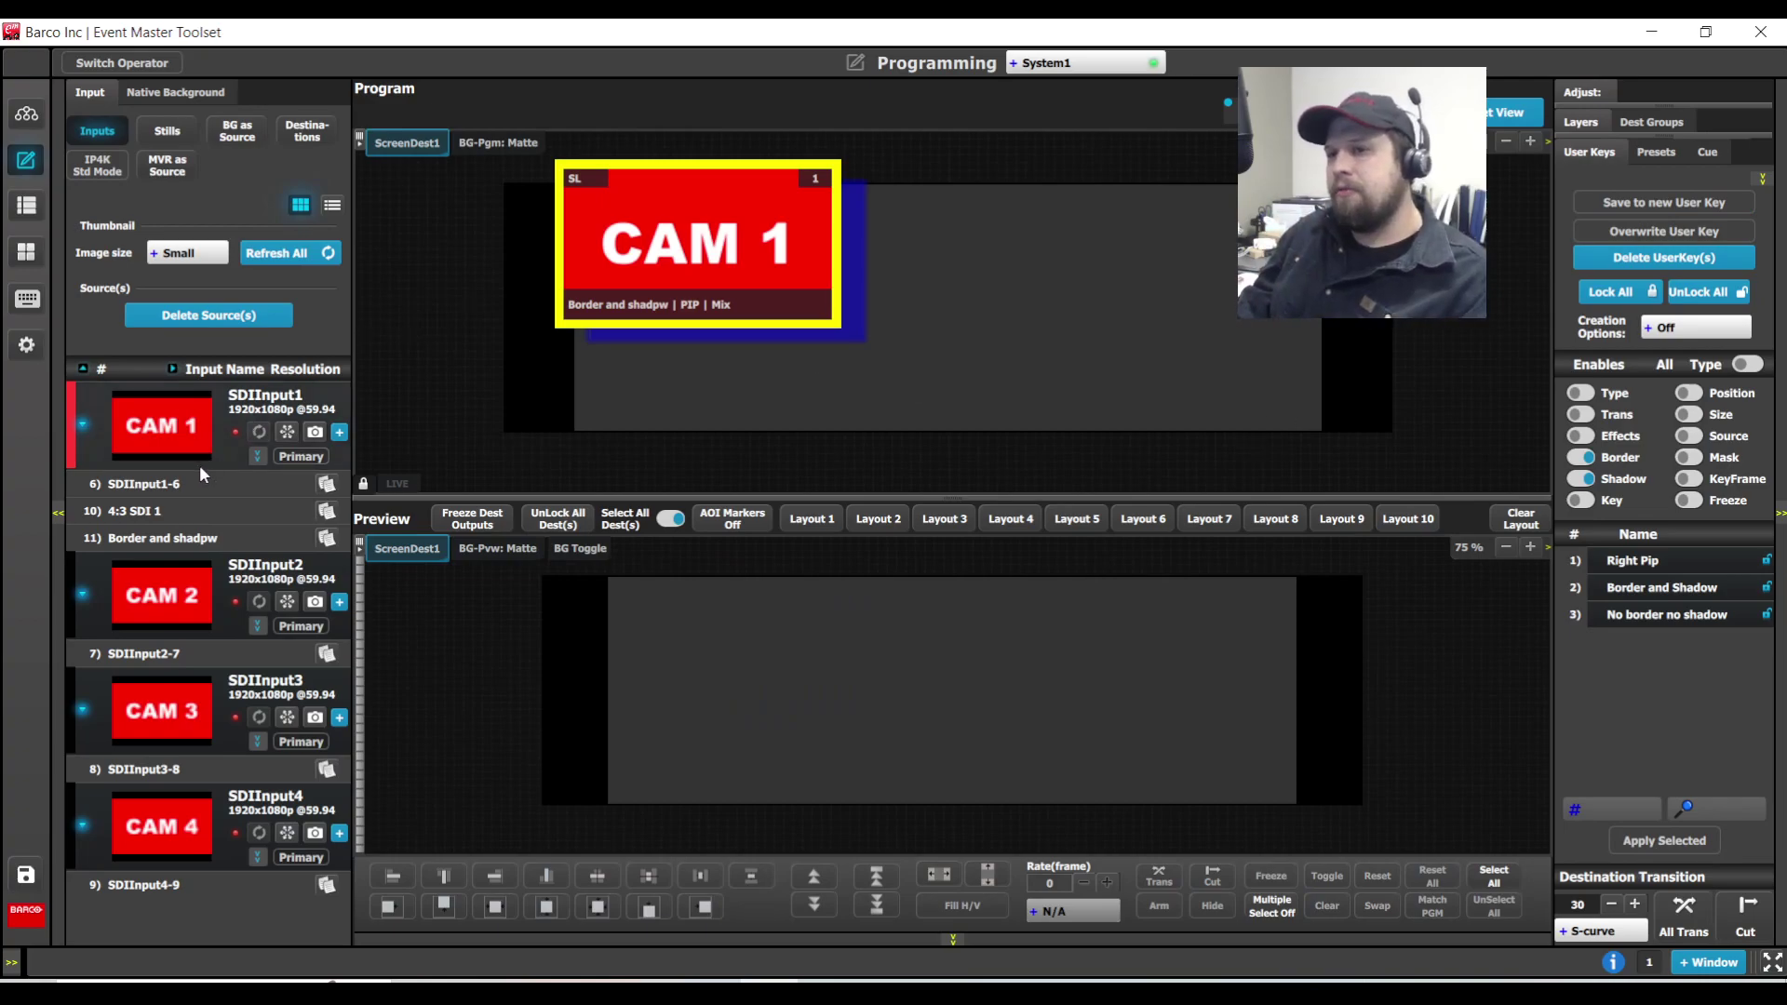
drag(202, 476, 794, 727)
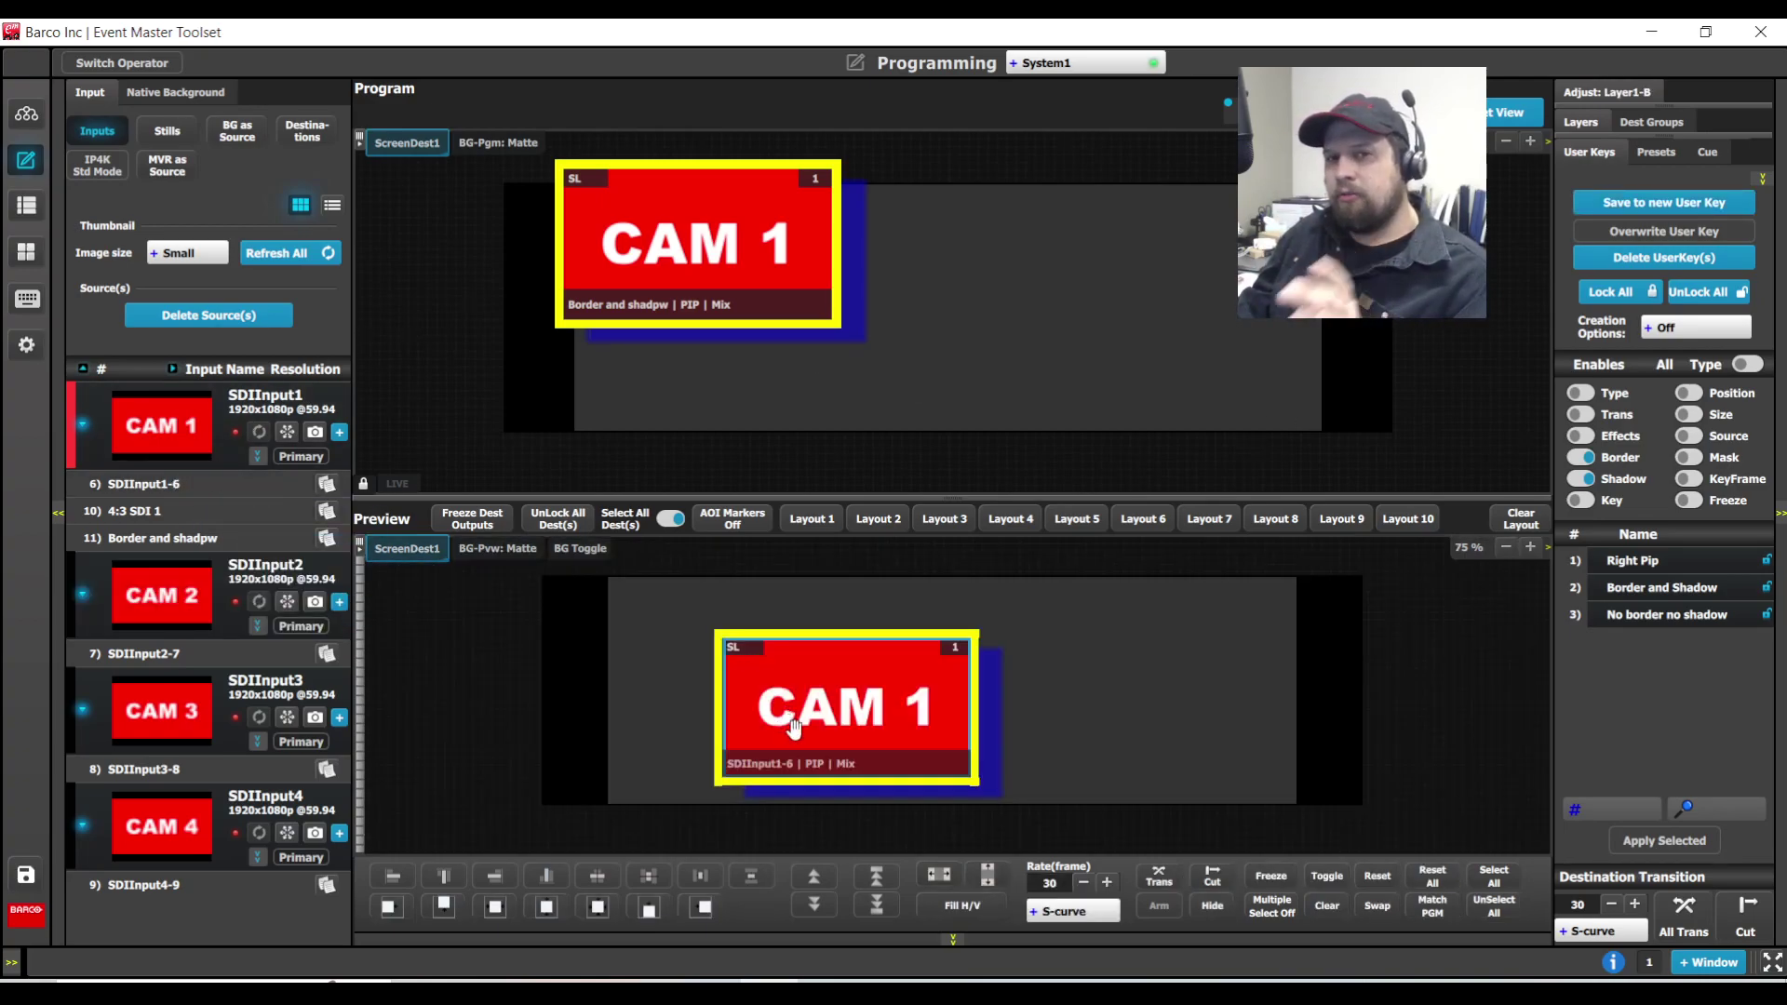
Show the user keys SDIInput1-6 can be bound to from its source settings
click(1644, 96)
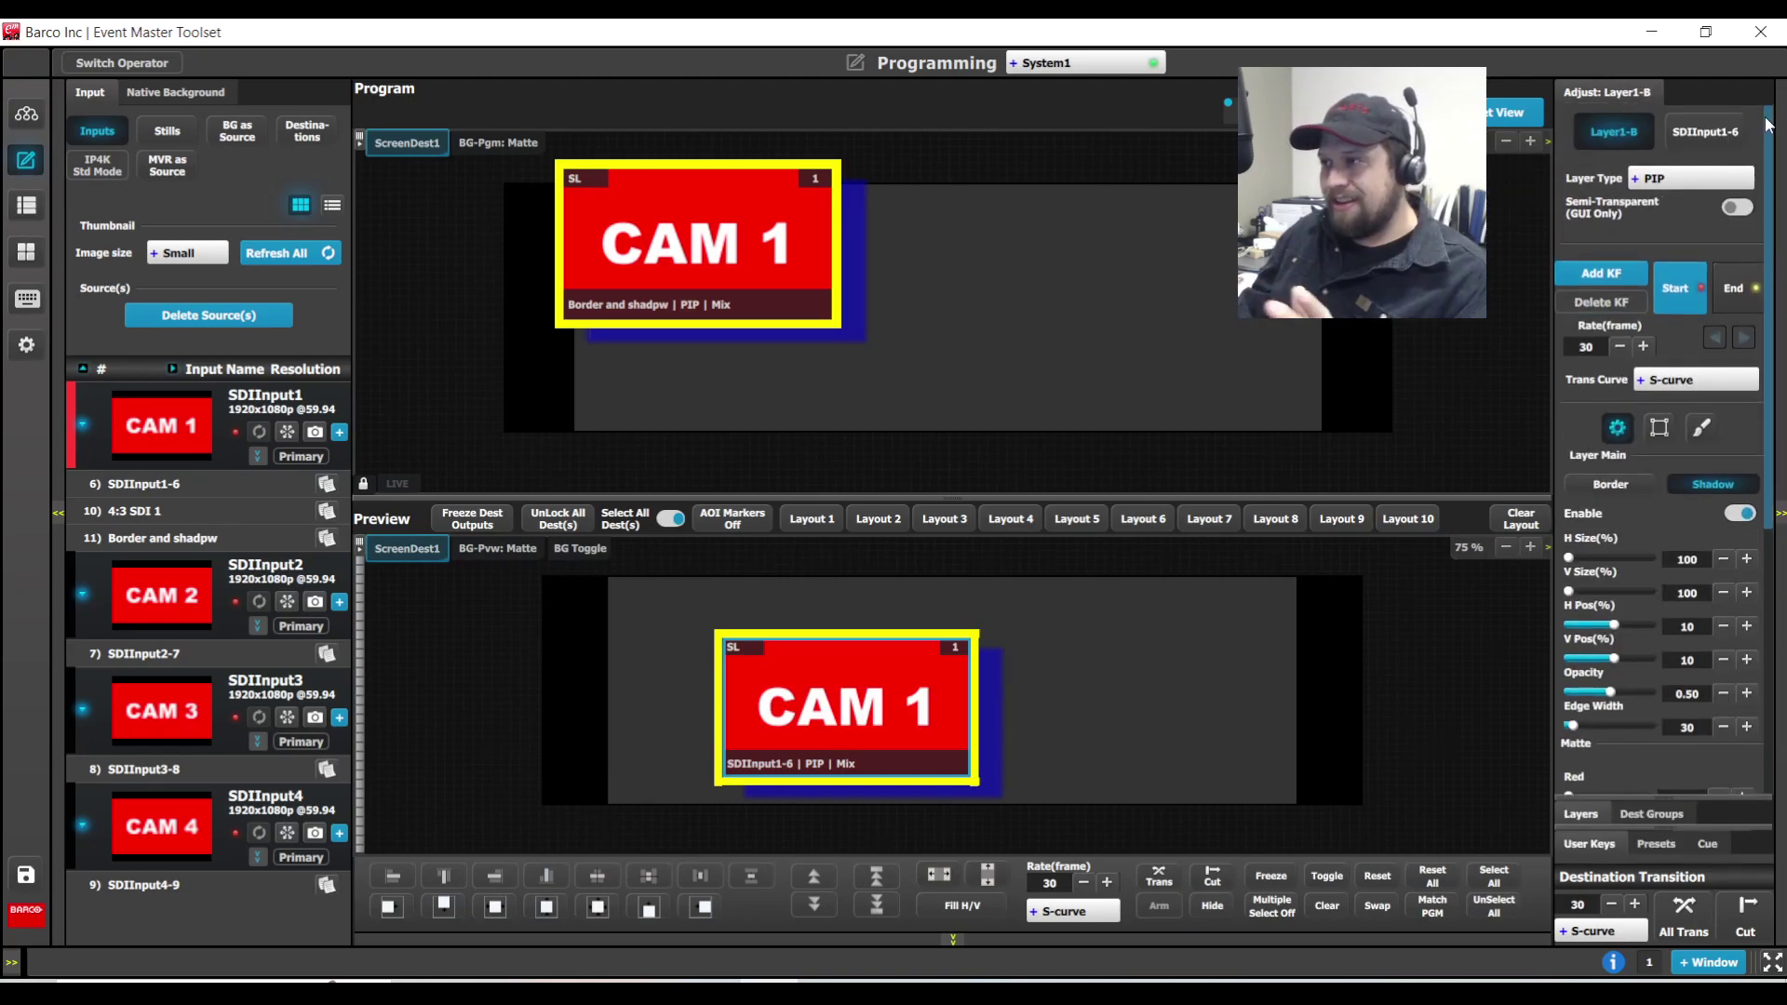
click(1710, 130)
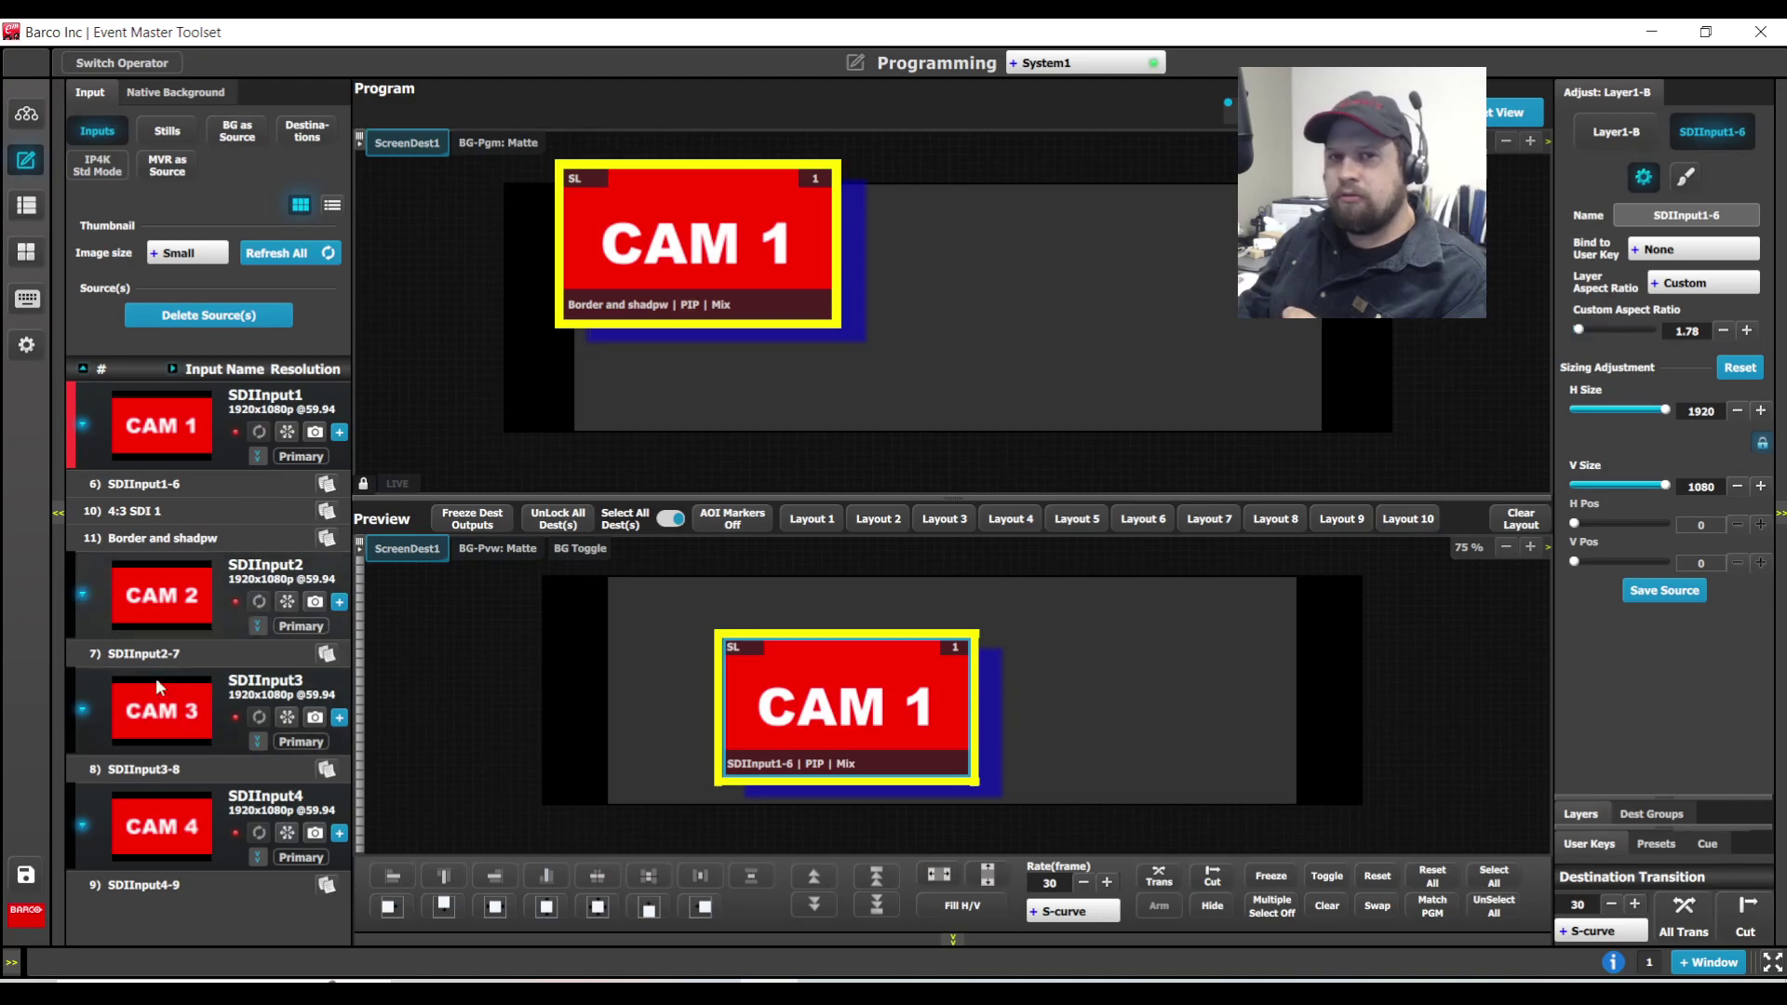
click(1656, 256)
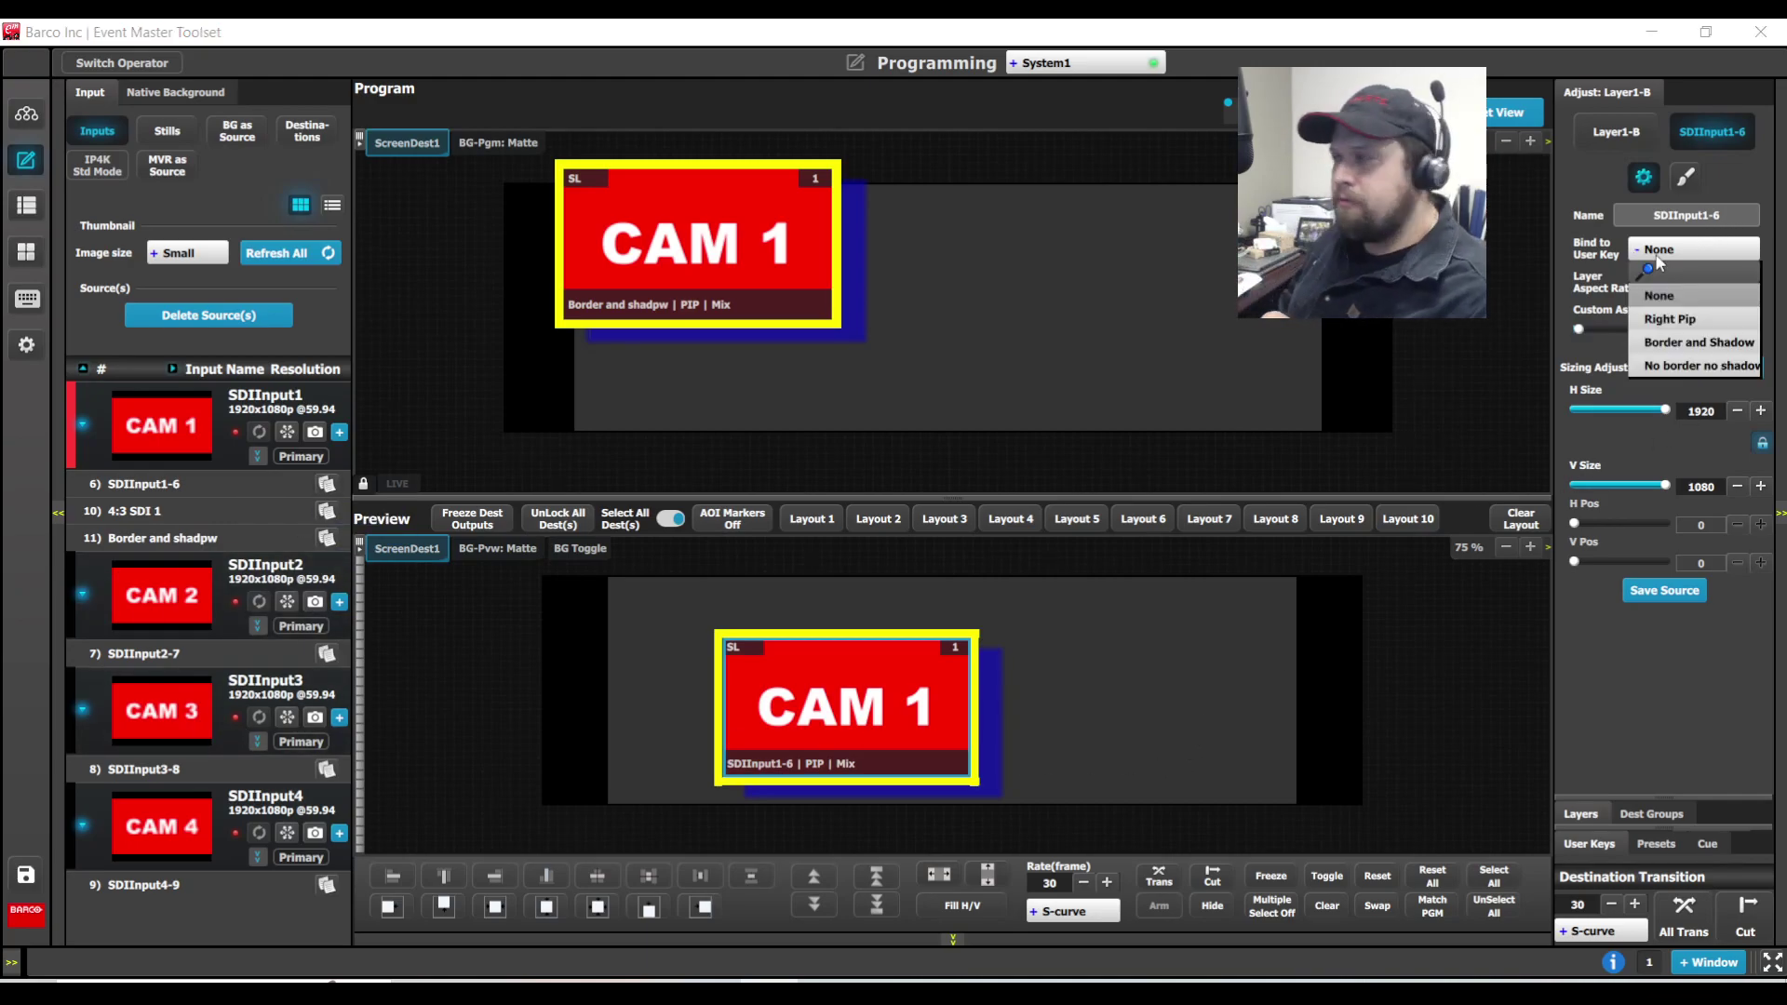